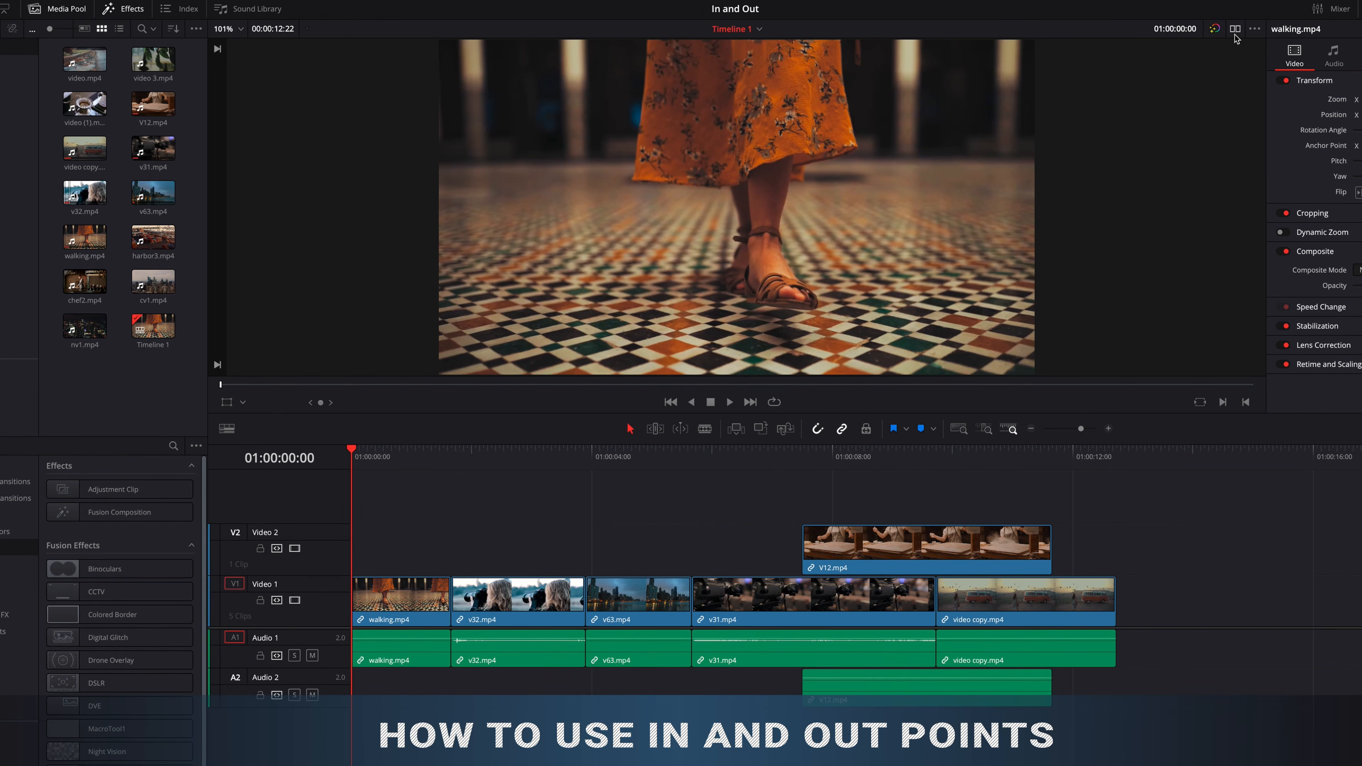
# - Load v31.mp4 into a source viewer beside the timeline viewer, marking In at 00:00:03:18 and Out at 00:00:06:13
pyautogui.click(1235, 30)
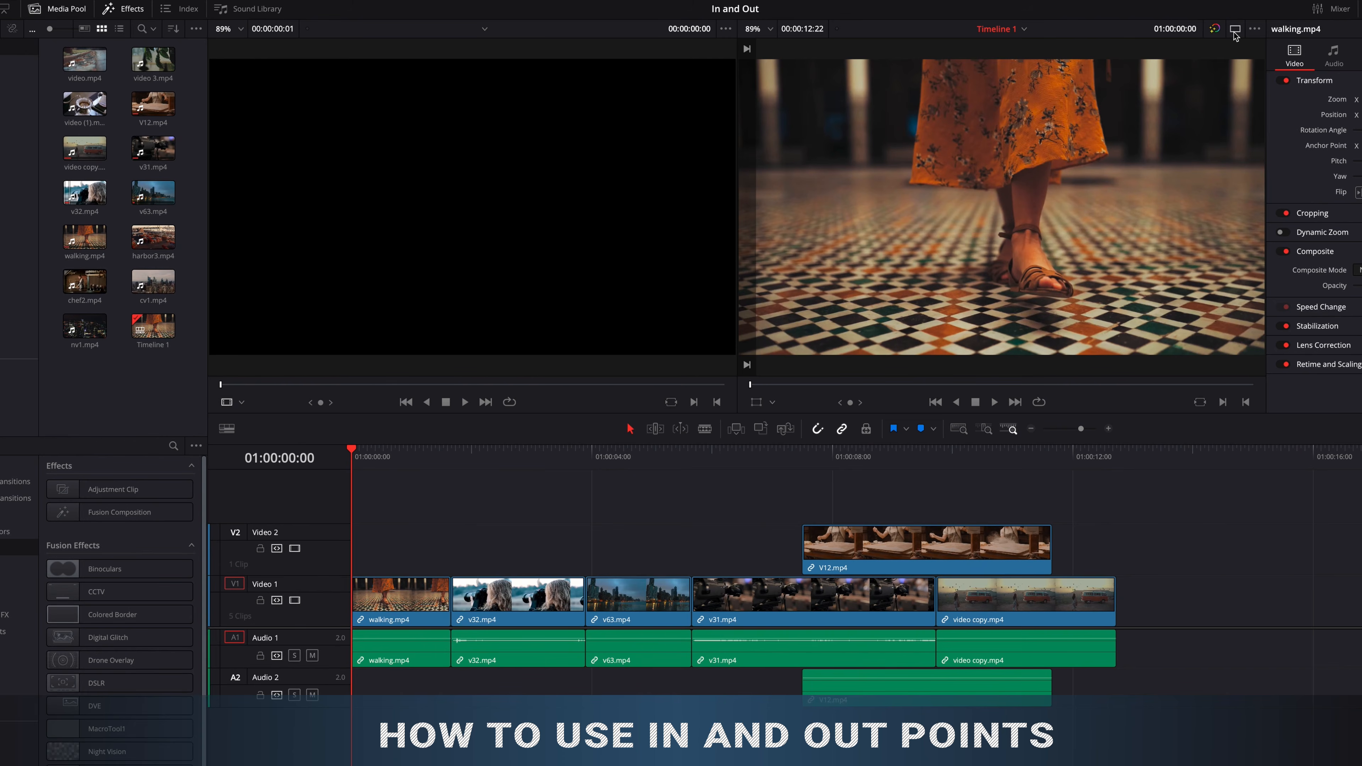
pyautogui.doubleClick(140, 158)
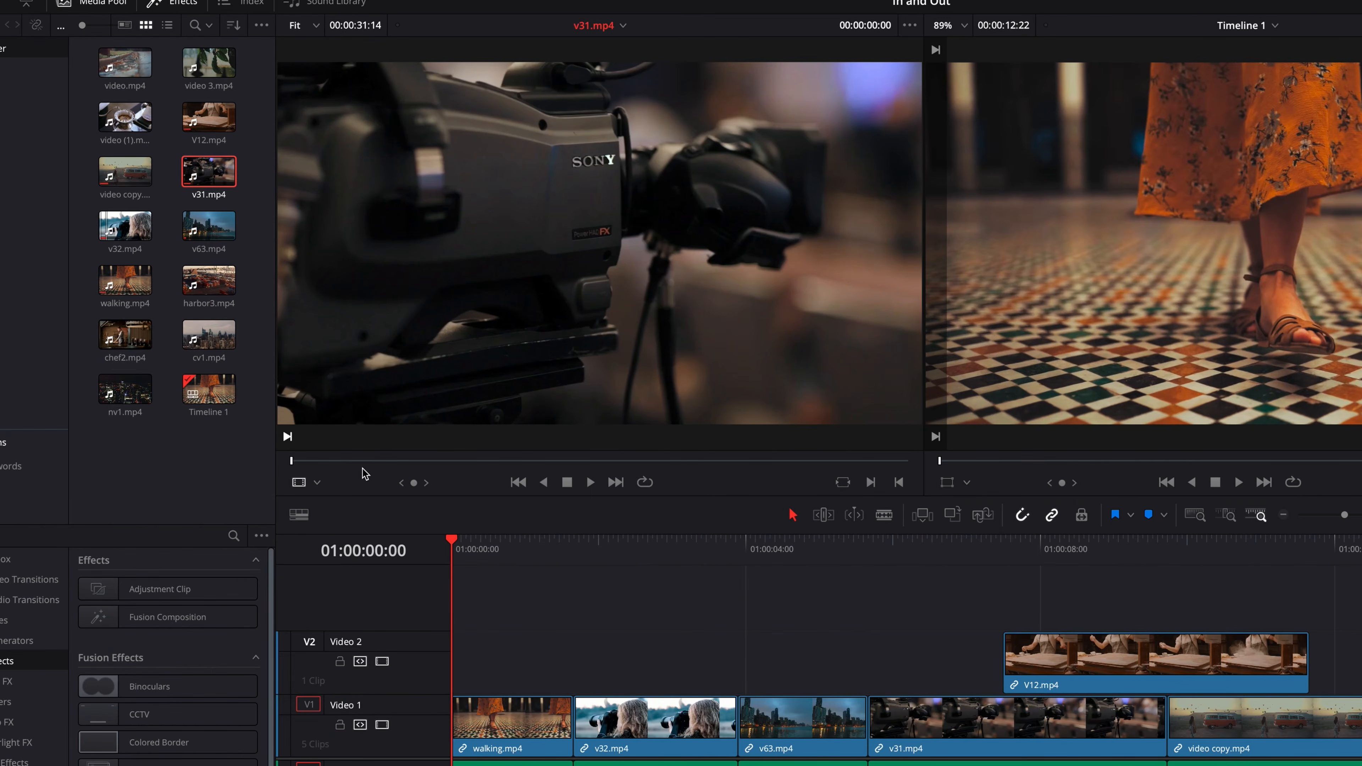
pyautogui.click(365, 461)
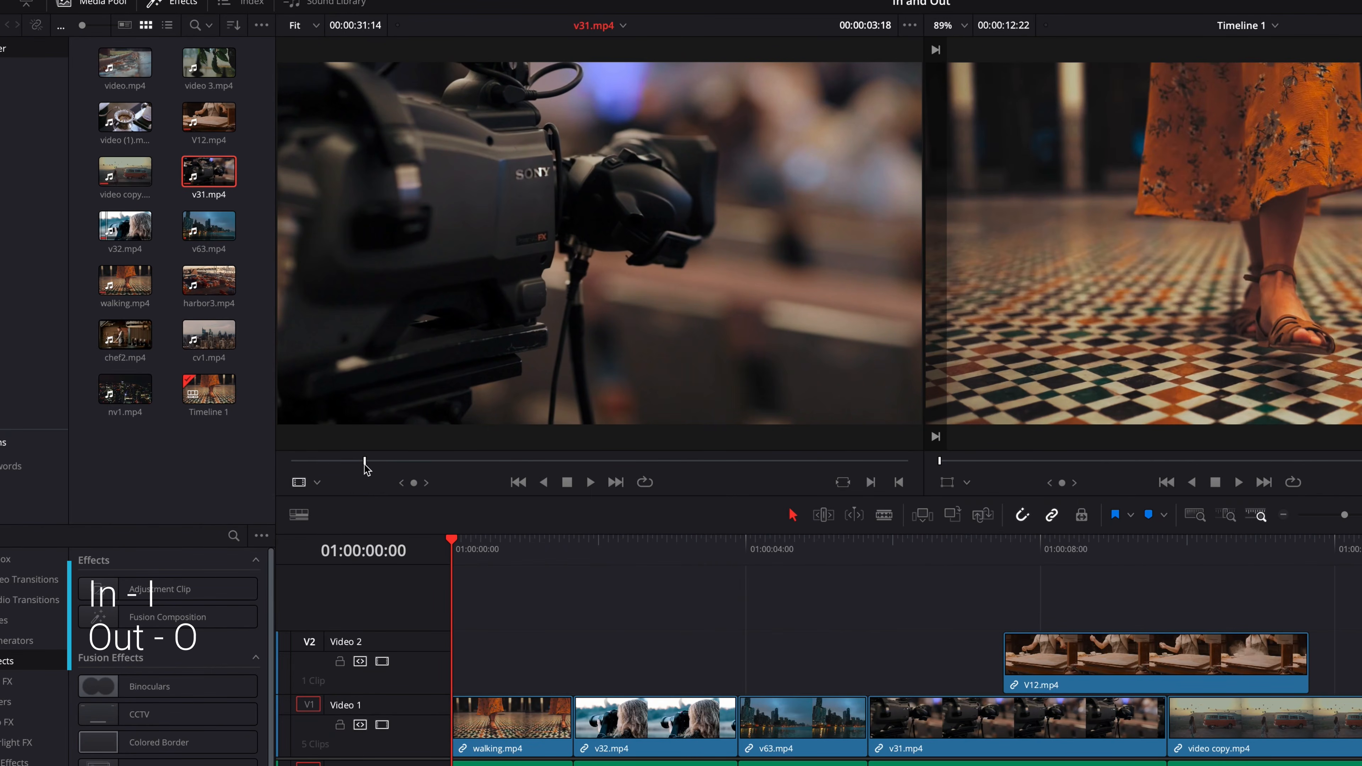
pyautogui.press('i')
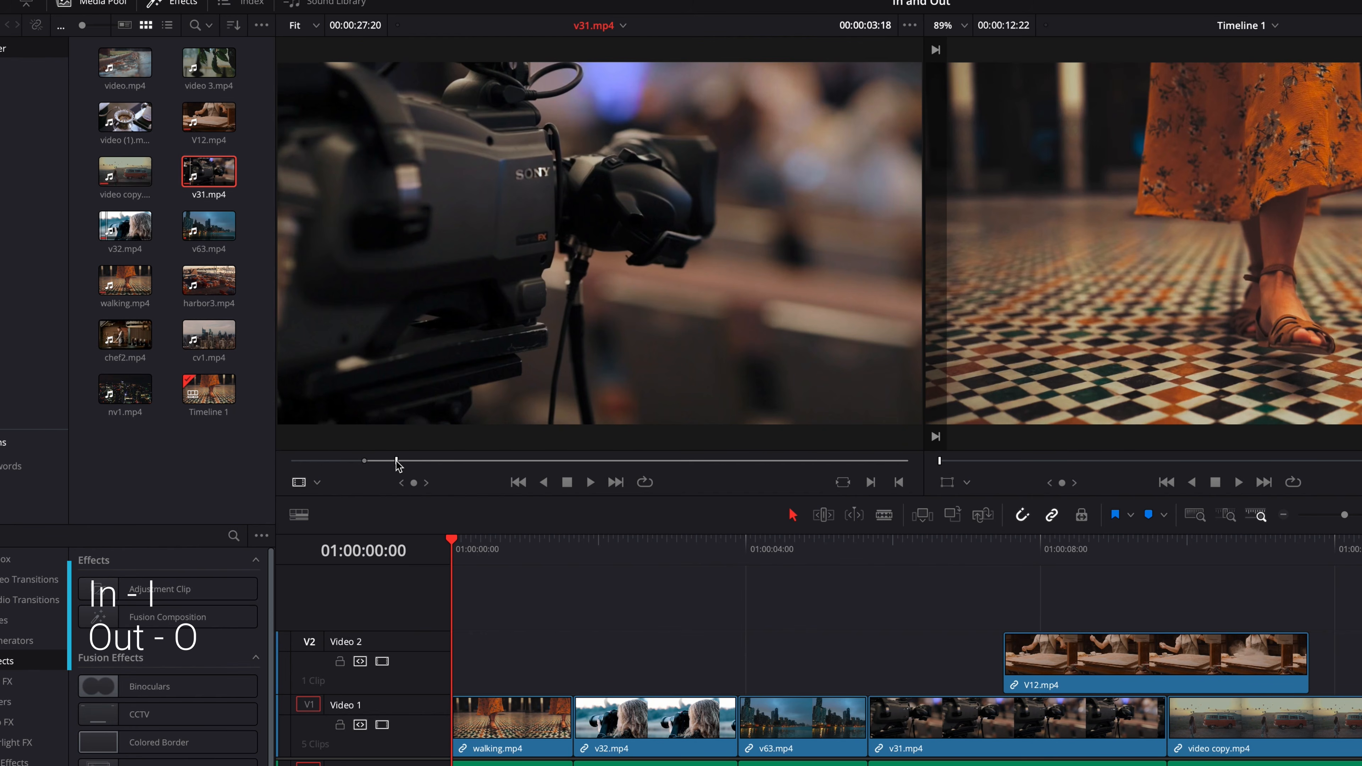
pyautogui.moveTo(396, 461); pyautogui.dragTo(419, 461)
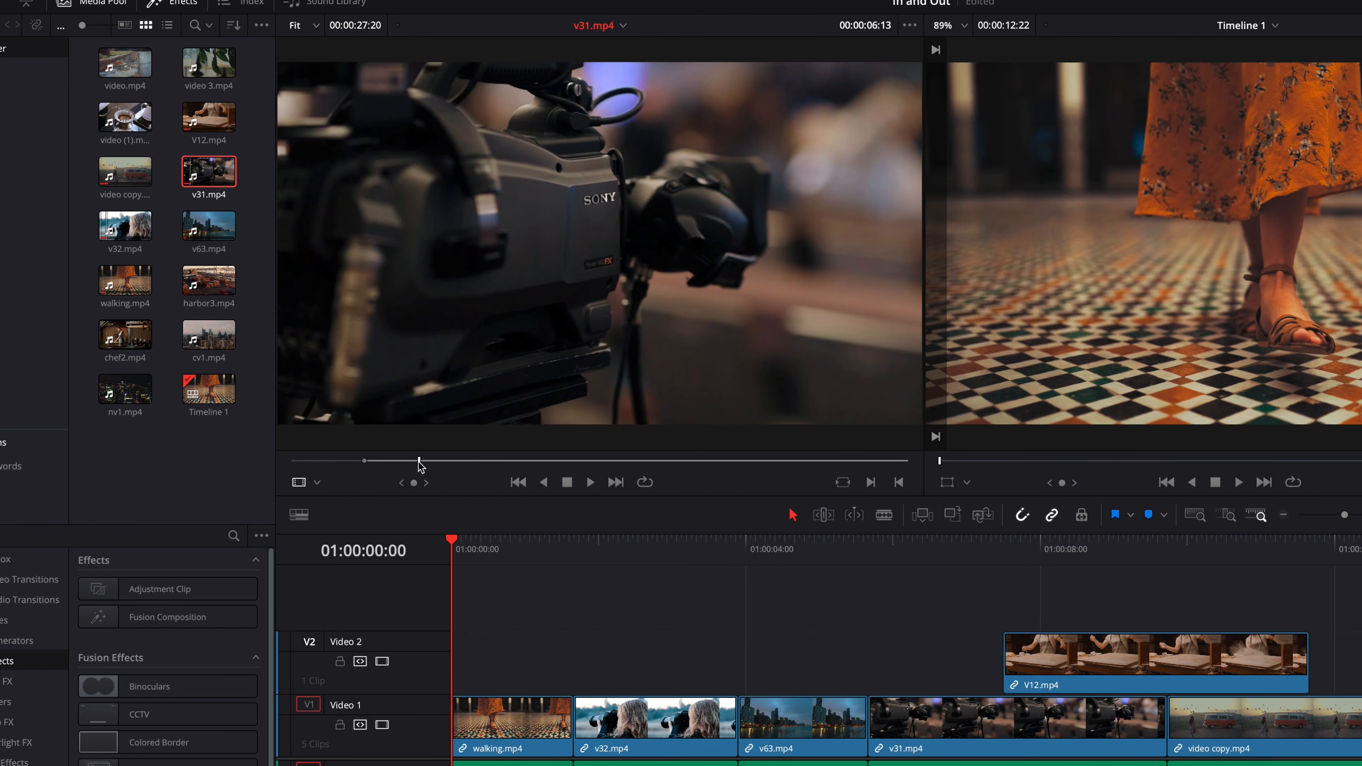
pyautogui.press('o')
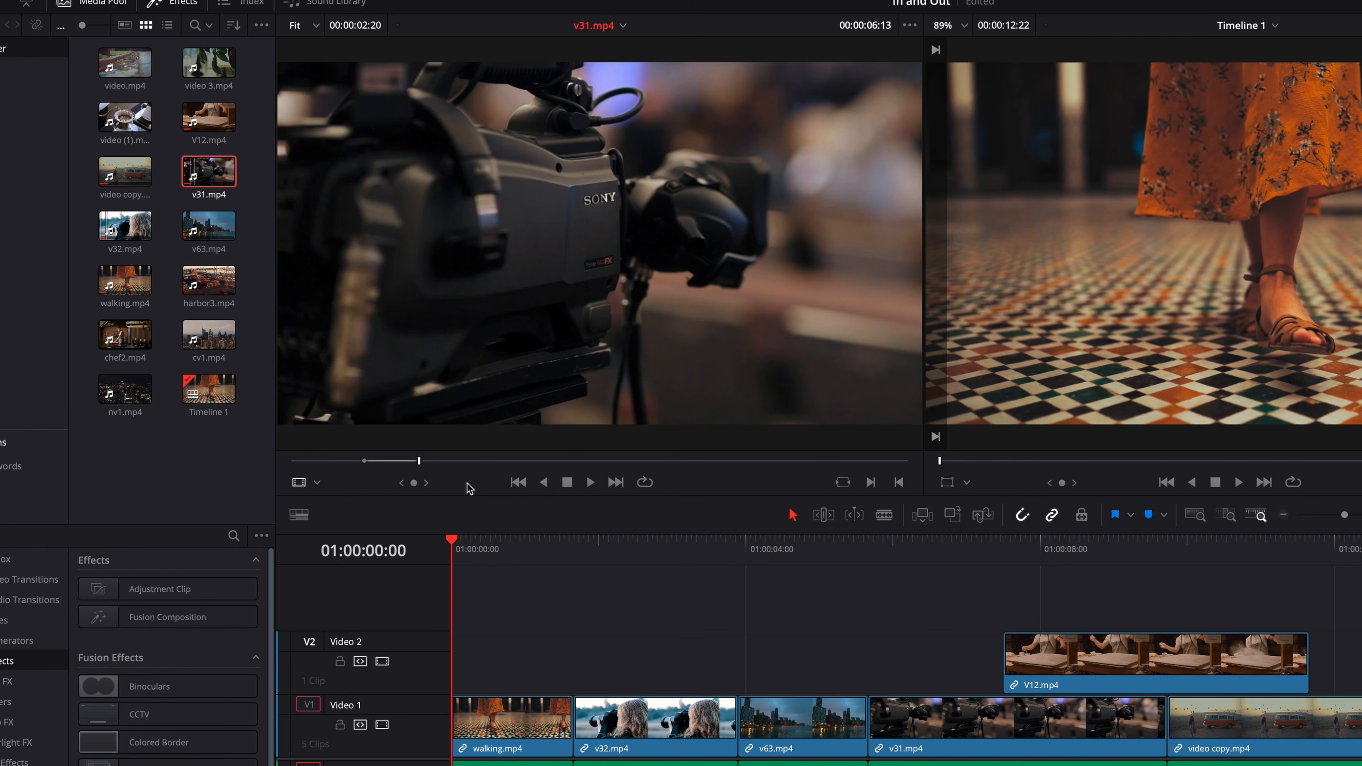
# - Clear the source clip's marks, and mark a new In point at 00:00:06:13 and Out point at 00:00:09:14
pyautogui.hotkey('alt', 'x')
pyautogui.press('i')
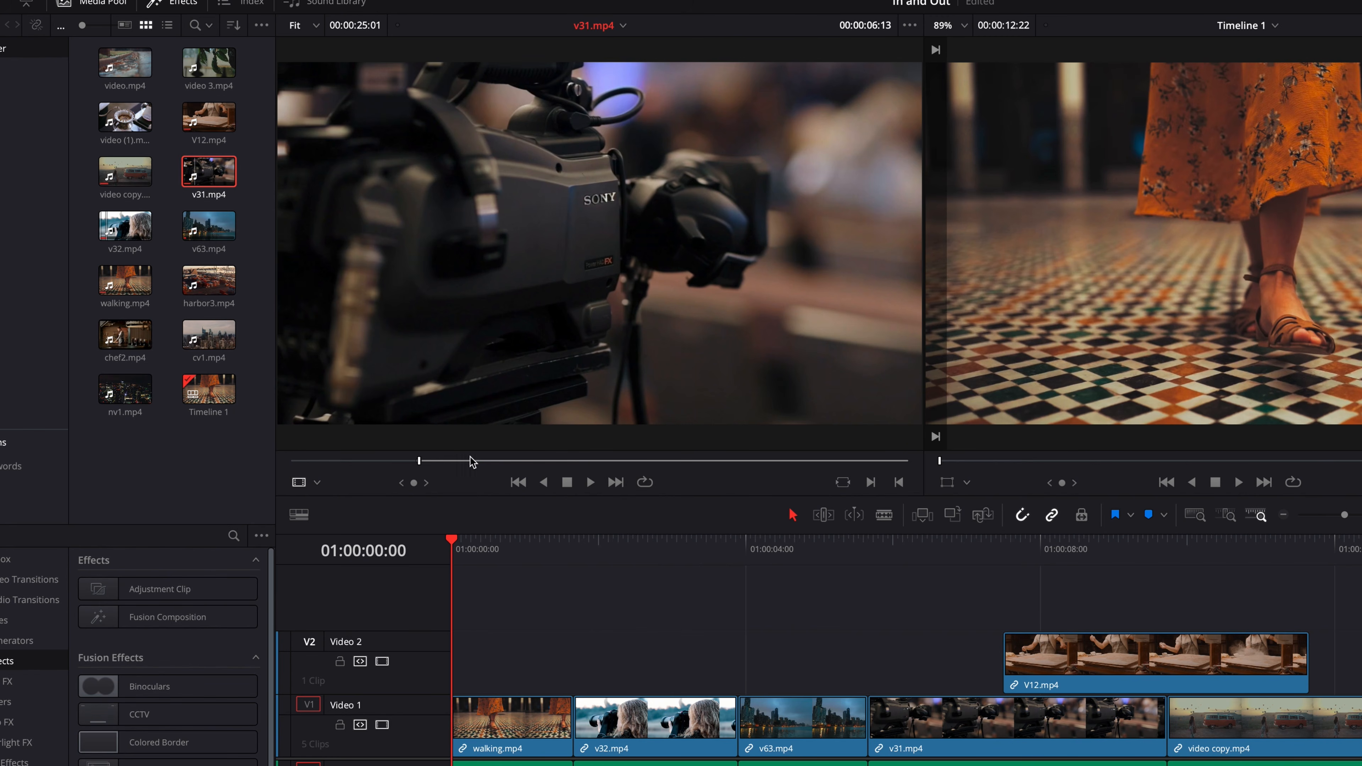
pyautogui.moveTo(456, 462); pyautogui.dragTo(480, 461)
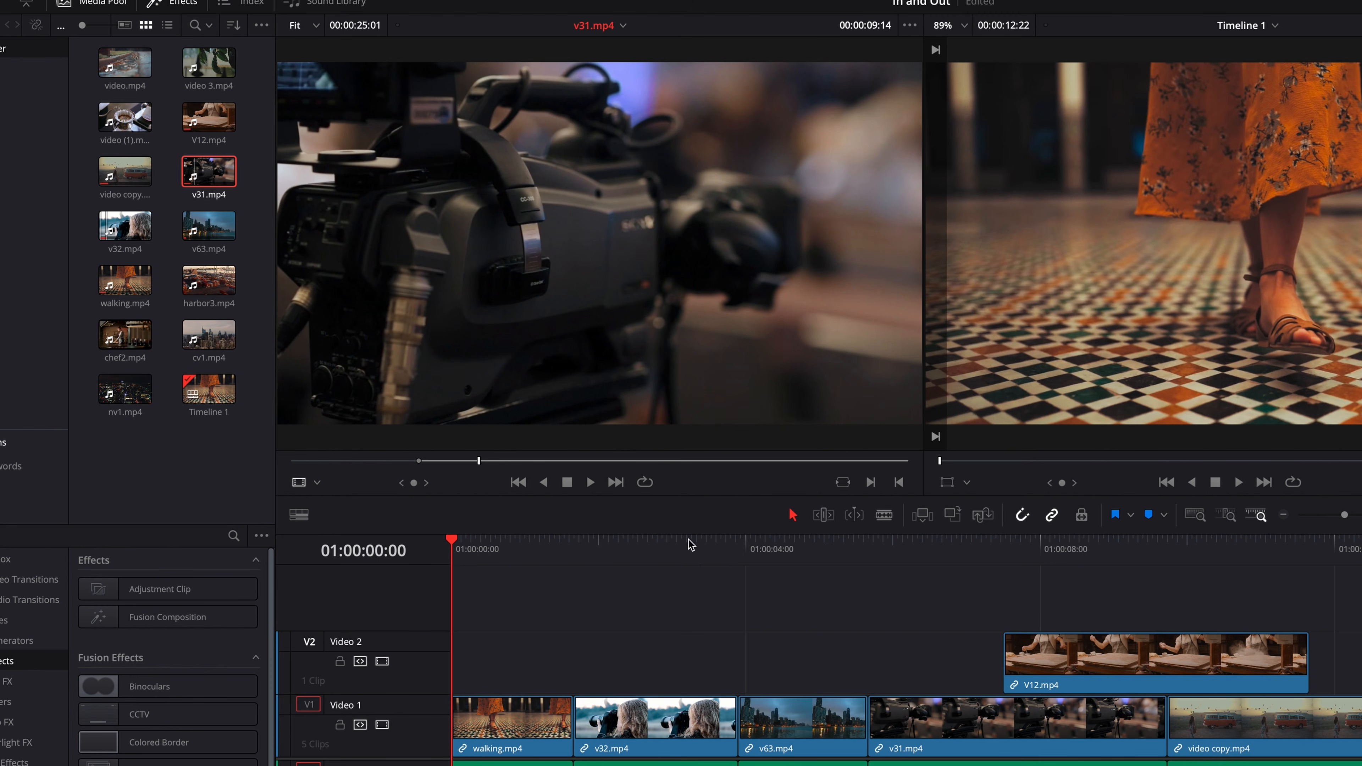
pyautogui.click(899, 482)
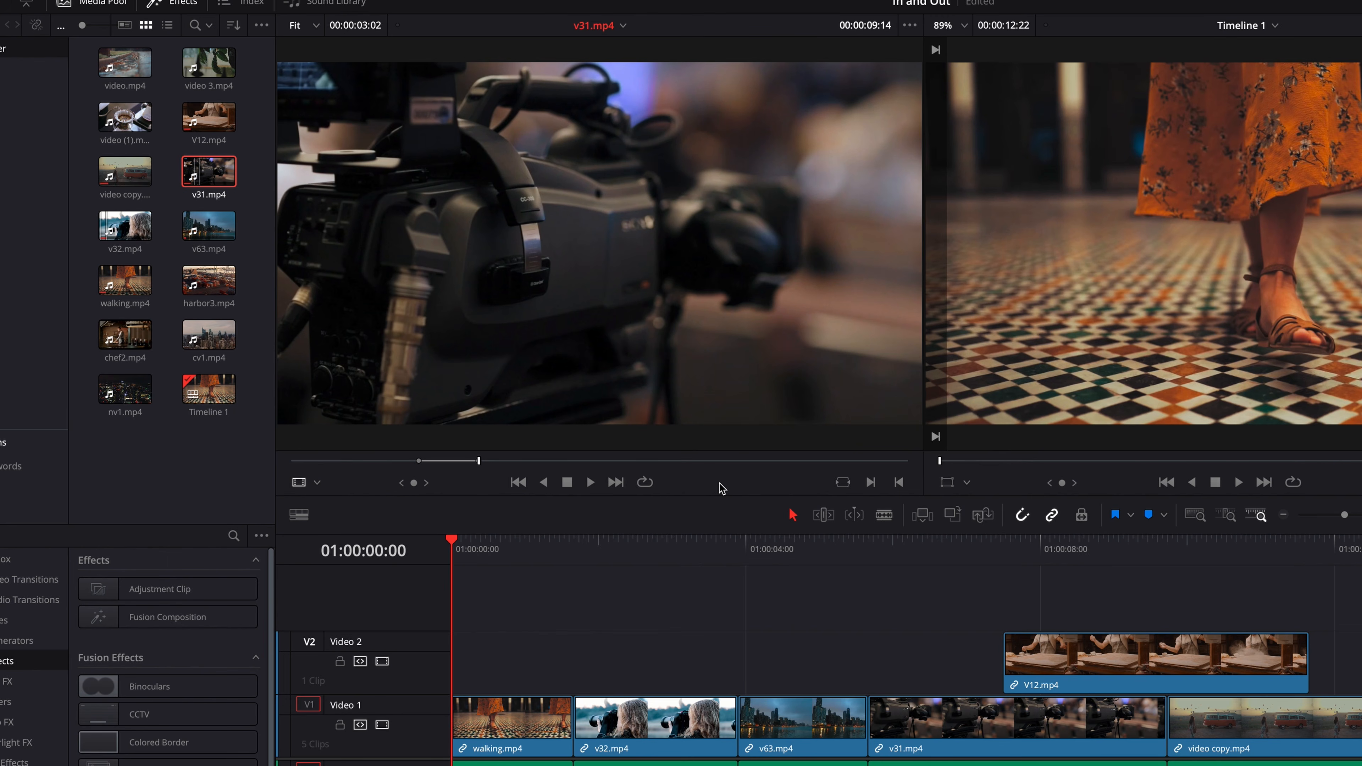
# - Clear the source clip's In and Out points one at a time and both together, undoing the removals each time
pyautogui.hotkey('alt', 'i')
pyautogui.hotkey('alt', 'o')
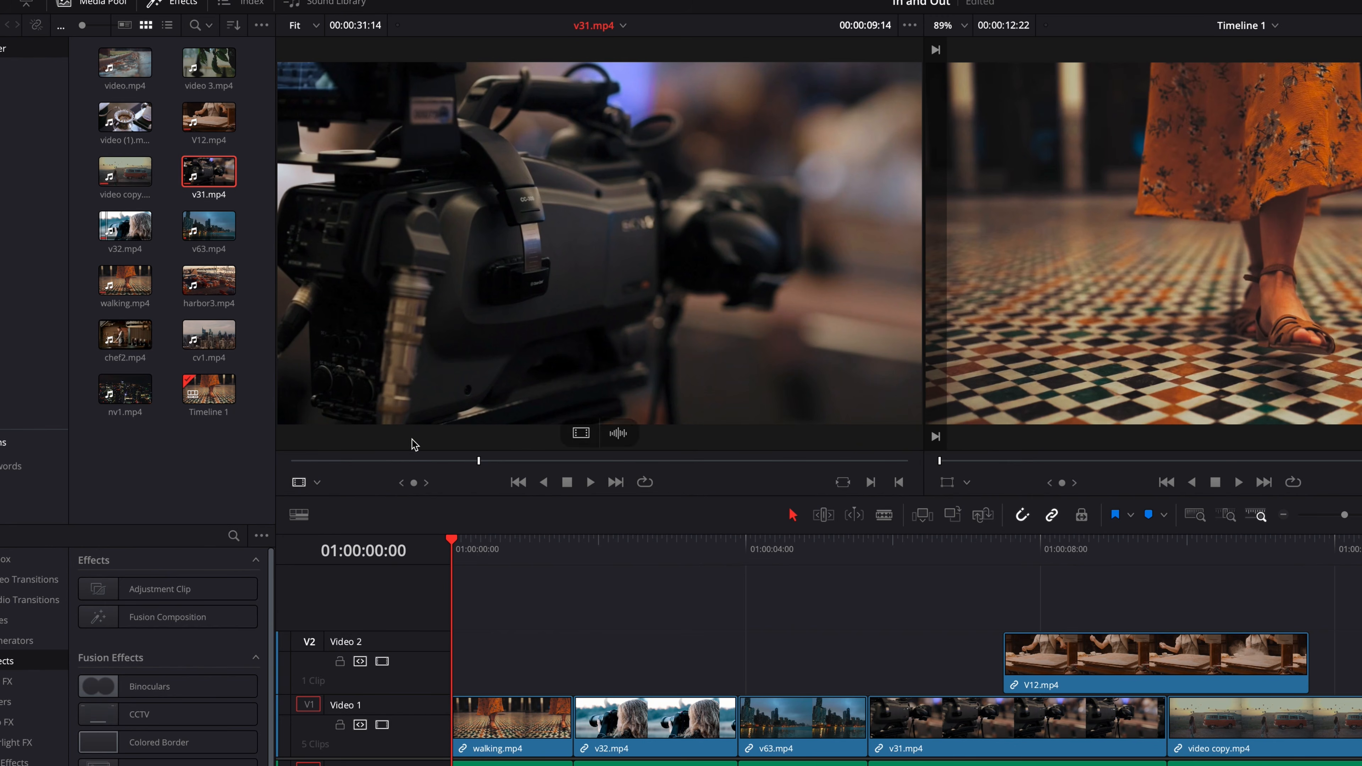
pyautogui.moveTo(370, 461)
pyautogui.mouseDown()
pyautogui.moveTo(334, 461)
pyautogui.moveTo(358, 465)
pyautogui.mouseUp()
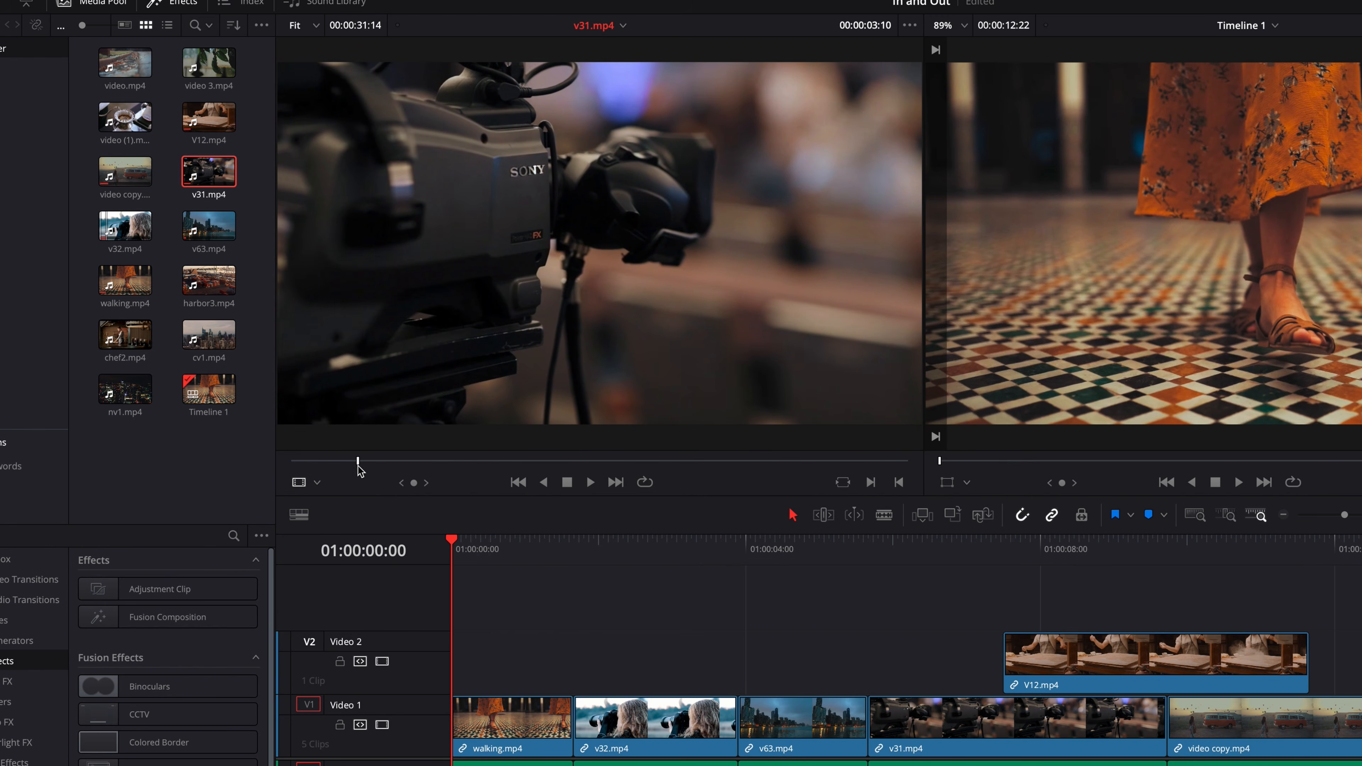
pyautogui.press('super+z')
pyautogui.press('super+z')
pyautogui.hotkey('alt', 'x')
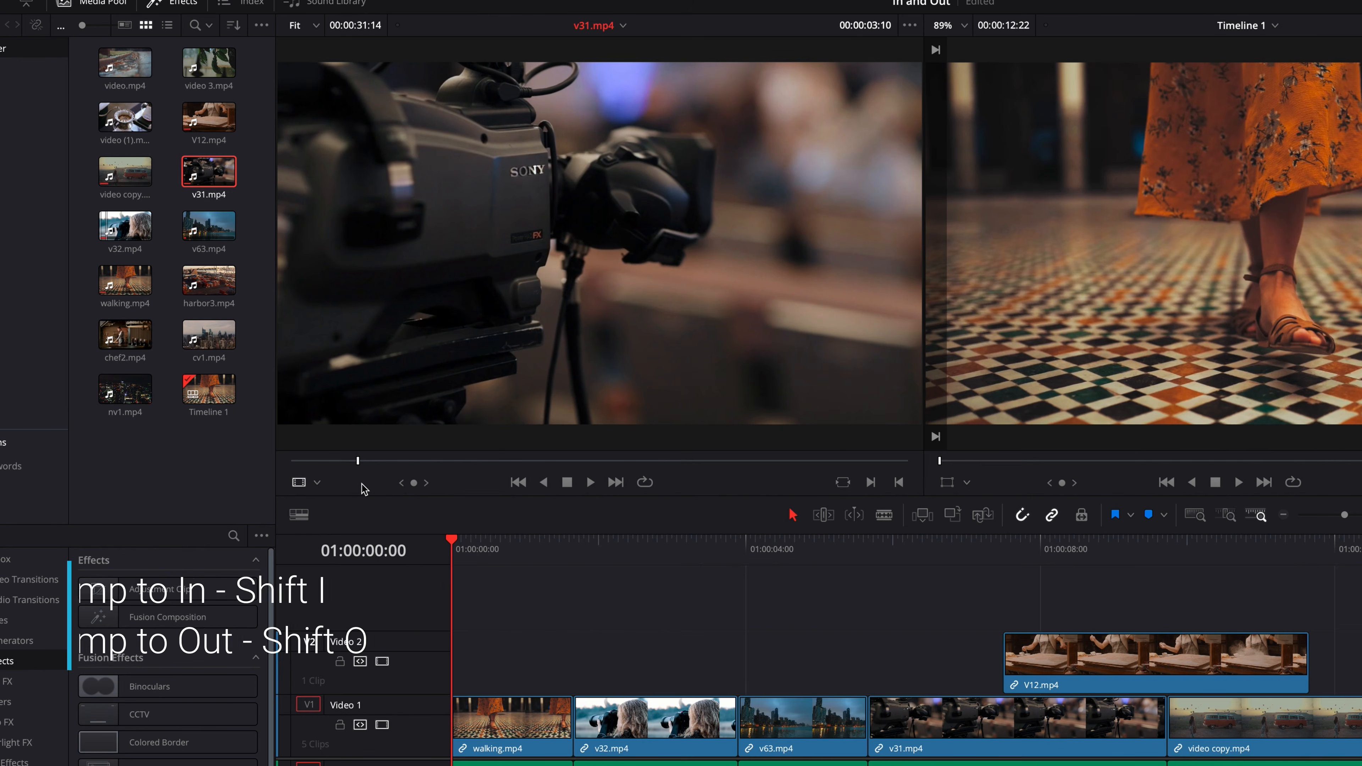
pyautogui.press('super+z')
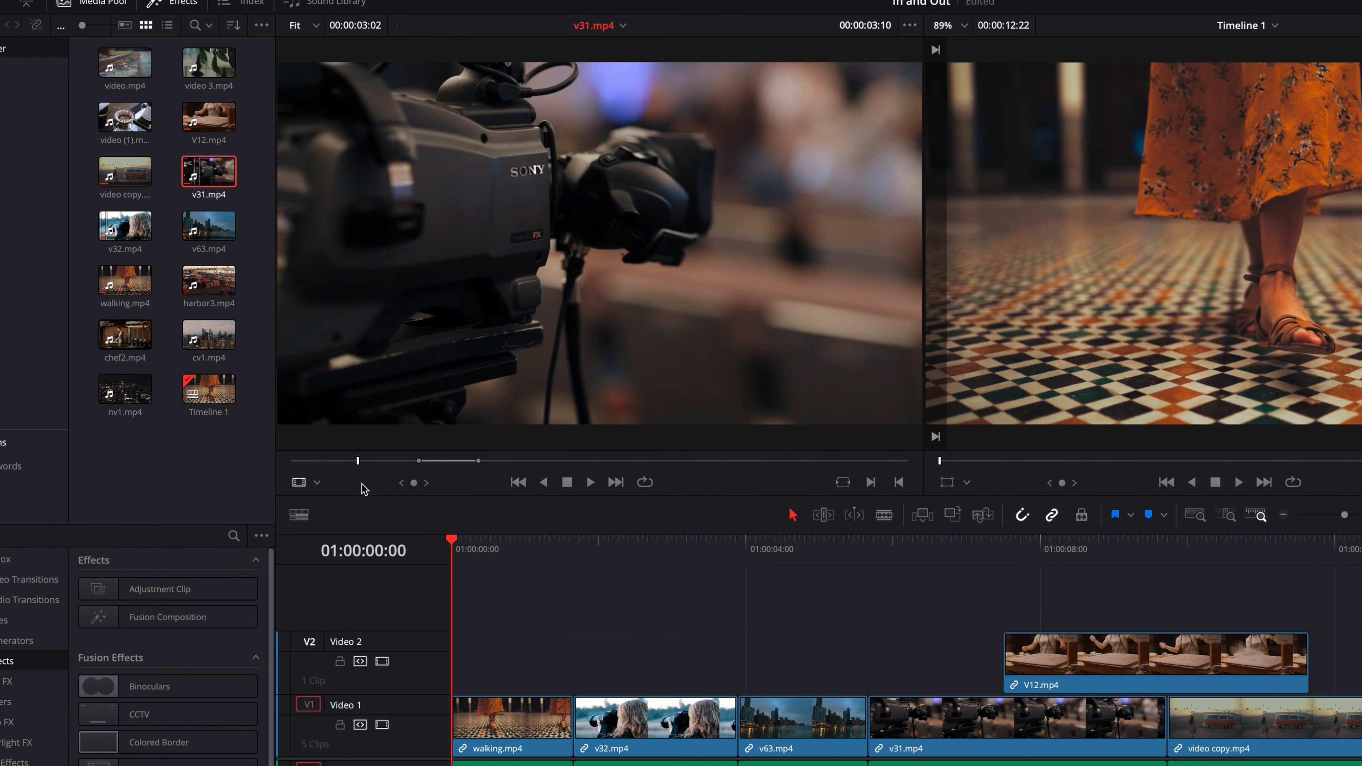
# - Jump the source playhead back and forth between the In and Out points of v31.mp4, ending on the In point
pyautogui.hotkey('shift', 'i')
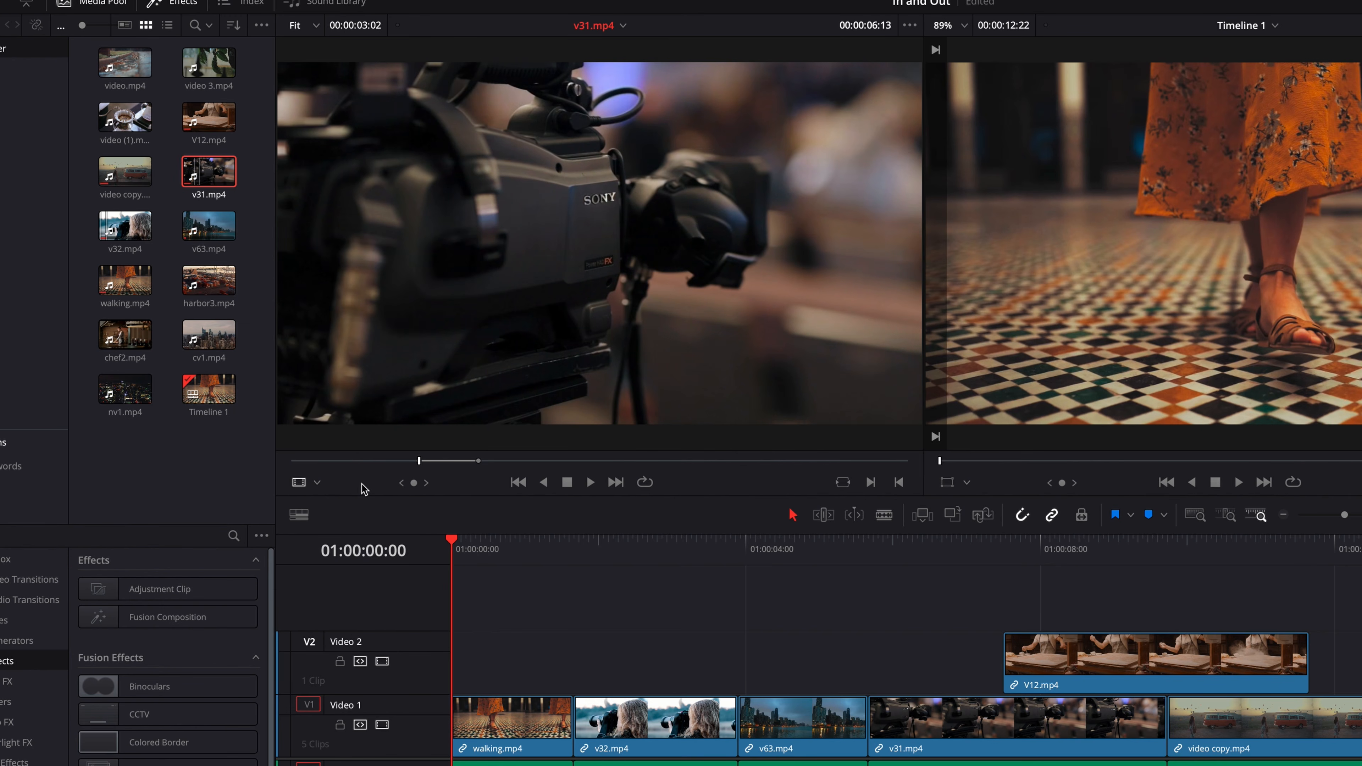
pyautogui.hotkey('shift', 'o')
pyautogui.hotkey('shift', 'i')
pyautogui.hotkey('shift', 'o')
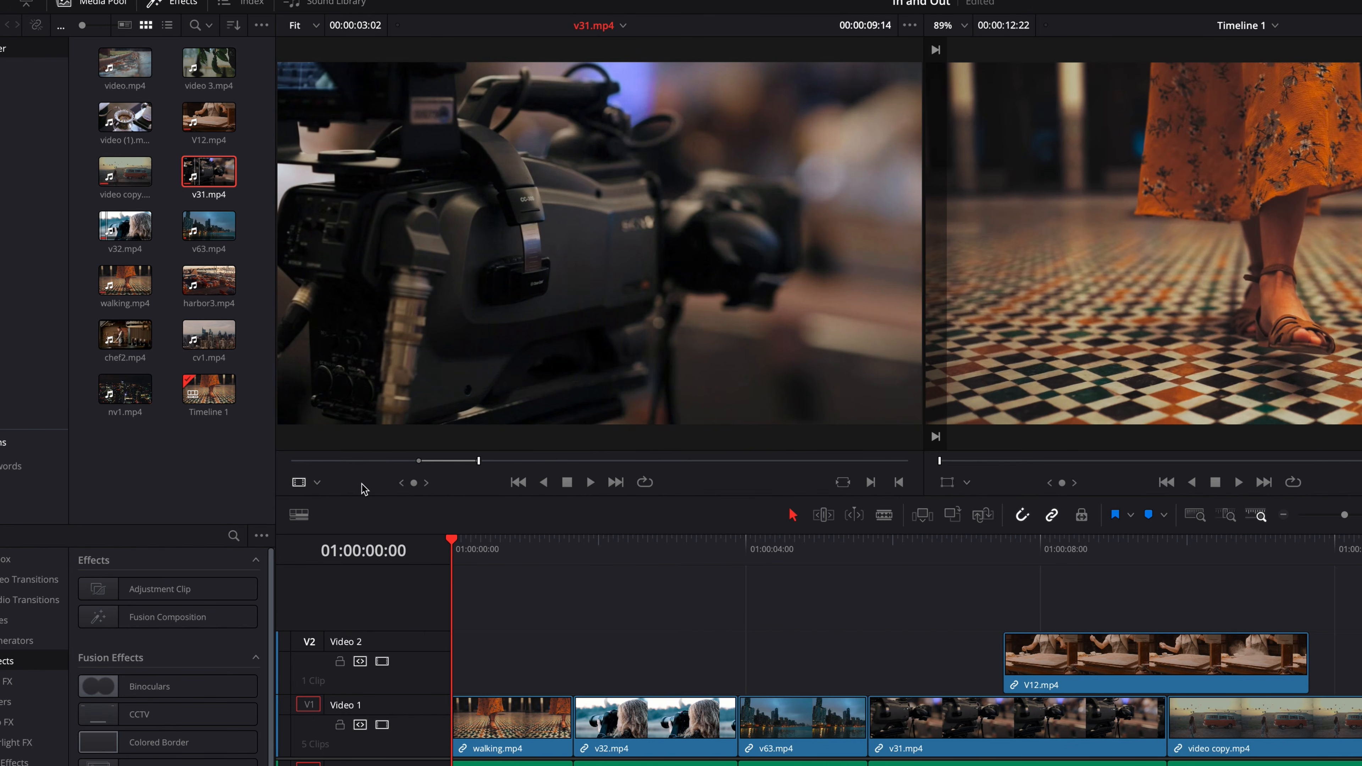
pyautogui.hotkey('shift', 'i')
pyautogui.hotkey('shift', 'o')
pyautogui.hotkey('shift', 'i')
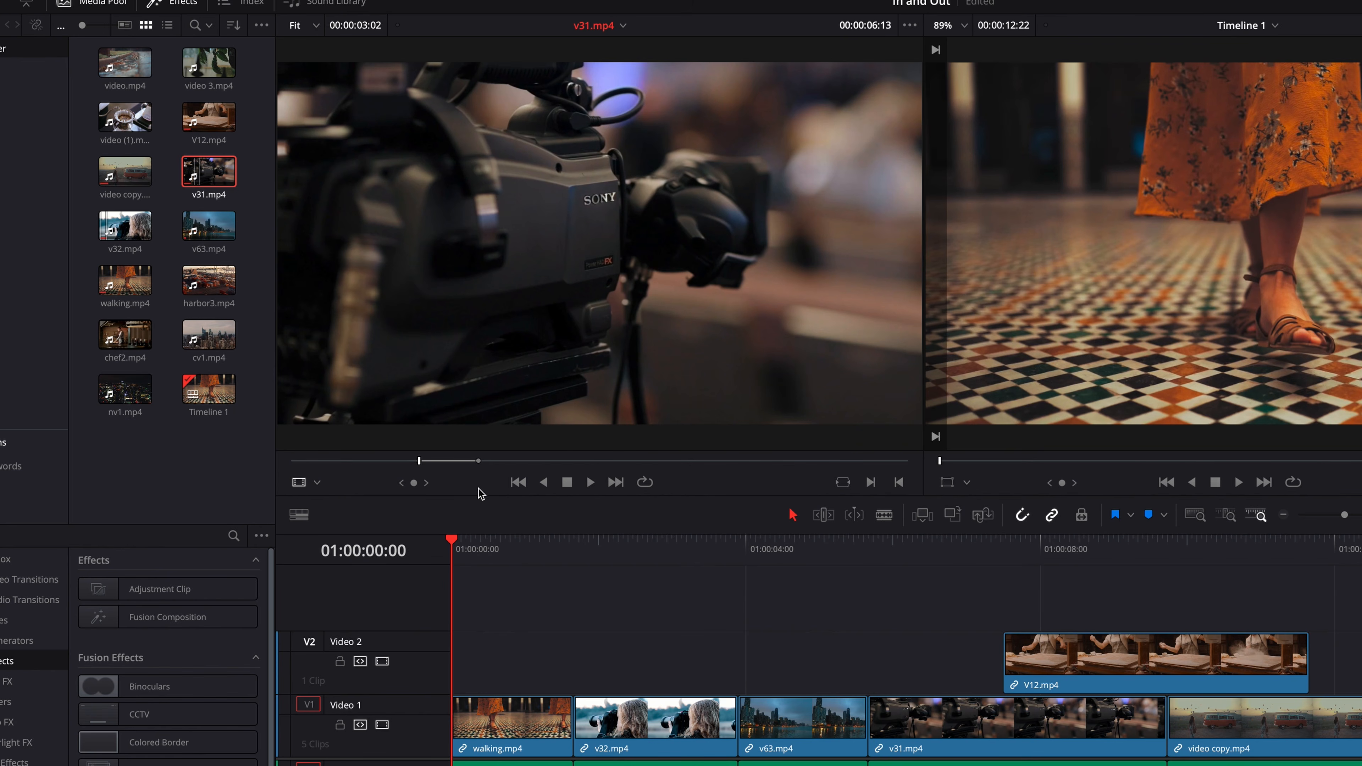
# - Move the source clip's Out point earlier to shorten the range to about 00:00:02:01, and play it from In to Out
pyautogui.moveTo(480, 464)
pyautogui.mouseDown()
pyautogui.moveTo(617, 464)
pyautogui.moveTo(445, 475)
pyautogui.moveTo(462, 479)
pyautogui.mouseUp()
pyautogui.hotkey('alt', '/')
pyautogui.hotkey('alt', '/')
pyautogui.hotkey('alt', '/')
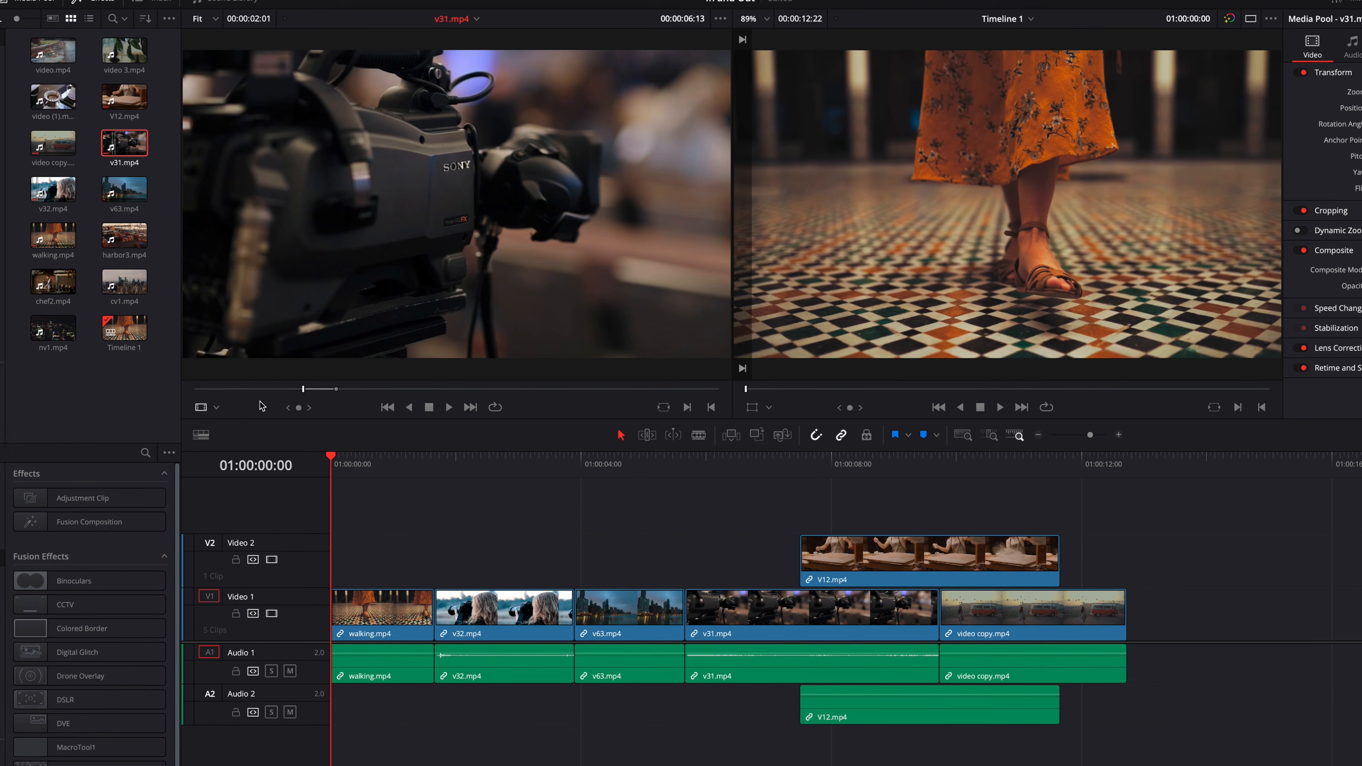
# - Clear both marks on v31.mp4 and return the source playhead to the clip's start
pyautogui.hotkey('alt', 'x')
pyautogui.moveTo(118, 395); pyautogui.dragTo(77, 394)
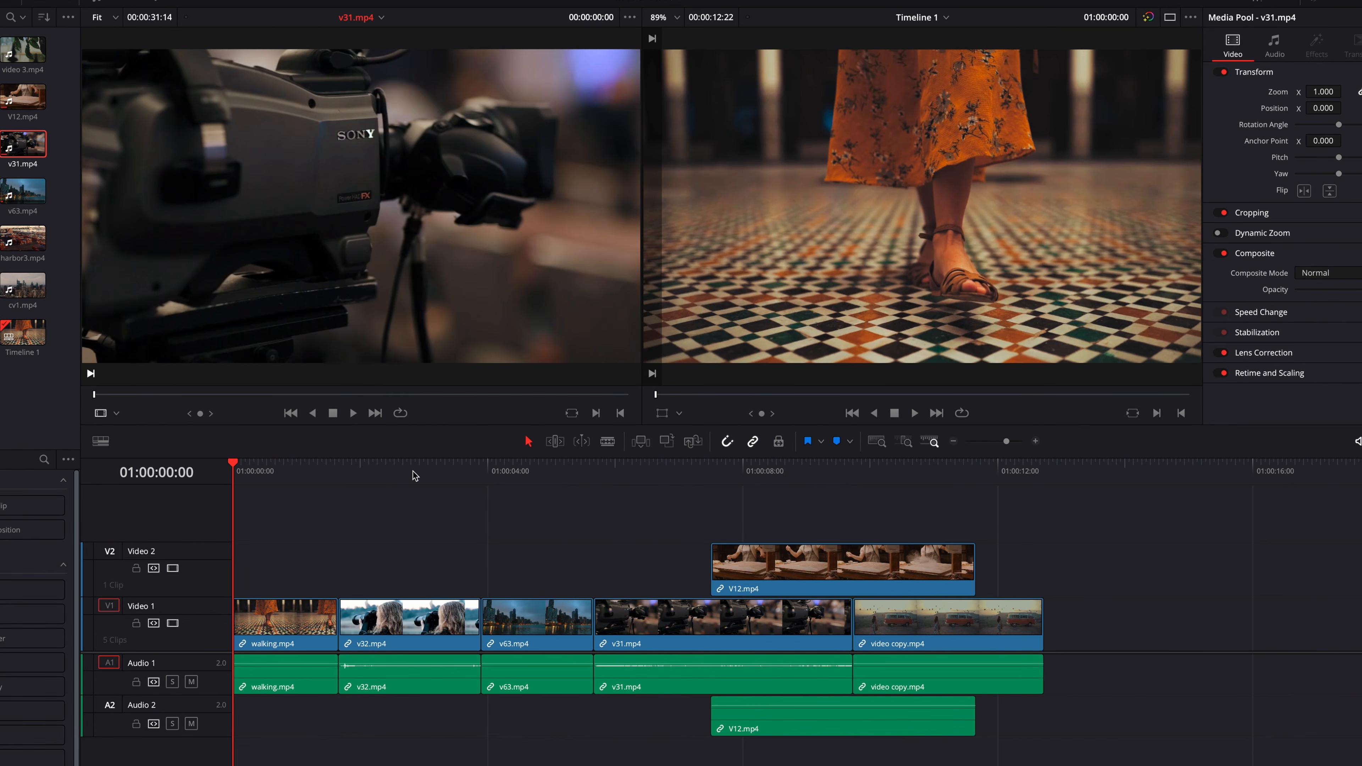
# - Mark a one-second In to Out range on the timeline within v32.mp4, with the Out point at 01:00:03:14
pyautogui.moveTo(404, 471); pyautogui.dragTo(453, 468)
pyautogui.press('i')
pyautogui.press('o')
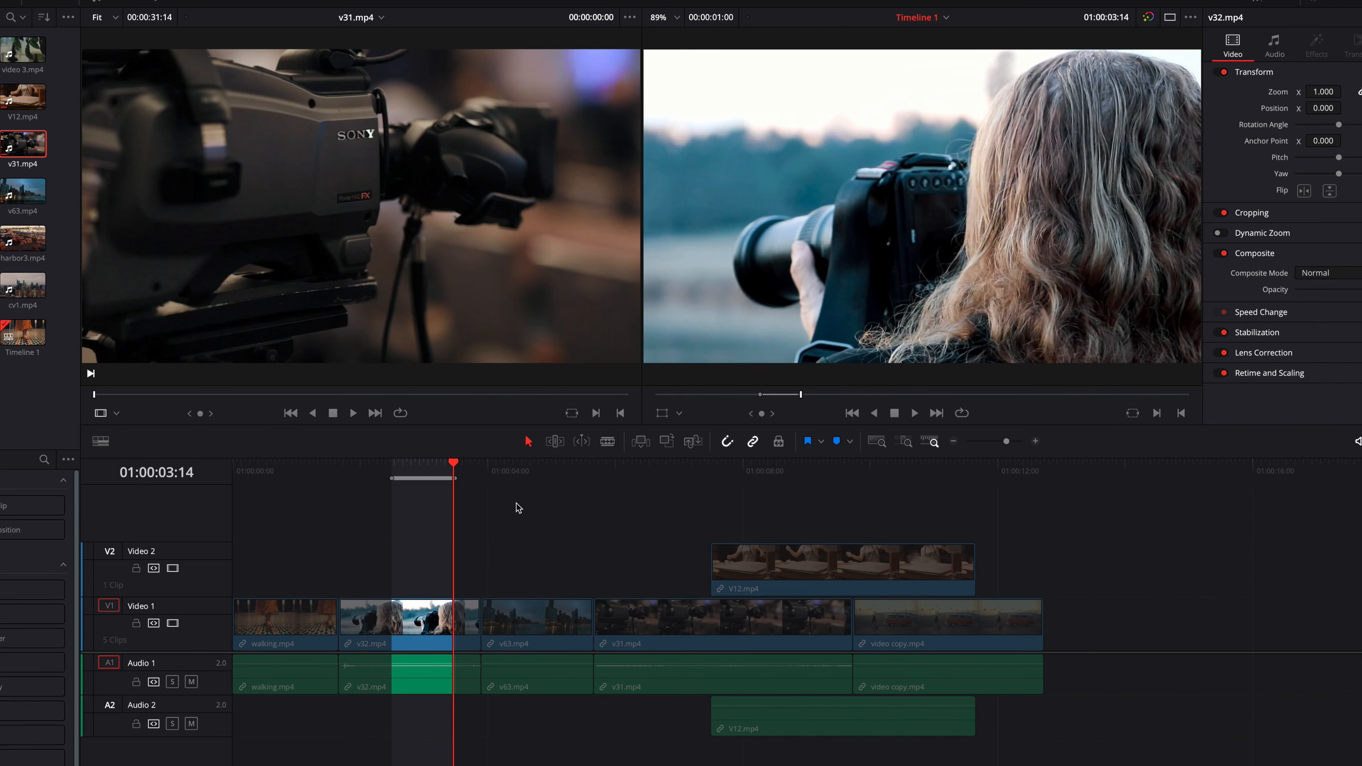
# - Clear the timeline marks, and mark a new In point at 01:00:03:14 and Out point at 01:00:04:23
pyautogui.hotkey('alt', 'x')
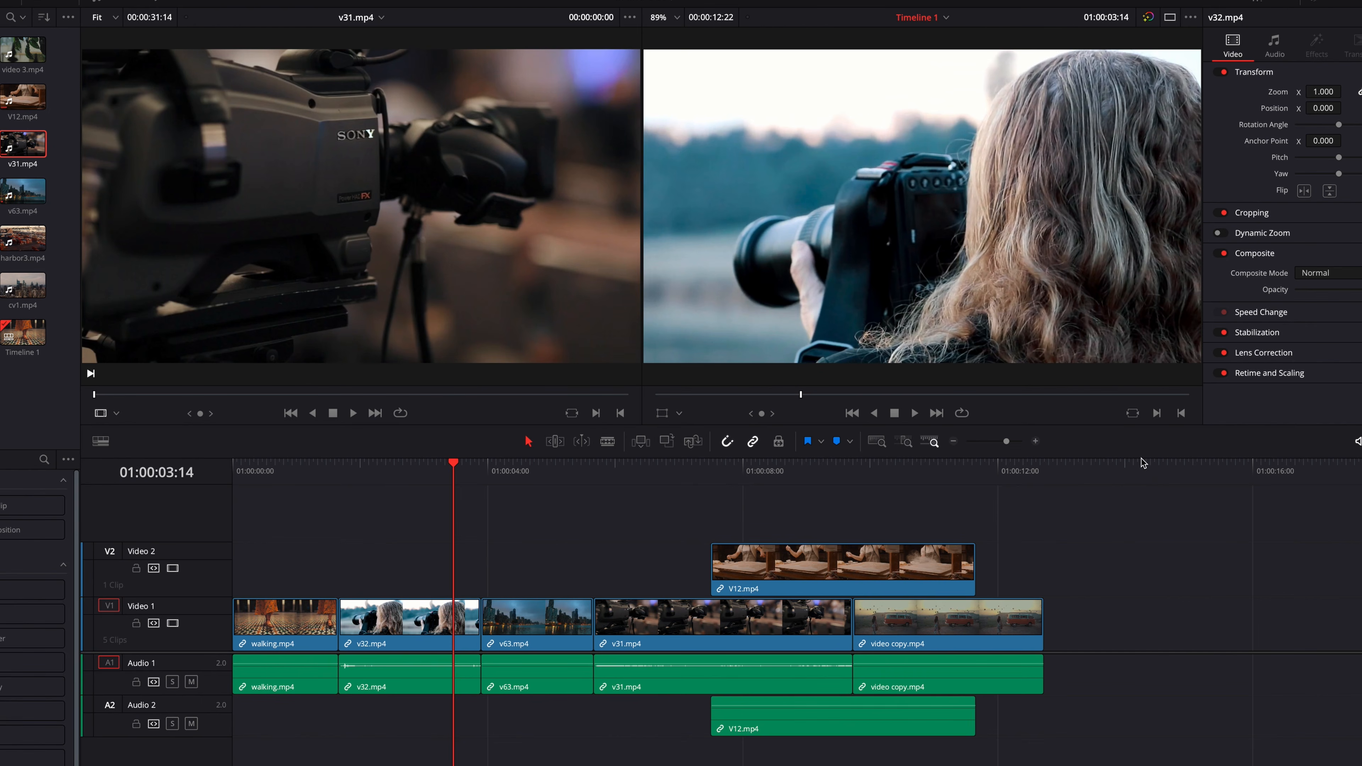
pyautogui.click(1157, 413)
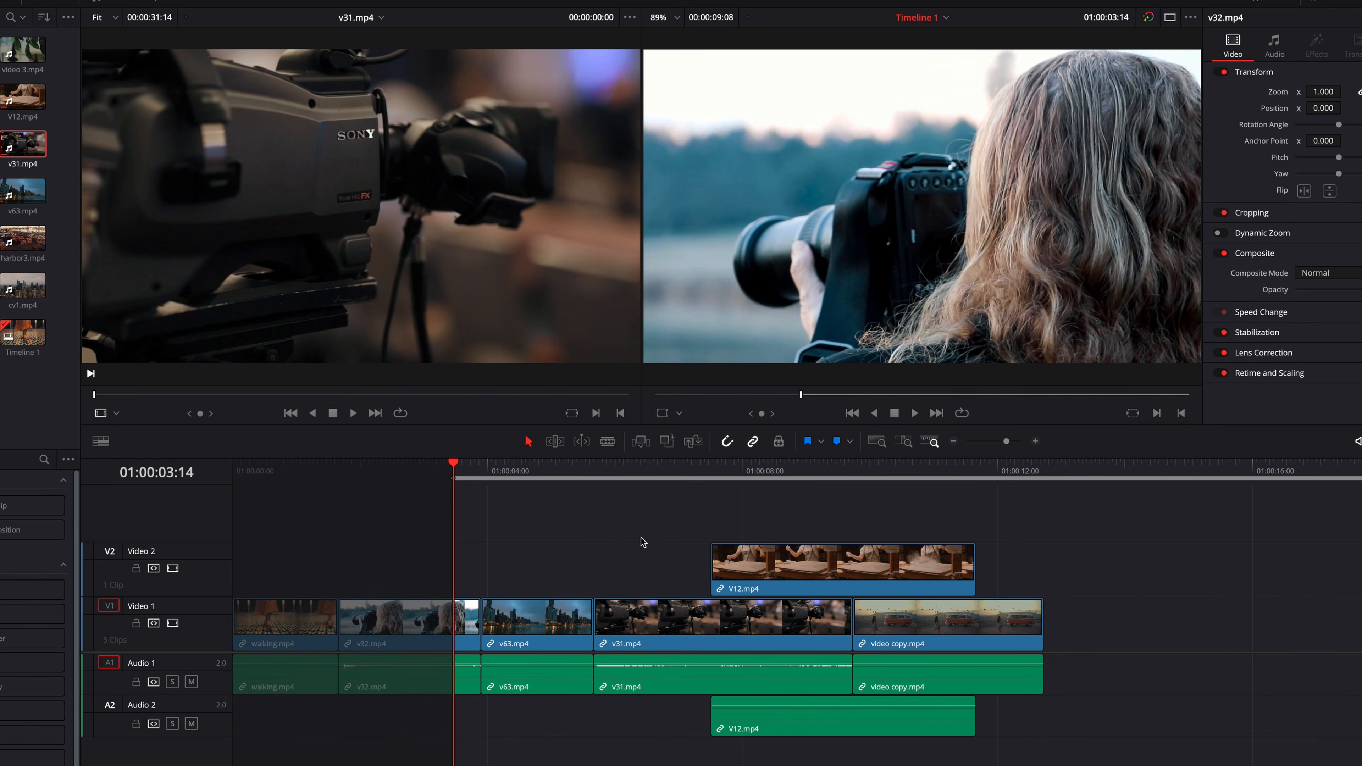
pyautogui.click(535, 472)
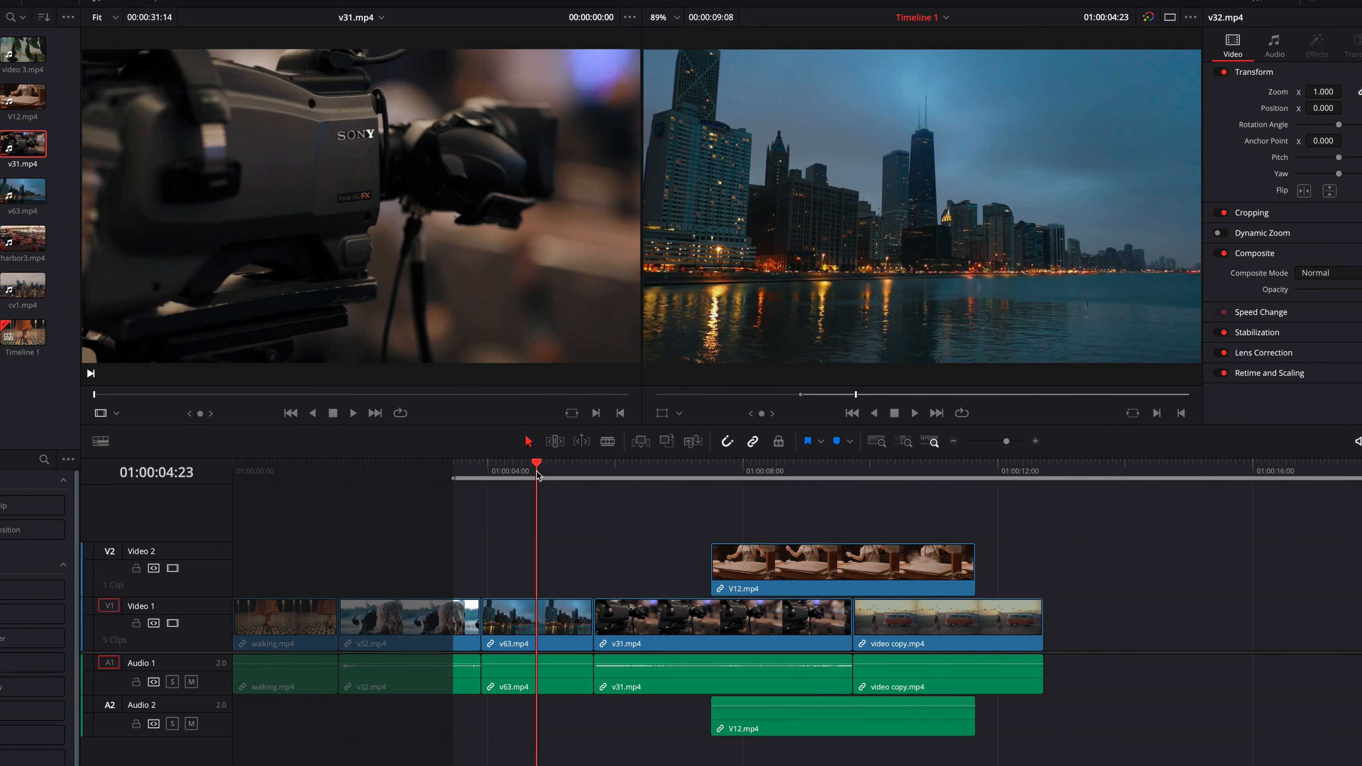
pyautogui.click(1181, 412)
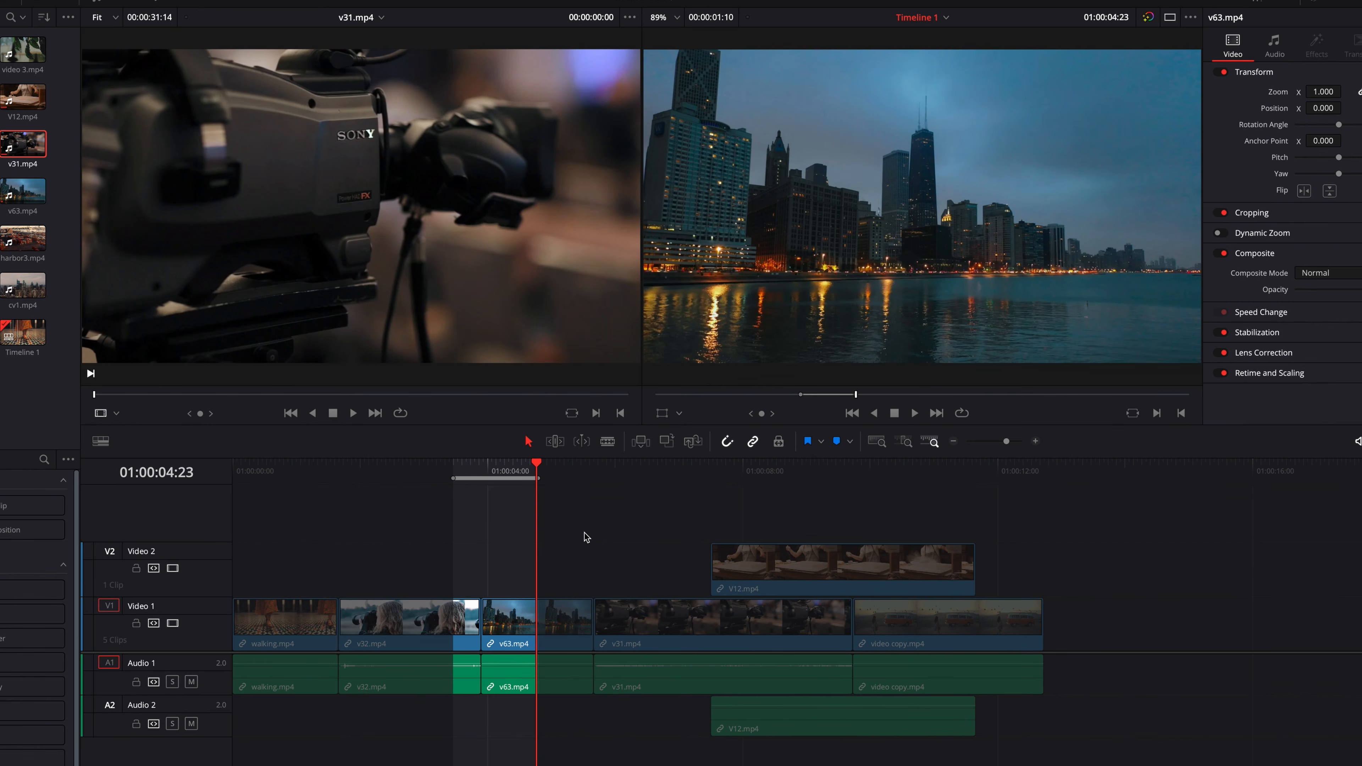
# - Clear the timeline's In and Out points separately and both together, undoing the removals each time
pyautogui.hotkey('alt', 'i')
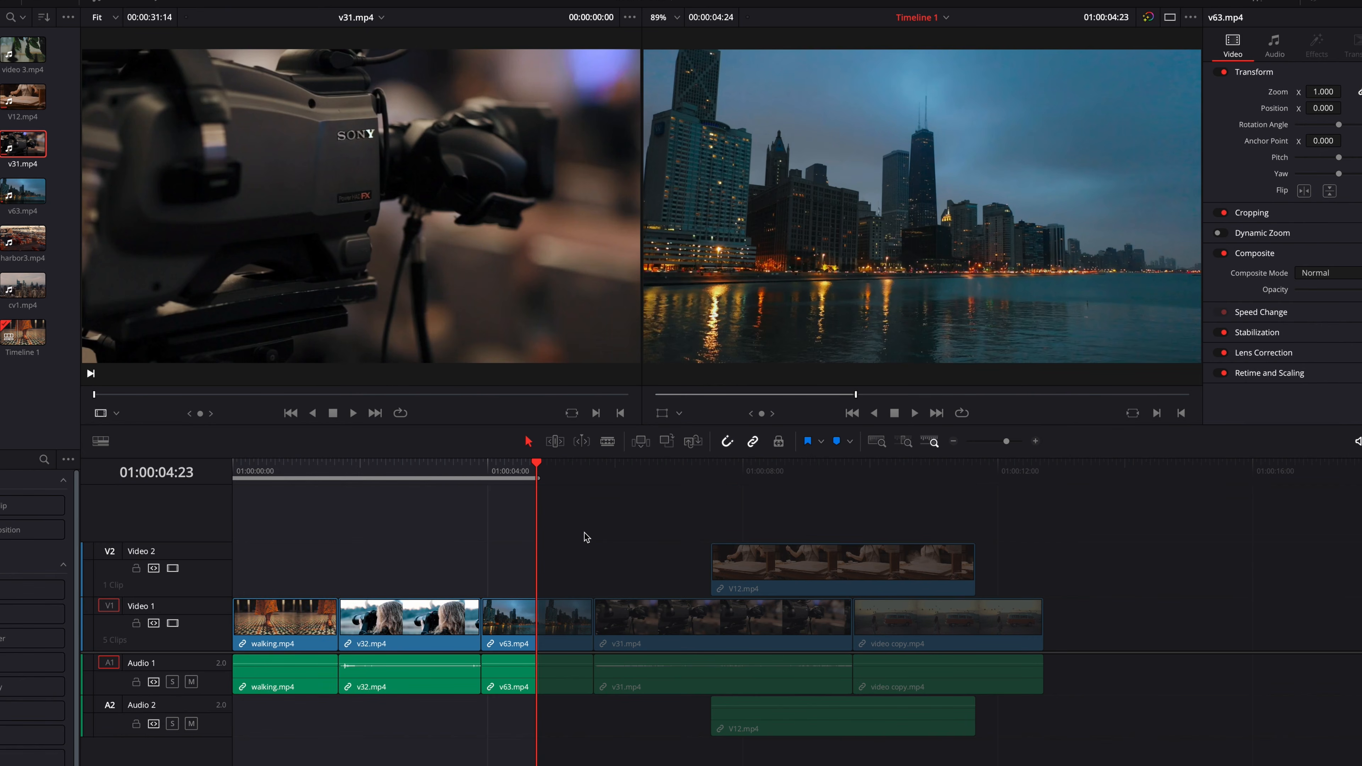
pyautogui.hotkey('alt', 'o')
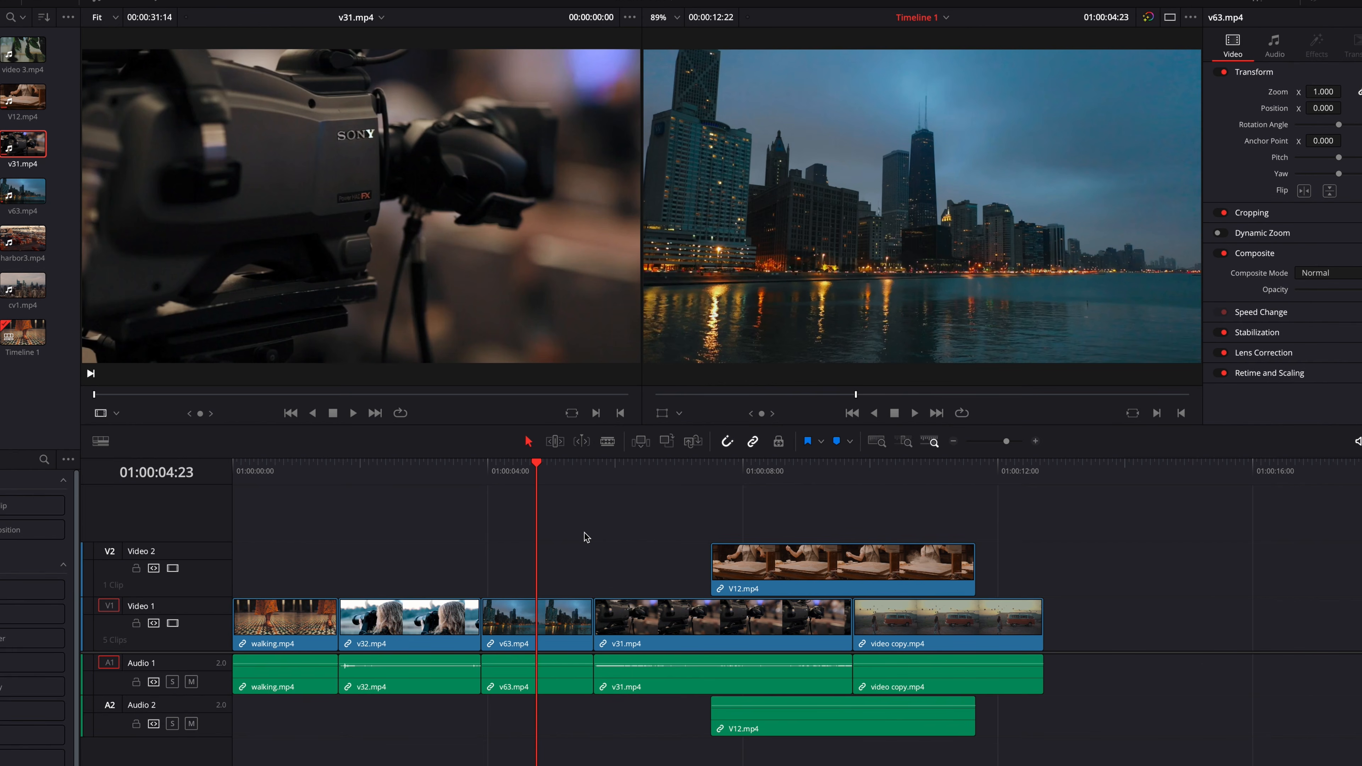
pyautogui.hotkey('ctrl', 'z')
pyautogui.hotkey('ctrl', 'z')
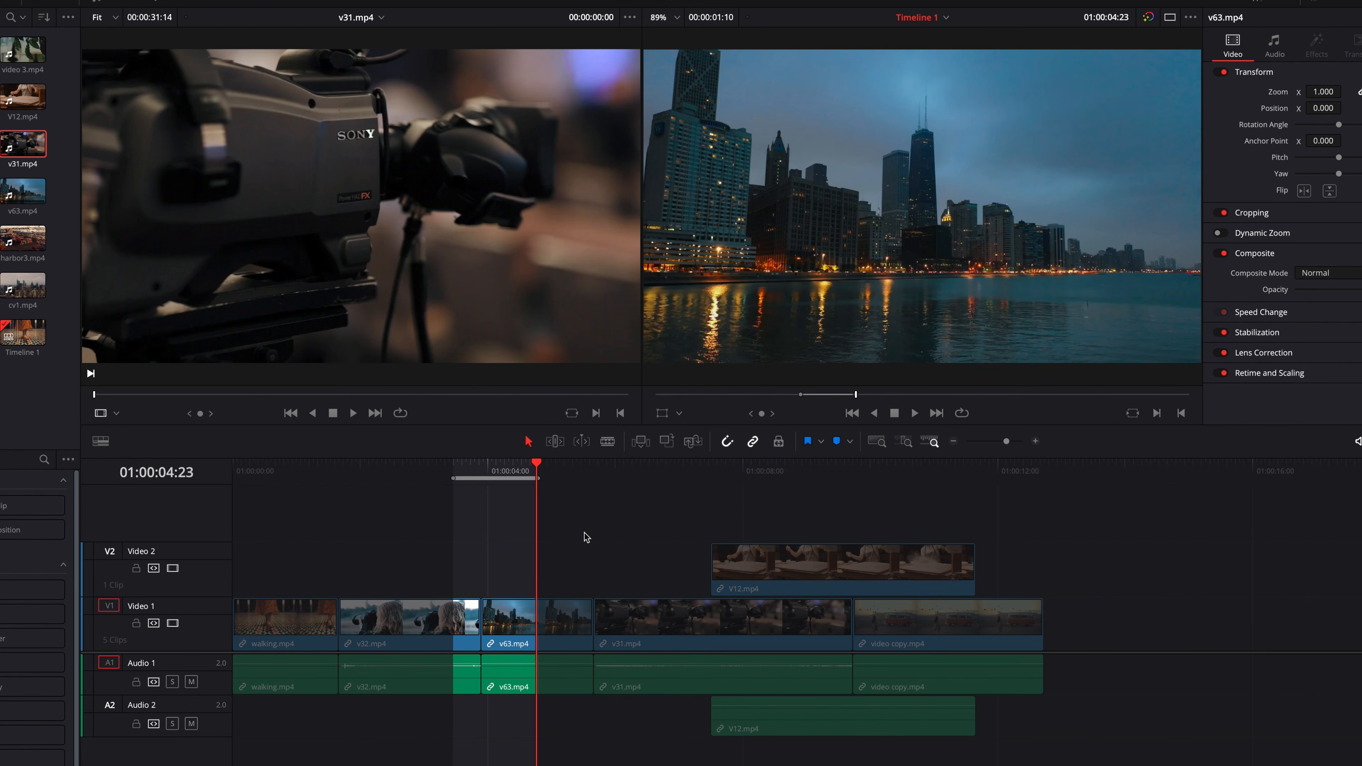
pyautogui.hotkey('alt', 'x')
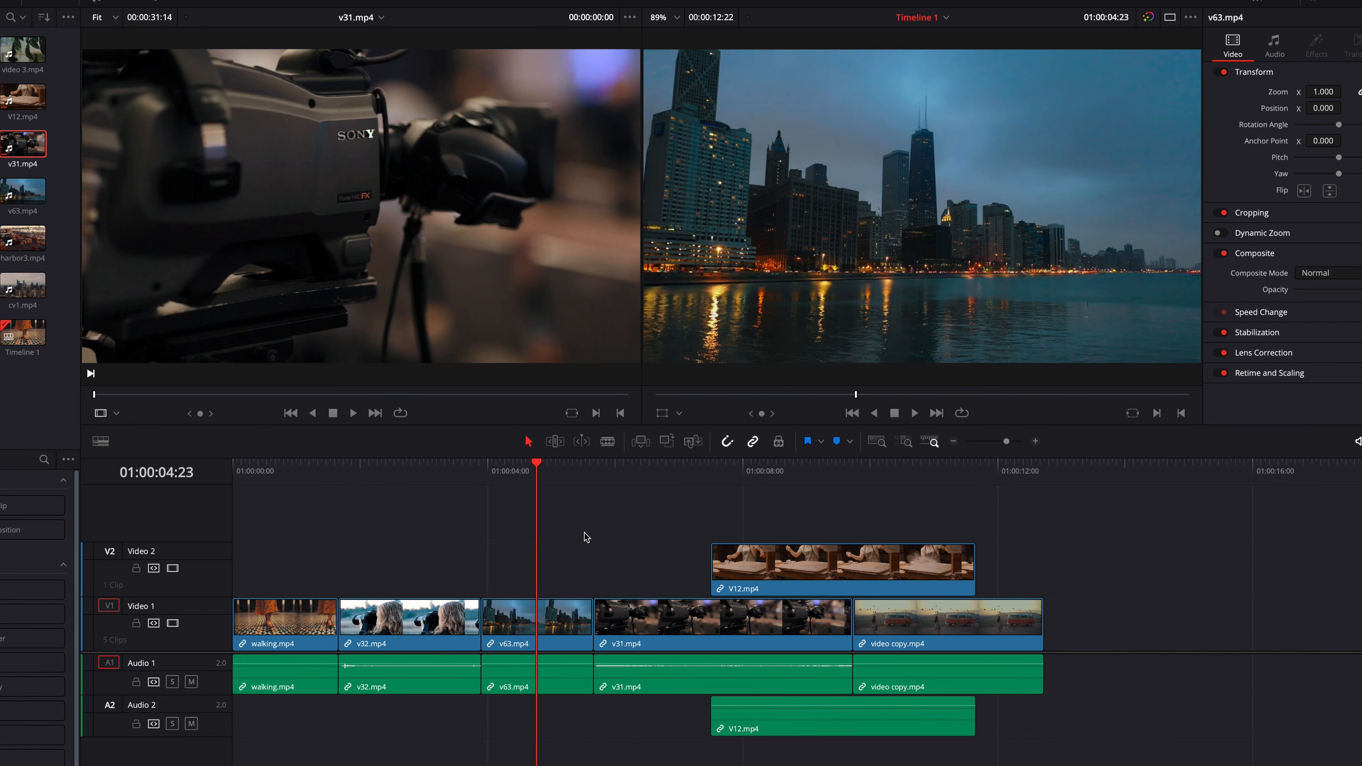
pyautogui.press('super+z')
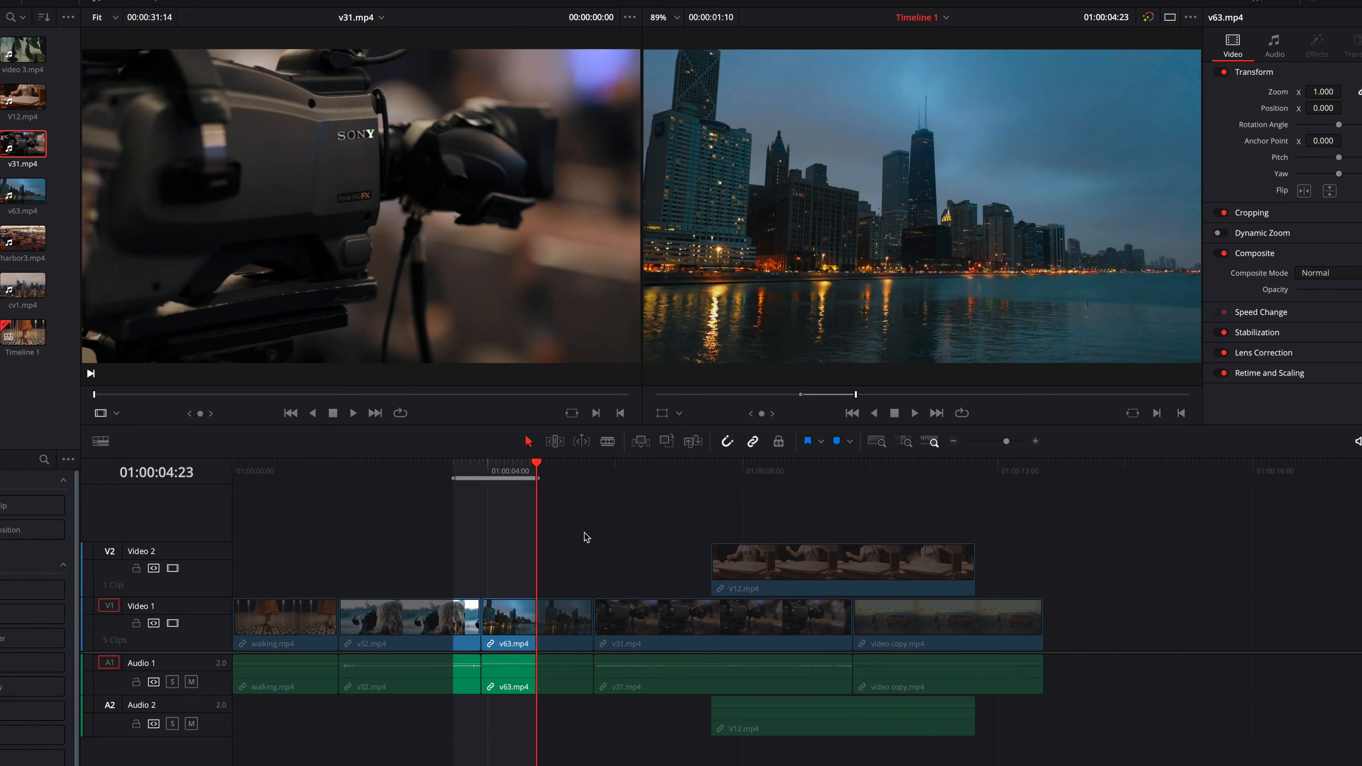
# - Jump the timeline playhead back and forth between the In and Out points, ending on the In point
pyautogui.hotkey('shift', 'i')
pyautogui.hotkey('shift', 'o')
pyautogui.hotkey('shift', 'i')
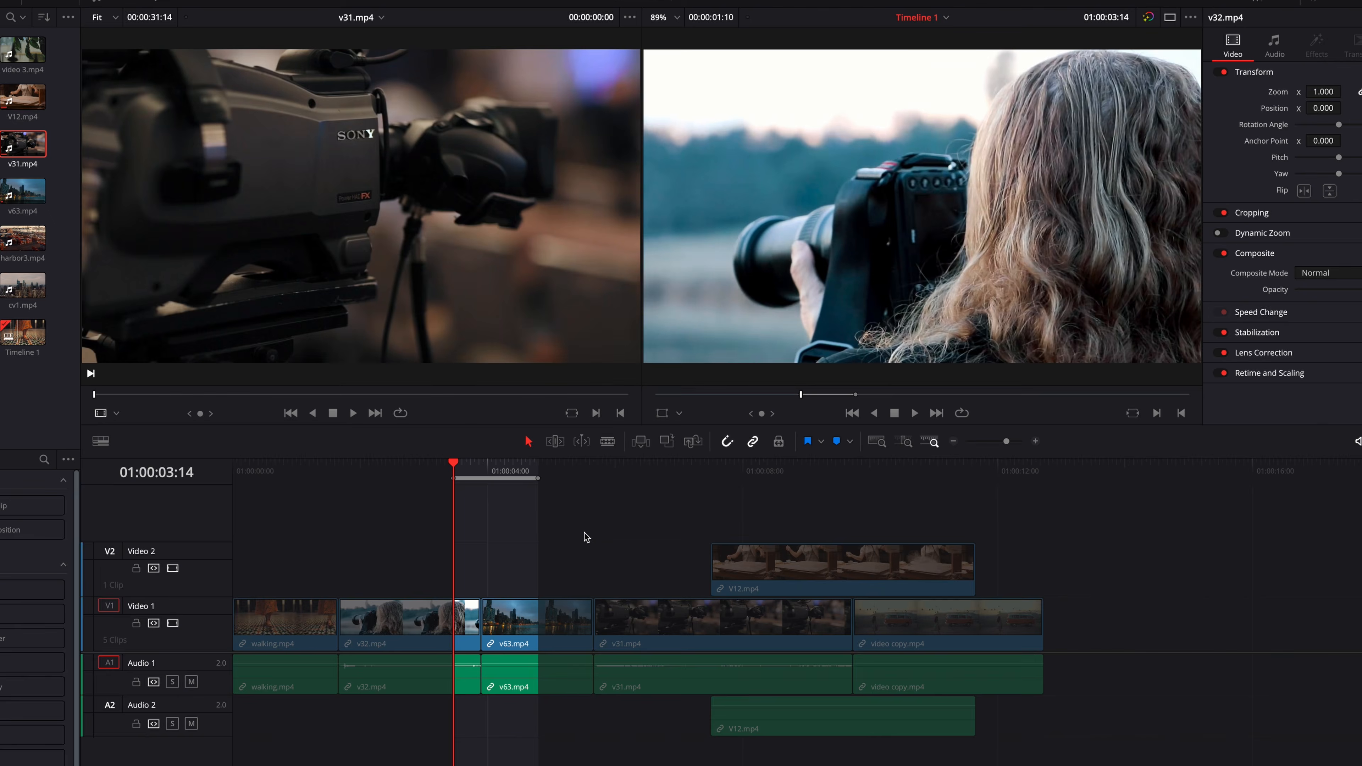
pyautogui.hotkey('shift', 'o')
pyautogui.hotkey('shift', 'i')
pyautogui.hotkey('shift', 'o')
pyautogui.hotkey('shift', 'i')
pyautogui.hotkey('shift', 'o')
pyautogui.hotkey('shift', 'i')
# - Move the timeline's Out point earlier to shorten the marked range to about 00:00:01:00, and play it from In to Out
pyautogui.moveTo(538, 479)
pyautogui.mouseDown()
pyautogui.moveTo(695, 490)
pyautogui.moveTo(516, 488)
pyautogui.mouseUp()
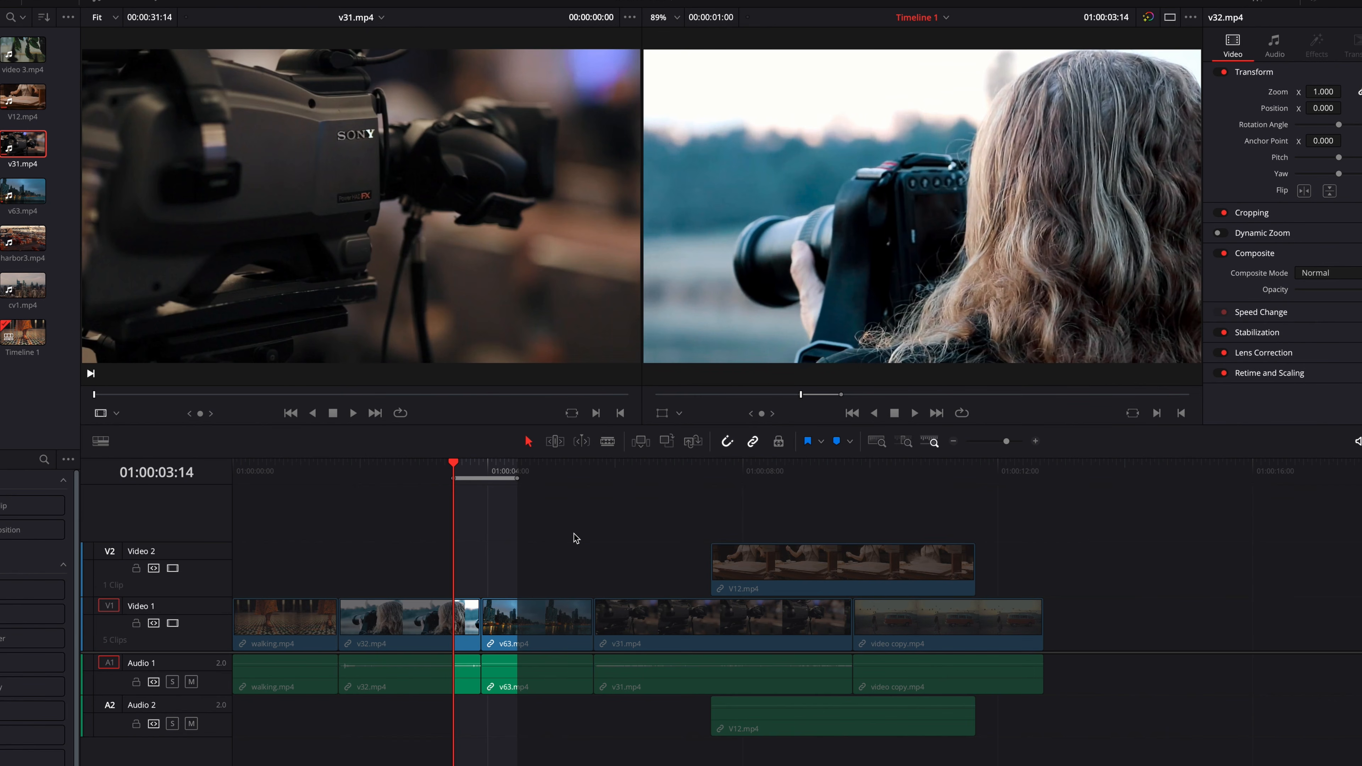
pyautogui.hotkey('alt', '/')
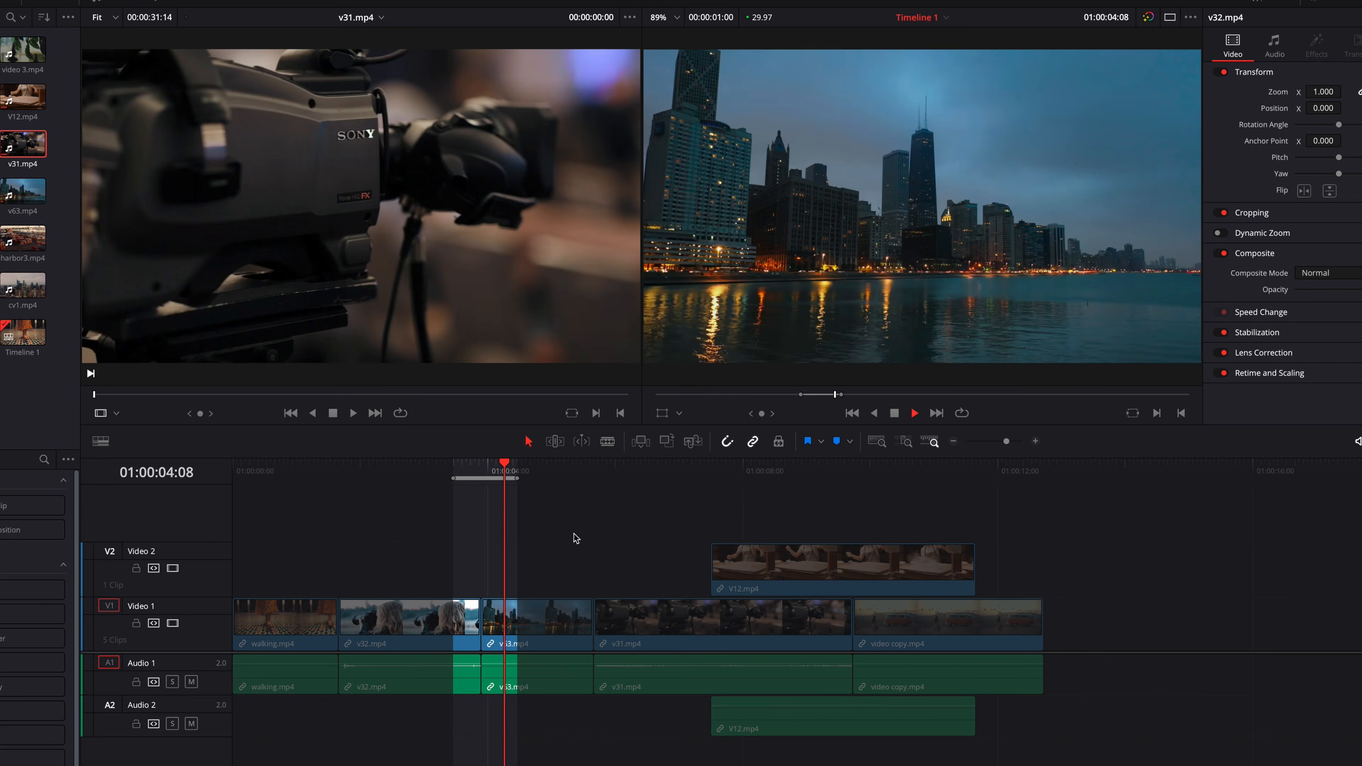
pyautogui.hotkey('alt', '/')
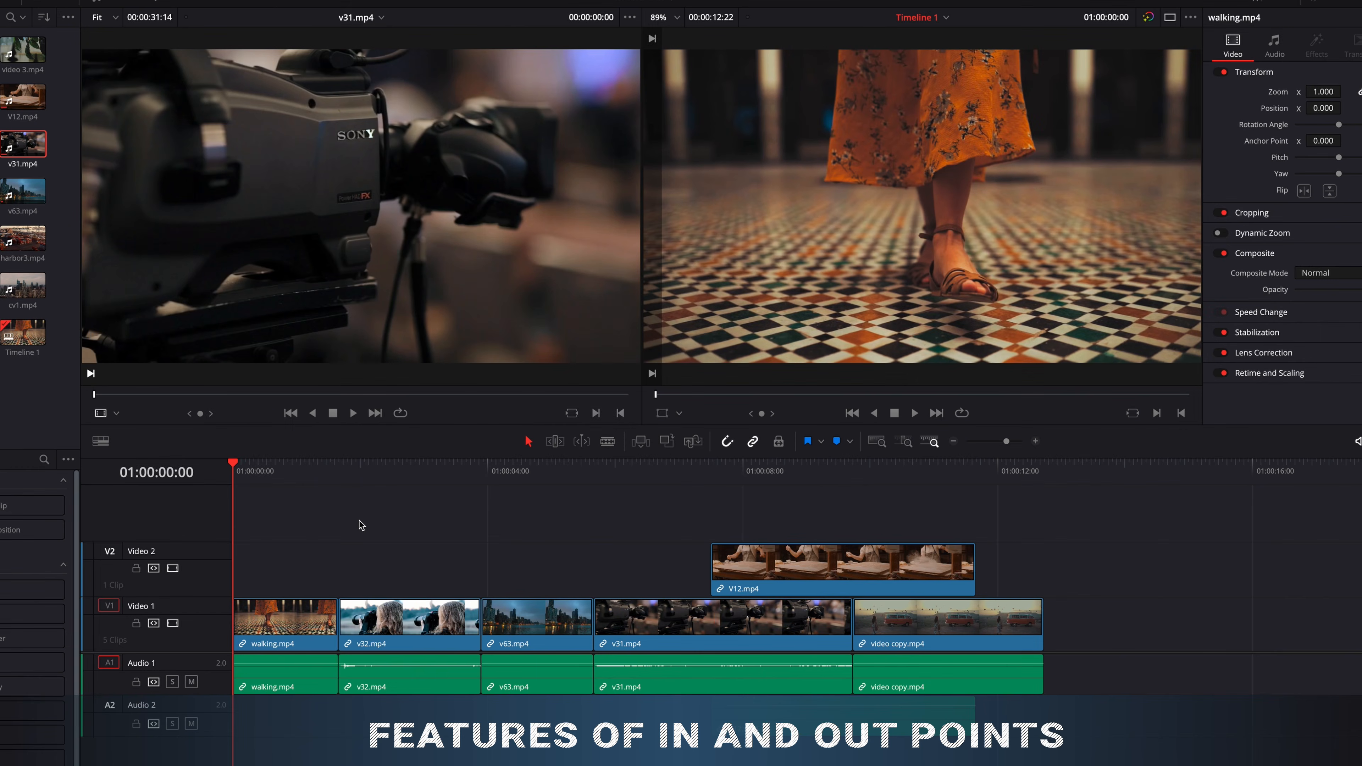
# - Mark a timeline range across v32.mp4 and v63.mp4, with In at 01:00:02:26 and Out at 01:00:04:13
pyautogui.click(415, 469)
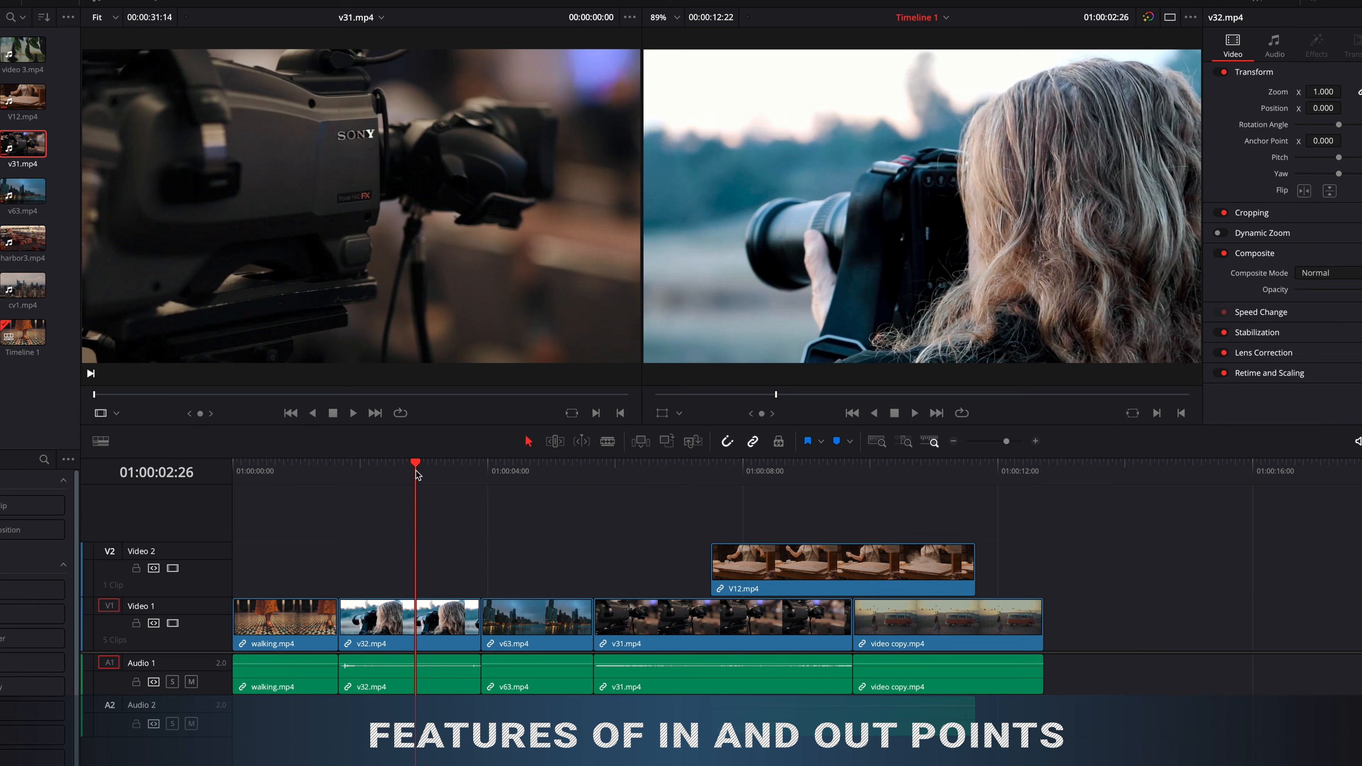
pyautogui.press('i')
pyautogui.press('space')
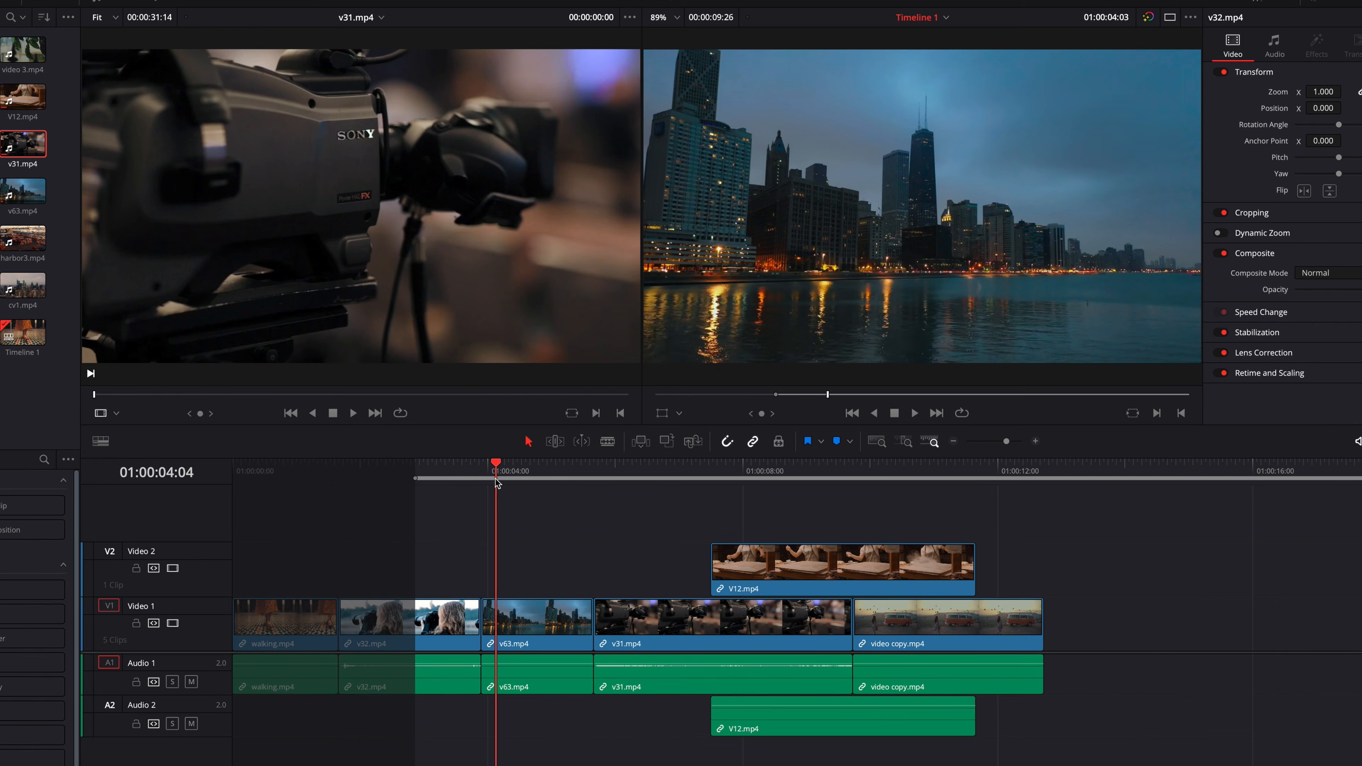
pyautogui.press('o')
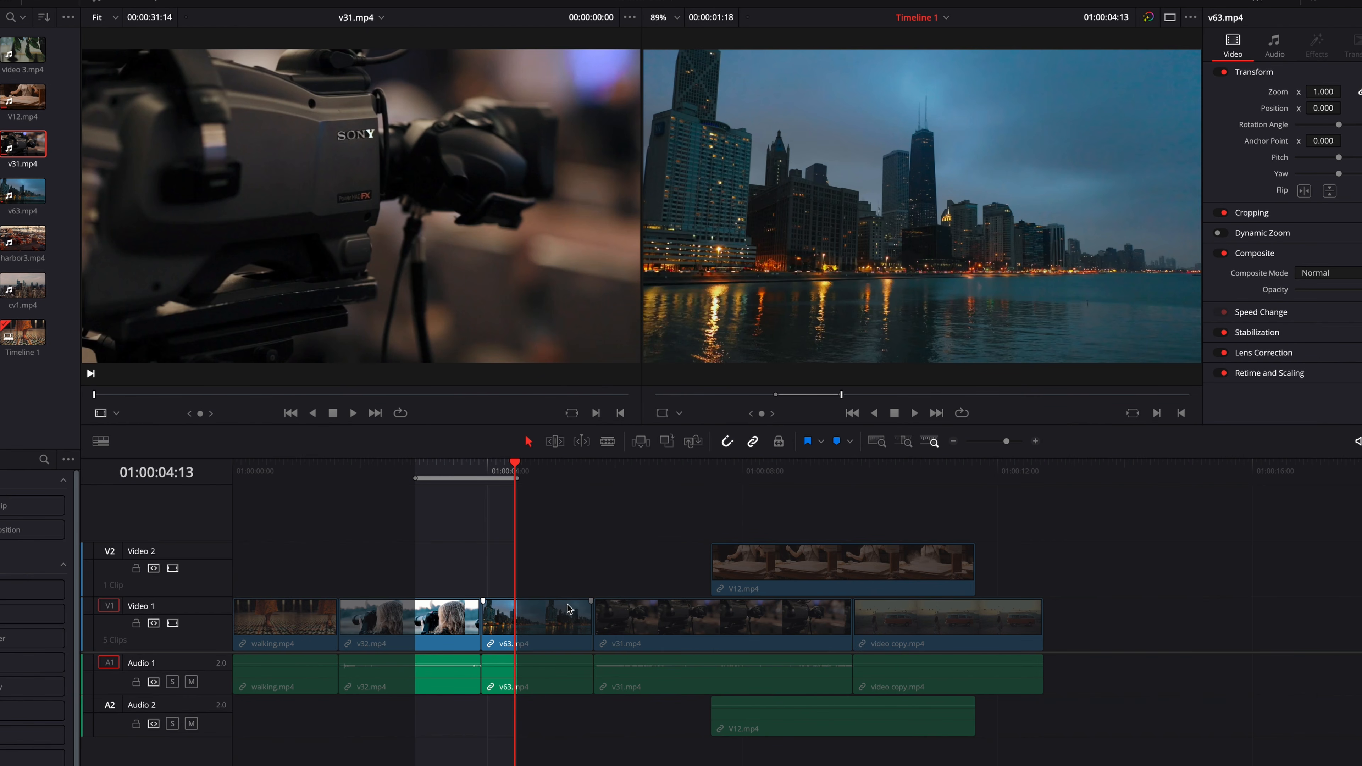
# - Select v63.mp4, v31.mp4, V12.mp4, walking.mp4 and v32.mp4 one after another on the timeline, and clear the selection
pyautogui.click(562, 618)
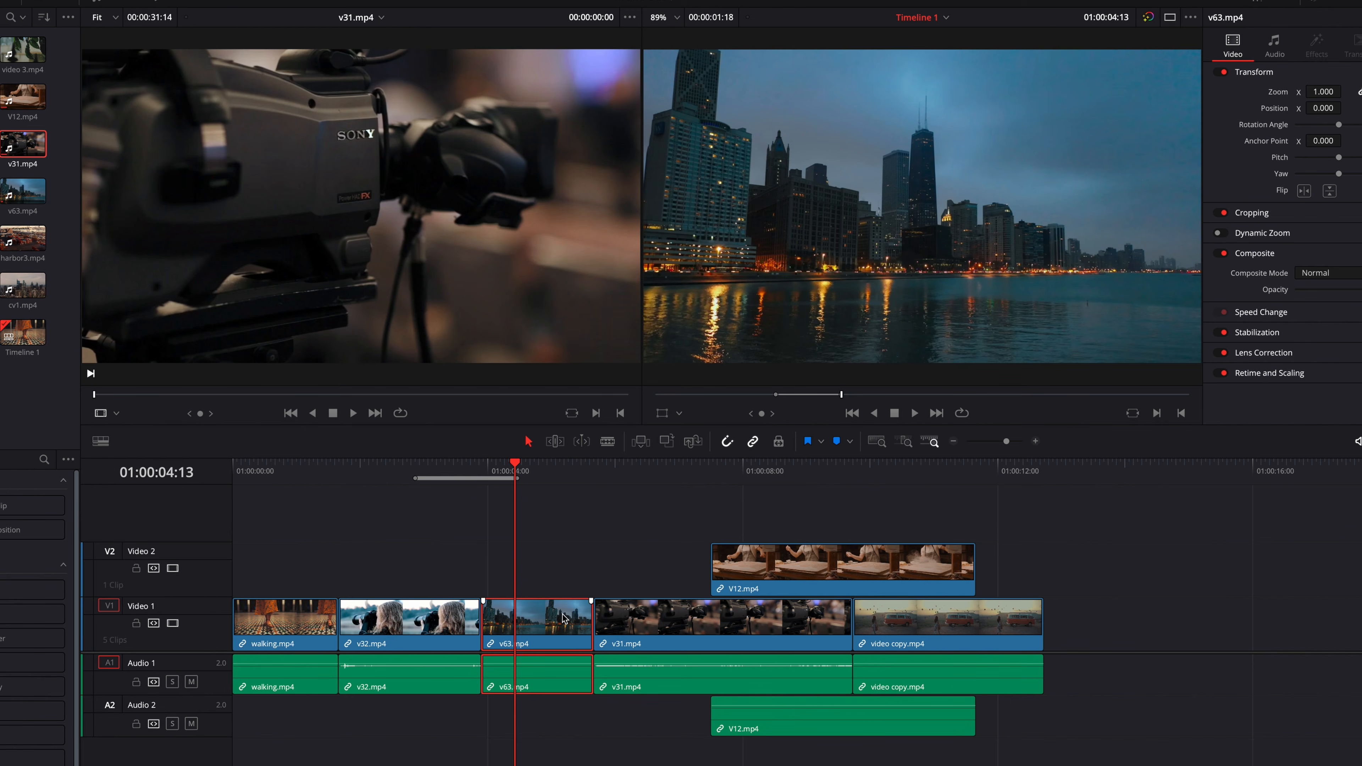
pyautogui.click(687, 625)
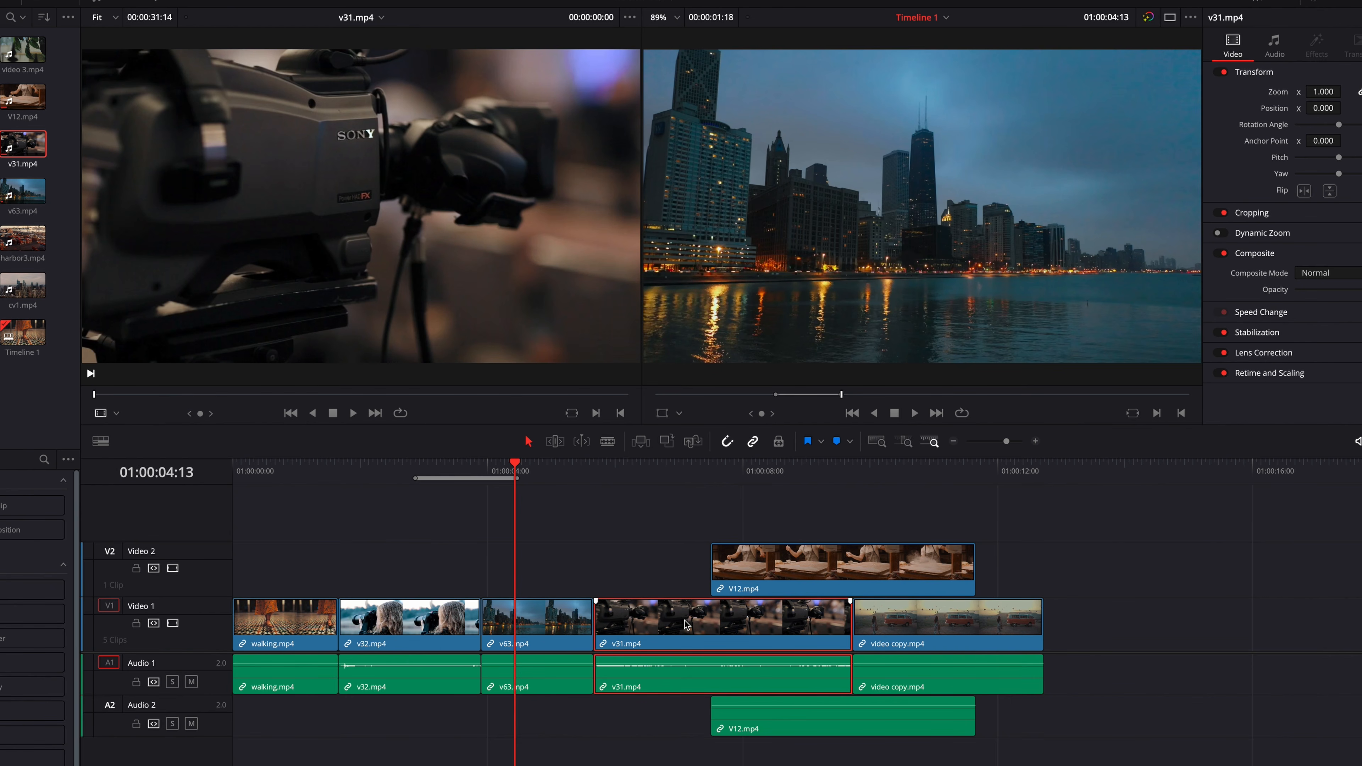
pyautogui.click(771, 573)
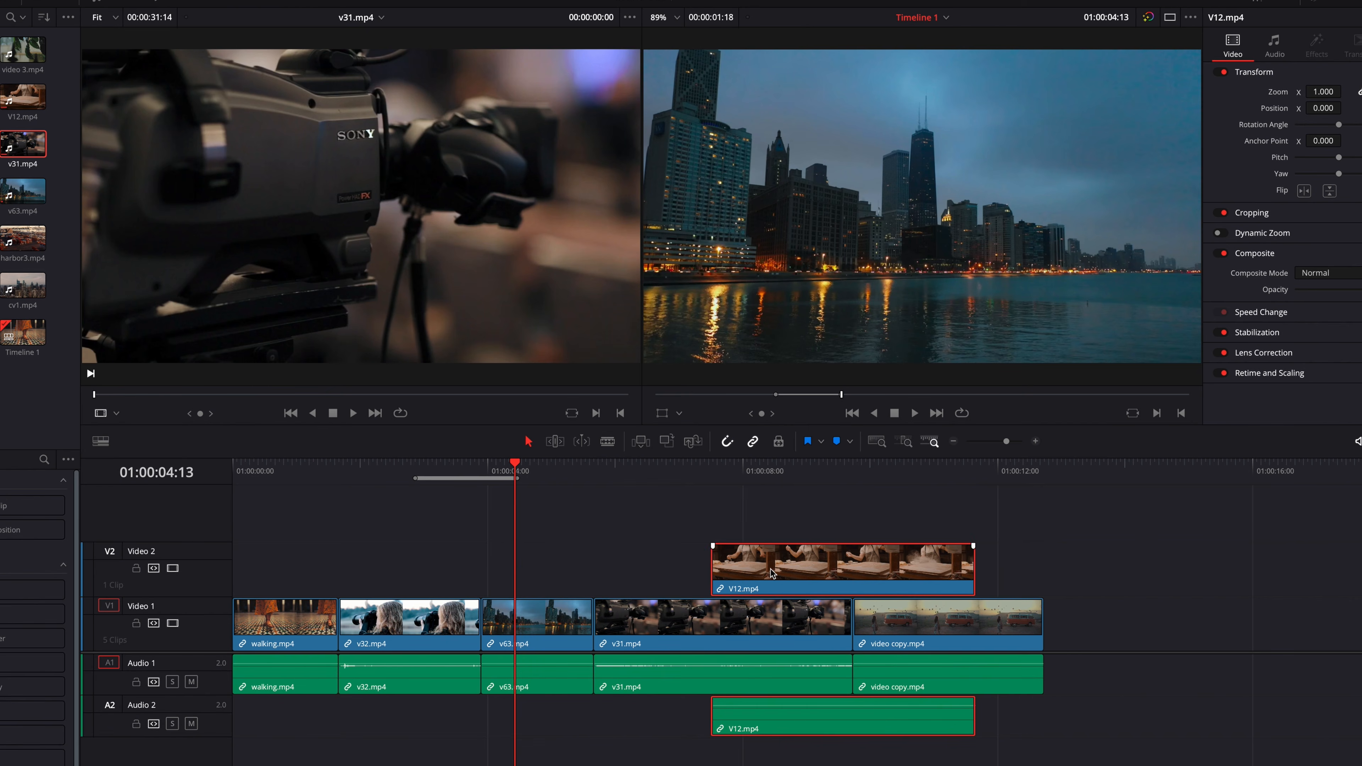
pyautogui.click(283, 634)
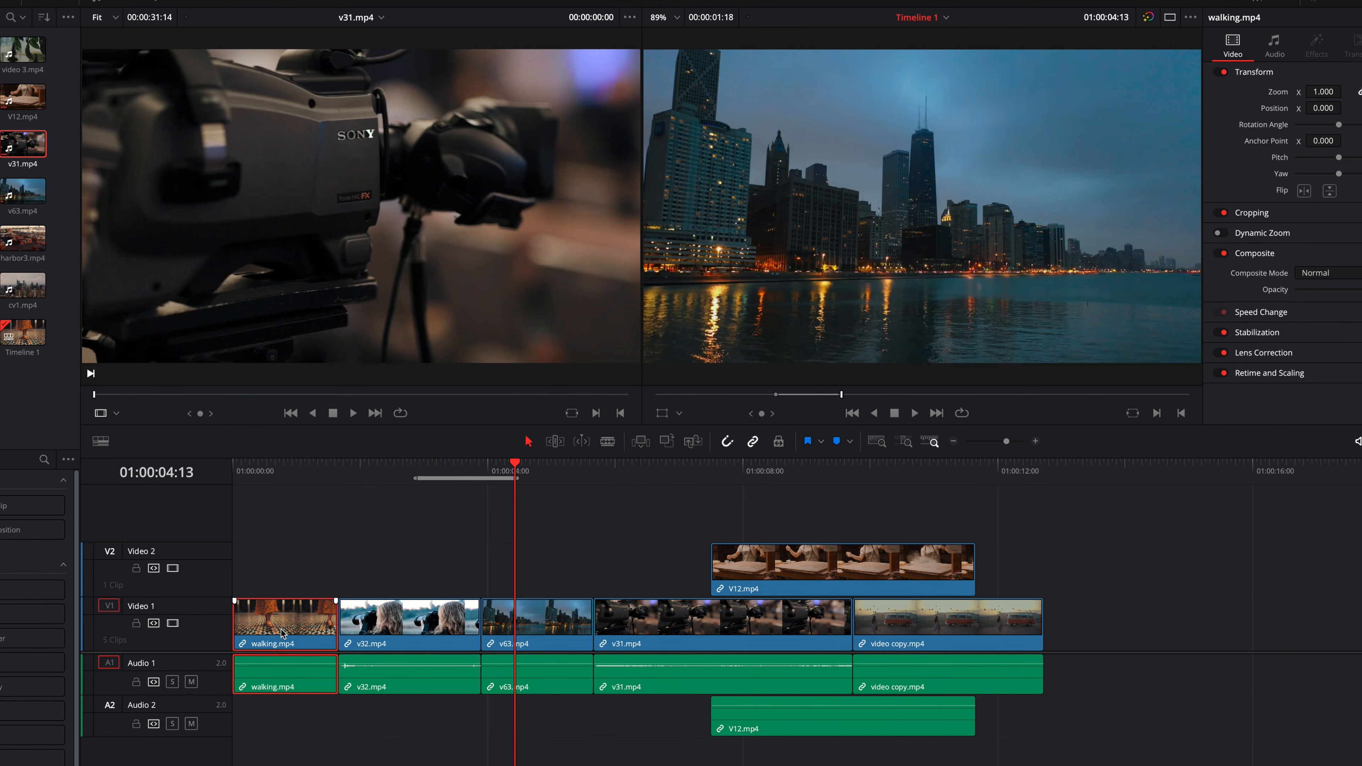
pyautogui.click(407, 625)
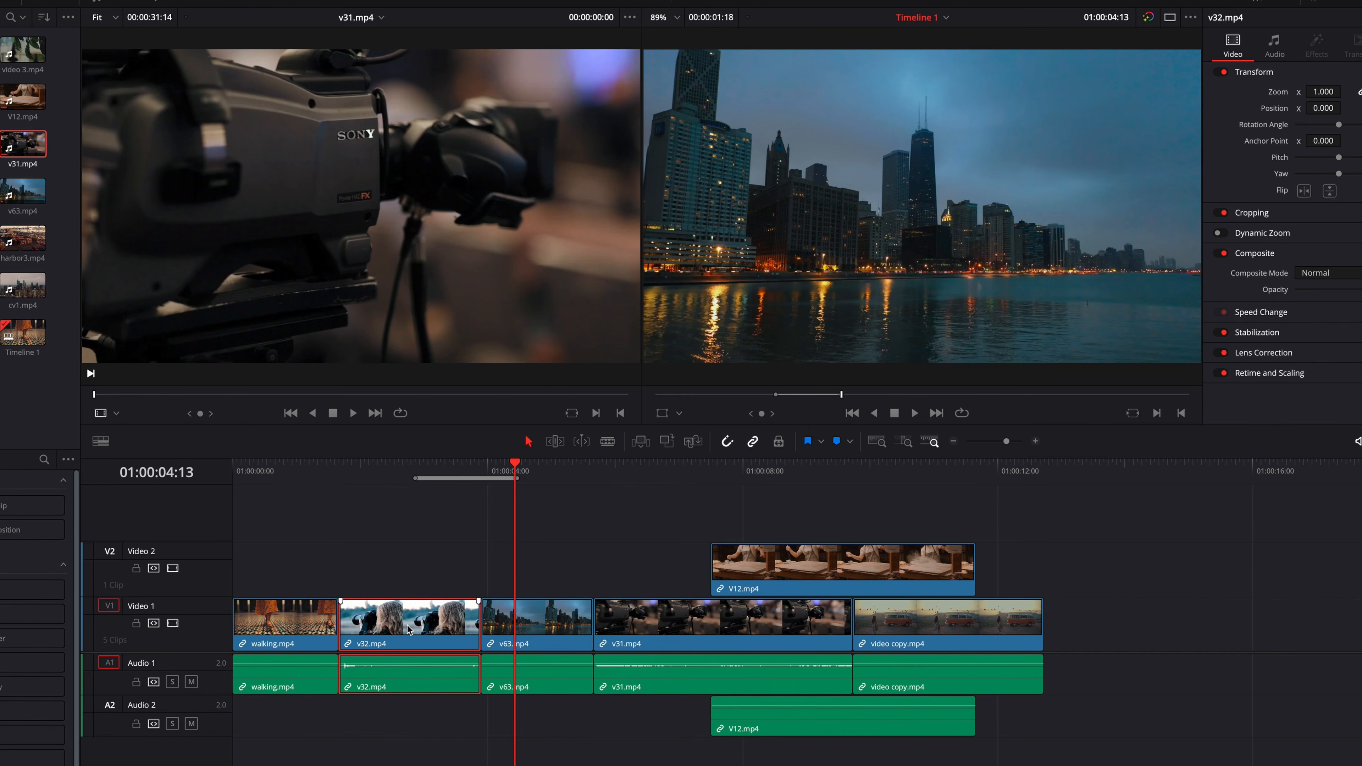
pyautogui.click(334, 519)
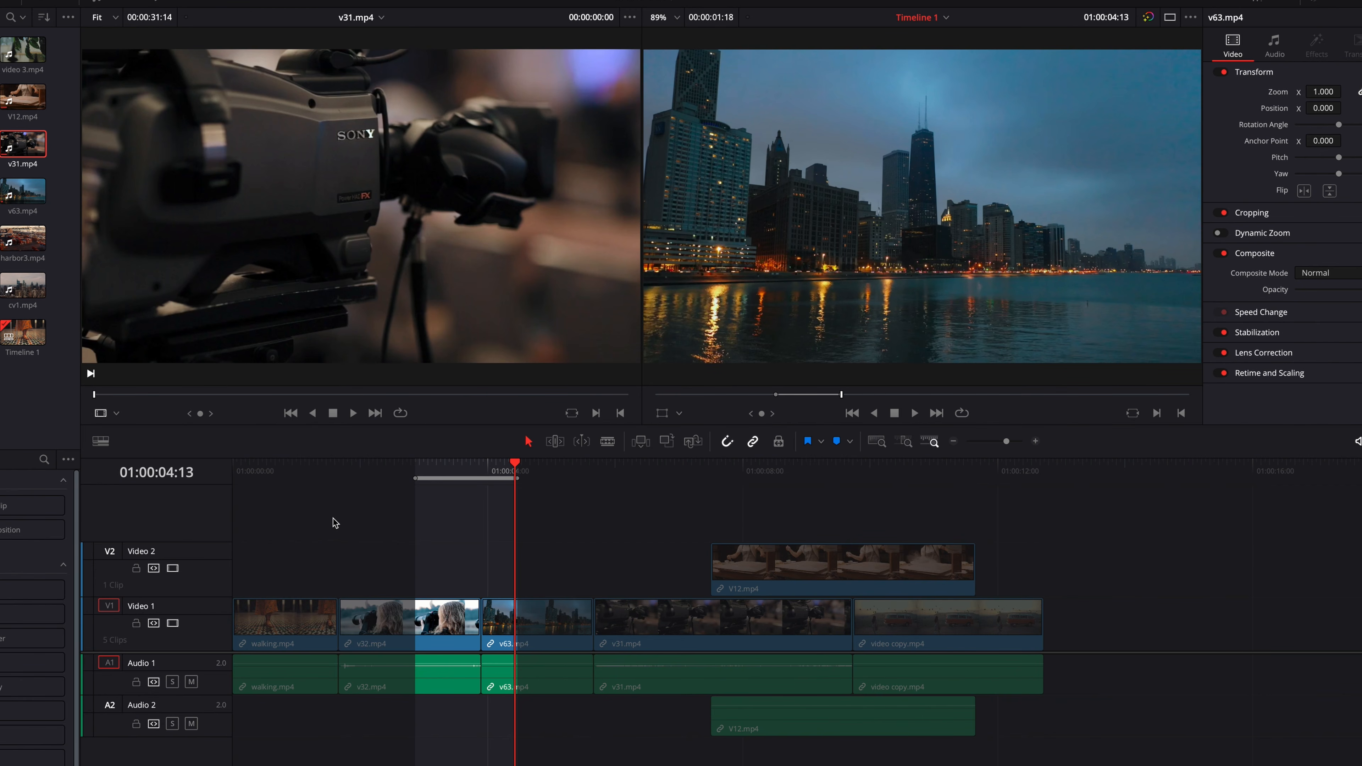
# - Mark a range on the v31.mp4 source clip, with In at 00:00:02:07 and Out at 00:00:04:08
pyautogui.click(130, 395)
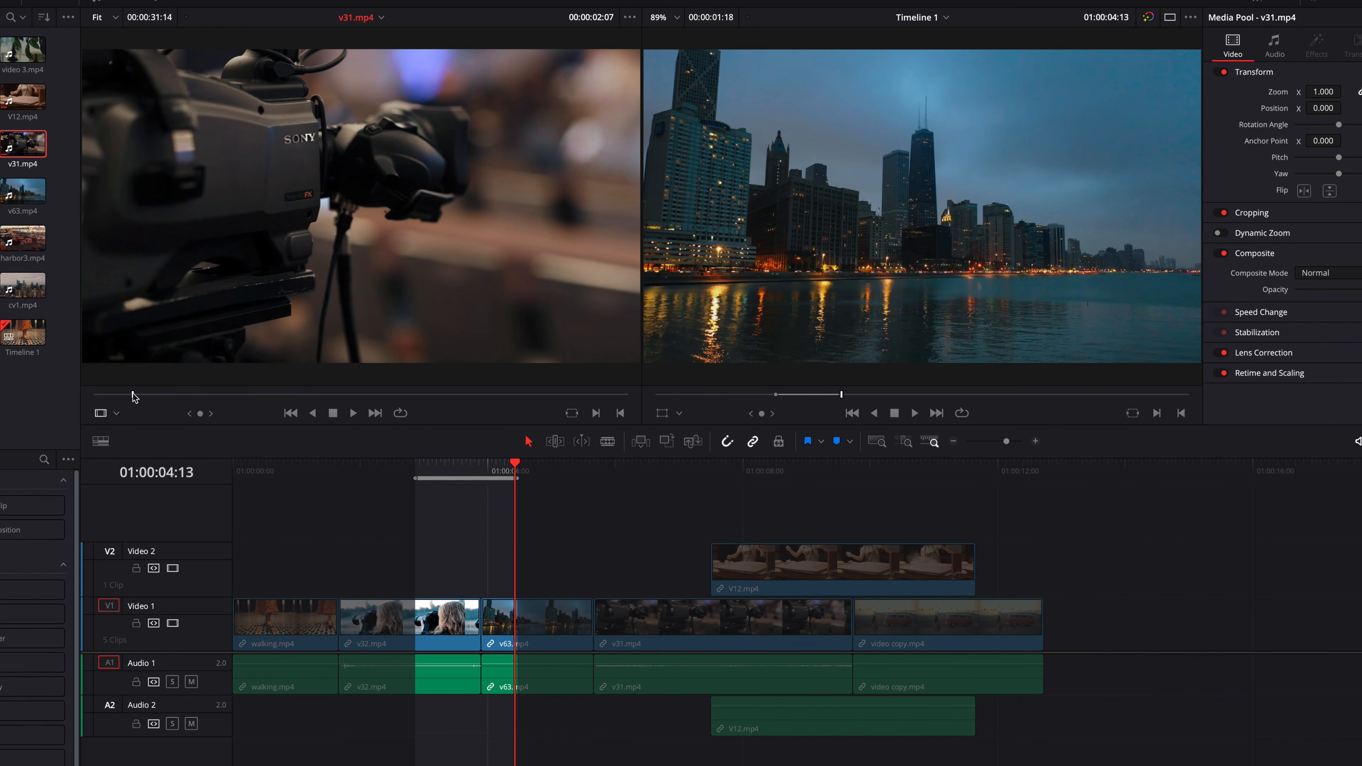
pyautogui.moveTo(150, 395); pyautogui.dragTo(168, 396)
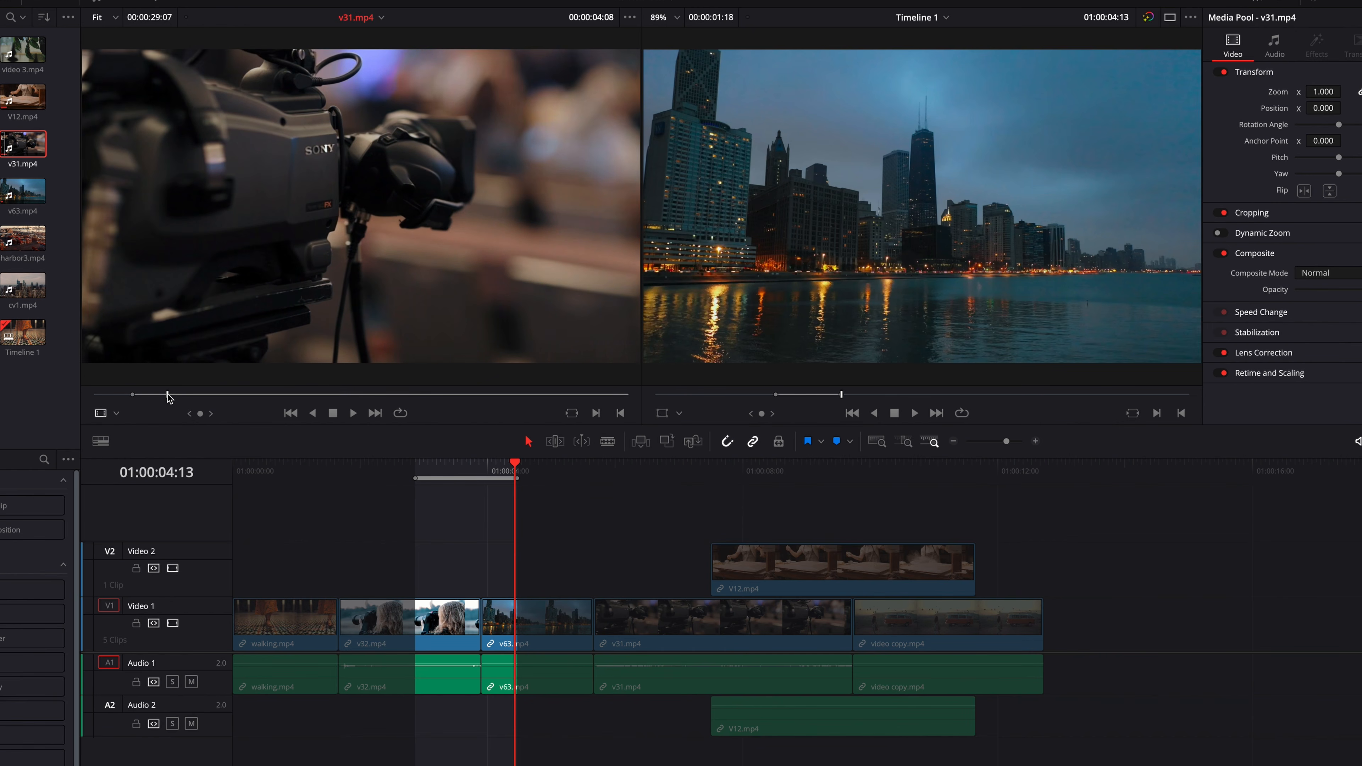
pyautogui.press('o')
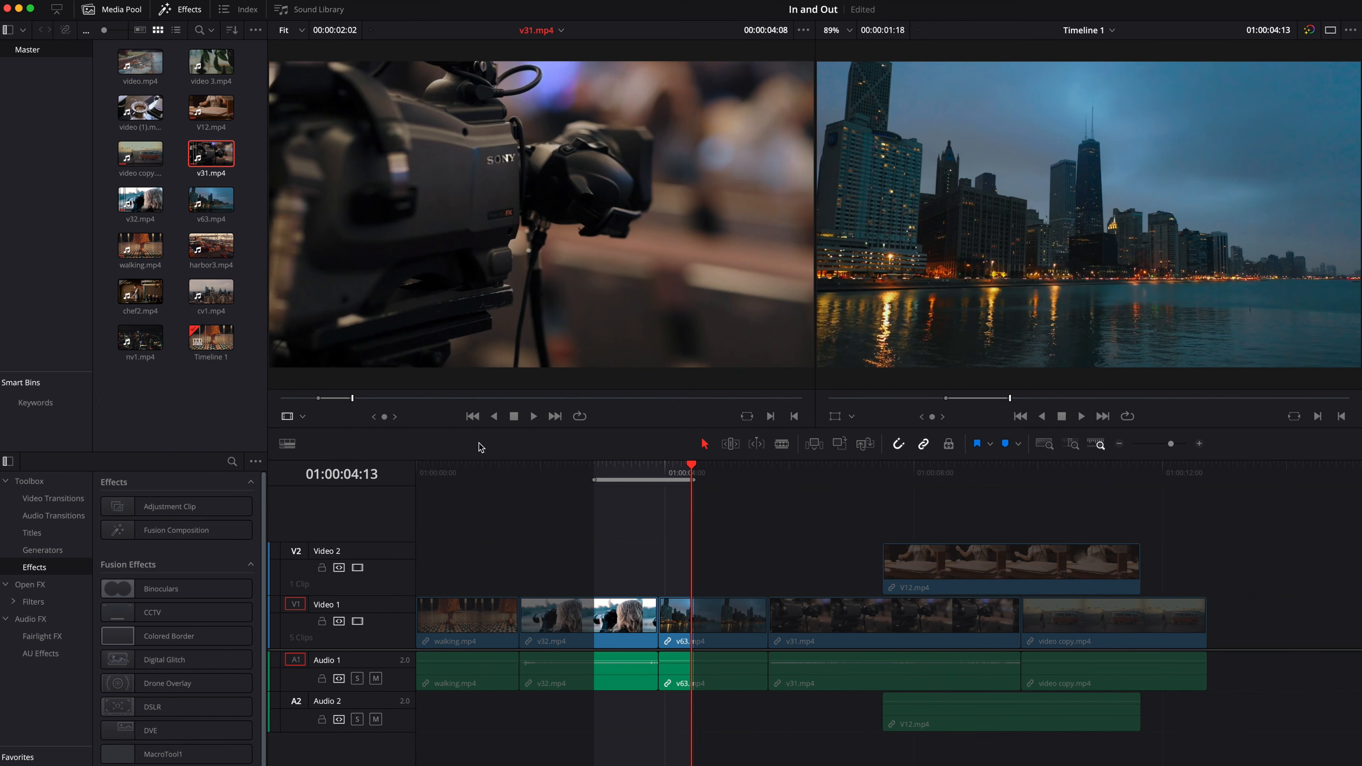
# - Close the project with its changes saved, and load v31.mp4 into the source viewer of the reopened project
pyautogui.click(7, 8)
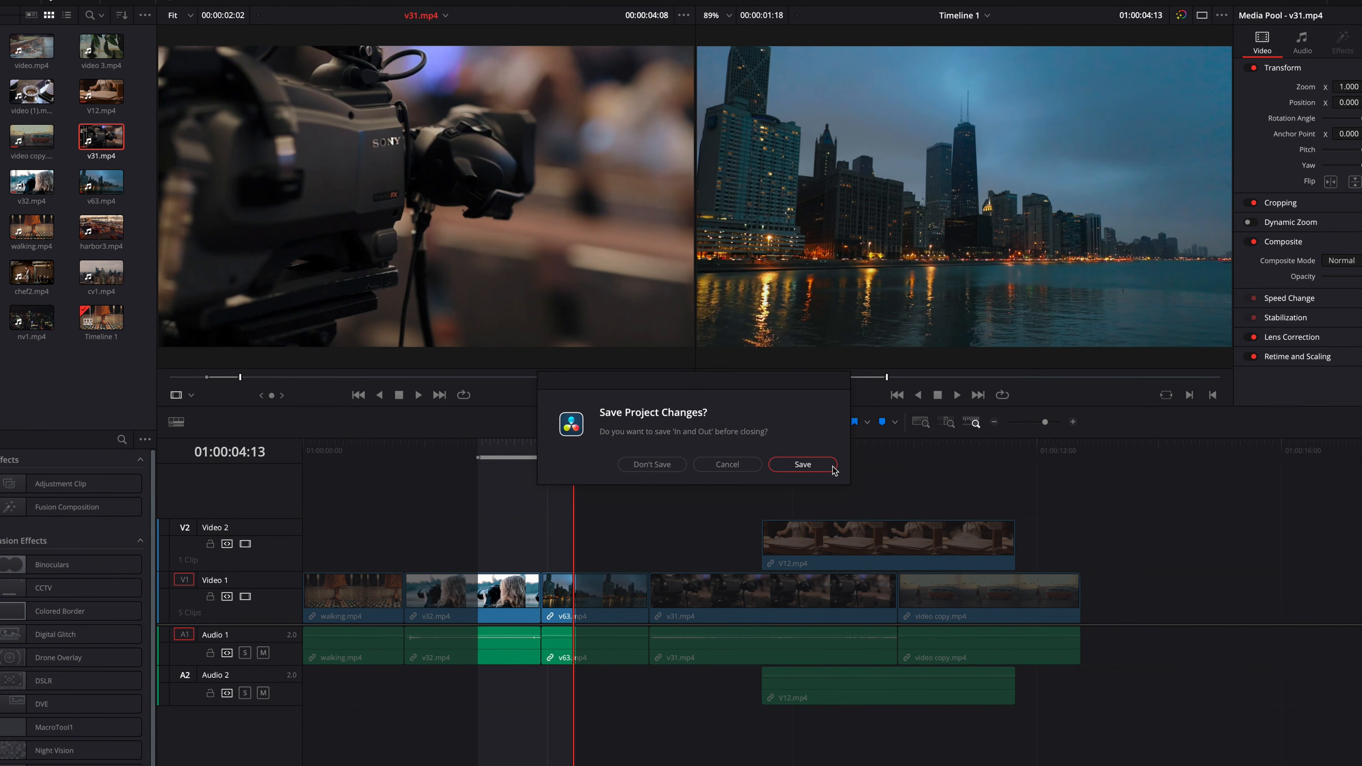
pyautogui.click(832, 466)
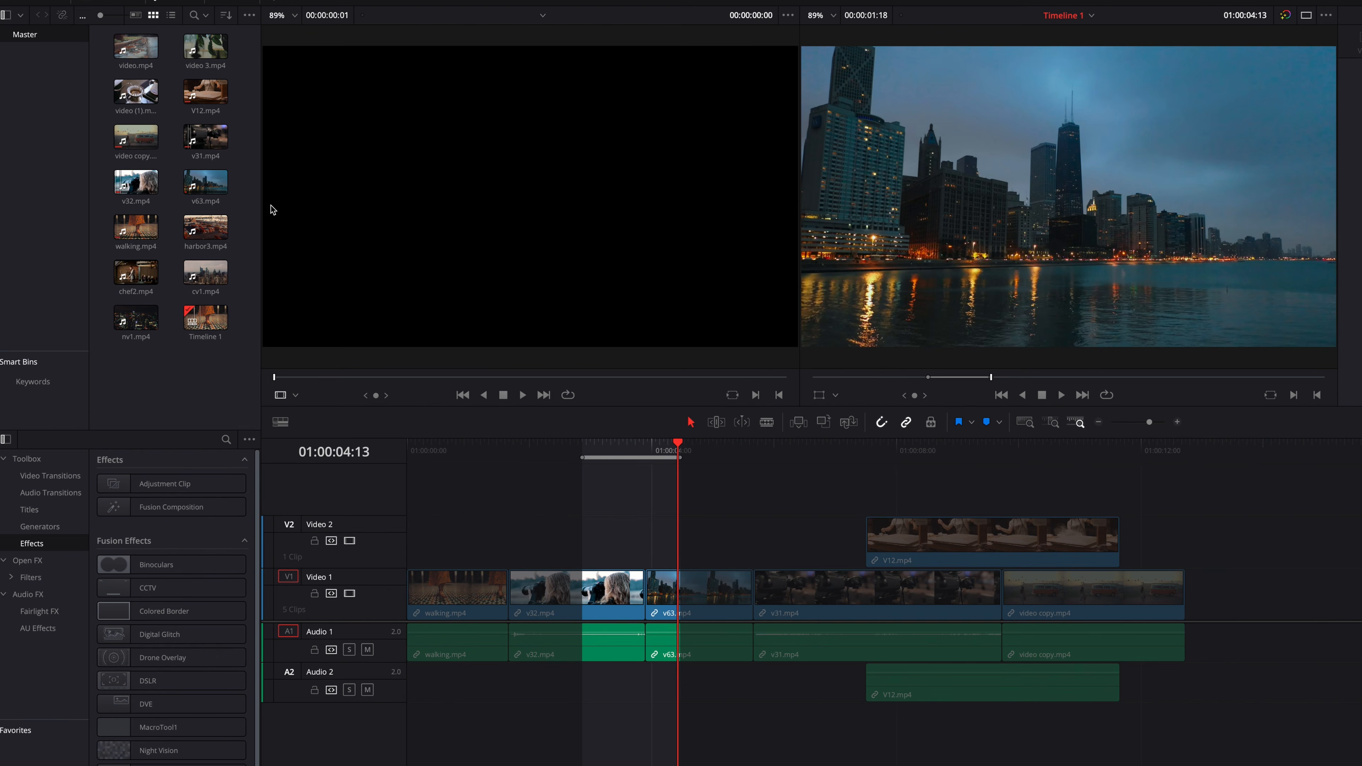
pyautogui.click(206, 143)
pyautogui.doubleClick(206, 142)
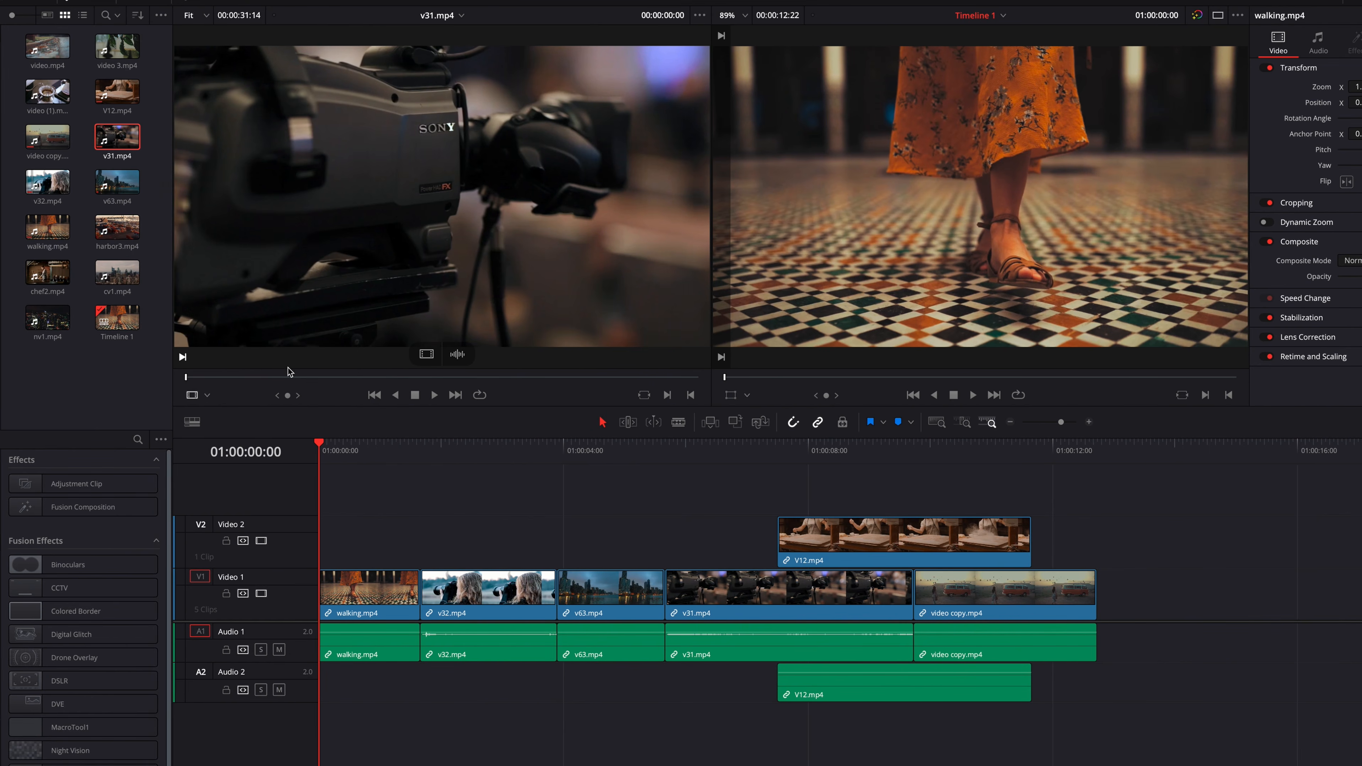
# - Mark a source range on v31.mp4, with In at 00:00:03:18 and Out at 00:00:04:23
pyautogui.click(252, 378)
pyautogui.moveTo(252, 377)
pyautogui.mouseDown()
pyautogui.moveTo(265, 379)
pyautogui.moveTo(247, 379)
pyautogui.mouseUp()
pyautogui.press('i')
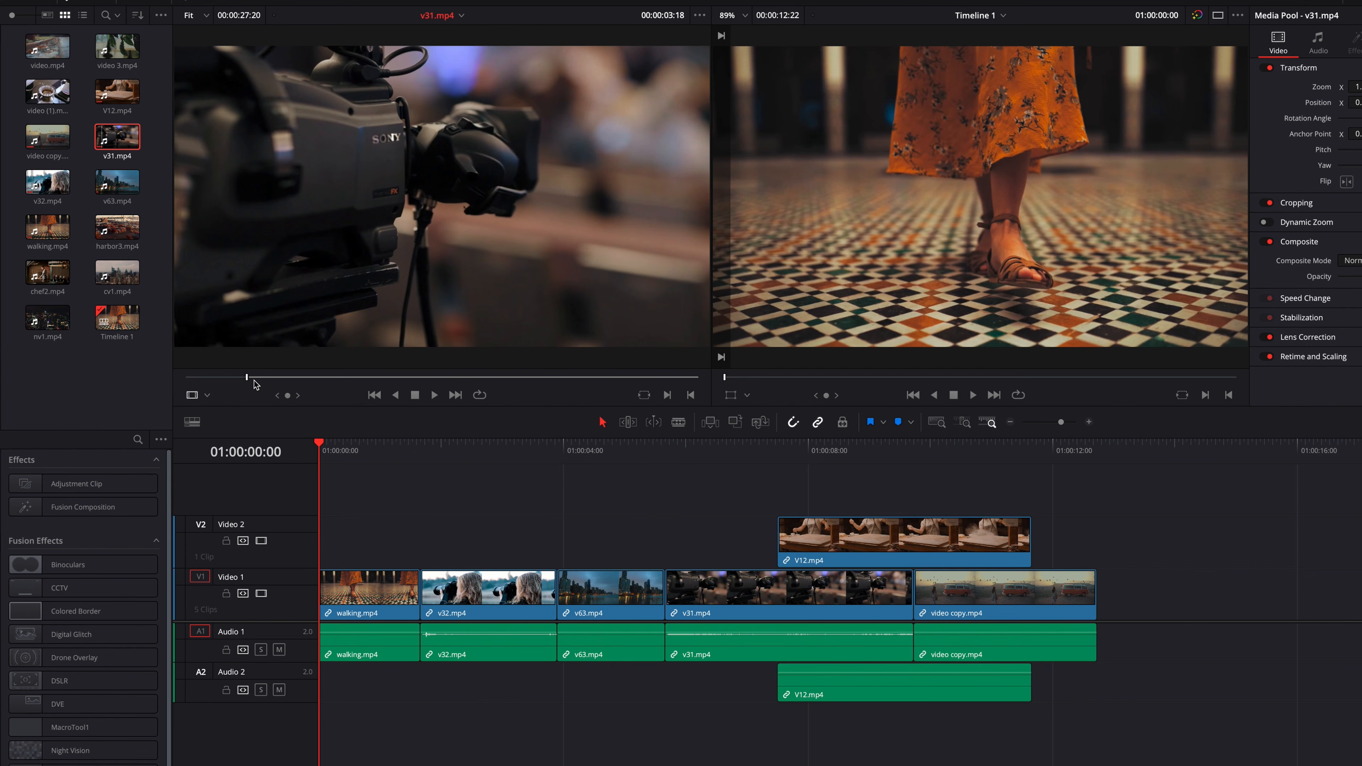
pyautogui.press('space')
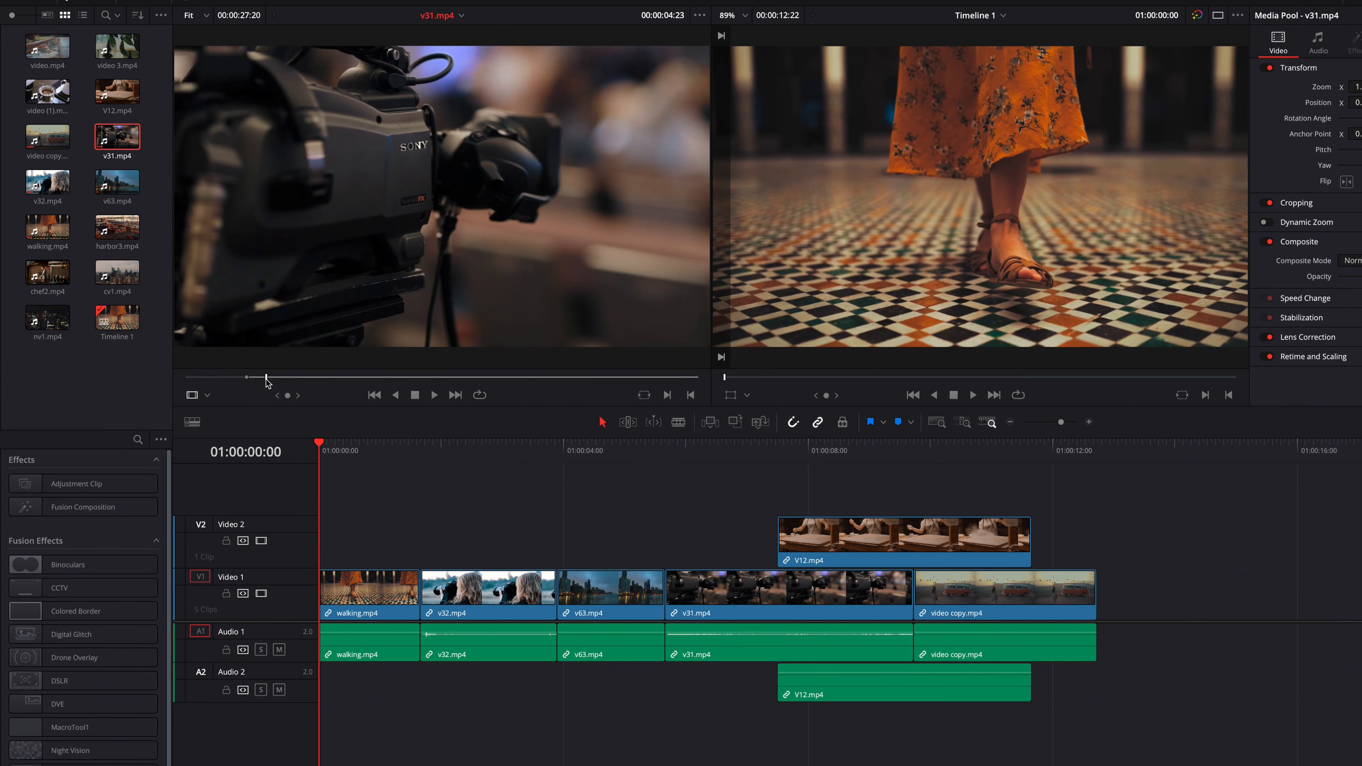
pyautogui.press('o')
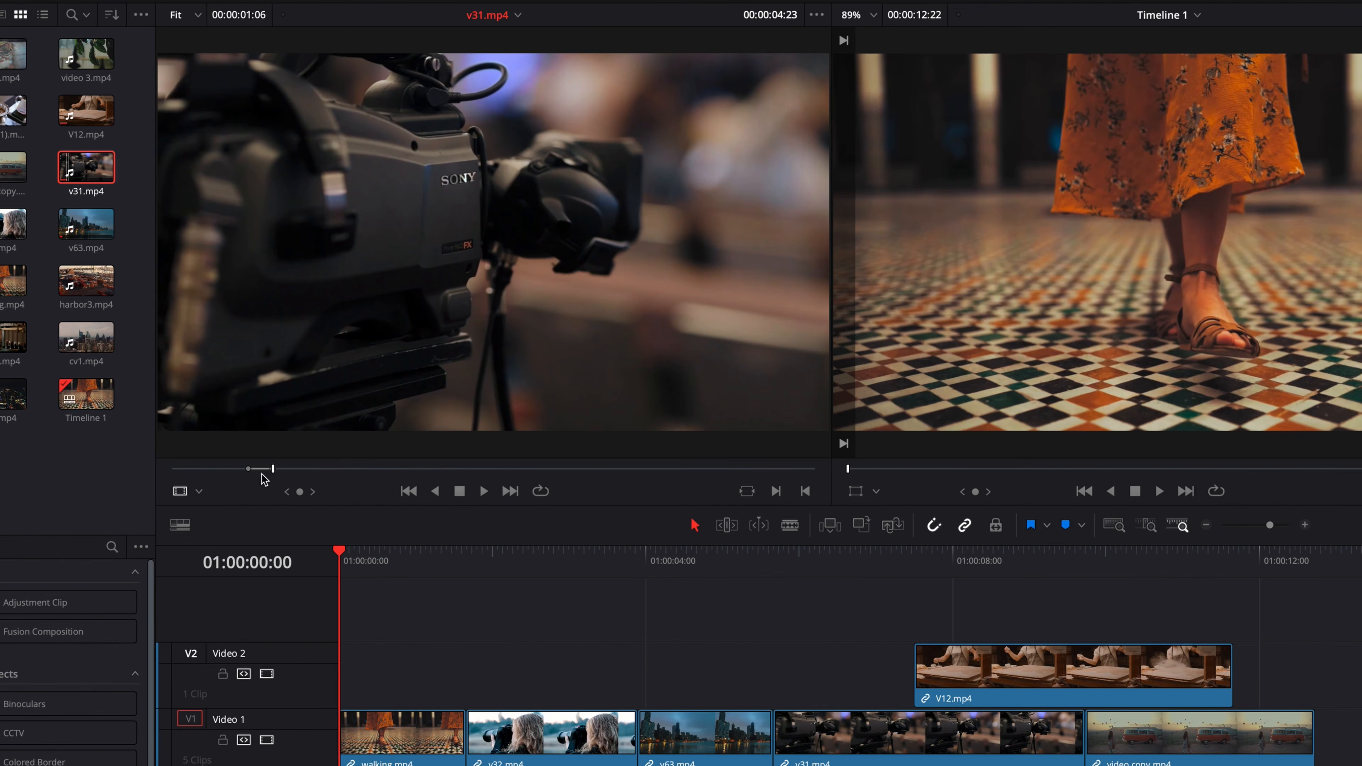
# - Create a subclip named v31.mp4 Subclip from the marked range, without using the full clip extents
pyautogui.rightClick(263, 472)
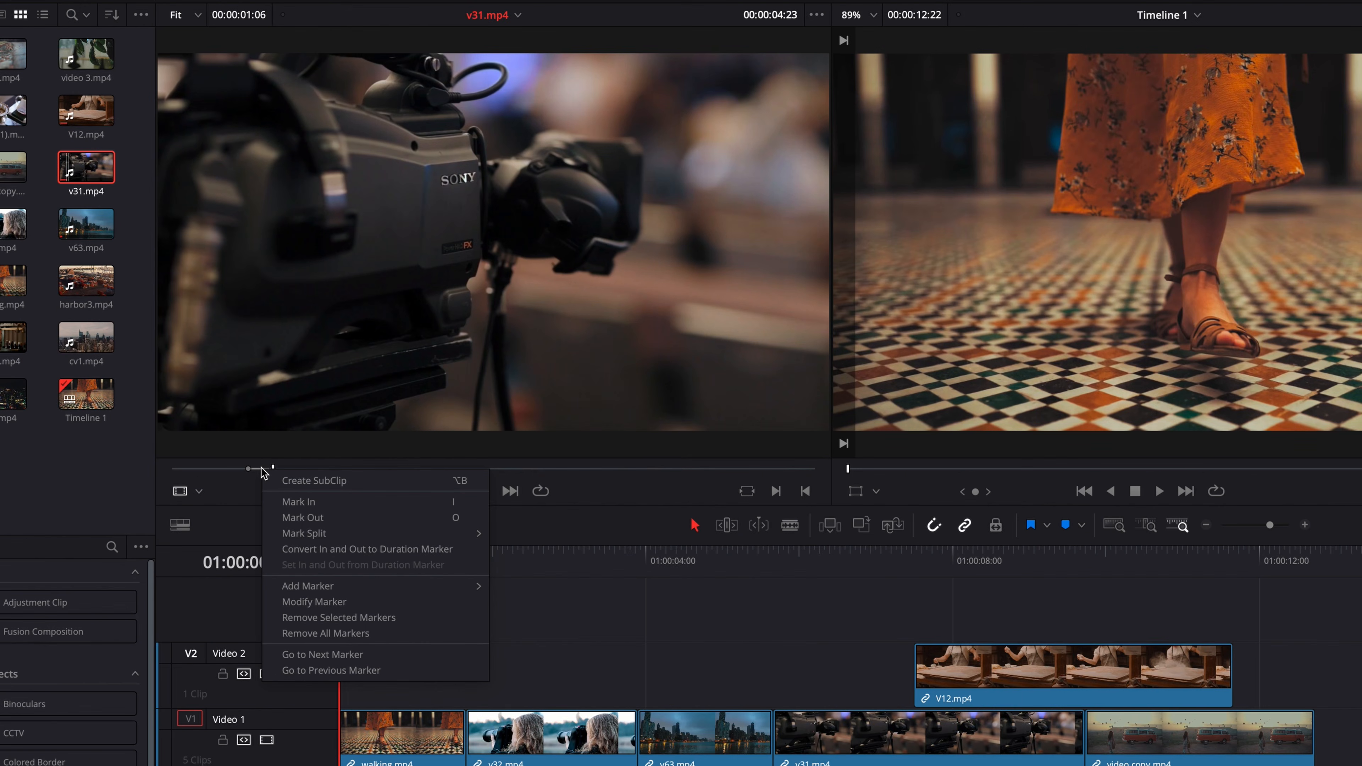
pyautogui.click(244, 485)
pyautogui.hotkey('alt', 'b')
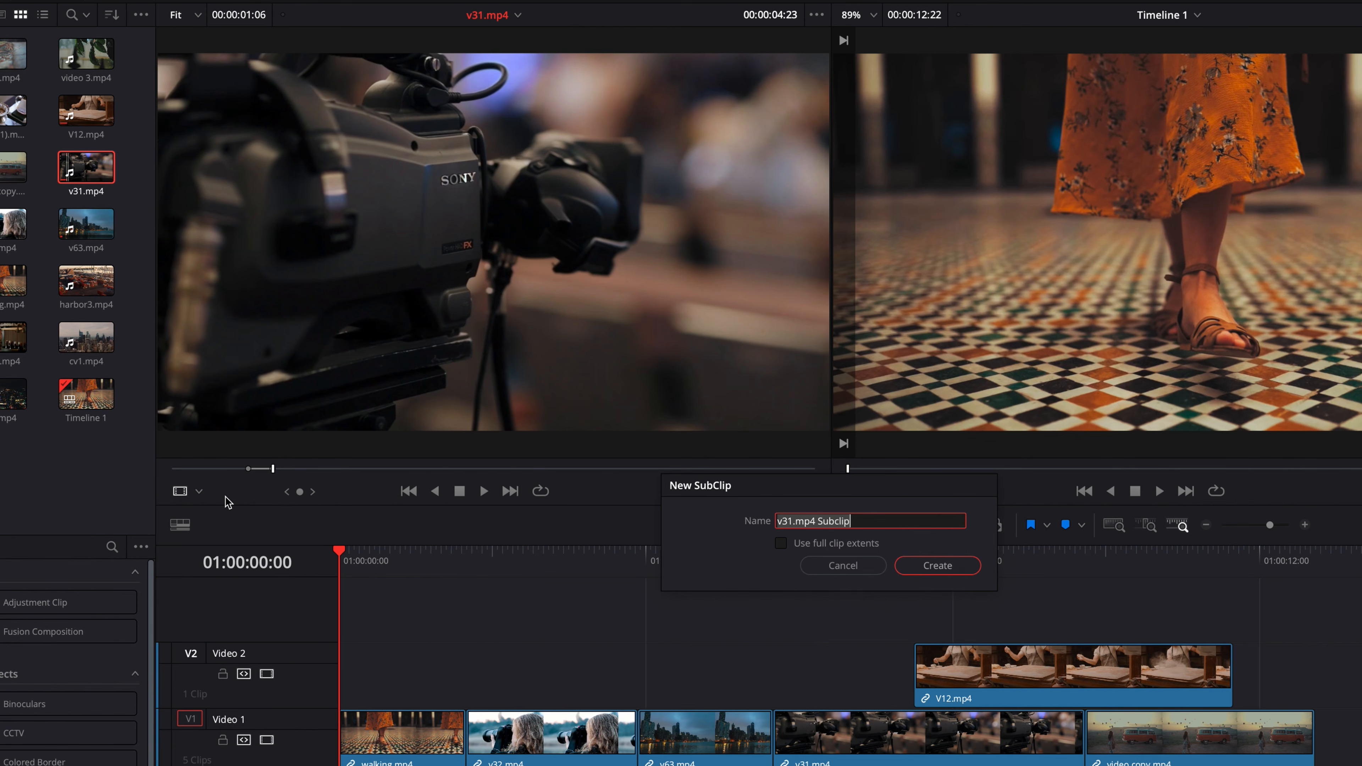
pyautogui.click(960, 566)
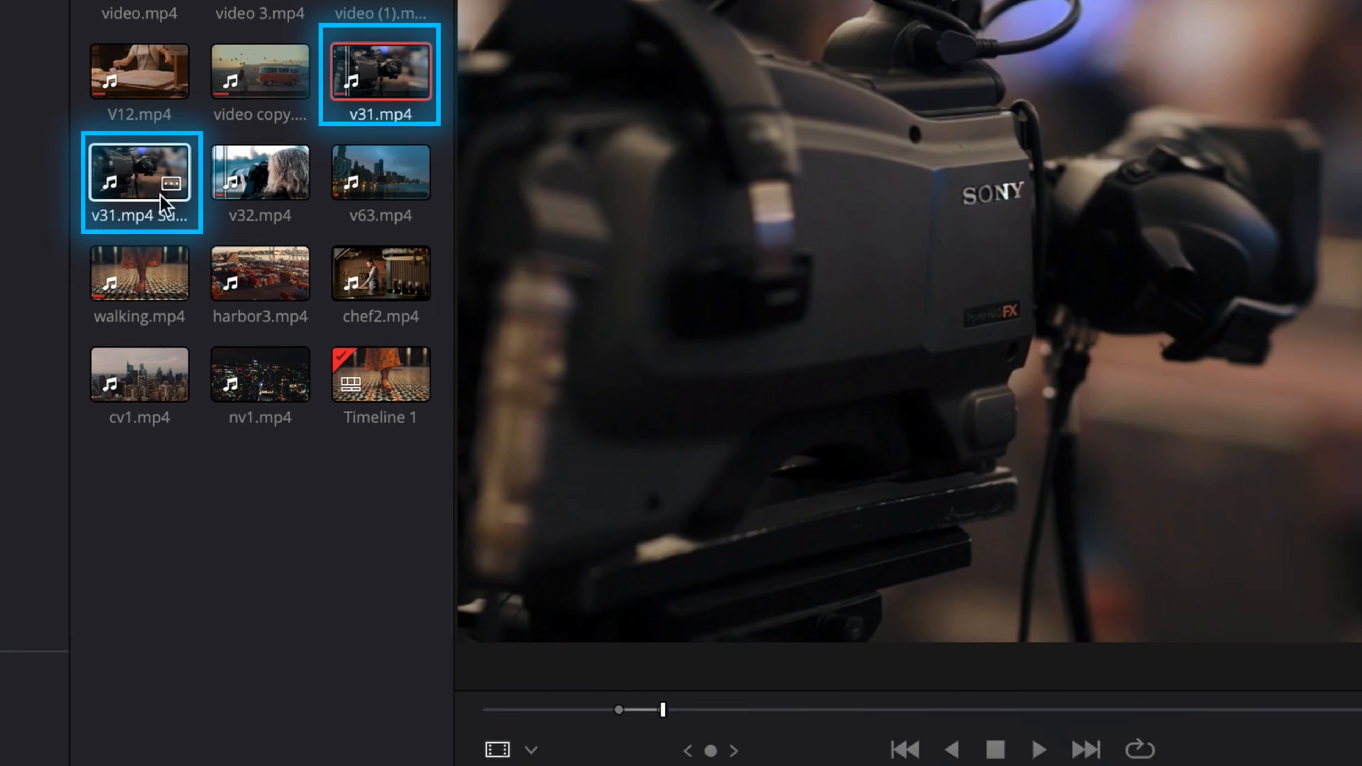
# - Open v31.mp4 Subclip in the source viewer, play it through, and delete it from the media pool
pyautogui.click(156, 173)
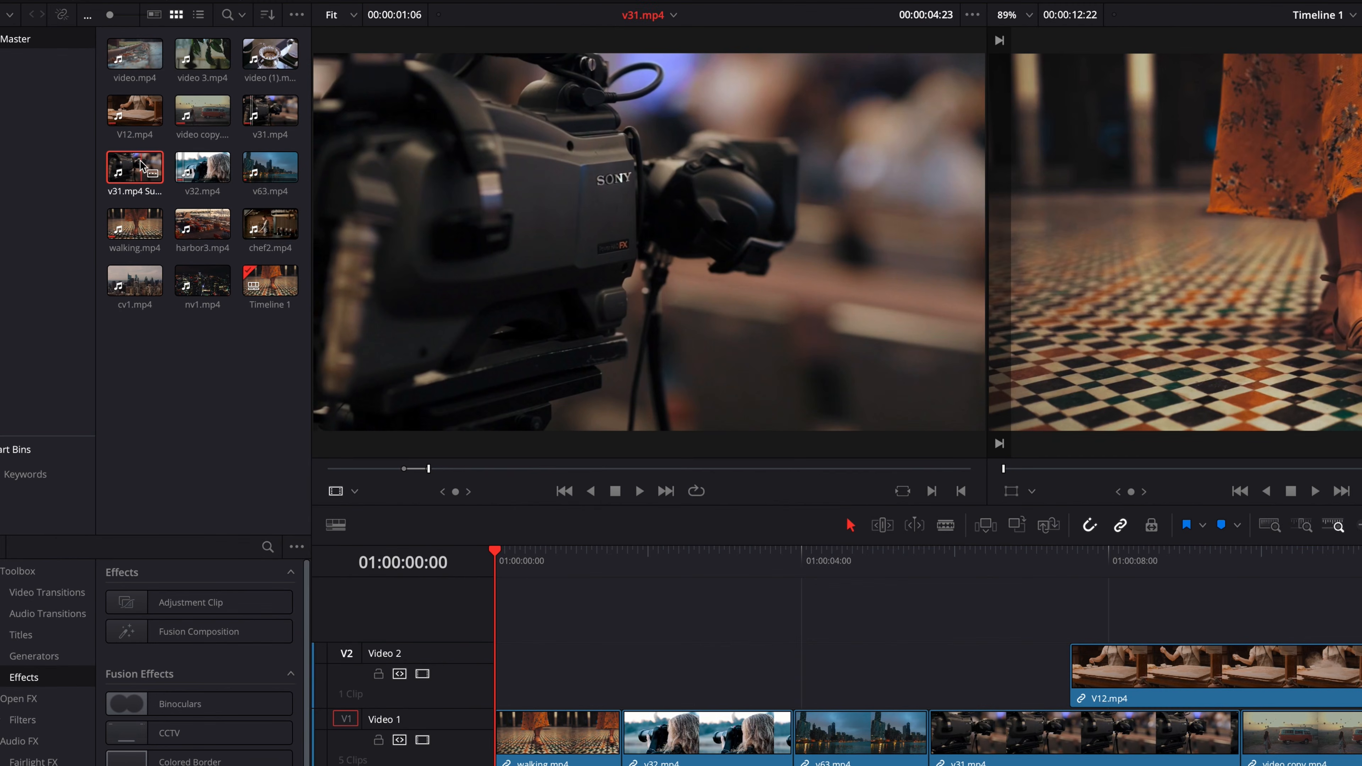
pyautogui.doubleClick(136, 167)
pyautogui.press('space')
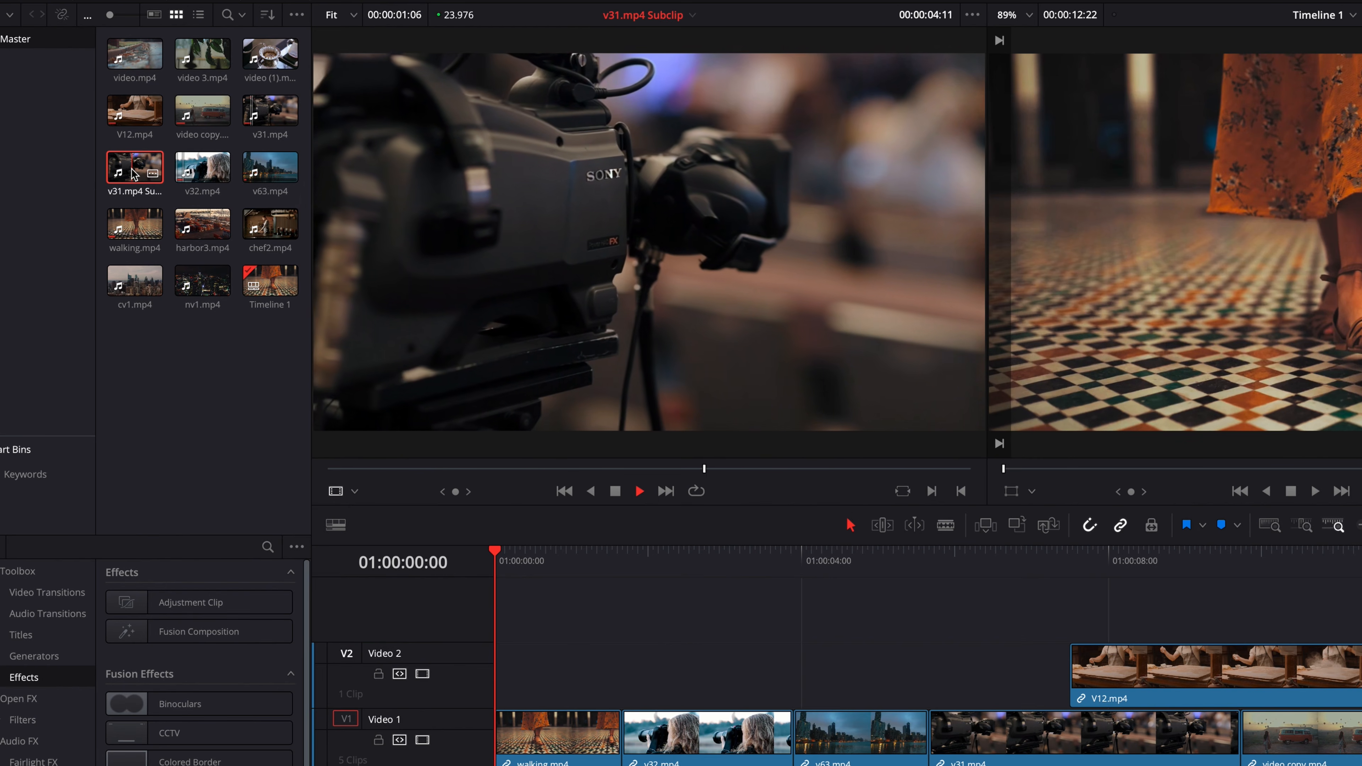
pyautogui.press('space')
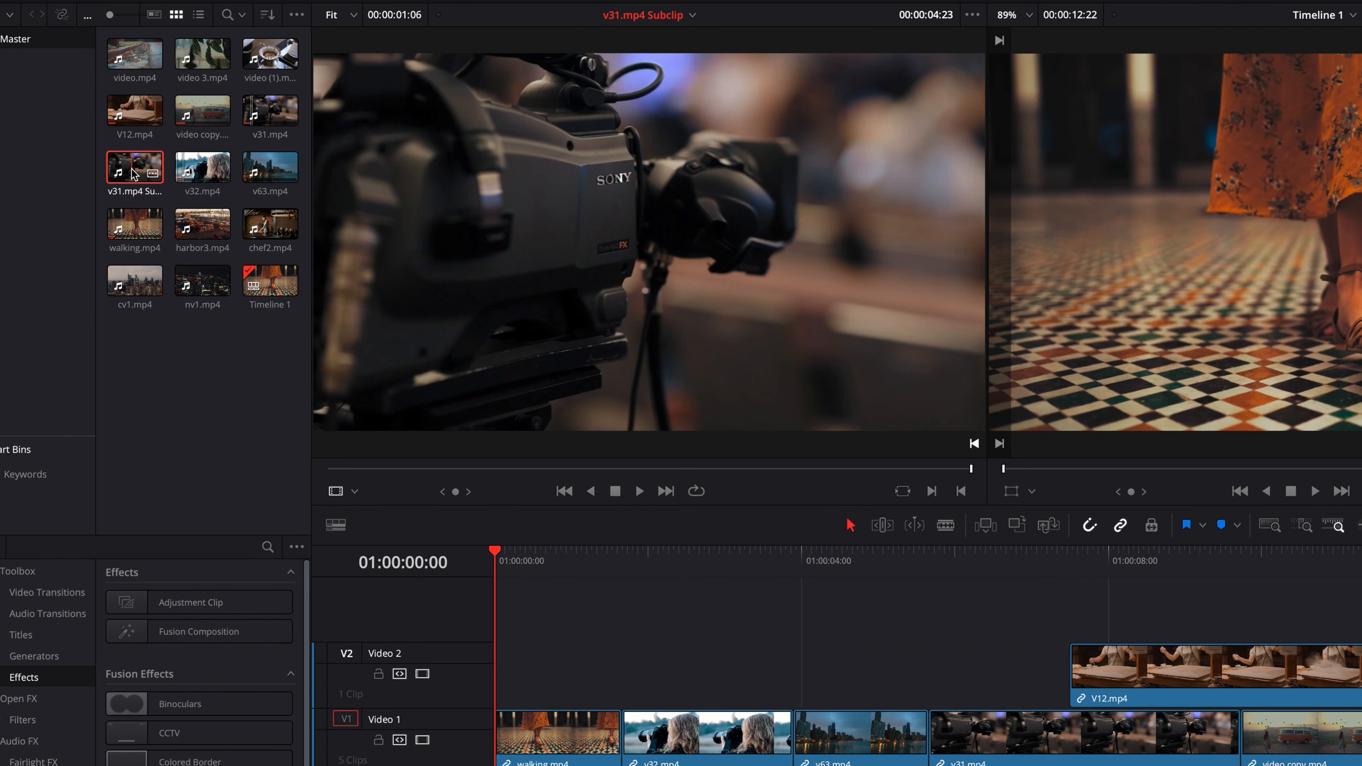
pyautogui.press('Delete')
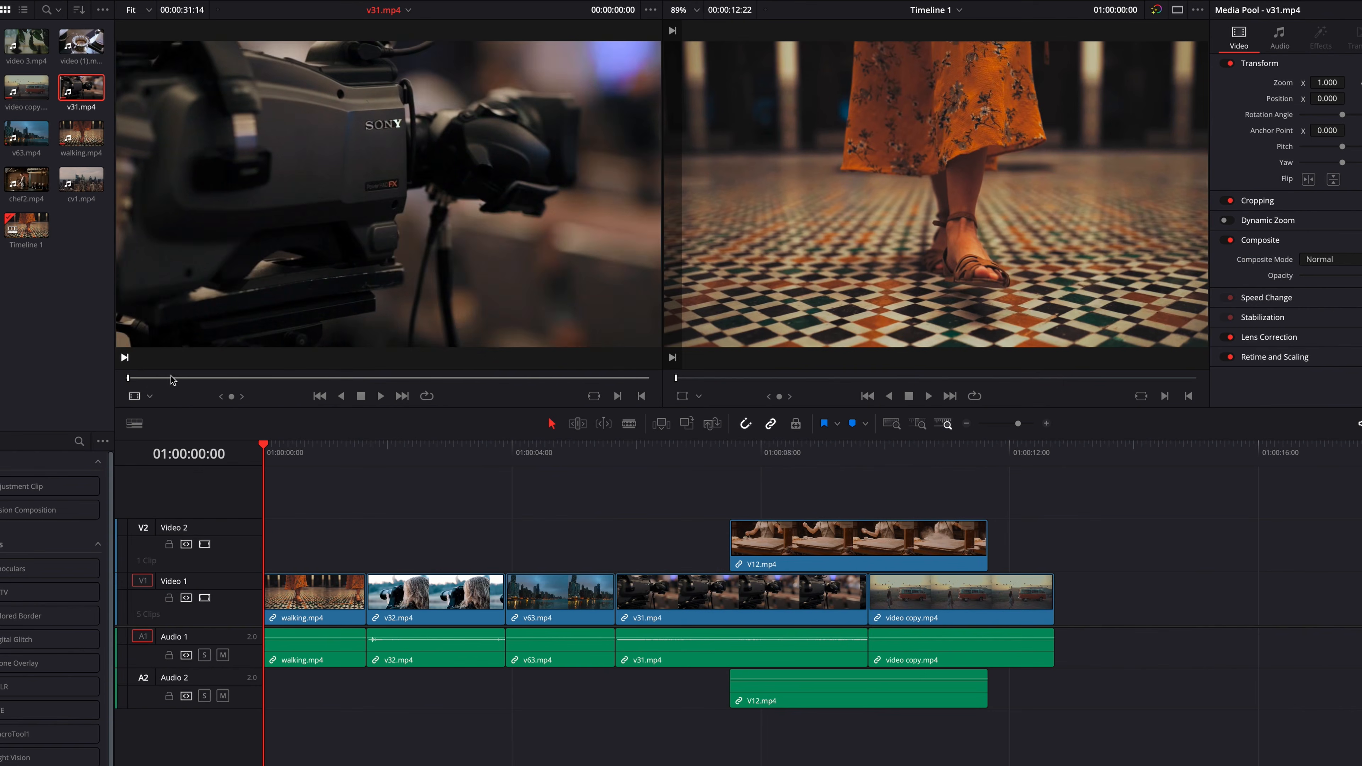
# - Set the v31.mp4 source Out point at 00:00:01:07, insert the range at the timeline's start, and undo the insert
pyautogui.moveTo(383, 469); pyautogui.dragTo(355, 470)
pyautogui.press('o')
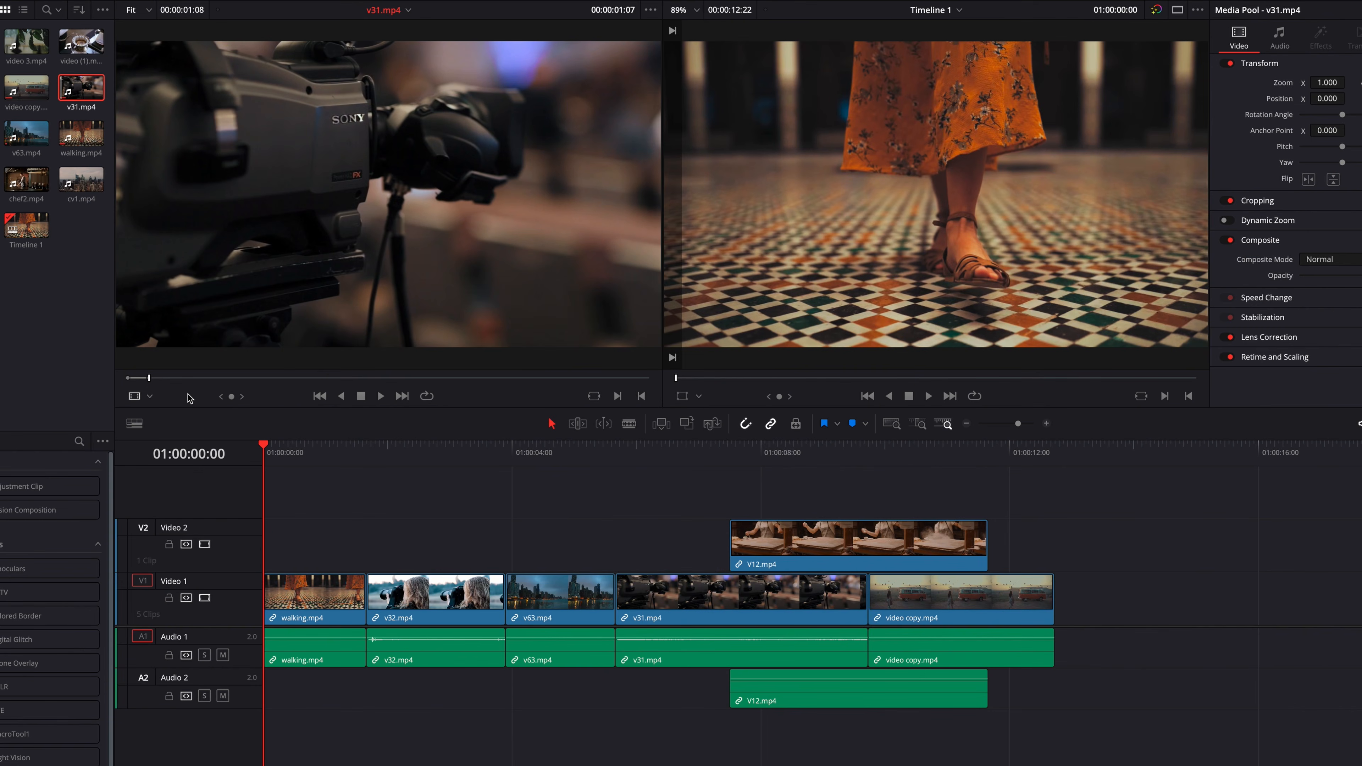
pyautogui.moveTo(372, 204); pyautogui.dragTo(1169, 89)
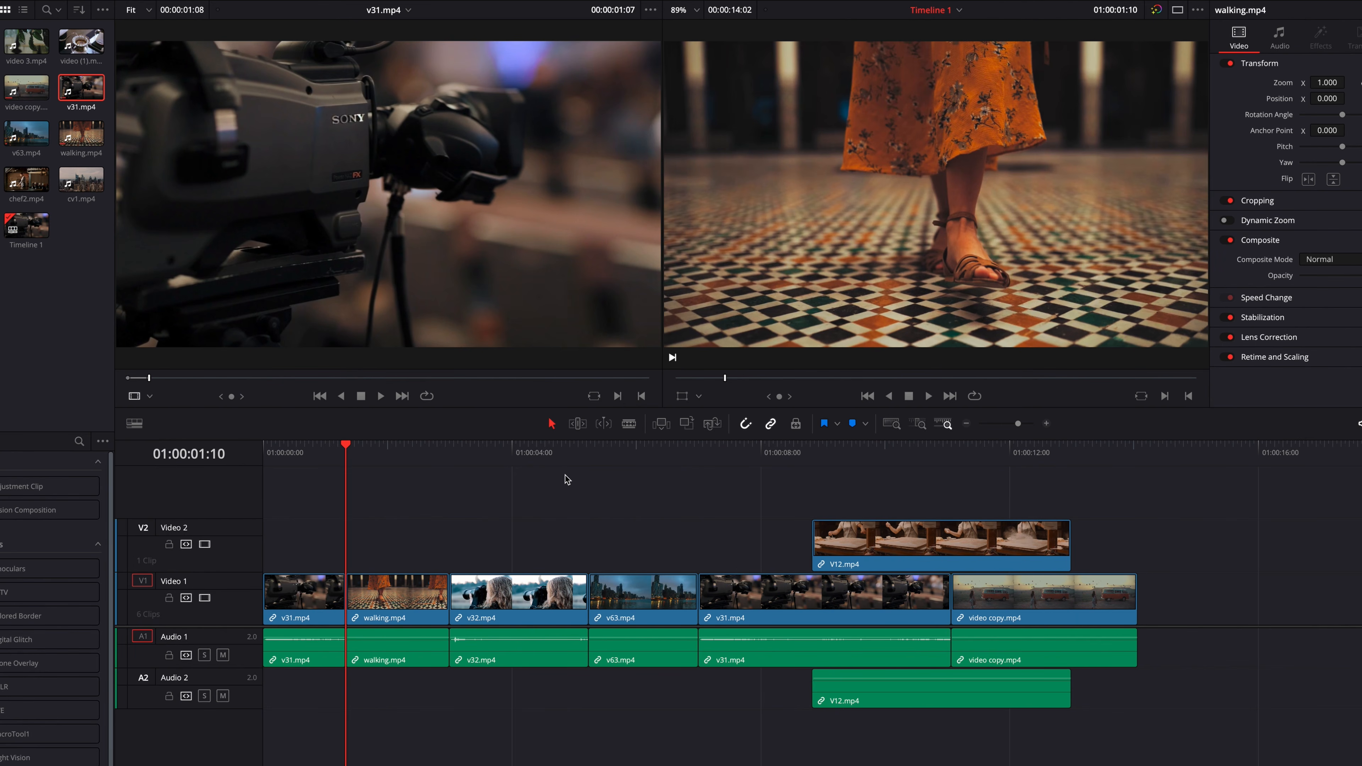
pyautogui.hotkey('ctrl', 'z')
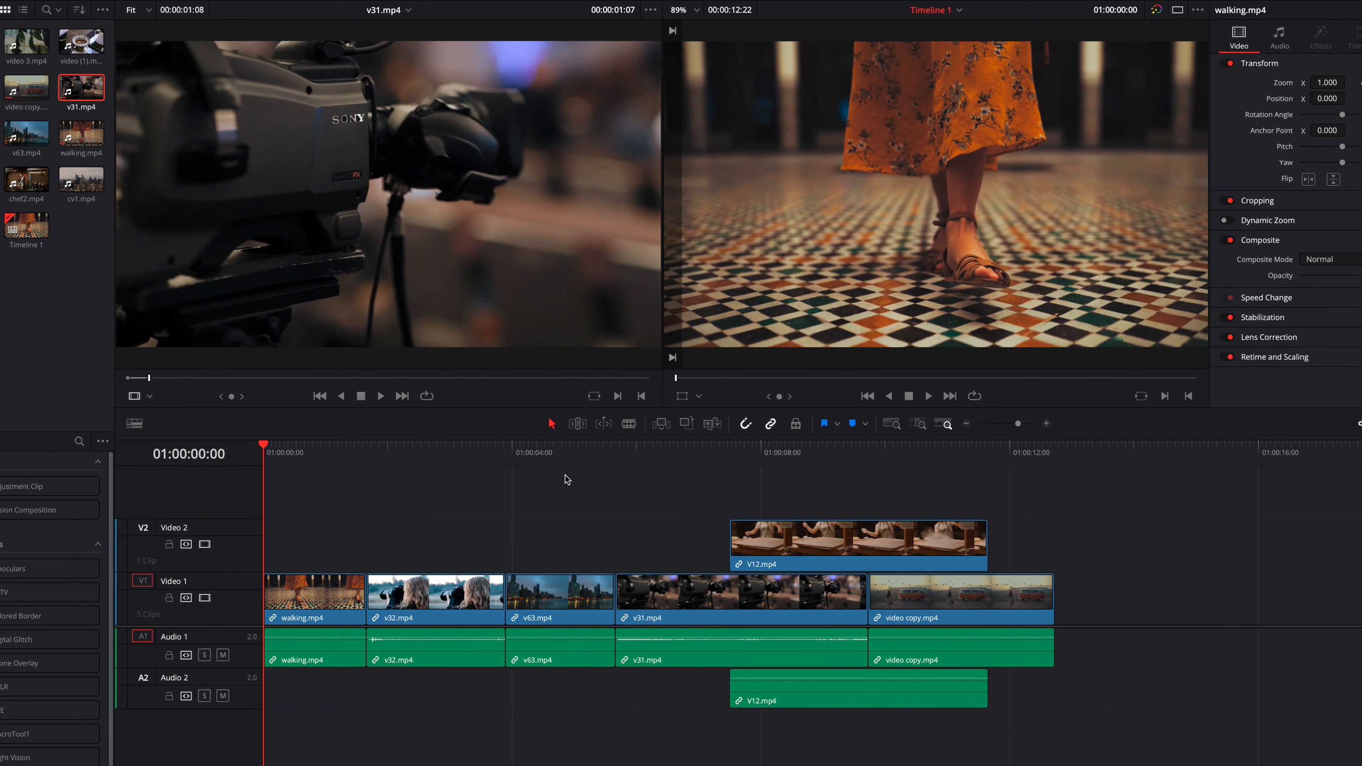
# - Insert the marked v31.mp4 range at the timeline's start once more, and undo that insert
pyautogui.click(290, 398)
pyautogui.press('F9')
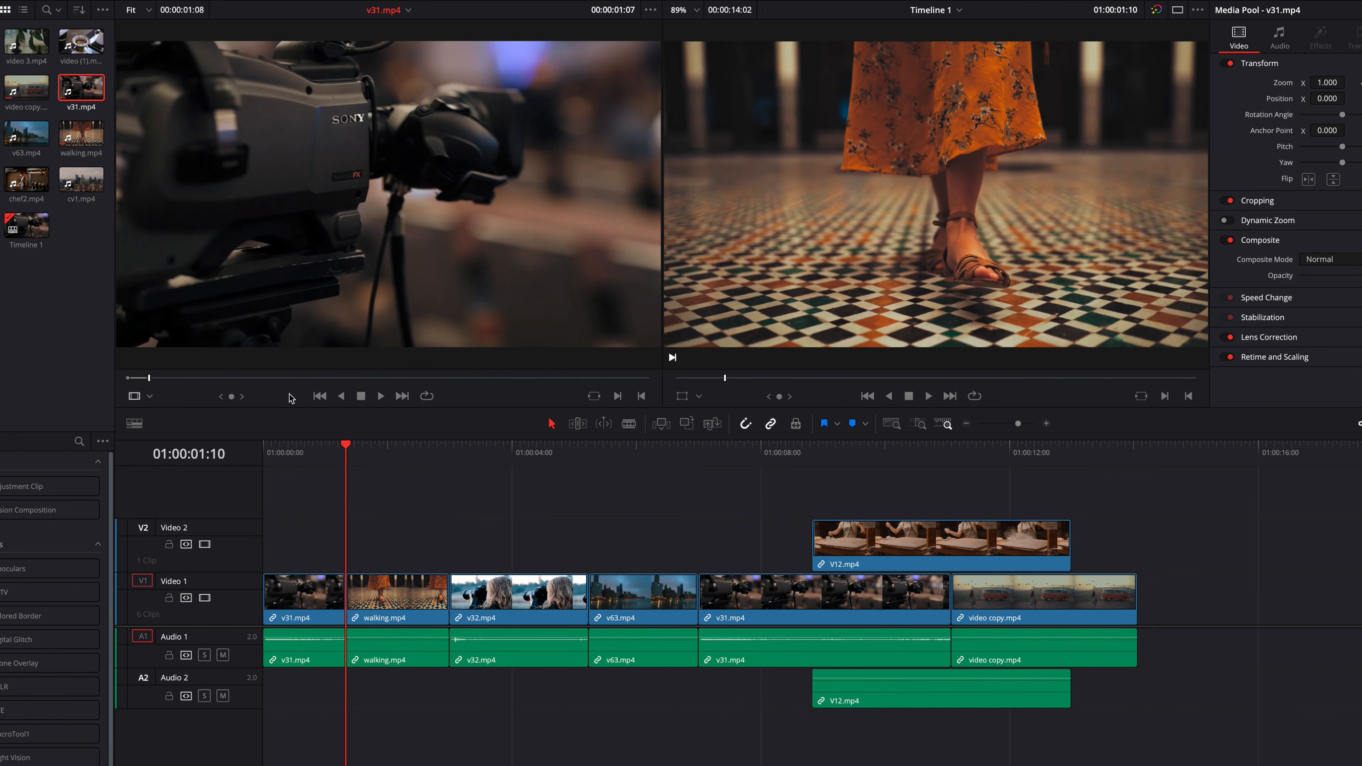
pyautogui.hotkey('ctrl', 'z')
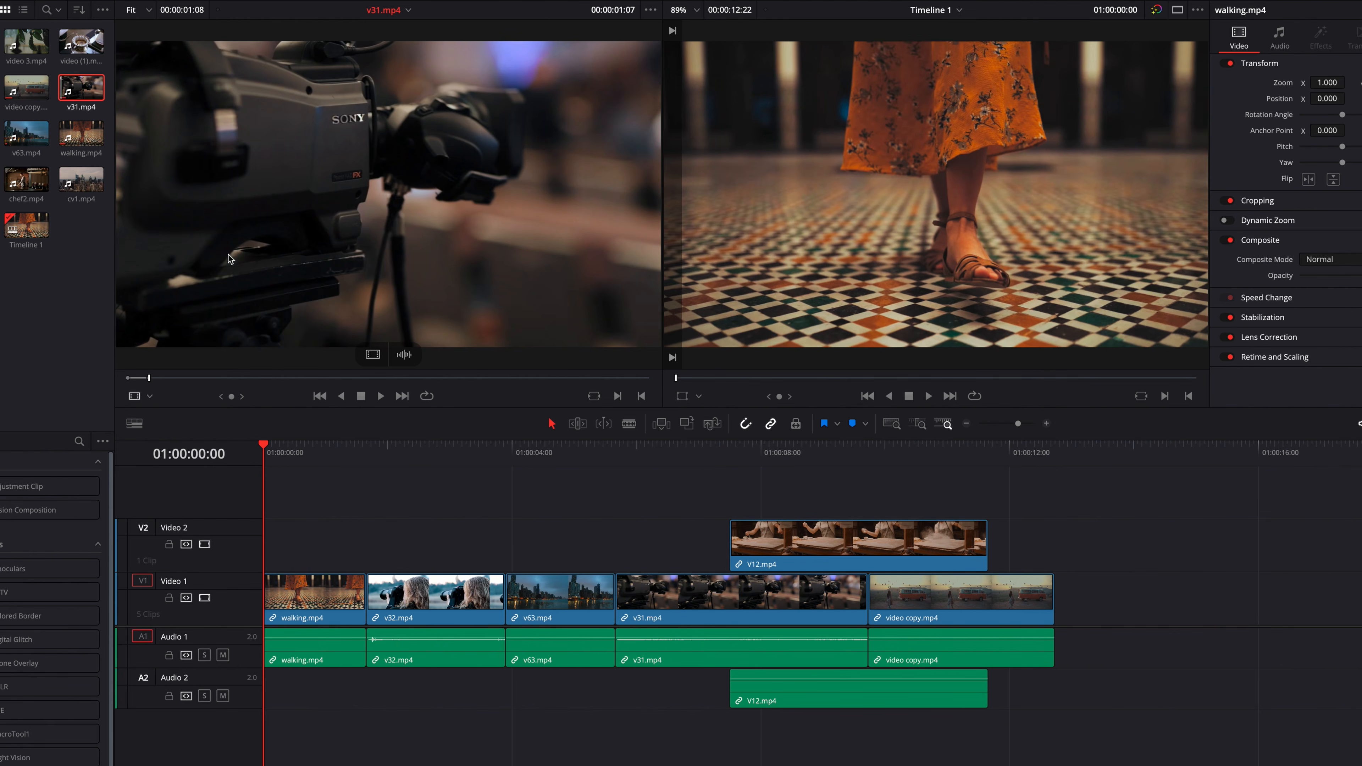
# - Append v31.mp4 to the end of the timeline, once as the marked range and once as the full unmarked clip, undoing both
pyautogui.moveTo(417, 171); pyautogui.dragTo(1183, 263)
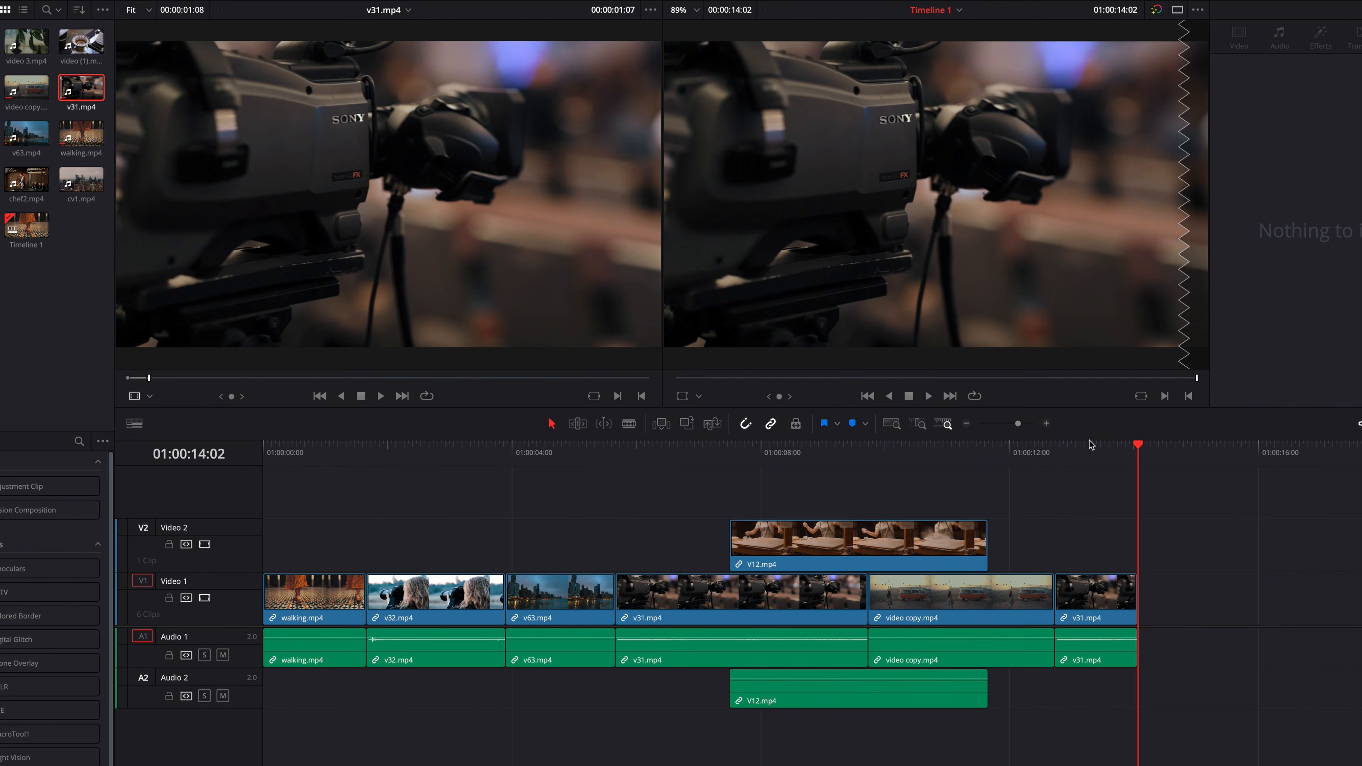
pyautogui.hotkey('ctrl', 'z')
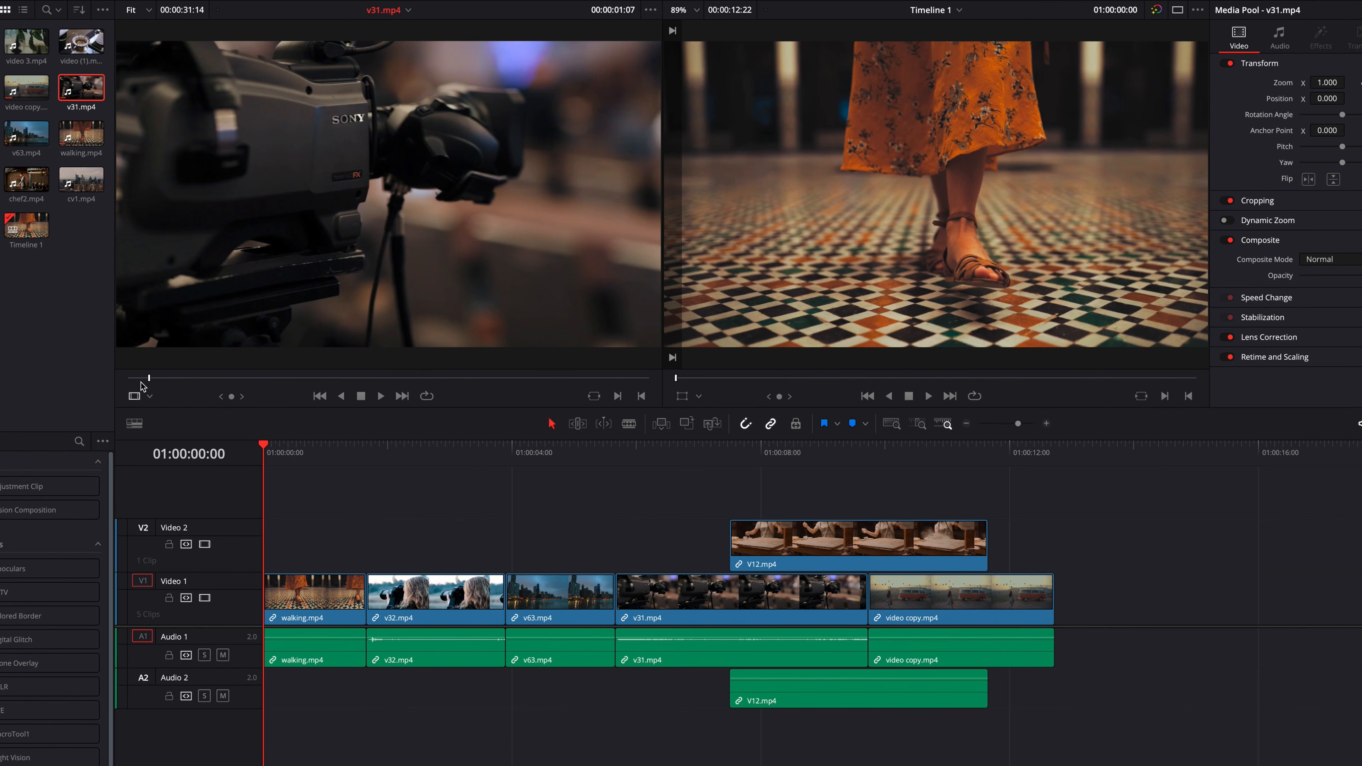
pyautogui.moveTo(236, 214); pyautogui.dragTo(1174, 262)
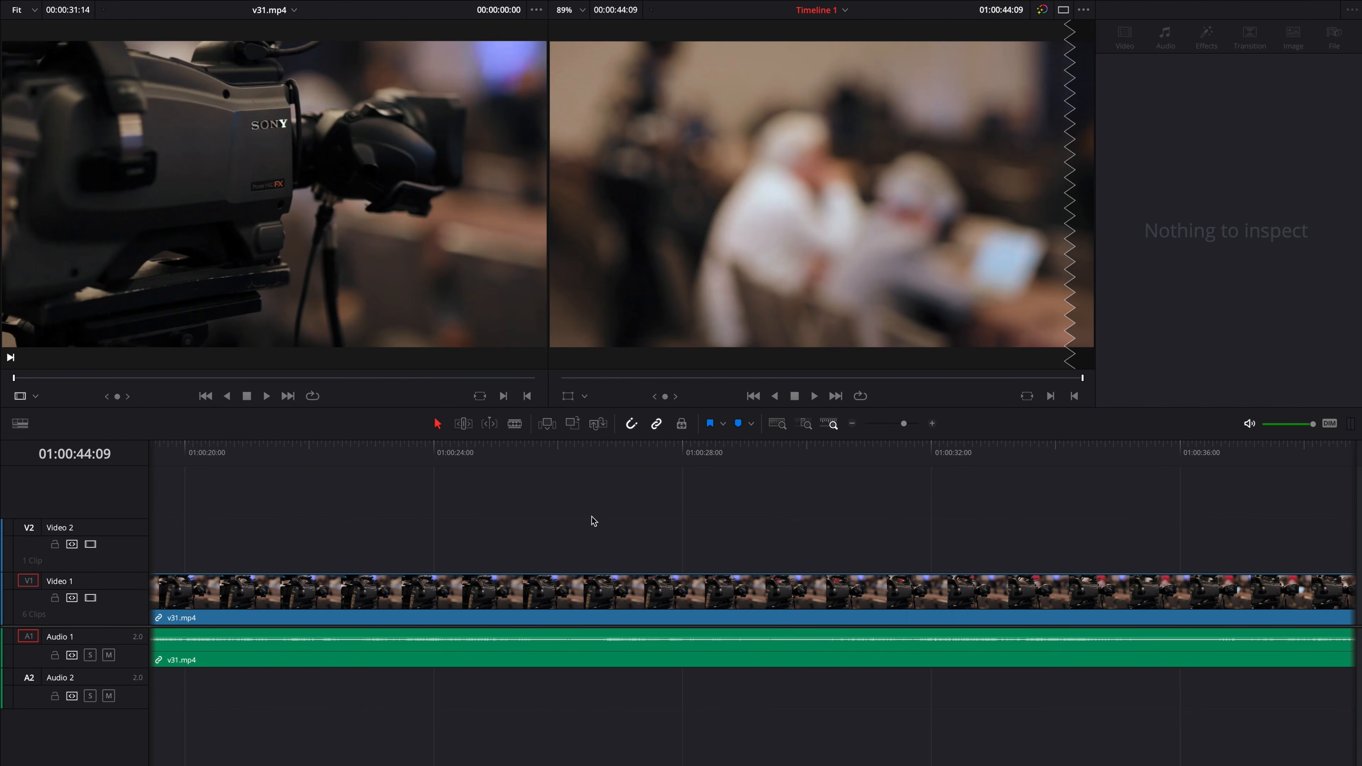
pyautogui.press('Home')
pyautogui.hotkey('ctrl', 'z')
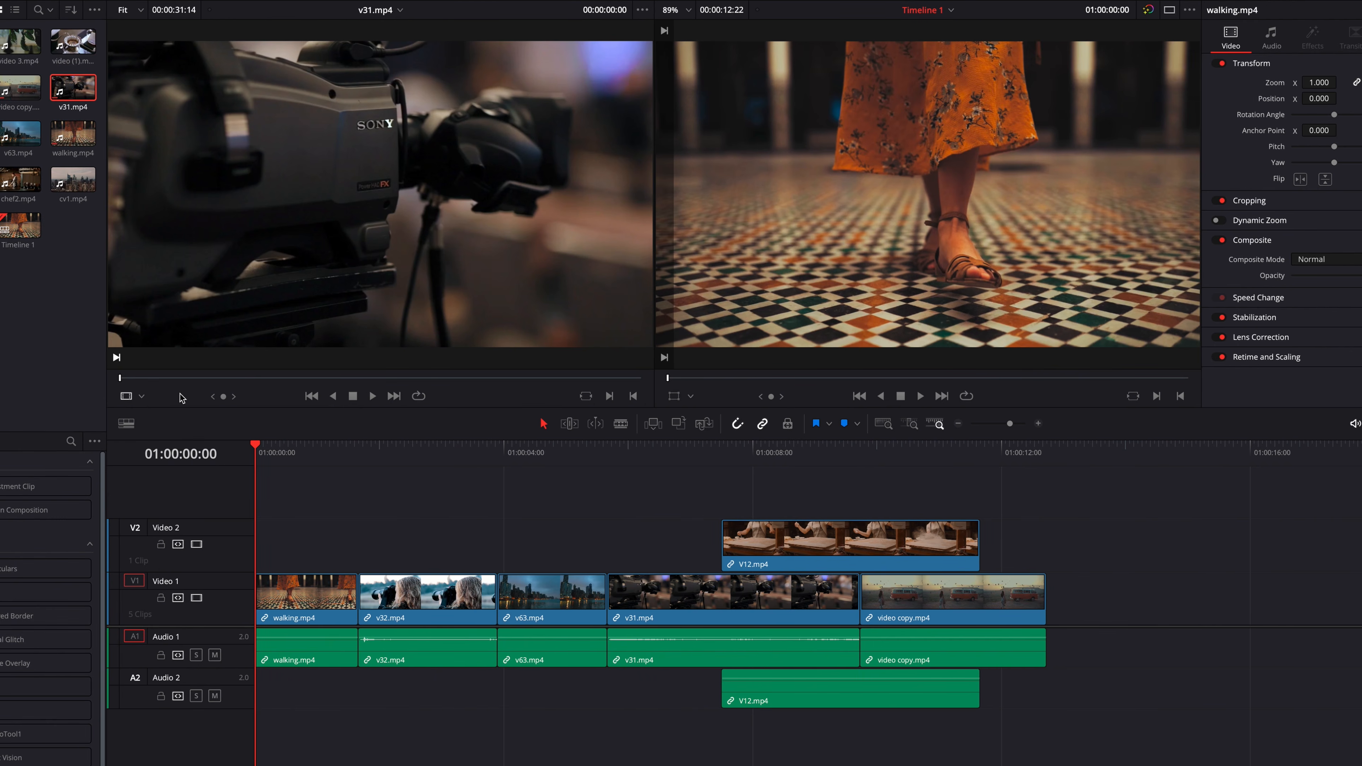
# - Set the v31.mp4 source Out point at 00:00:01:19, overwrite the timeline's start with that range, and undo the overwrite
pyautogui.click(73, 396)
pyautogui.moveTo(121, 378); pyautogui.dragTo(149, 378)
pyautogui.press('o')
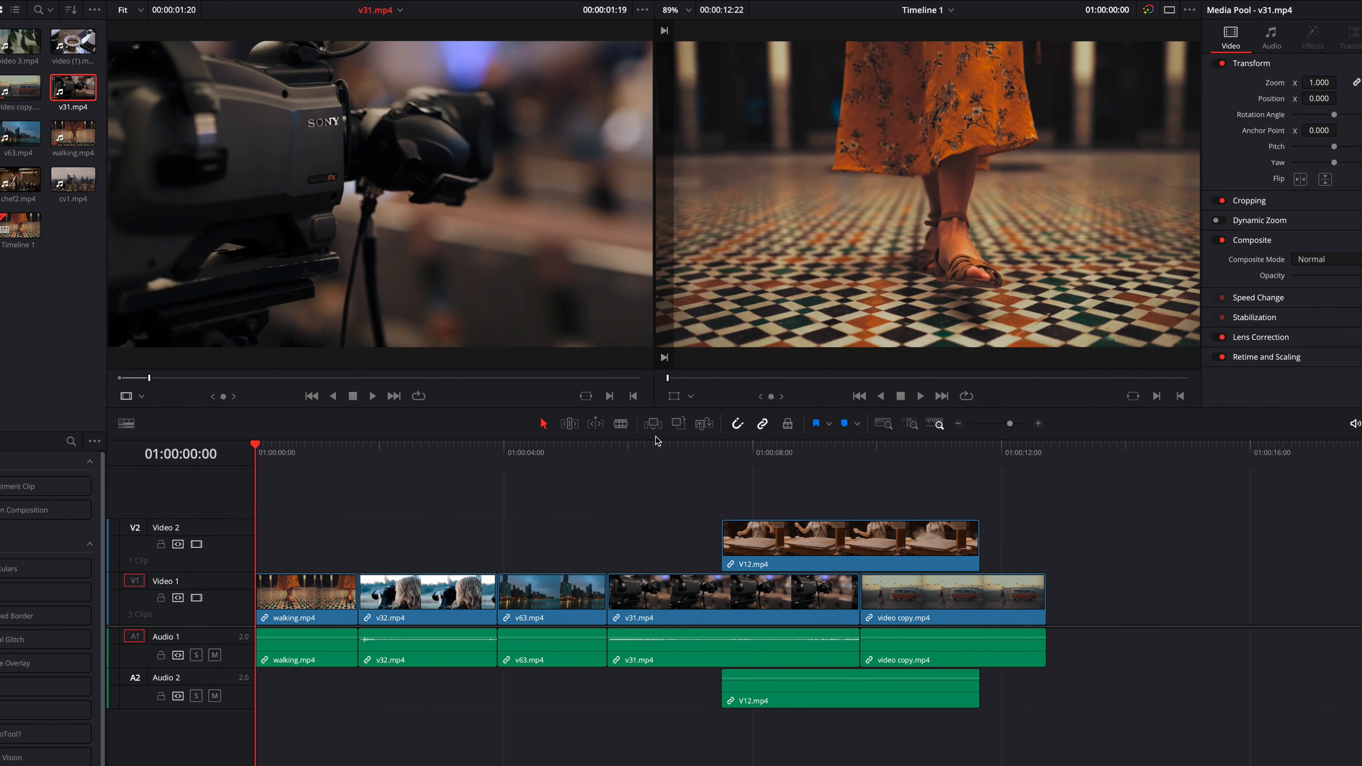
pyautogui.click(678, 425)
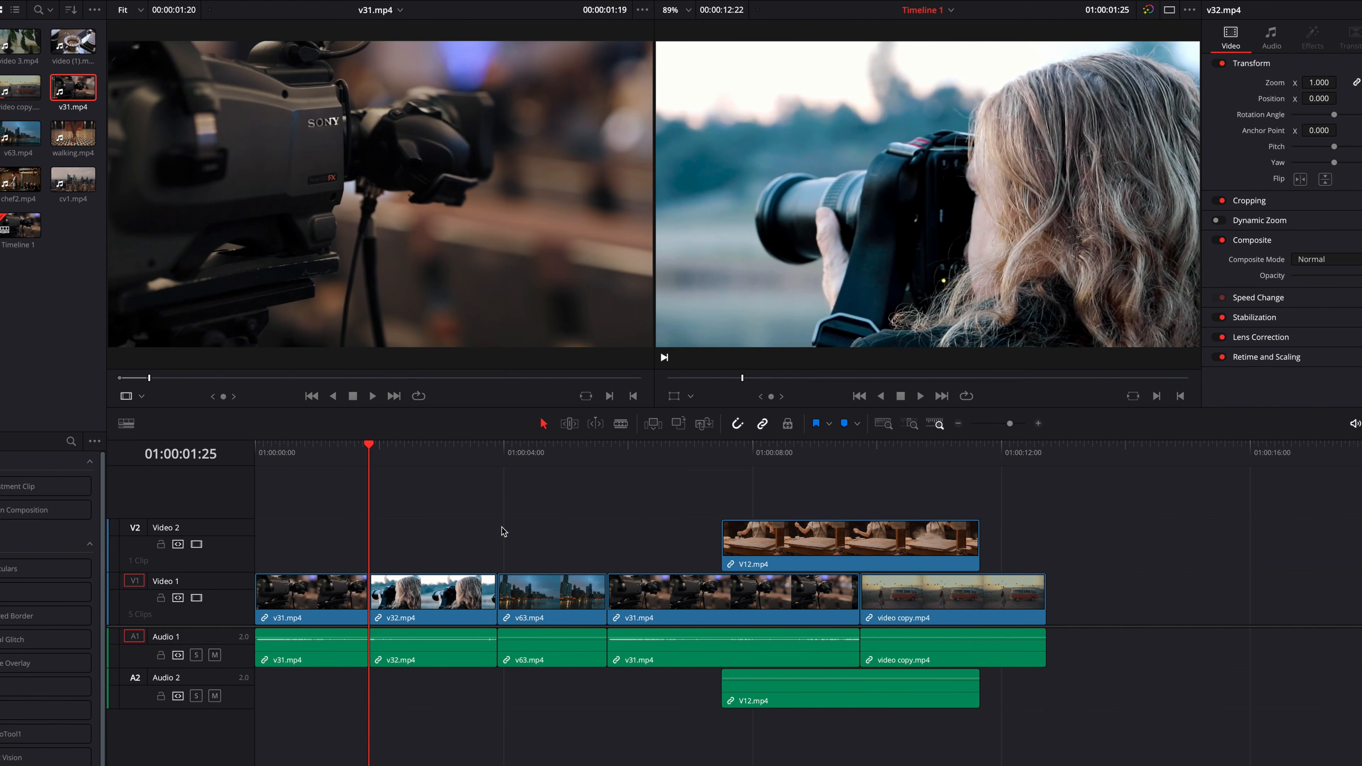
pyautogui.hotkey('ctrl', 'z')
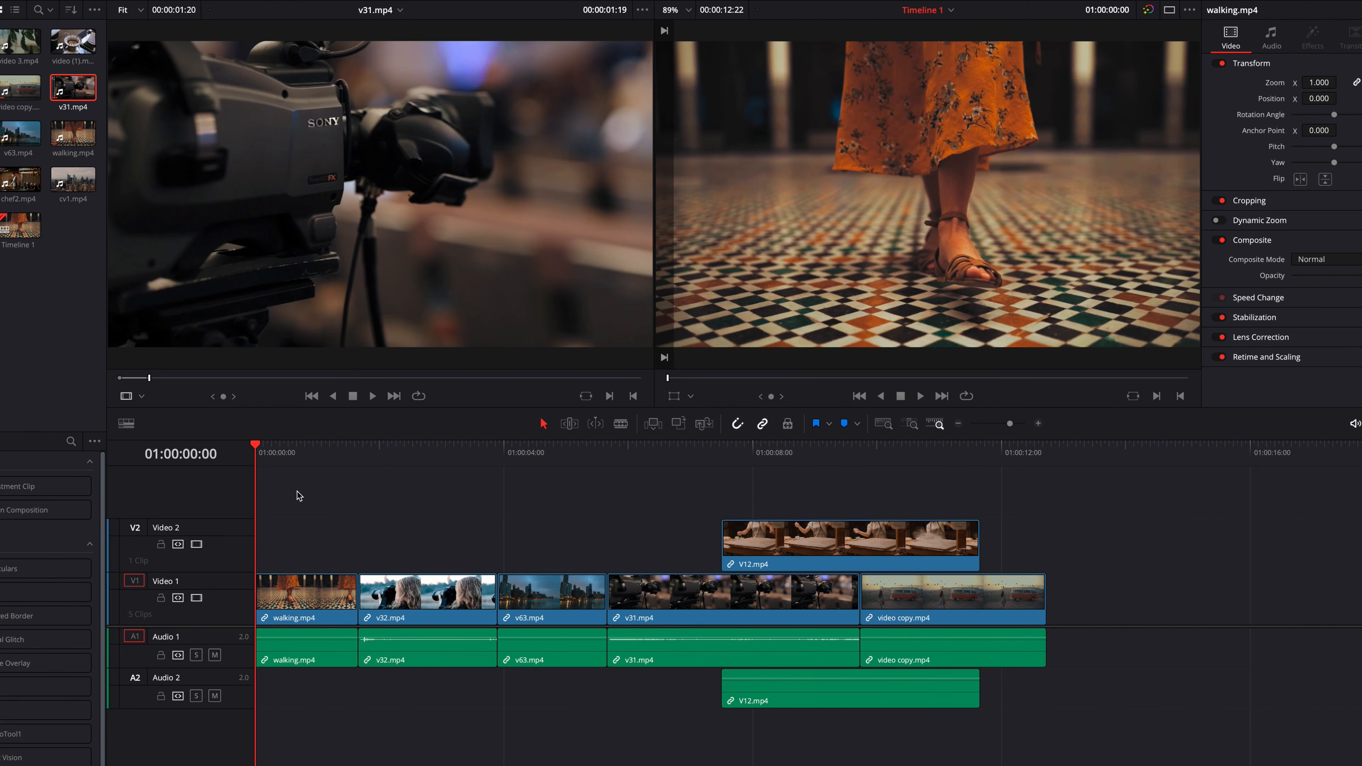
# - Set the timeline Out point at 01:00:00:10, then try inserting and overwriting the v31.mp4 source range, undoing each edit
pyautogui.click(276, 455)
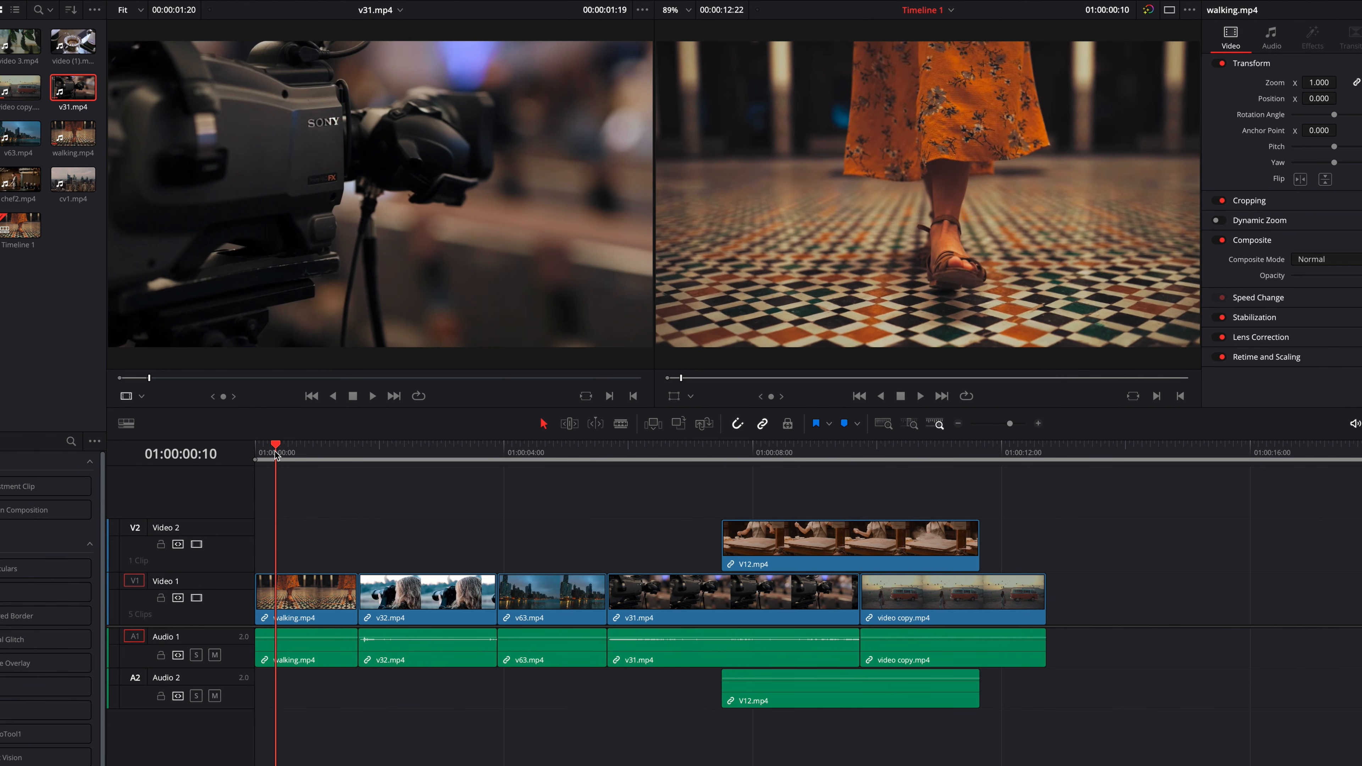
pyautogui.press('o')
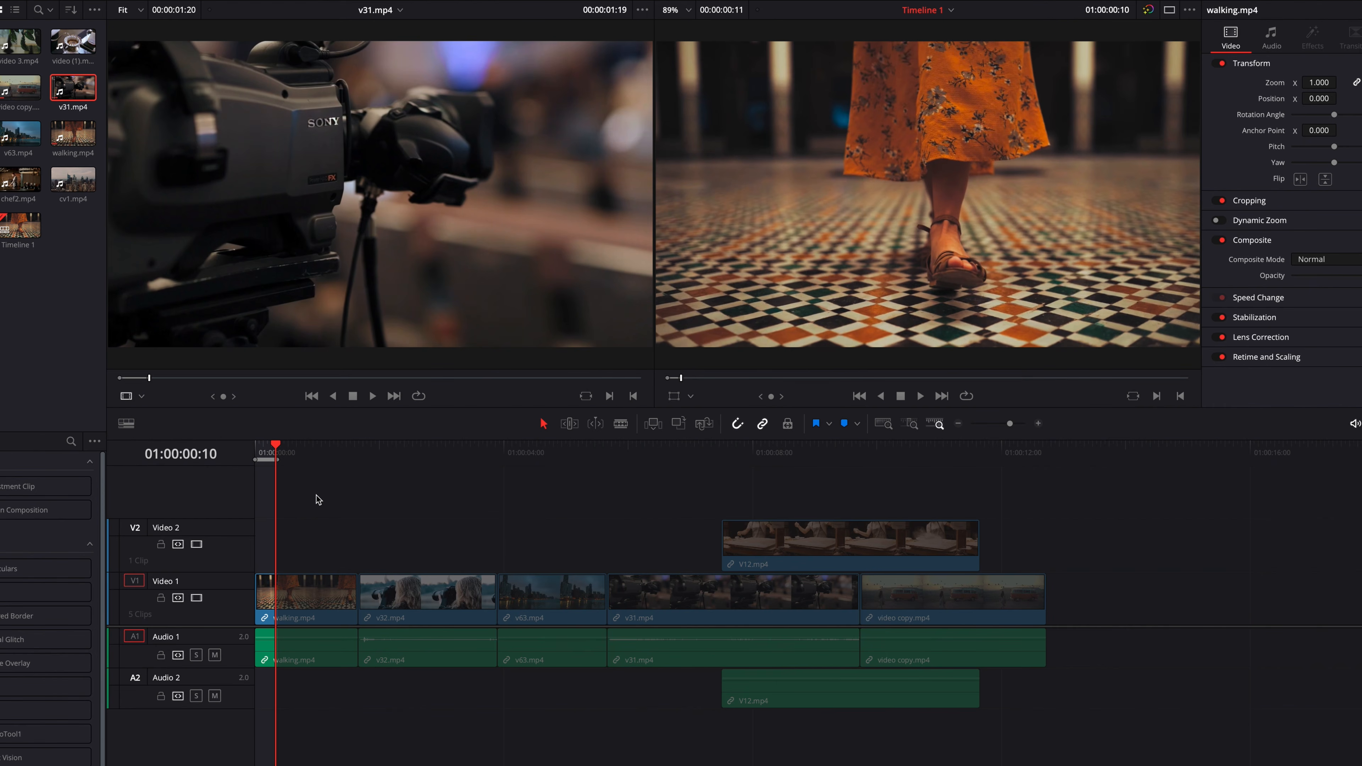
pyautogui.click(653, 425)
pyautogui.hotkey('ctrl', 'z')
pyautogui.click(678, 424)
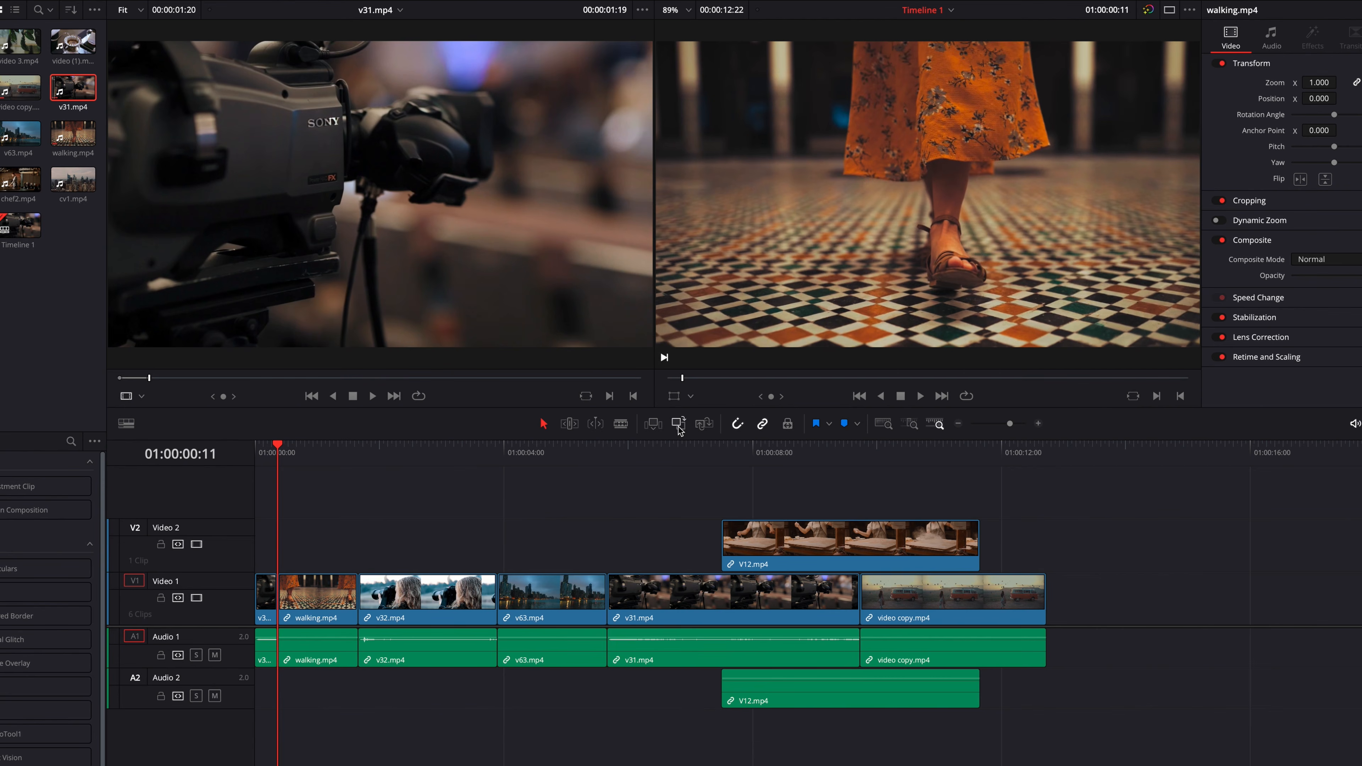
pyautogui.hotkey('ctrl', 'z')
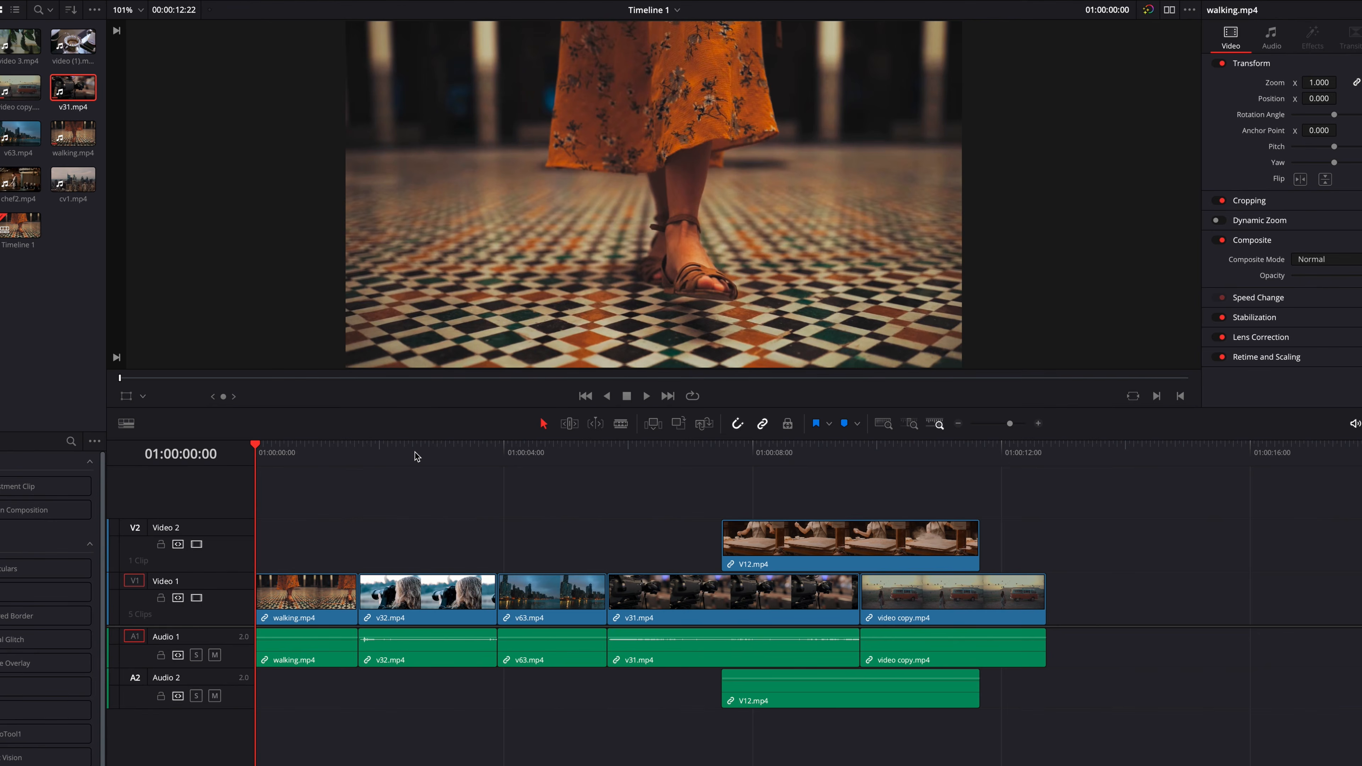
# - Mark a 22-frame timeline range within v32.mp4 ending at 01:00:03:05, delete its contents leaving a gap, and undo the deletion
pyautogui.click(410, 452)
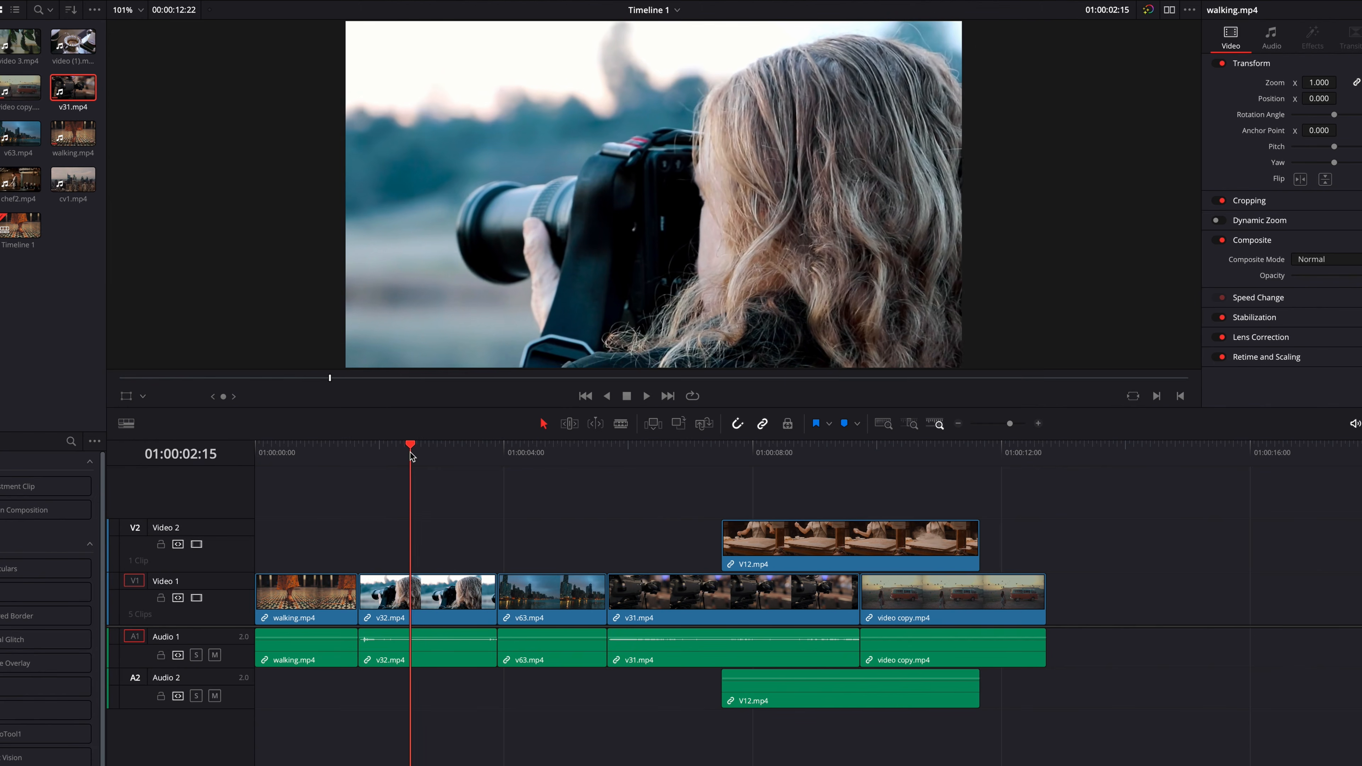
pyautogui.press('i')
pyautogui.click(439, 452)
pyautogui.click(452, 451)
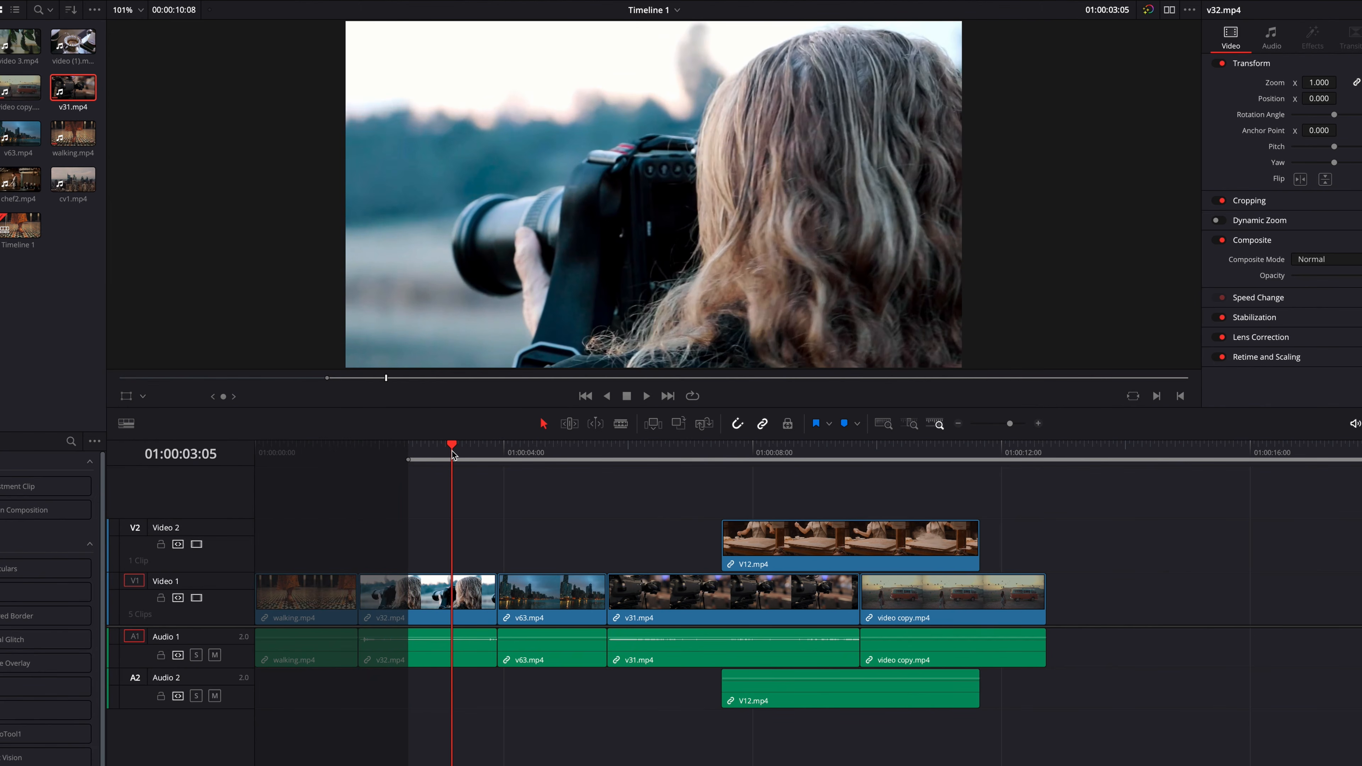
pyautogui.press('o')
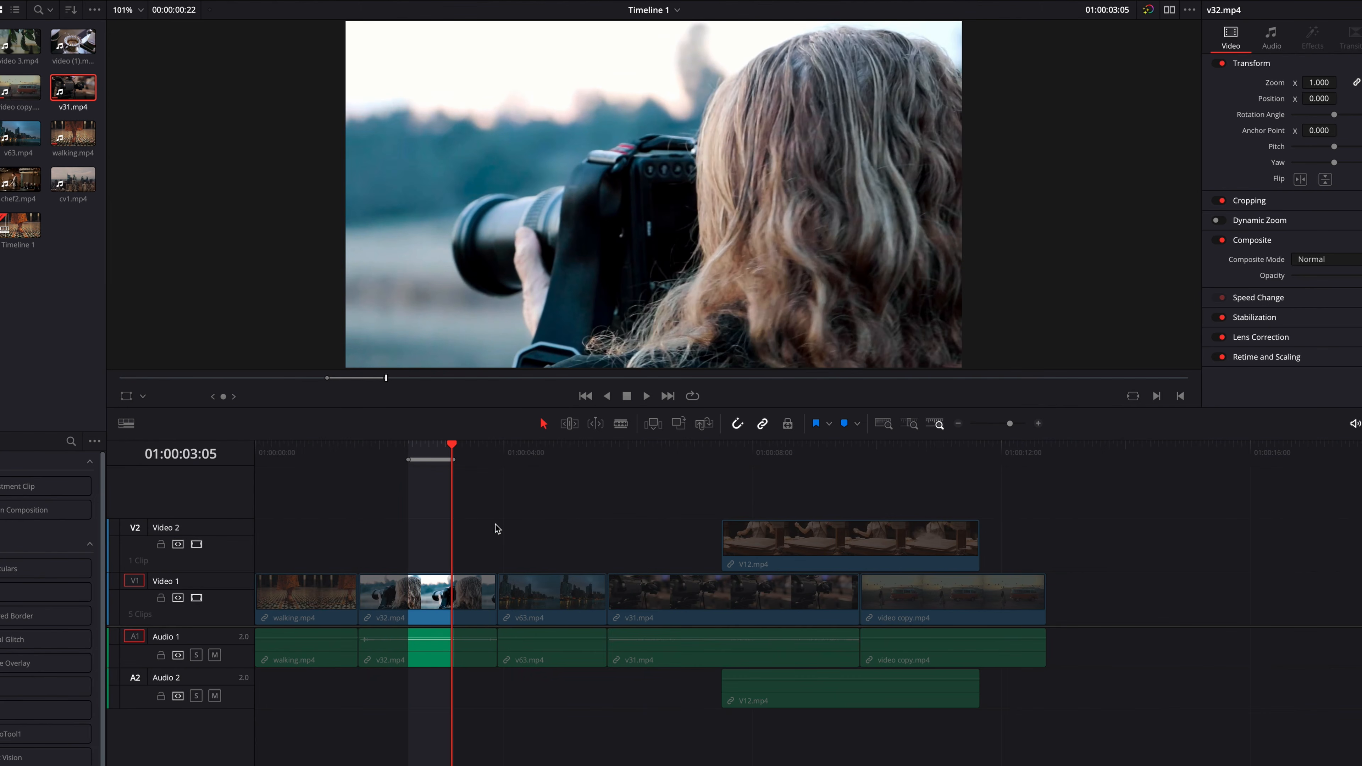
pyautogui.press('BackSpace')
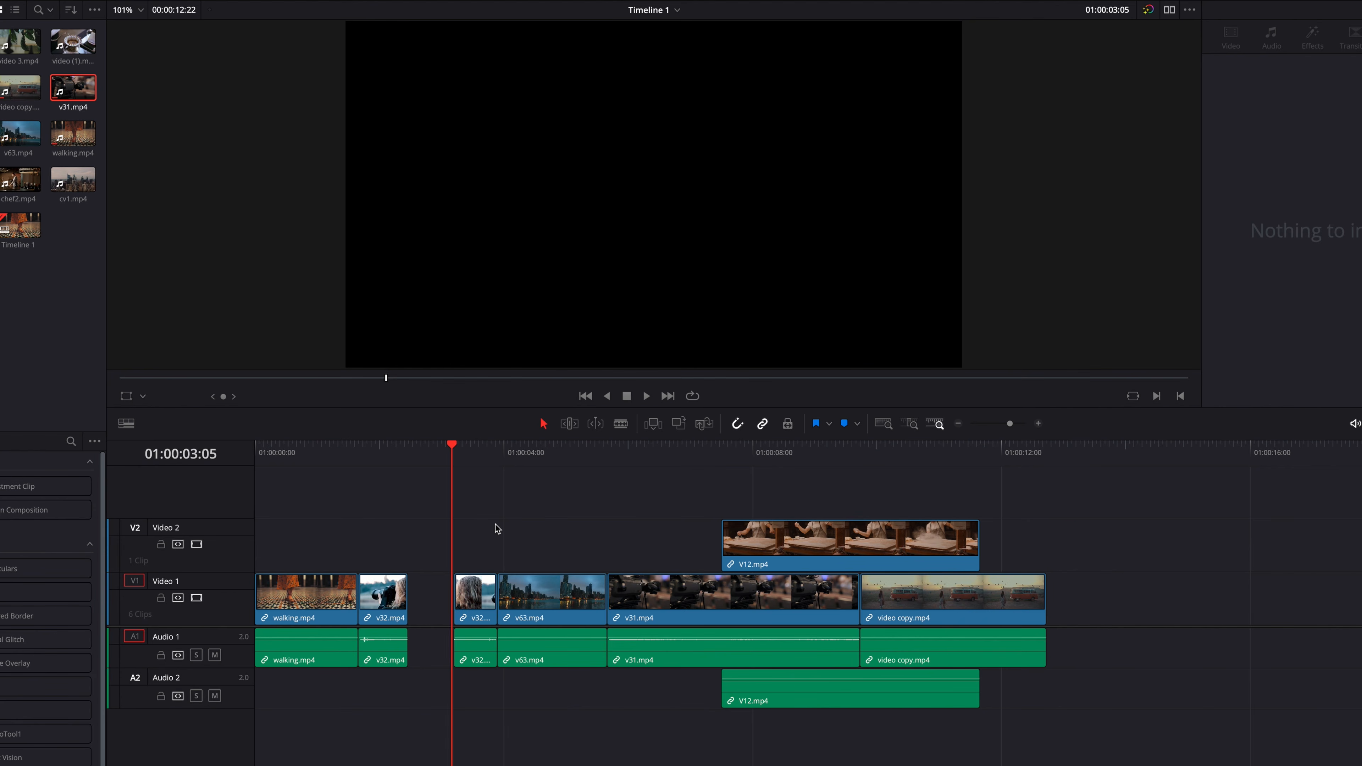
pyautogui.hotkey('ctrl', 'z')
# - Mark the timeline from 01:00:07:26 to 01:00:08:22 across V12.mp4 and v31.mp4, delete that range leaving a gap, and undo the deletion
pyautogui.click(745, 449)
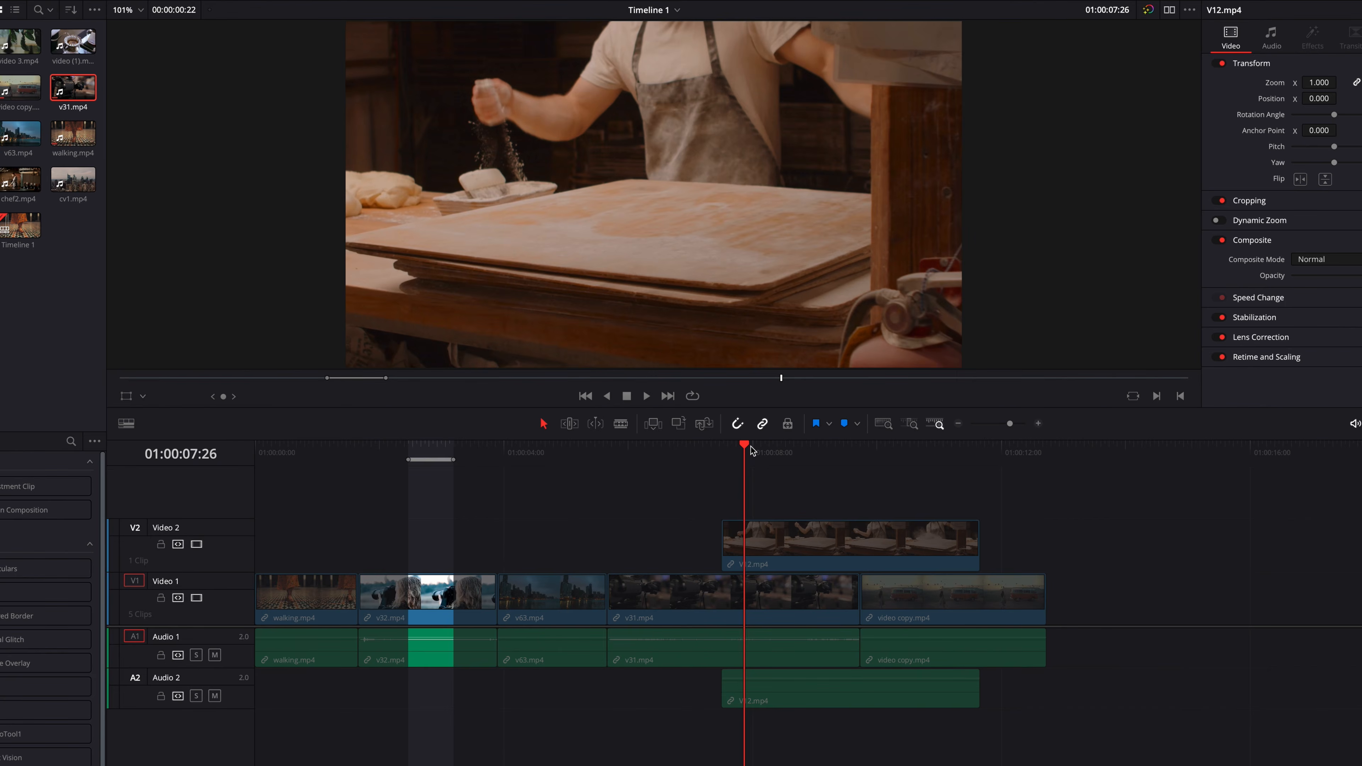
pyautogui.press('i')
pyautogui.moveTo(757, 451); pyautogui.dragTo(800, 463)
pyautogui.press('o')
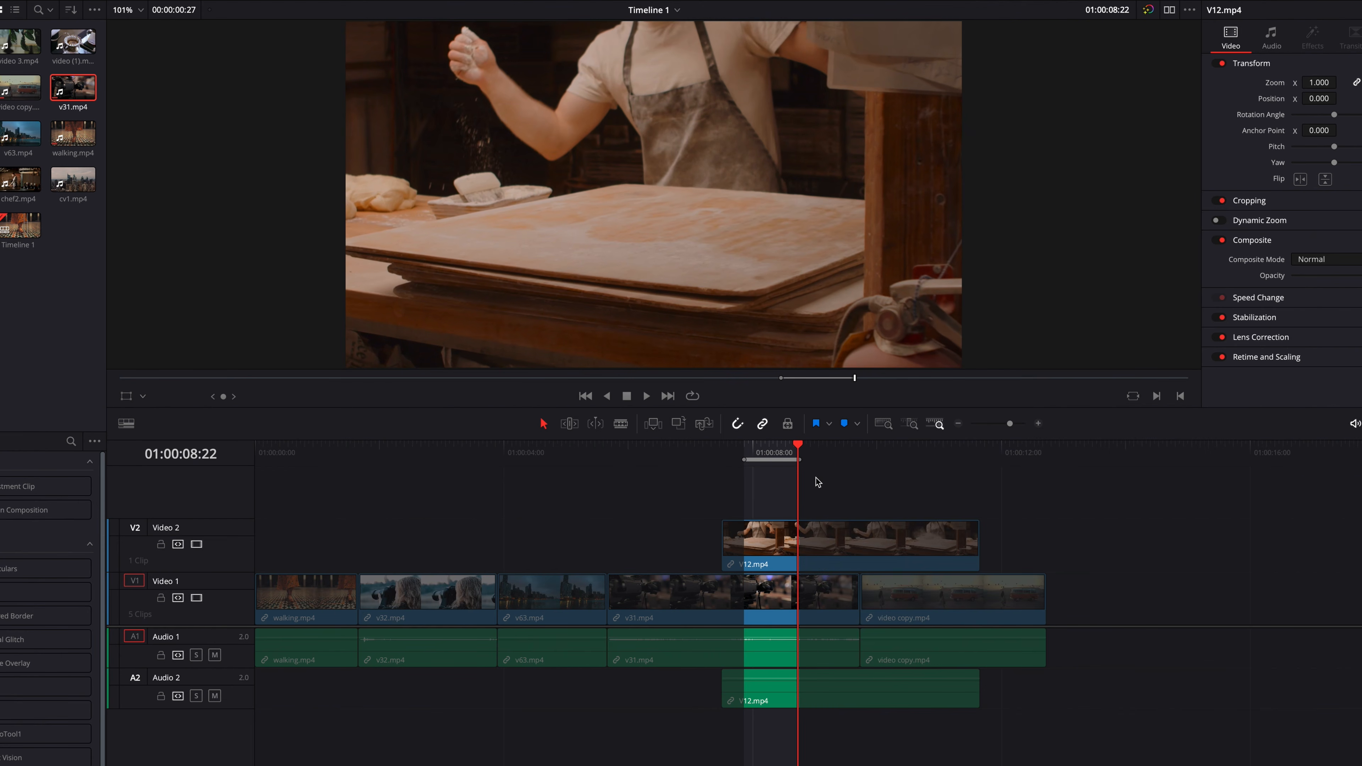
pyautogui.press('BackSpace')
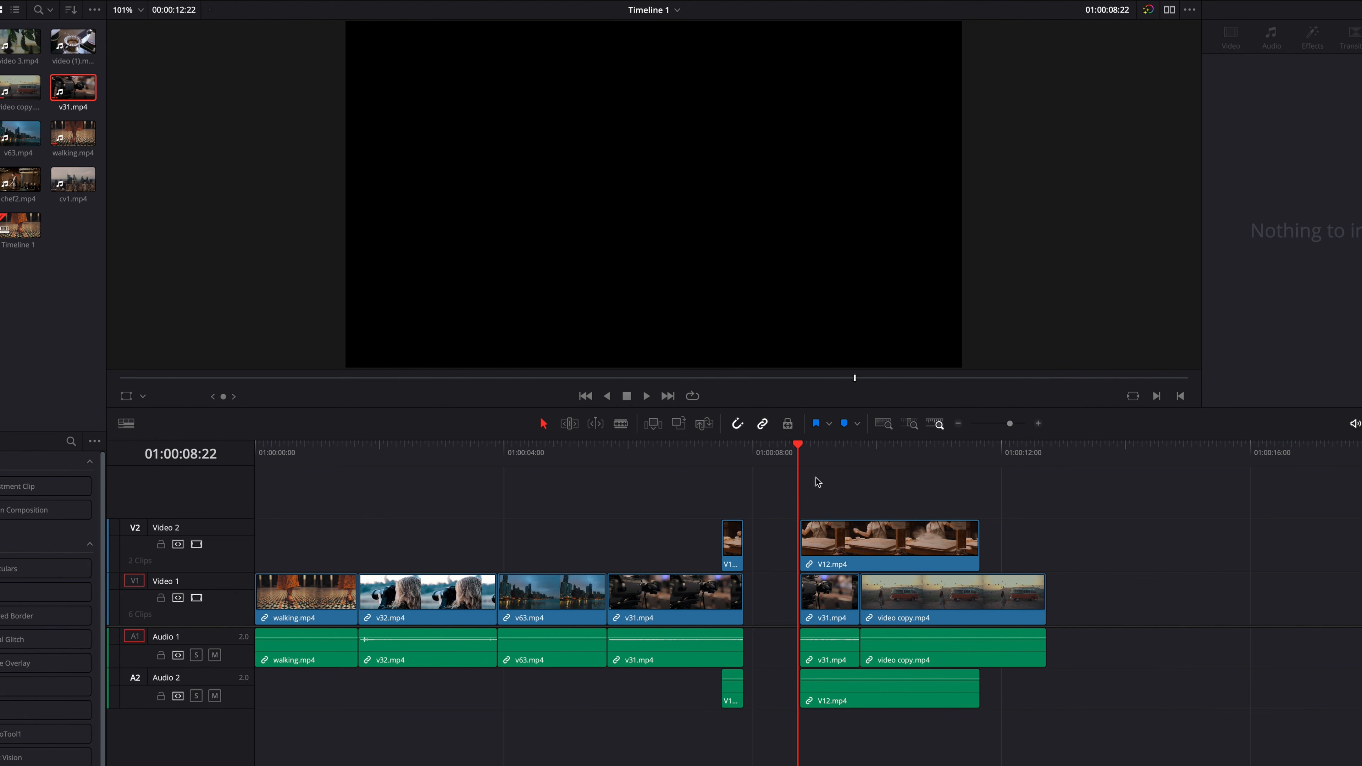
pyautogui.hotkey('ctrl', 'z')
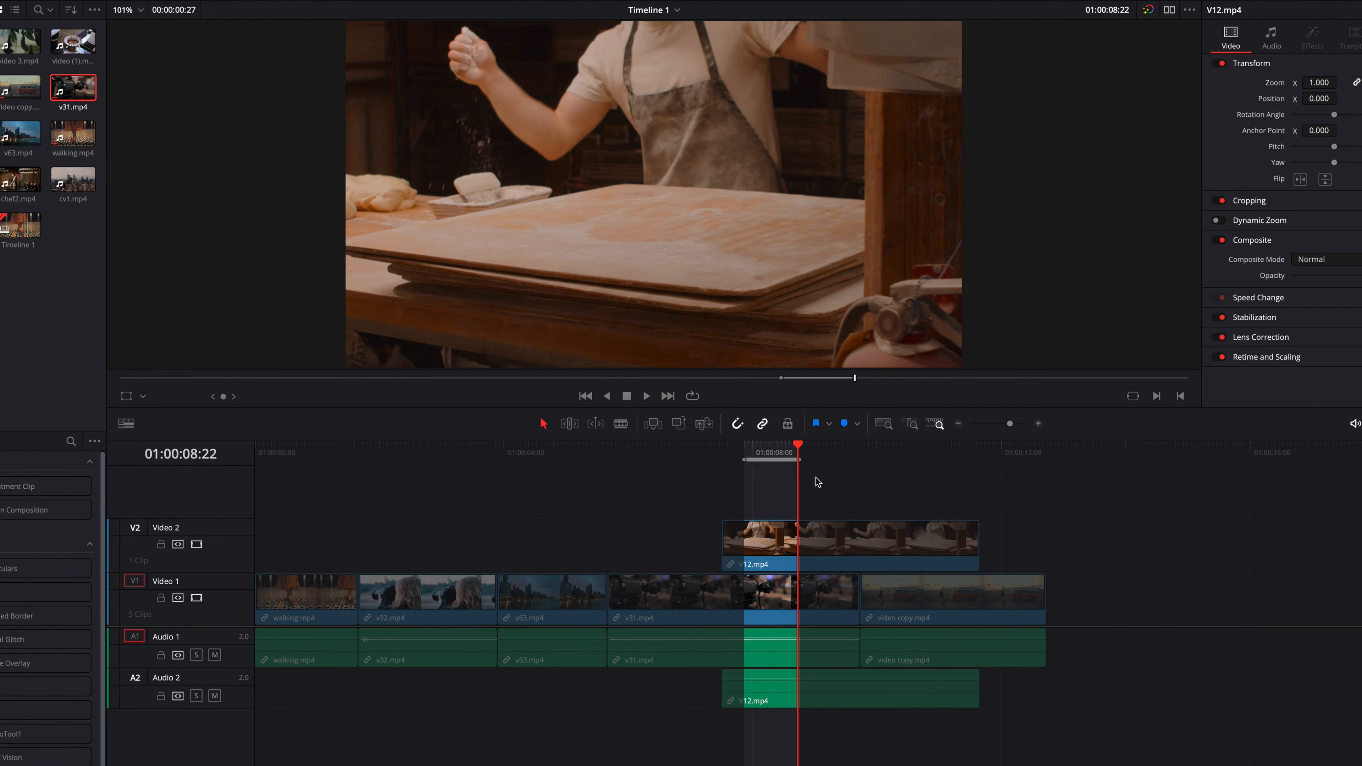
# - Delete the whole v31.mp4 clip leaving a gap, and ripple delete the marked range across both tracks, undoing each deletion
pyautogui.click(653, 597)
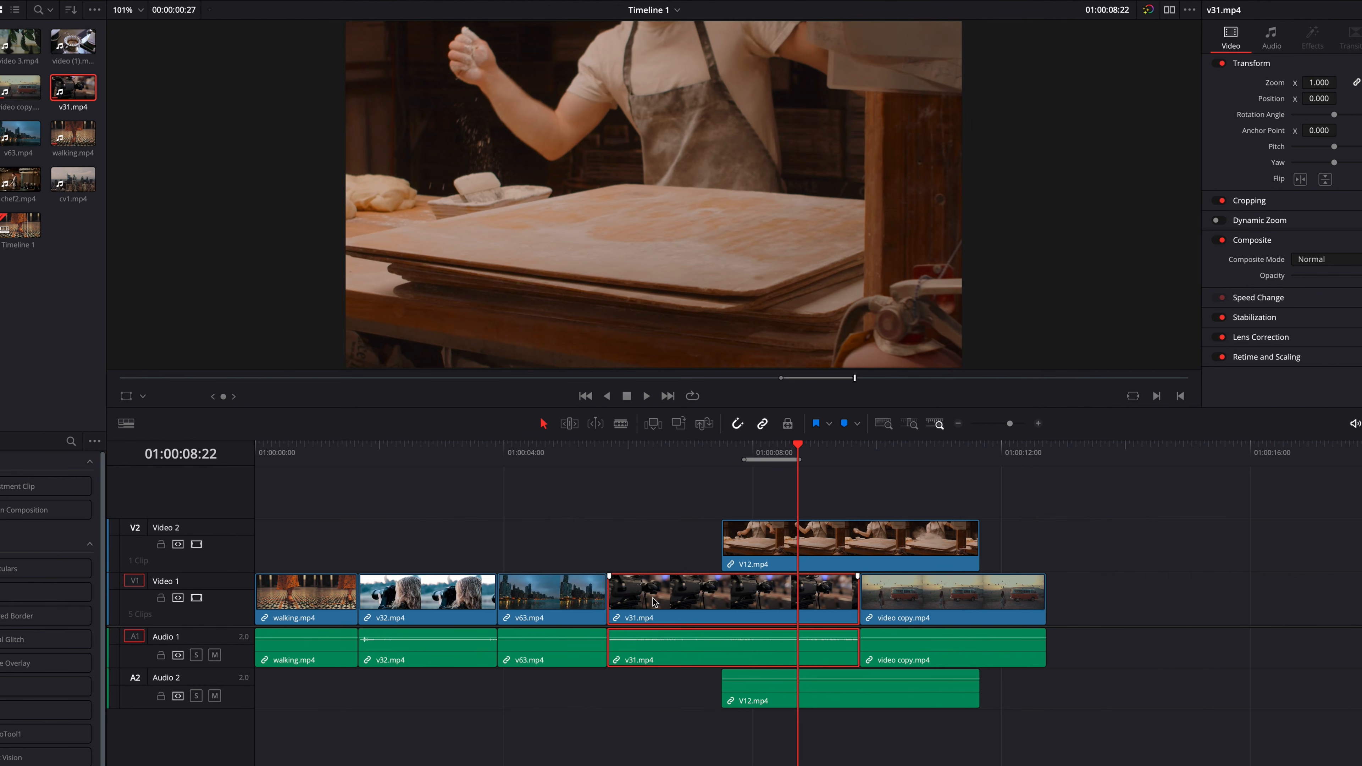
pyautogui.press('Delete')
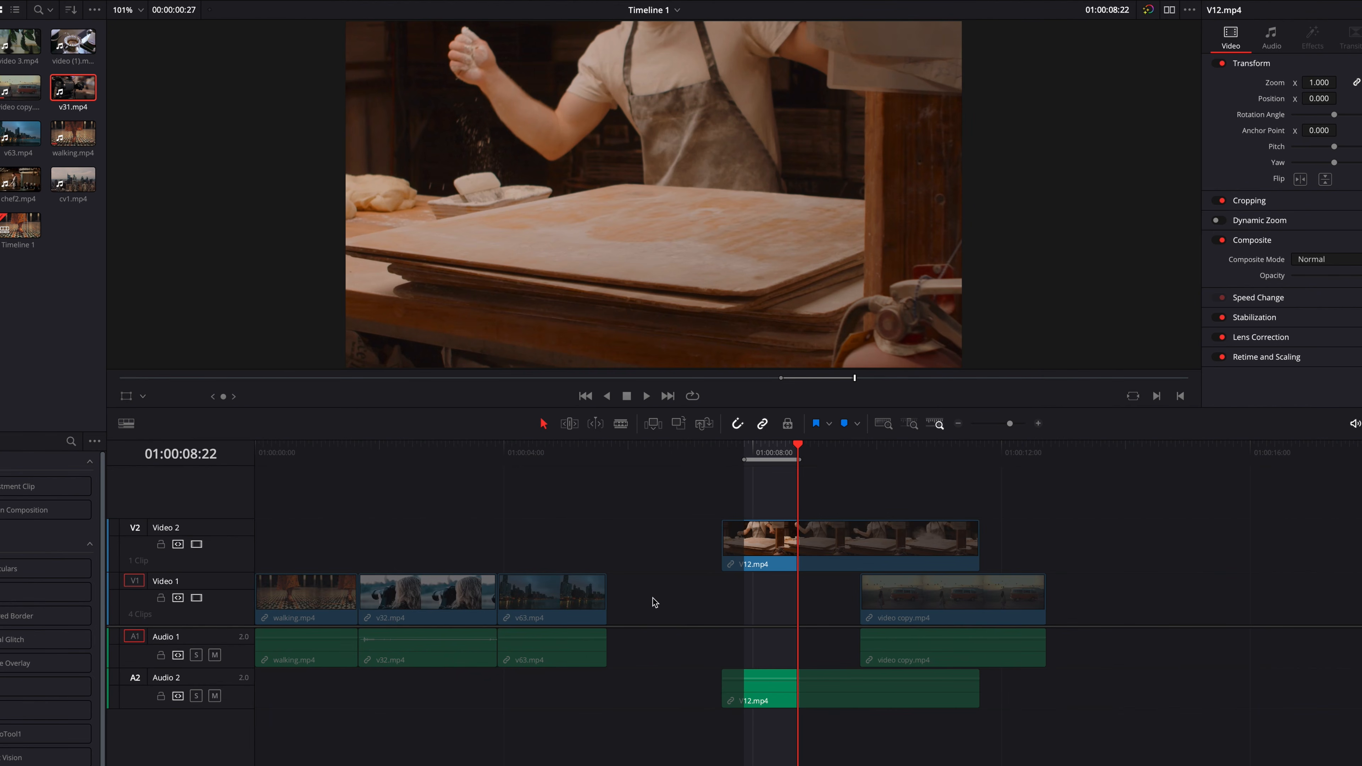
pyautogui.press('super+z')
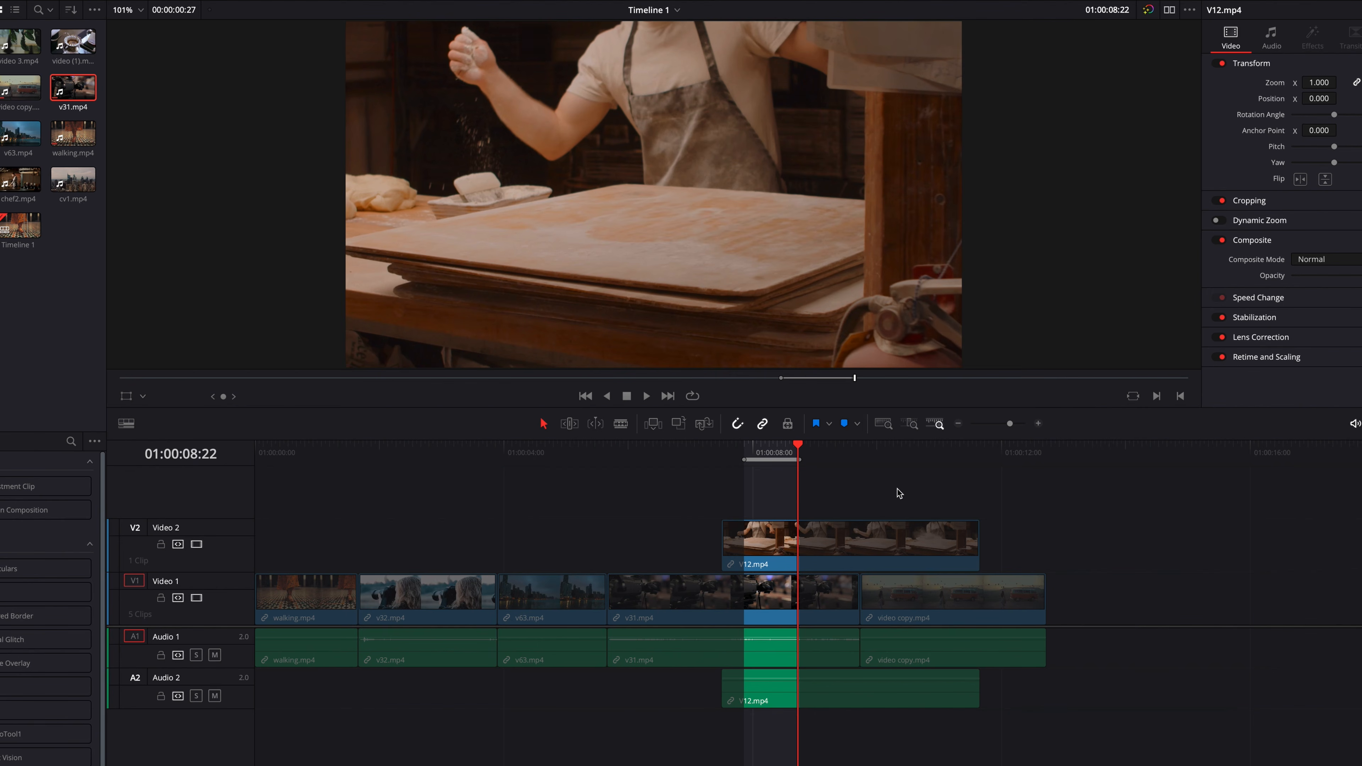
pyautogui.press('BackSpace')
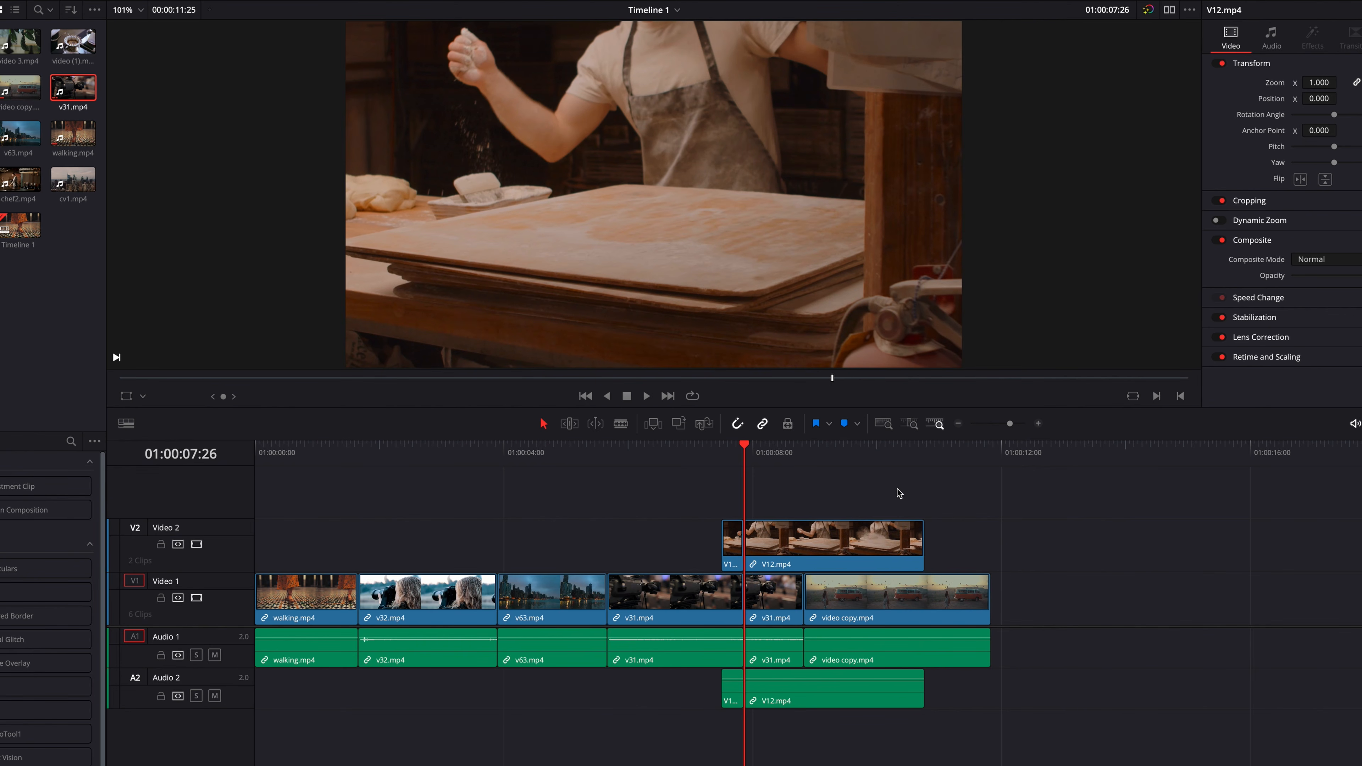
pyautogui.hotkey('ctrl', 'z')
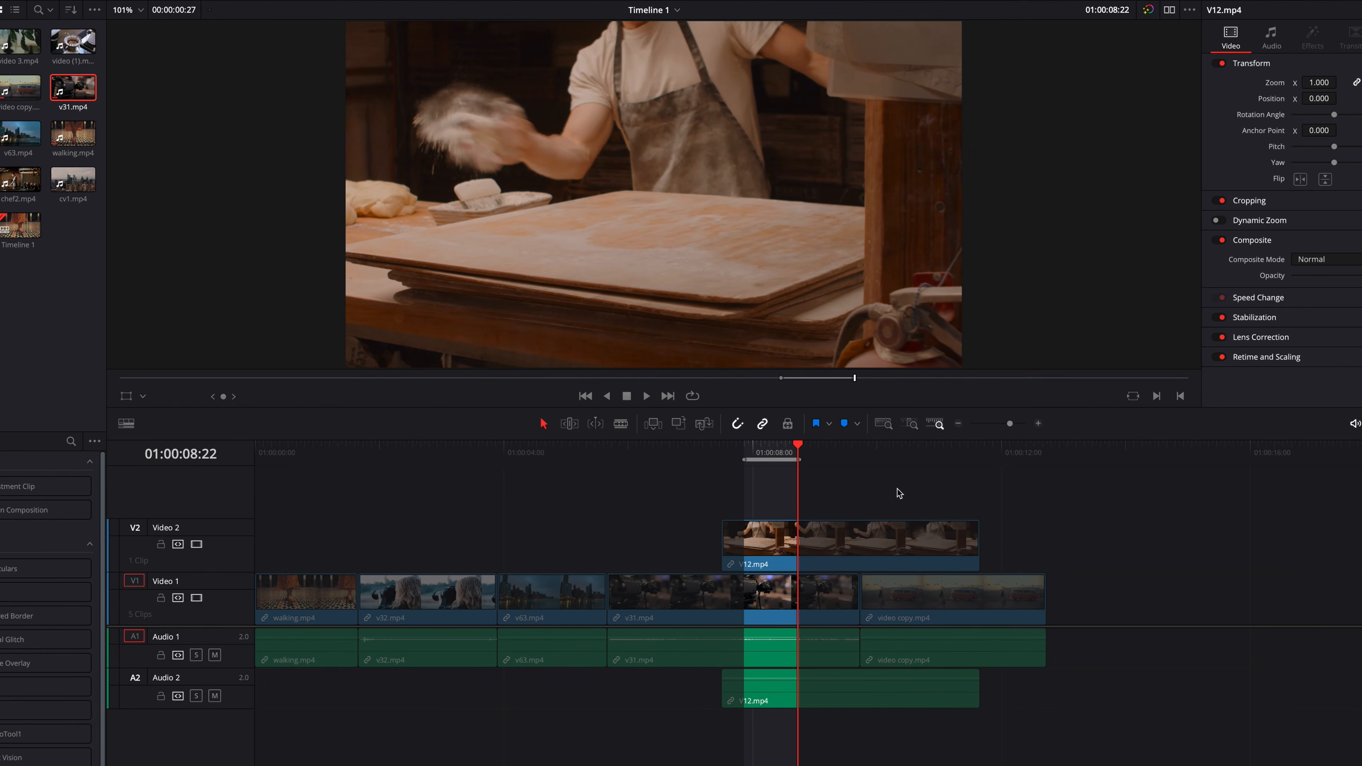
# - Mark the timeline from 01:00:05:04 to 01:00:06:00 across v63.mp4 and v31.mp4, ripple delete that range, and undo only the deletion
pyautogui.click(575, 449)
pyautogui.press('i')
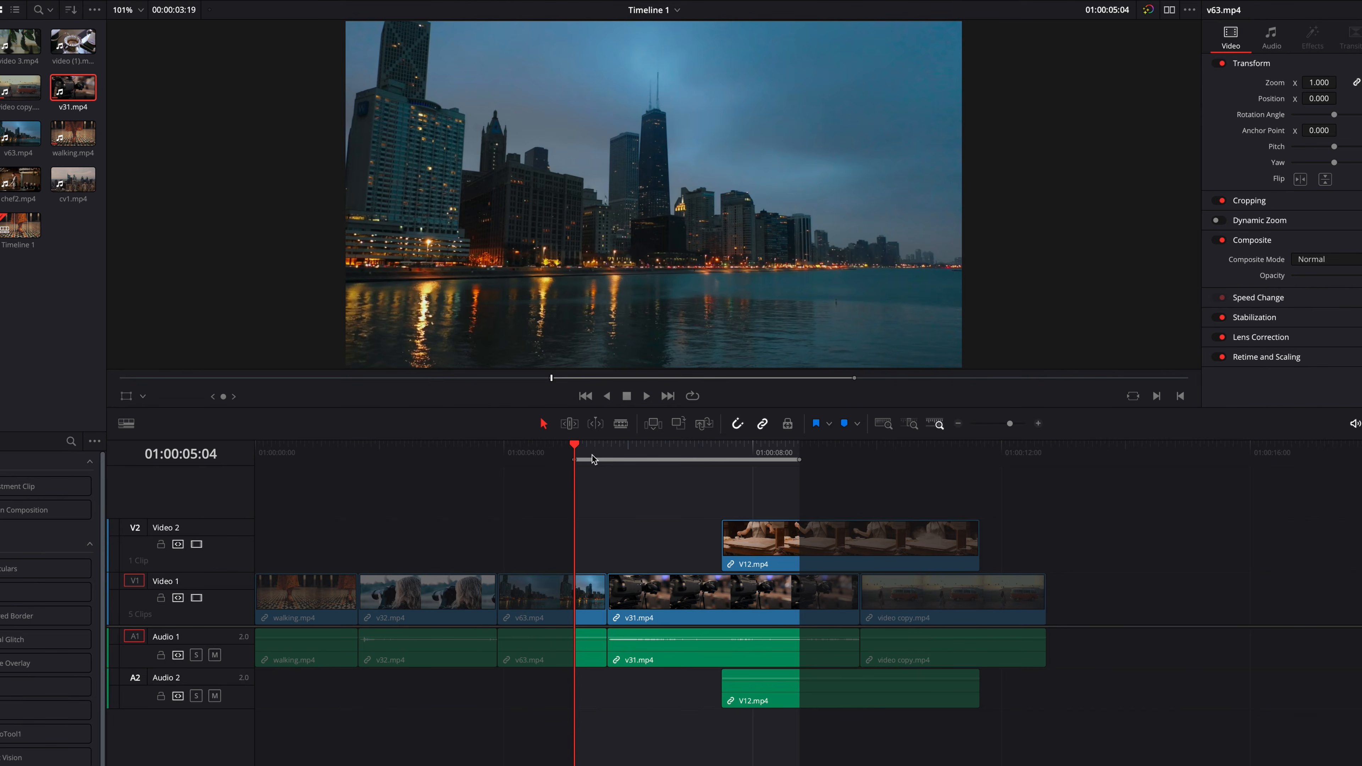
pyautogui.moveTo(591, 459); pyautogui.dragTo(629, 455)
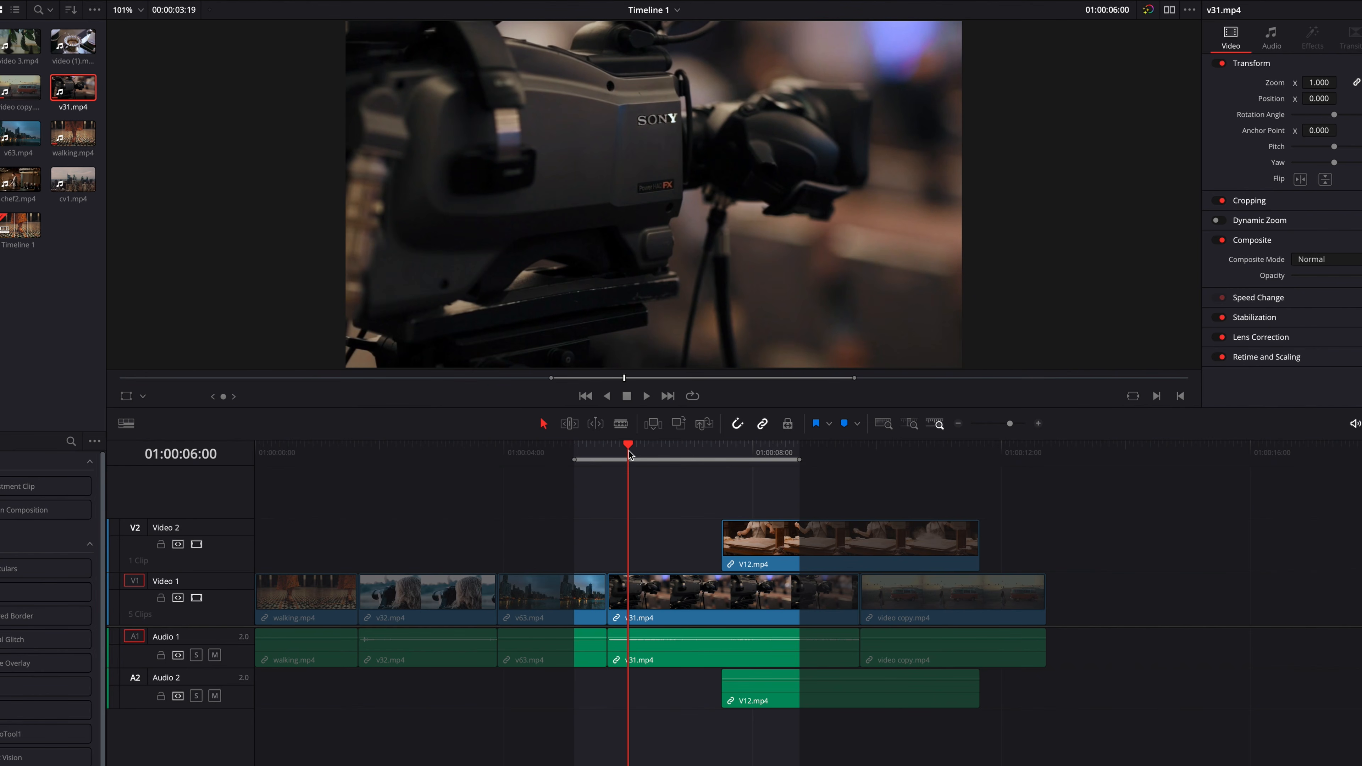
pyautogui.press('o')
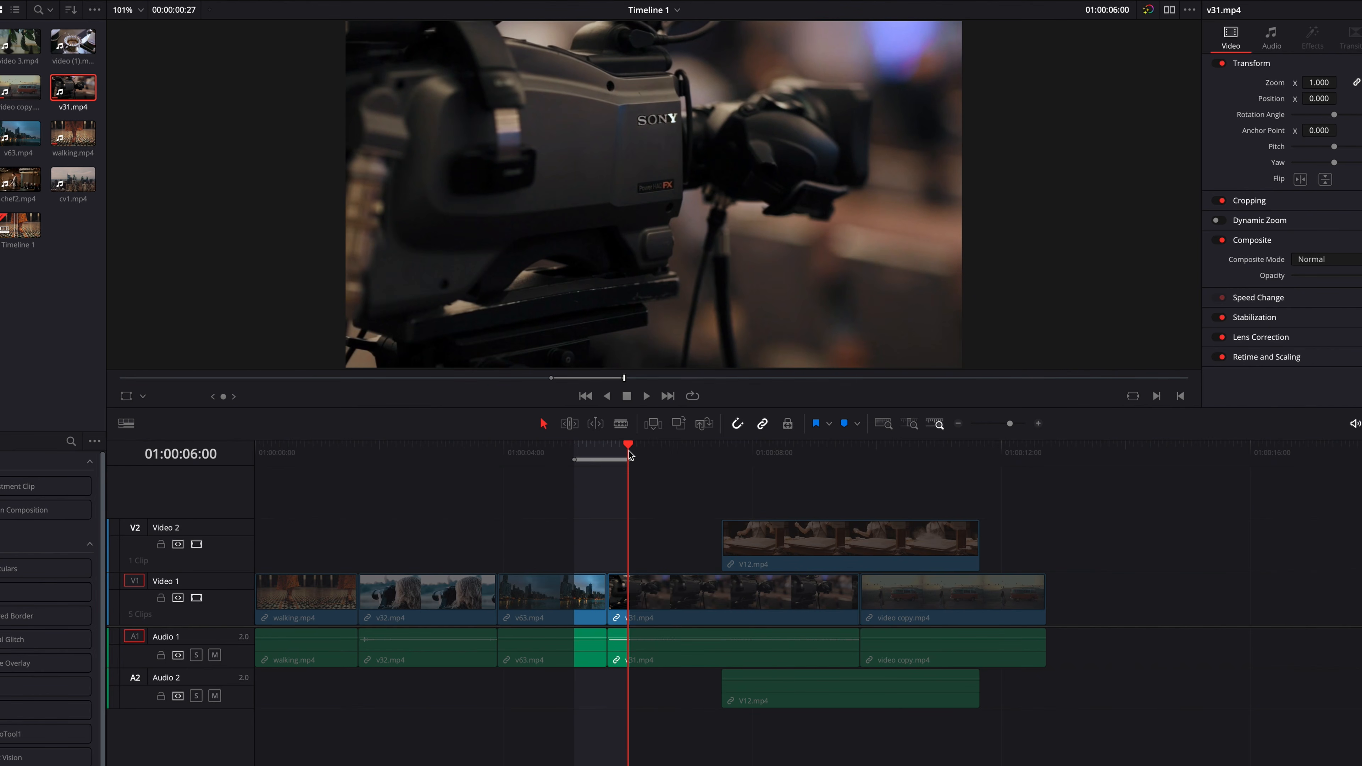
pyautogui.press('BackSpace')
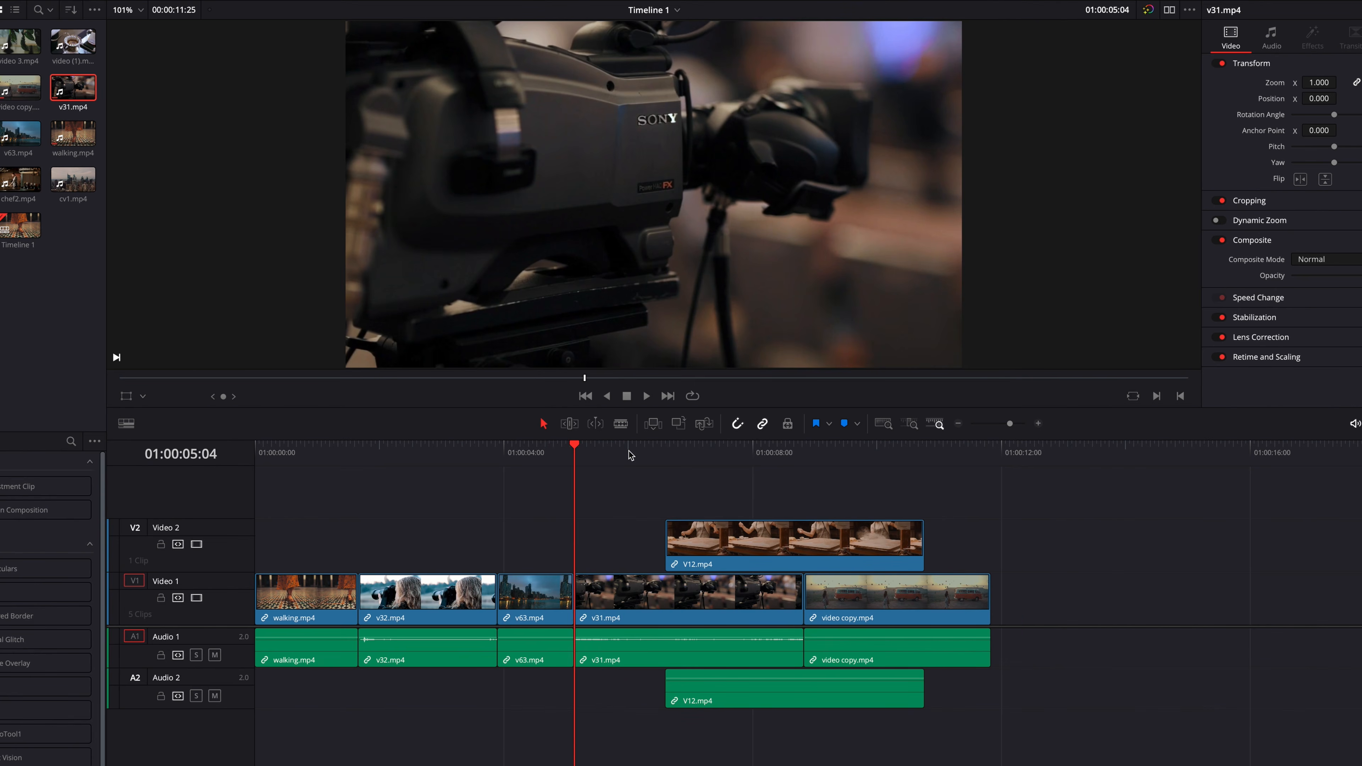
pyautogui.hotkey('ctrl', 'z')
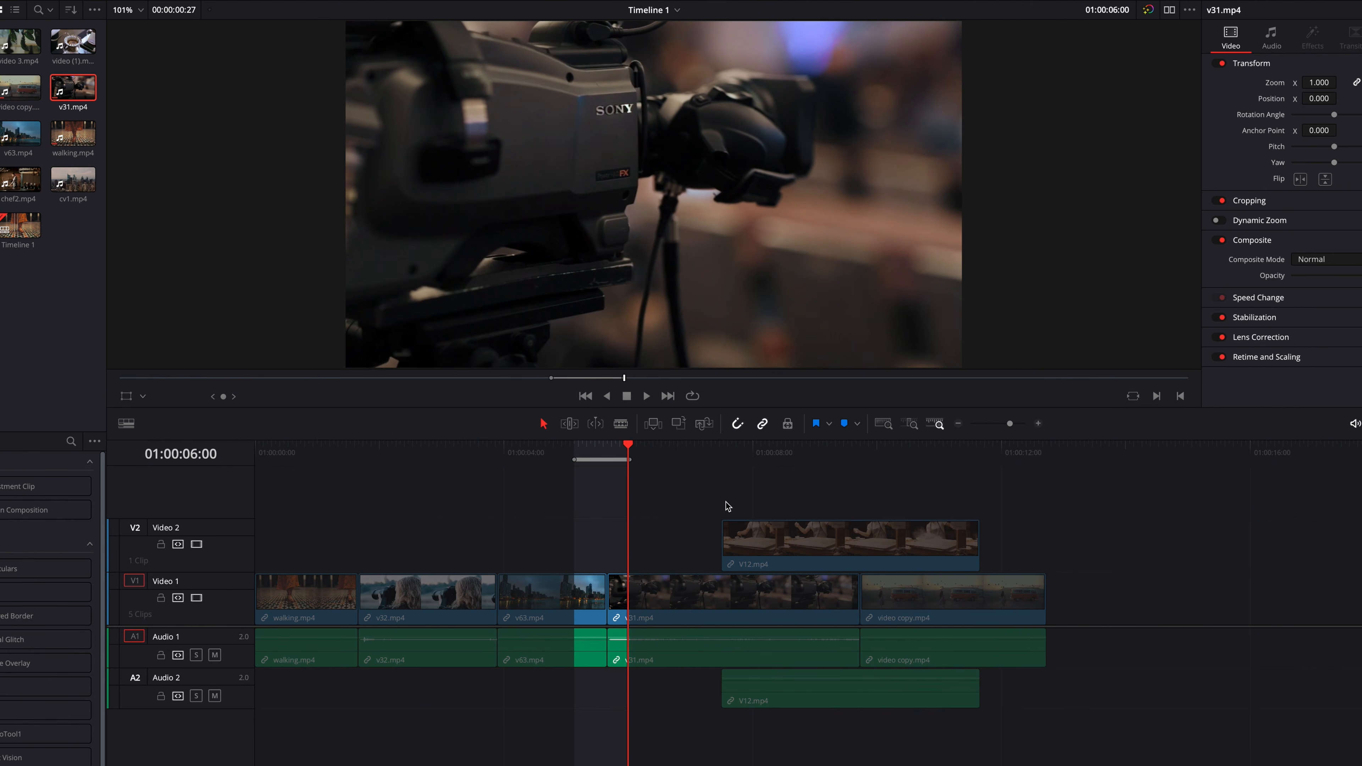
# - Delete the unmarked v32.mp4 clip, once leaving a gap and once as a ripple delete, undoing both deletions
pyautogui.click(429, 592)
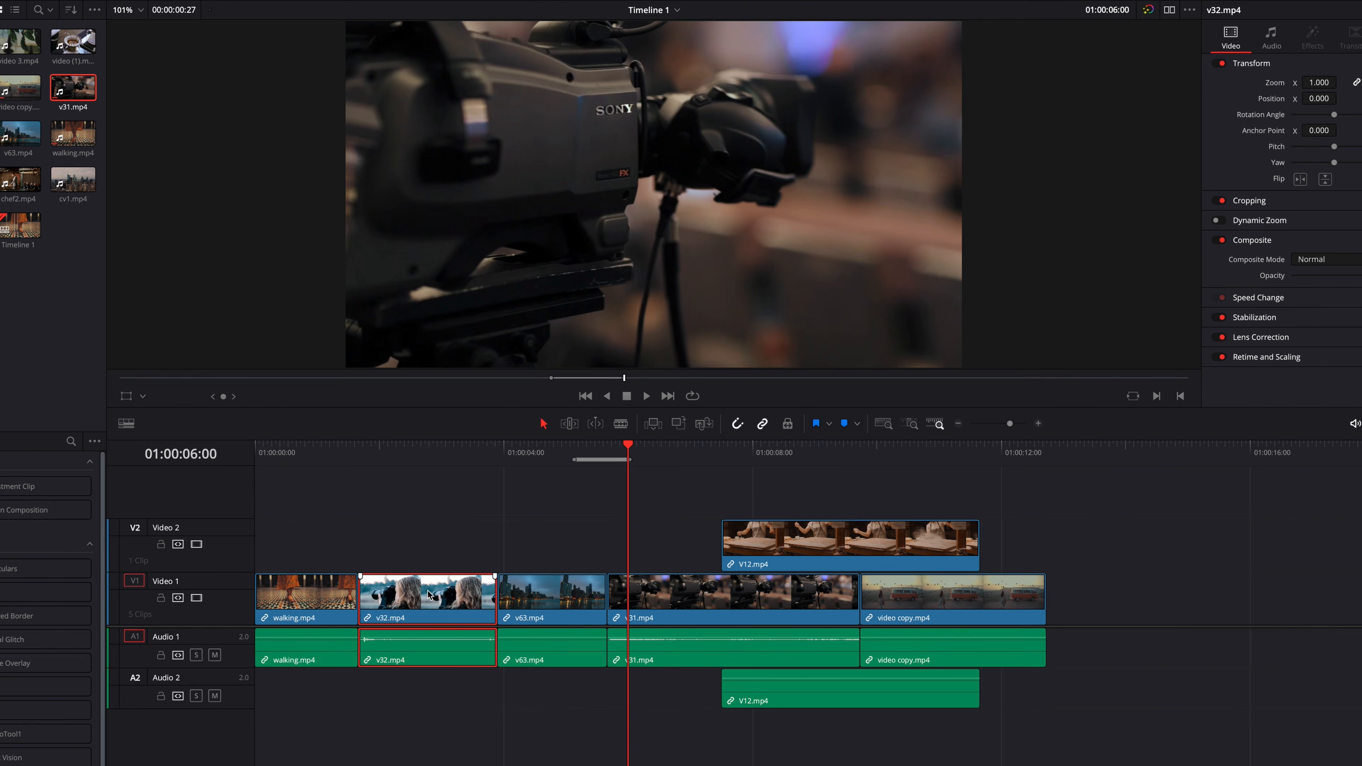
pyautogui.press('BackSpace')
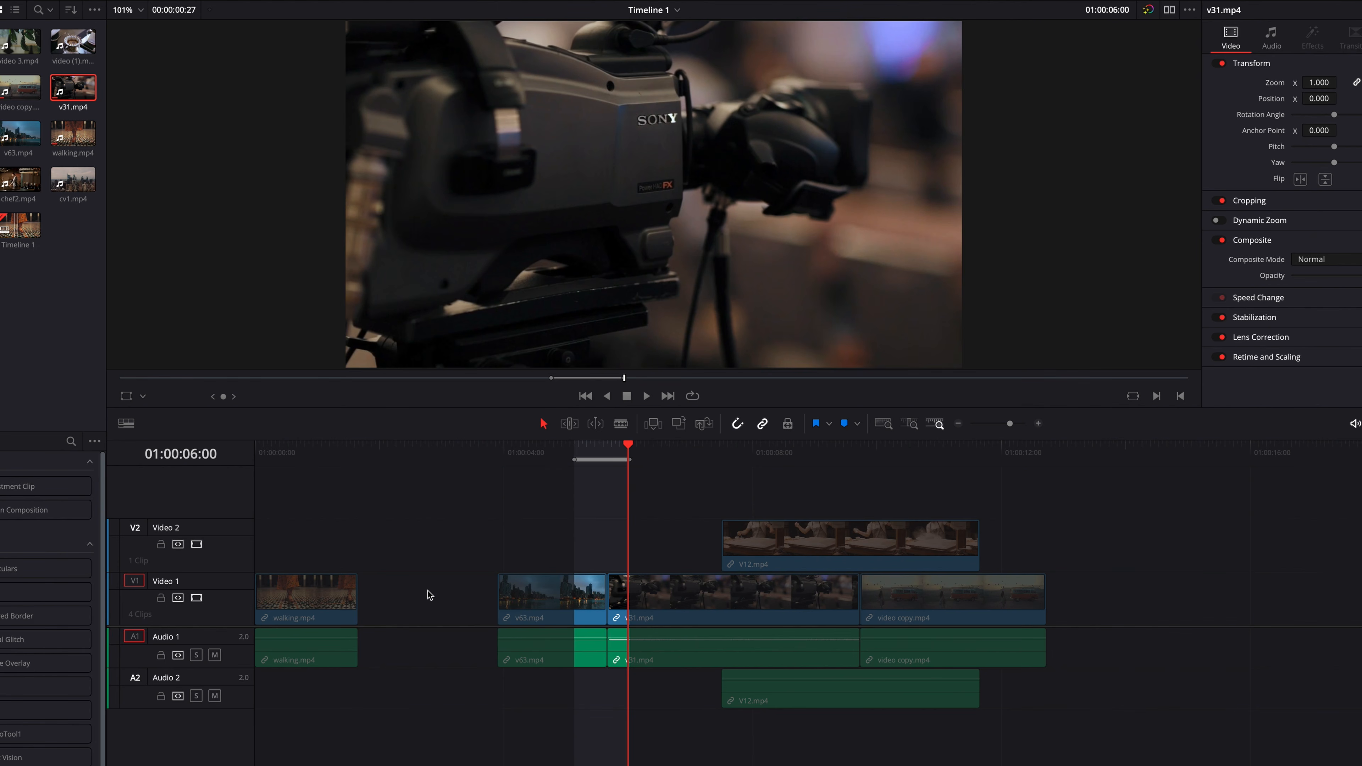
pyautogui.hotkey('ctrl', 'z')
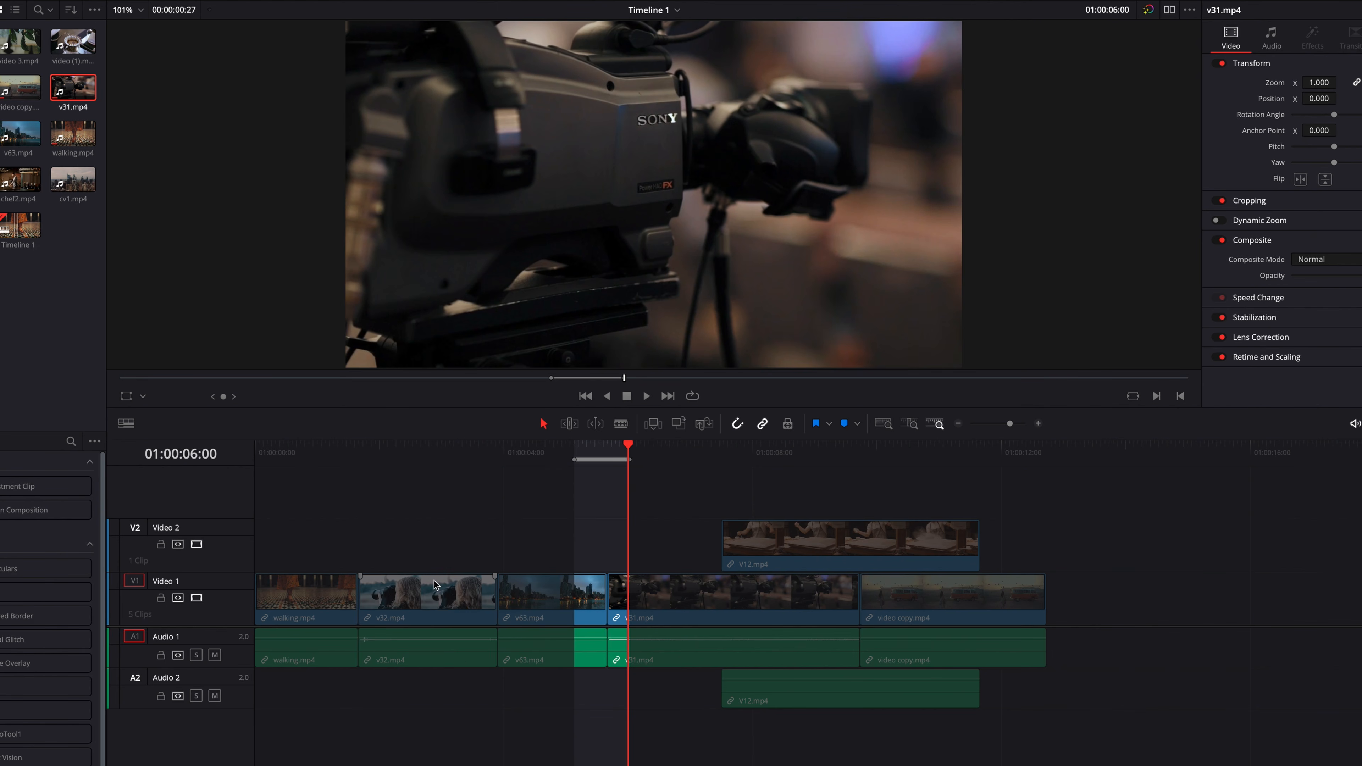
pyautogui.click(421, 605)
pyautogui.hotkey('shift', 'BackSpace')
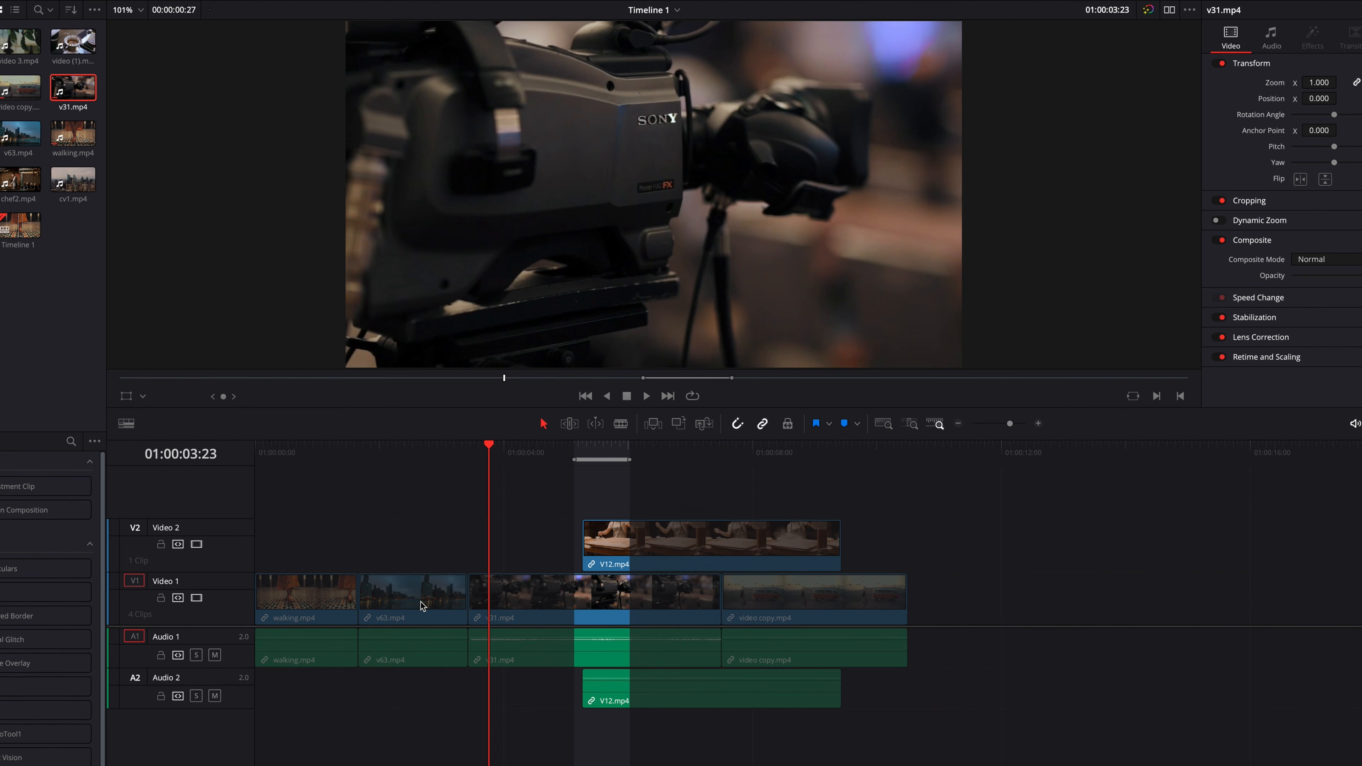
pyautogui.hotkey('ctrl', 'z')
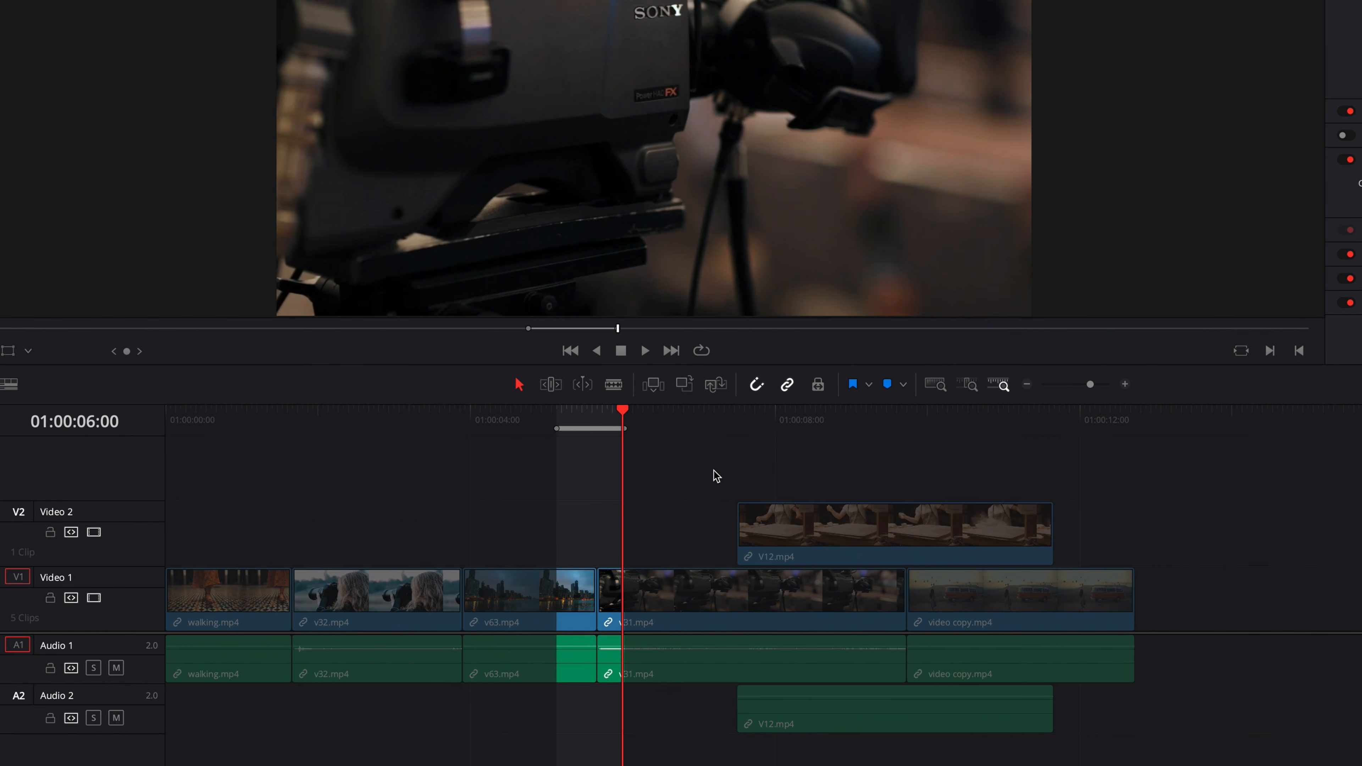
# - Convert the In and Out range across v63.mp4 and v31.mp4 to a duration marker, and clear the In and Out points
pyautogui.rightClick(590, 429)
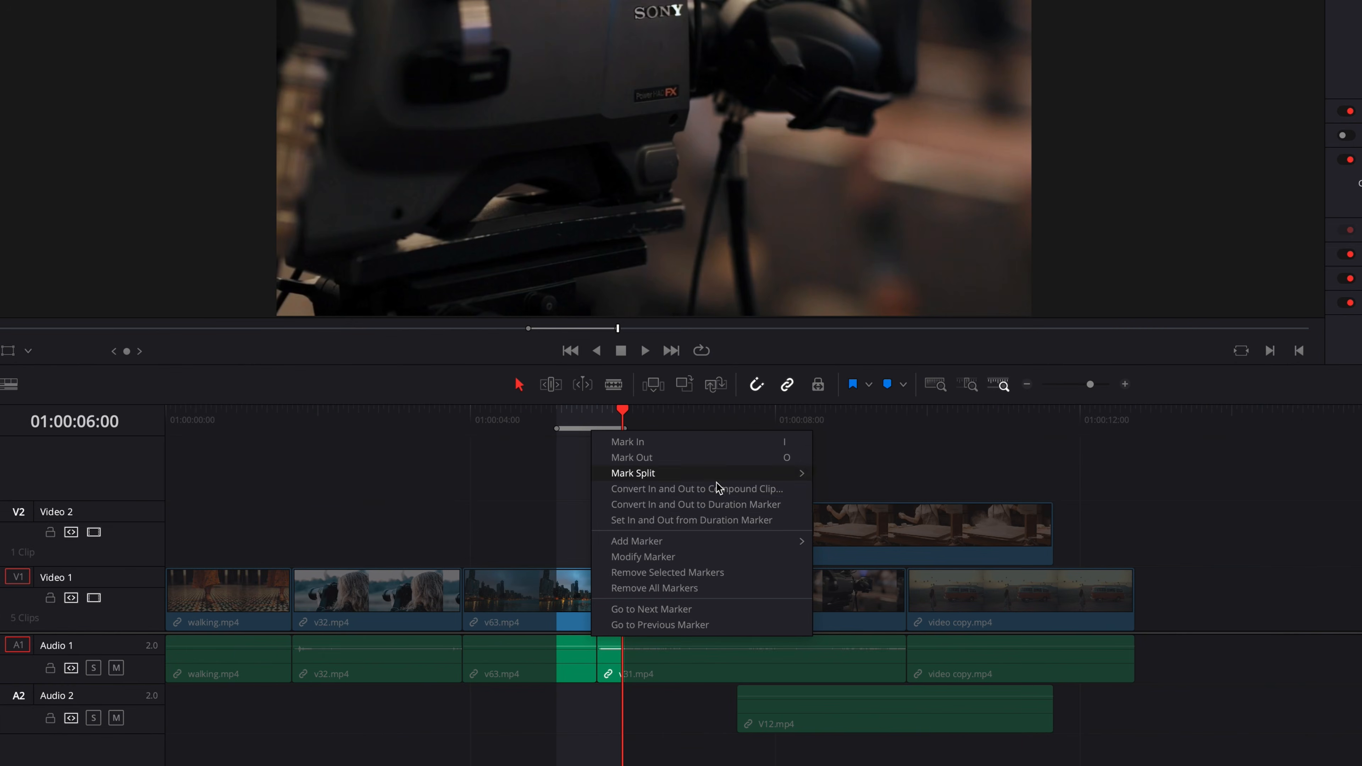
pyautogui.click(786, 507)
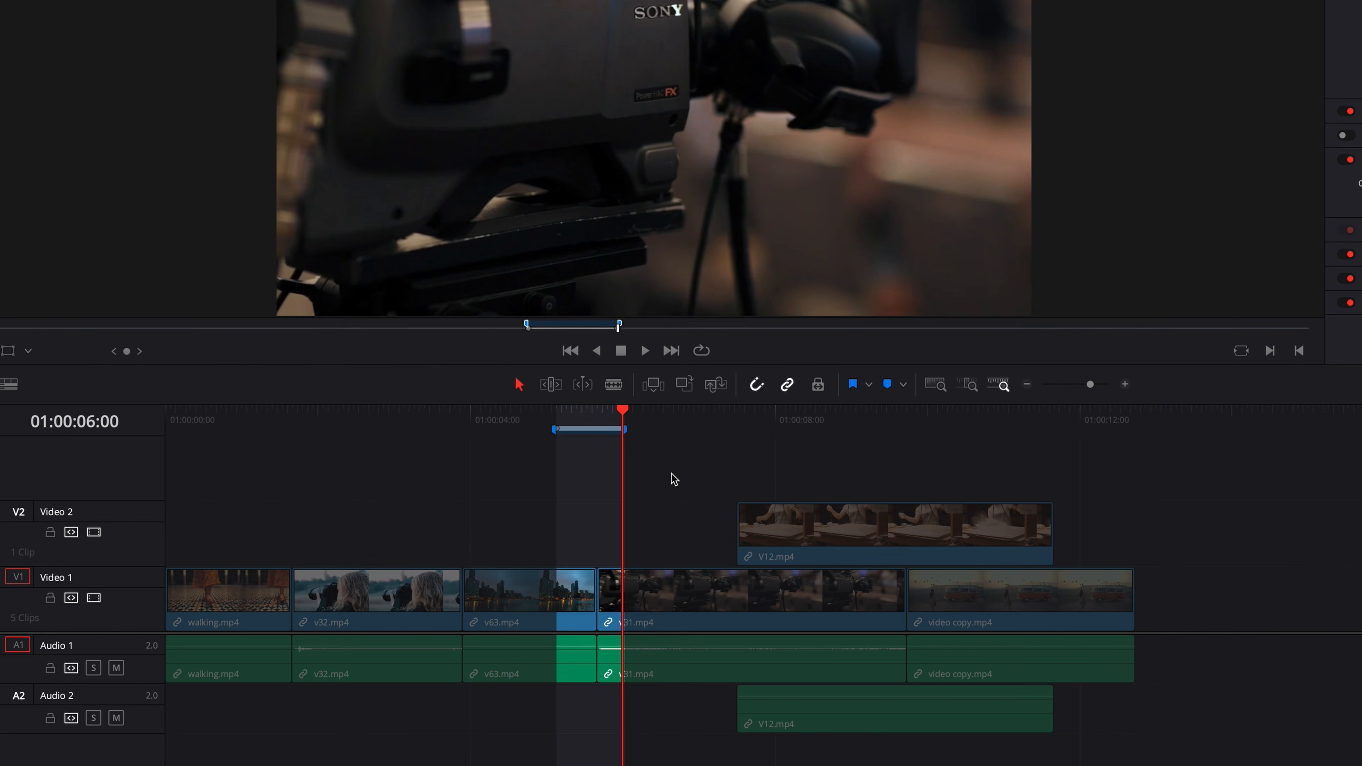
pyautogui.hotkey('alt', 'x')
# - Mark the timeline from 01:00:08:20 to 01:00:09:15 and convert that range to a second duration marker
pyautogui.moveTo(462, 429)
pyautogui.mouseDown()
pyautogui.moveTo(273, 419)
pyautogui.moveTo(358, 429)
pyautogui.moveTo(362, 450)
pyautogui.moveTo(271, 450)
pyautogui.moveTo(829, 472)
pyautogui.mouseUp()
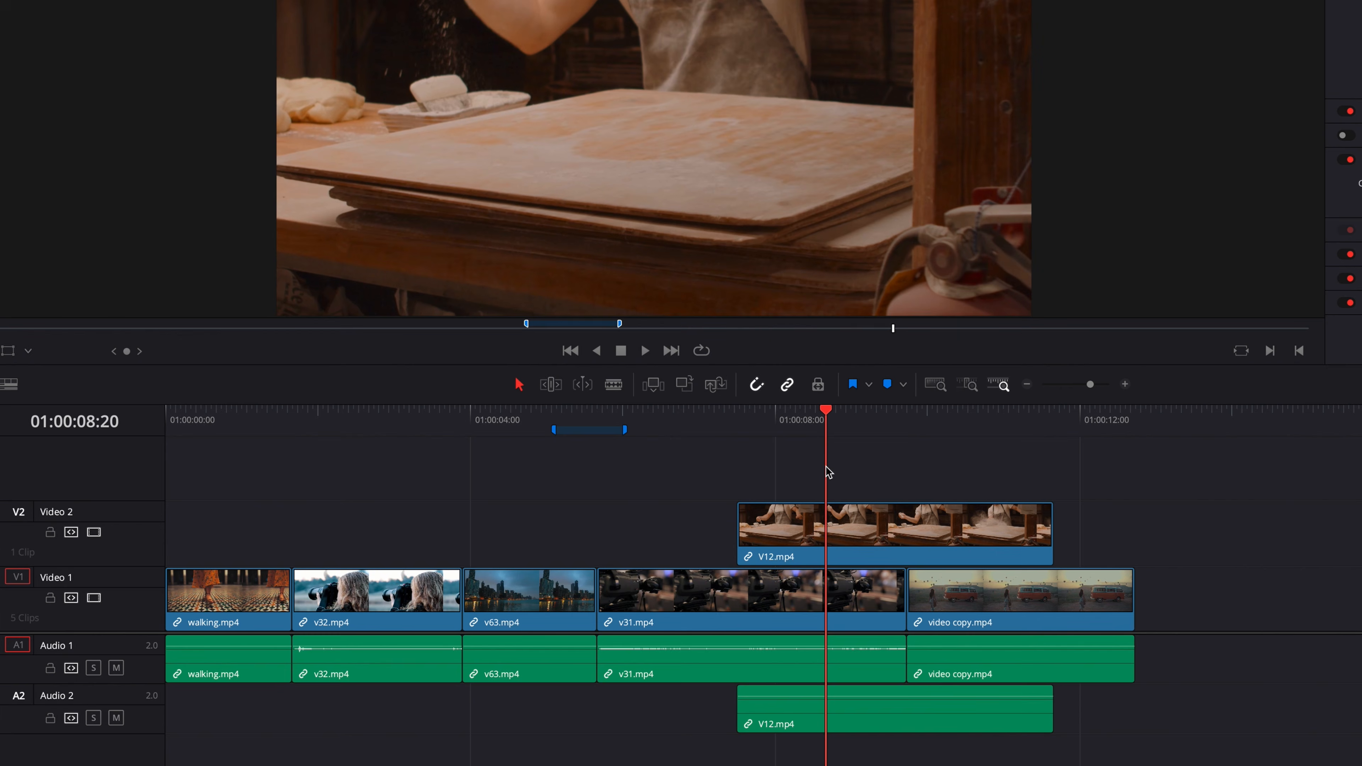
pyautogui.press('i')
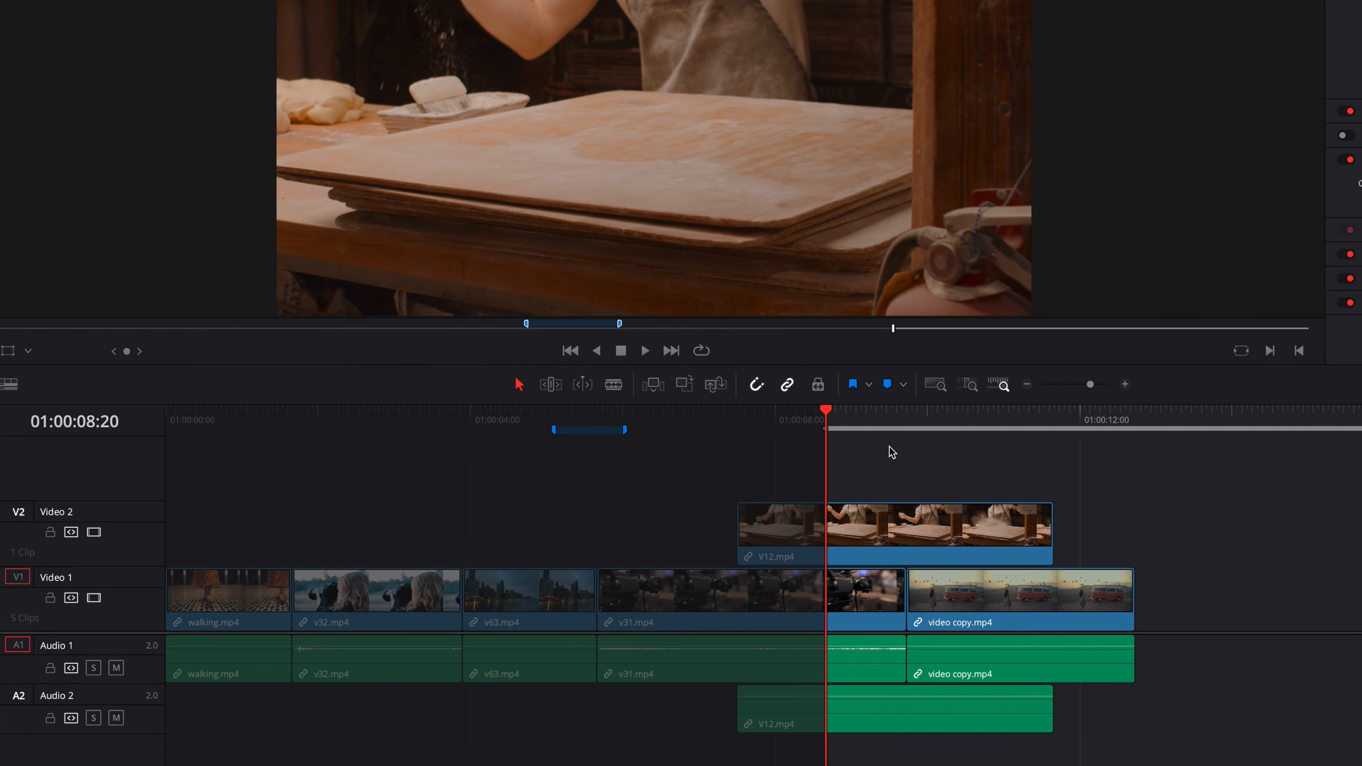
pyautogui.moveTo(890, 420); pyautogui.dragTo(891, 421)
pyautogui.press('o')
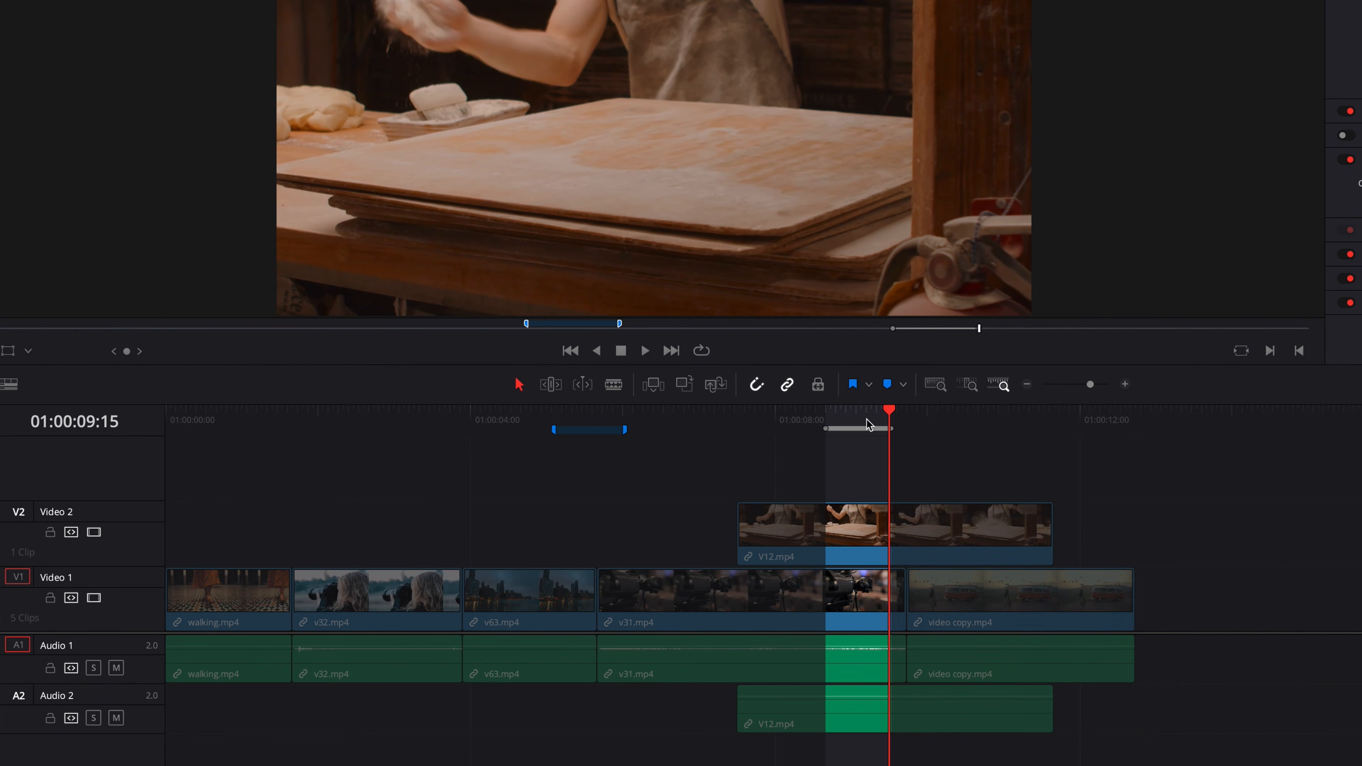
pyautogui.rightClick(861, 429)
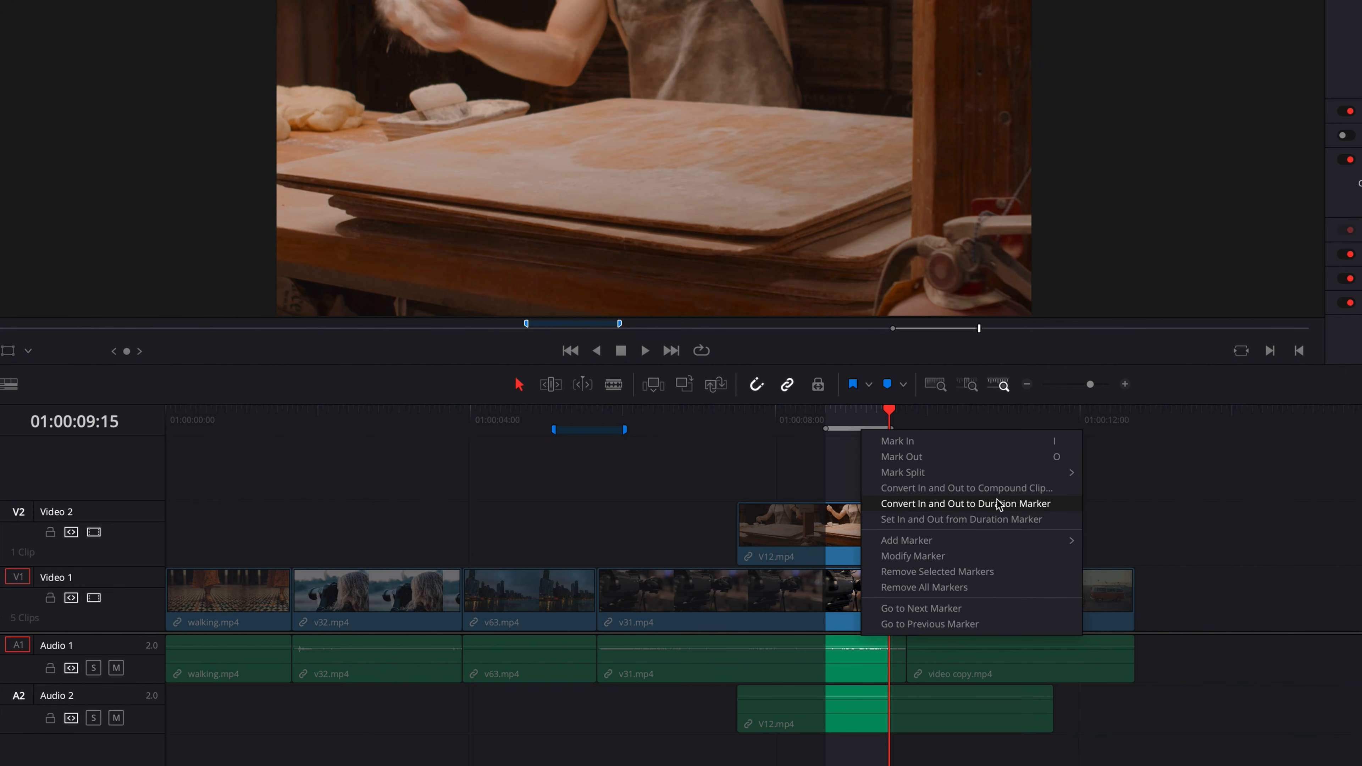
pyautogui.click(1016, 504)
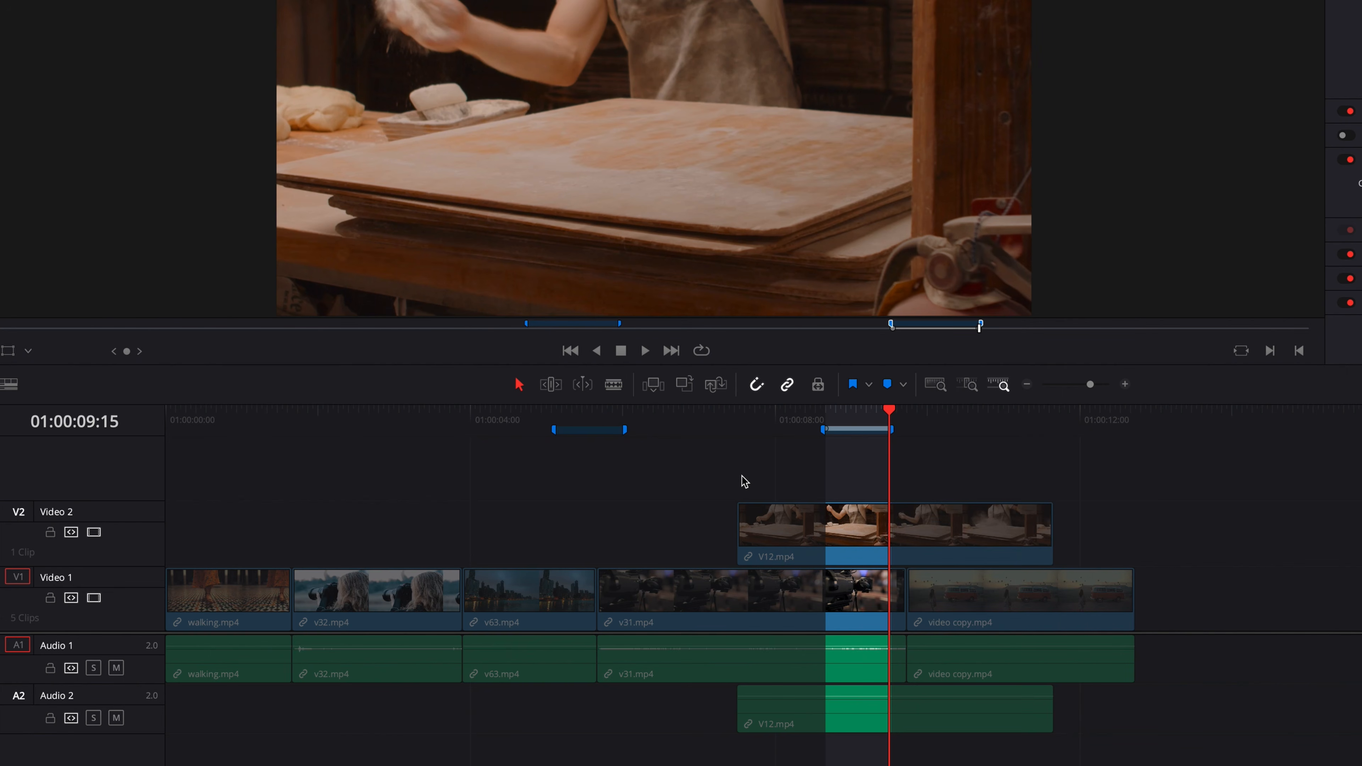
# - Clear the timeline's In and Out points, set them from the first duration marker, and clear them again
pyautogui.hotkey('alt', 'x')
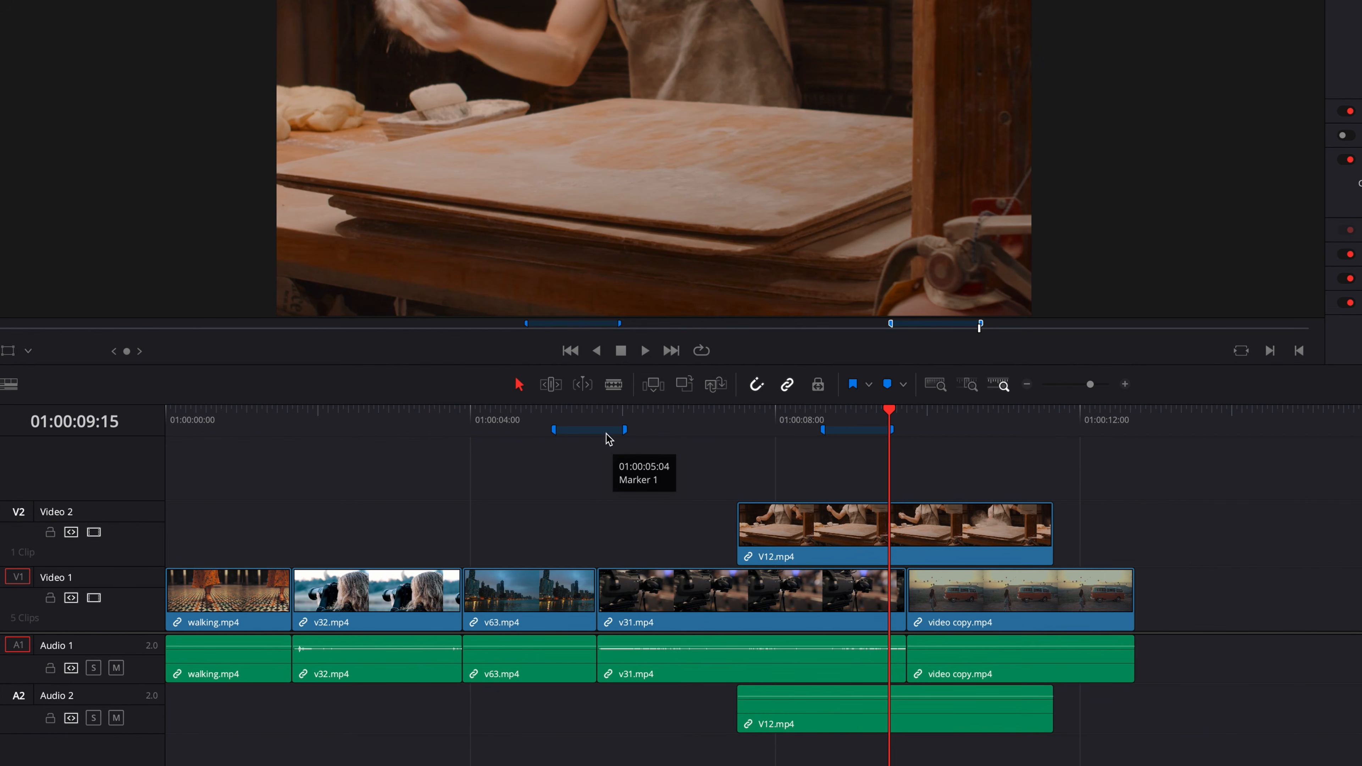
pyautogui.rightClick(593, 435)
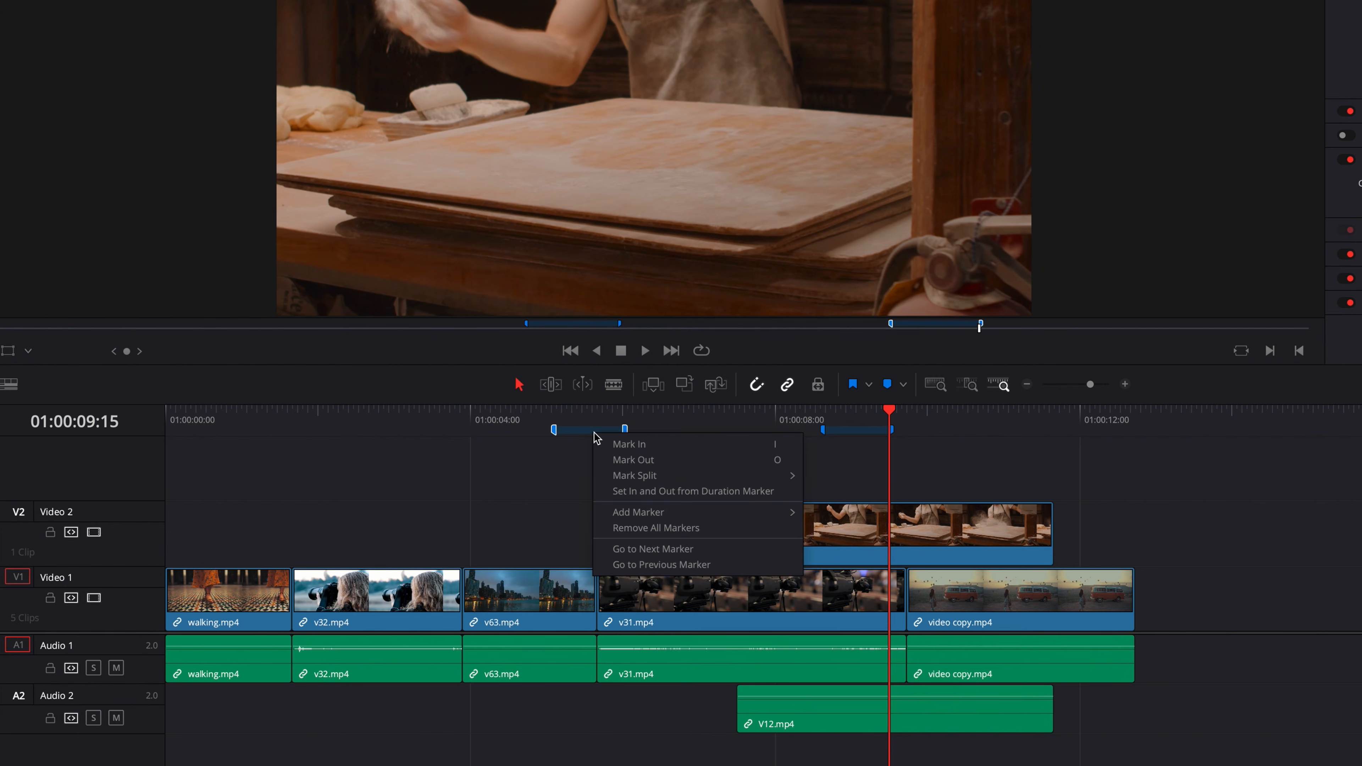
pyautogui.click(789, 494)
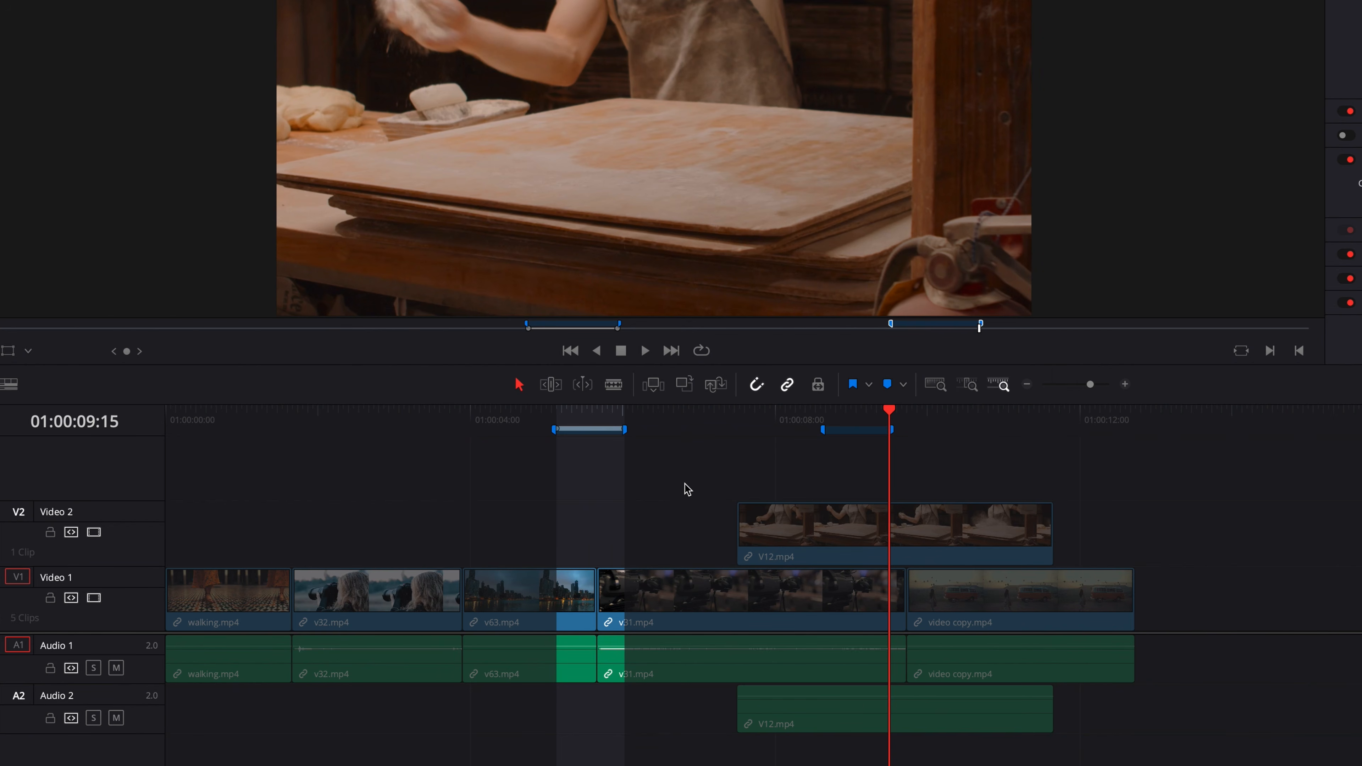
pyautogui.hotkey('alt', 'x')
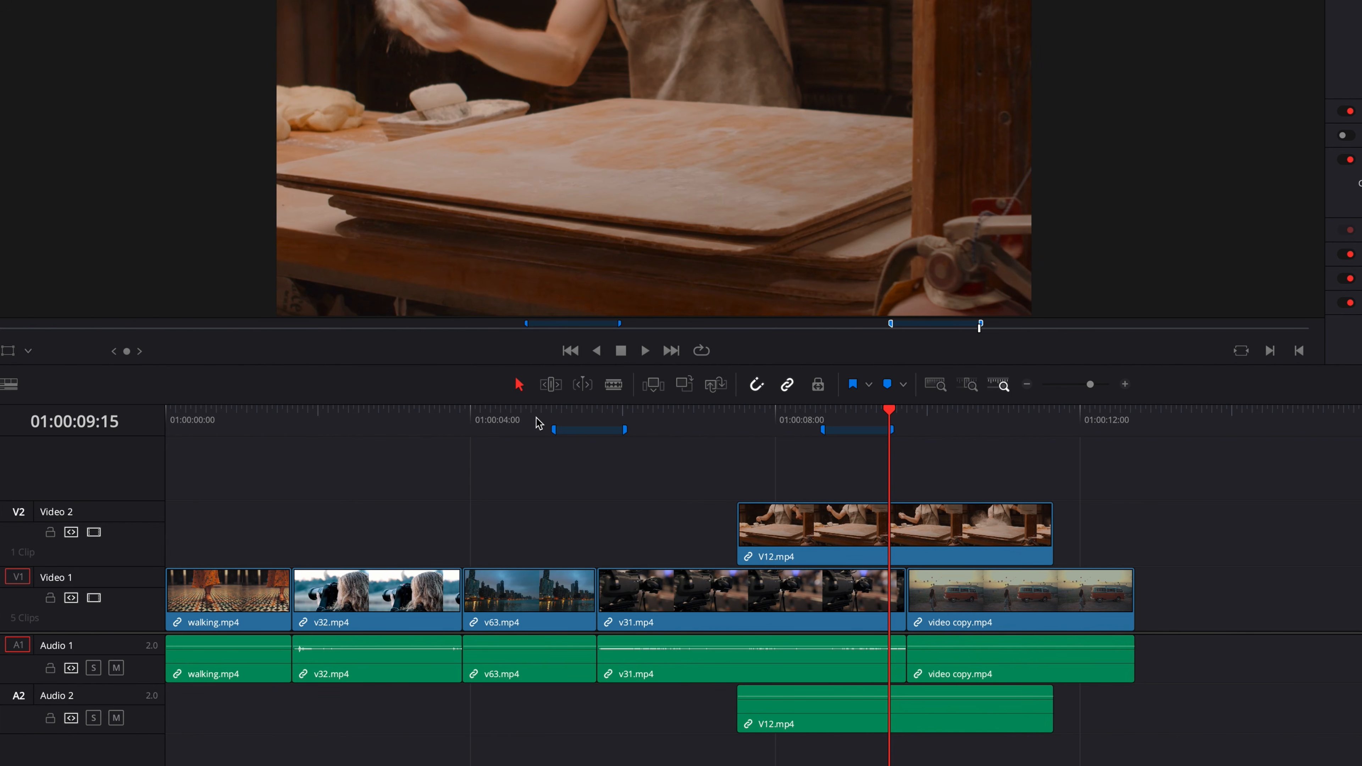
# - Mark an In point within v32.mp4 and an Out point at 01:00:04:09 within v63.mp4
pyautogui.moveTo(467, 422); pyautogui.dragTo(160, 466)
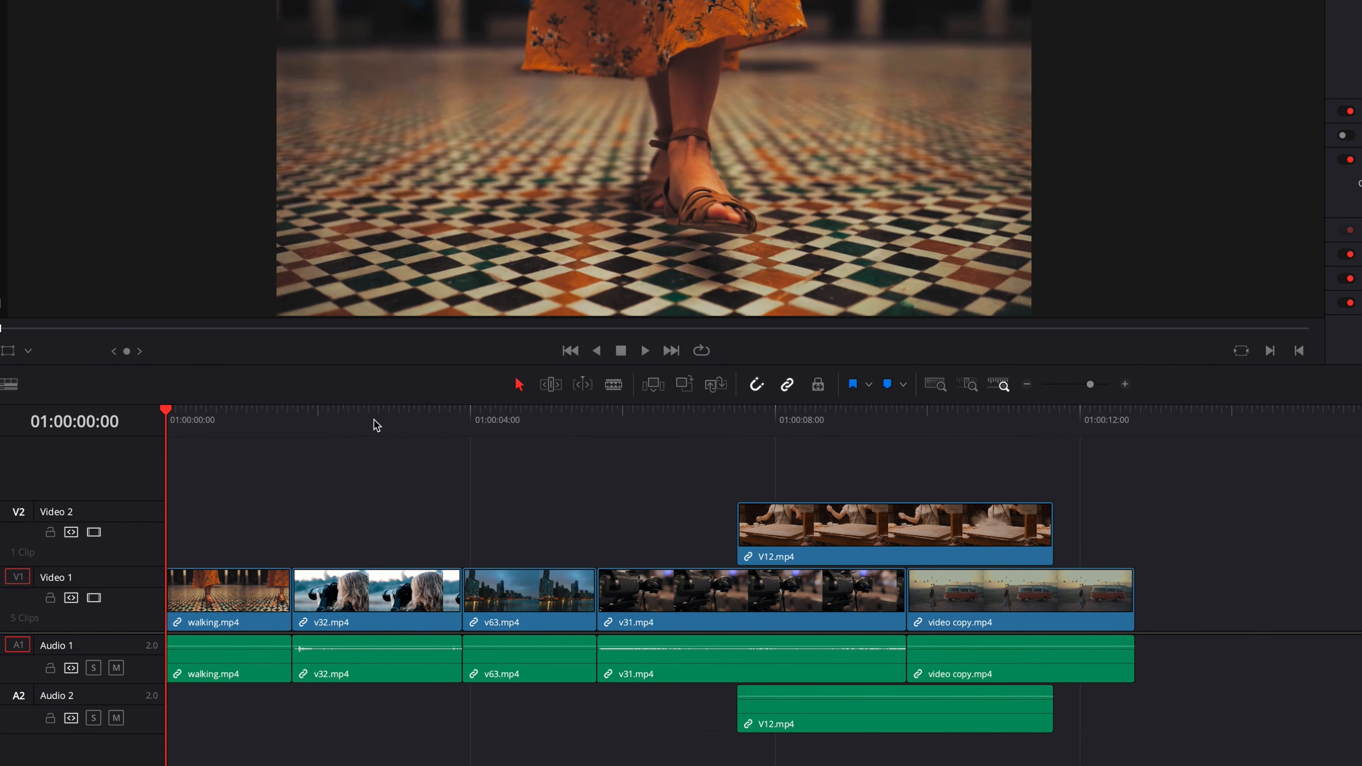
pyautogui.moveTo(379, 422); pyautogui.dragTo(492, 413)
pyautogui.press('i')
pyautogui.press('o')
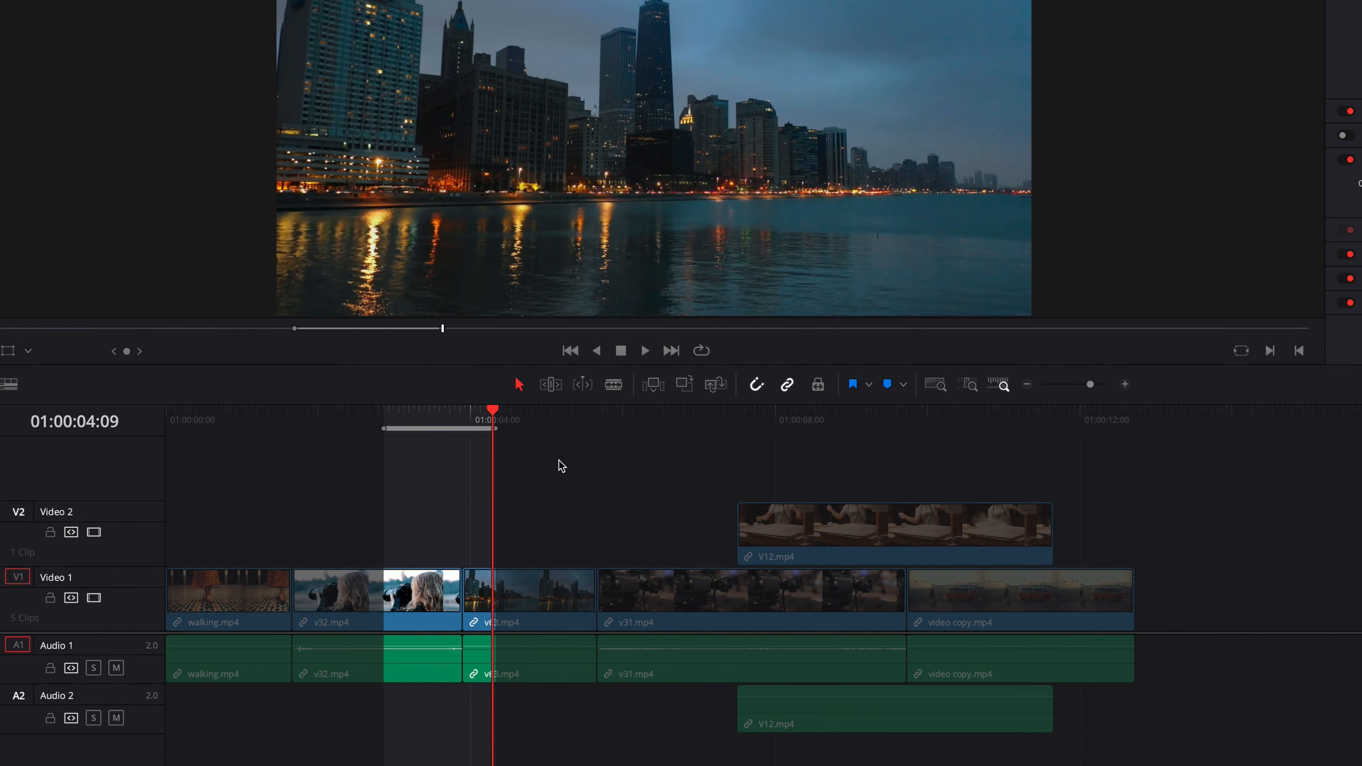
# - Convert the In and Out range across v32.mp4 and v63.mp4 to Compound Clip 1, and play it in the source viewer
pyautogui.rightClick(444, 431)
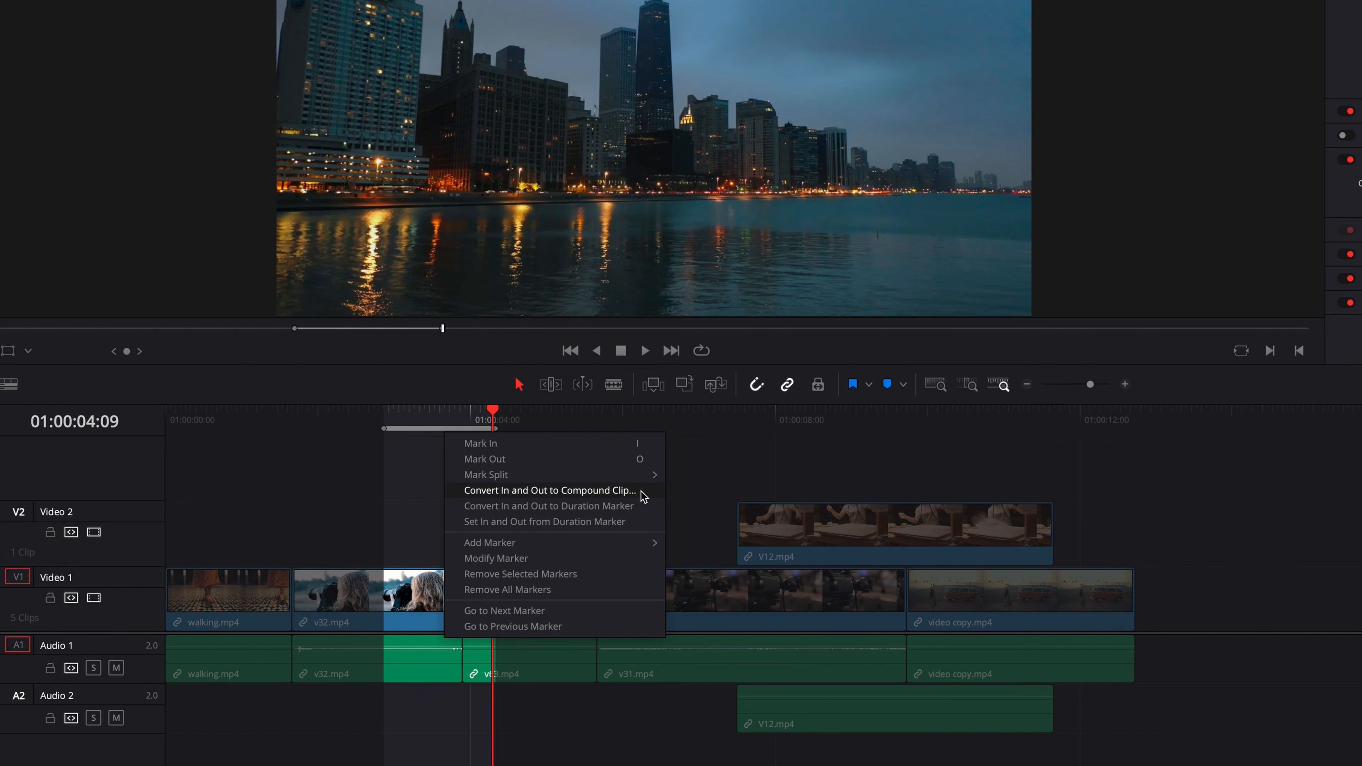
pyautogui.click(653, 496)
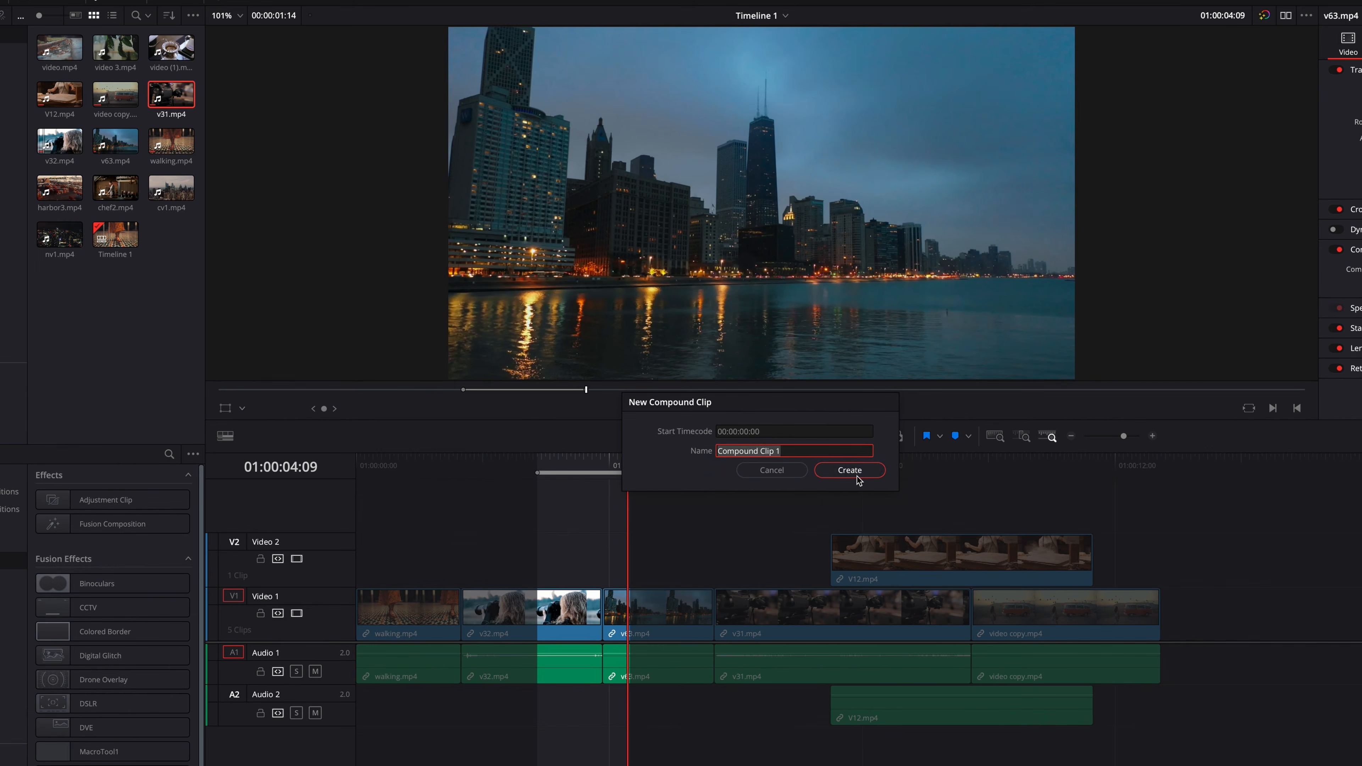
pyautogui.click(856, 476)
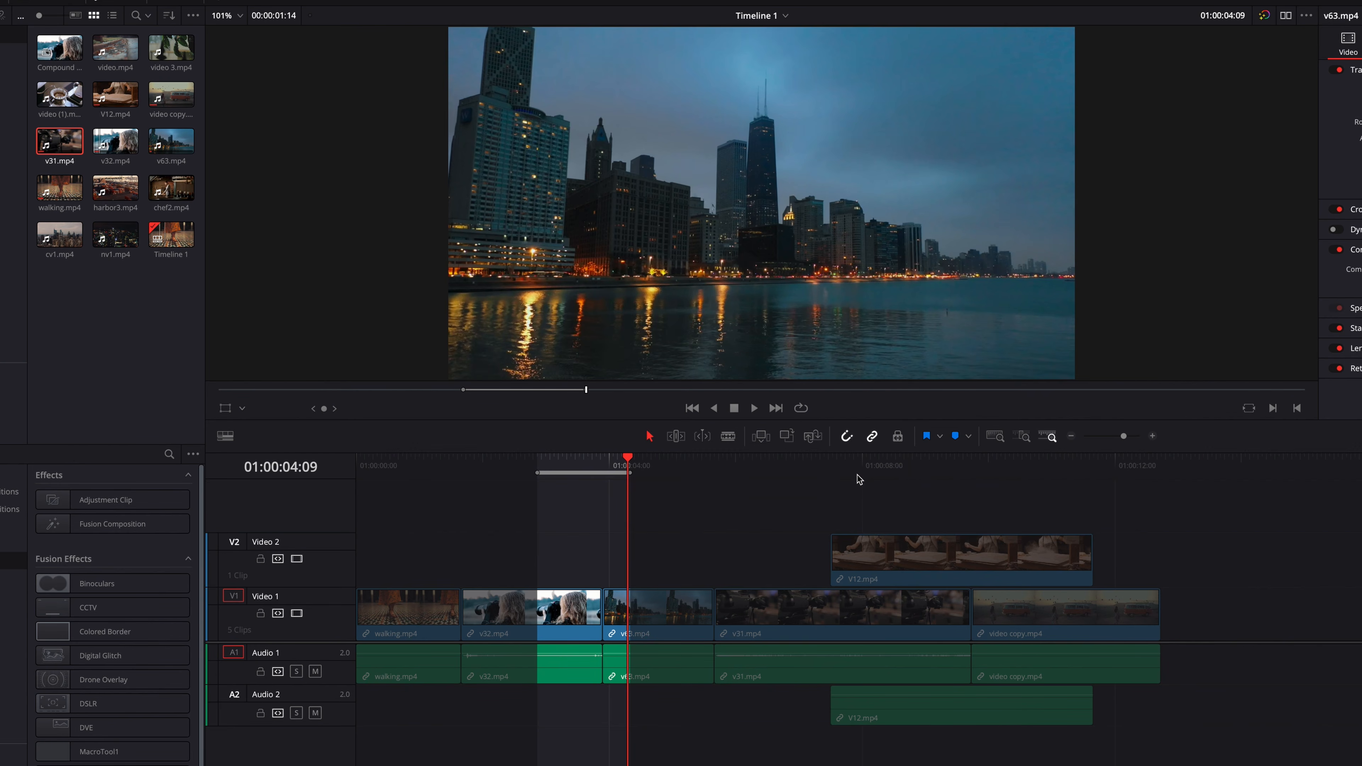
pyautogui.doubleClick(52, 53)
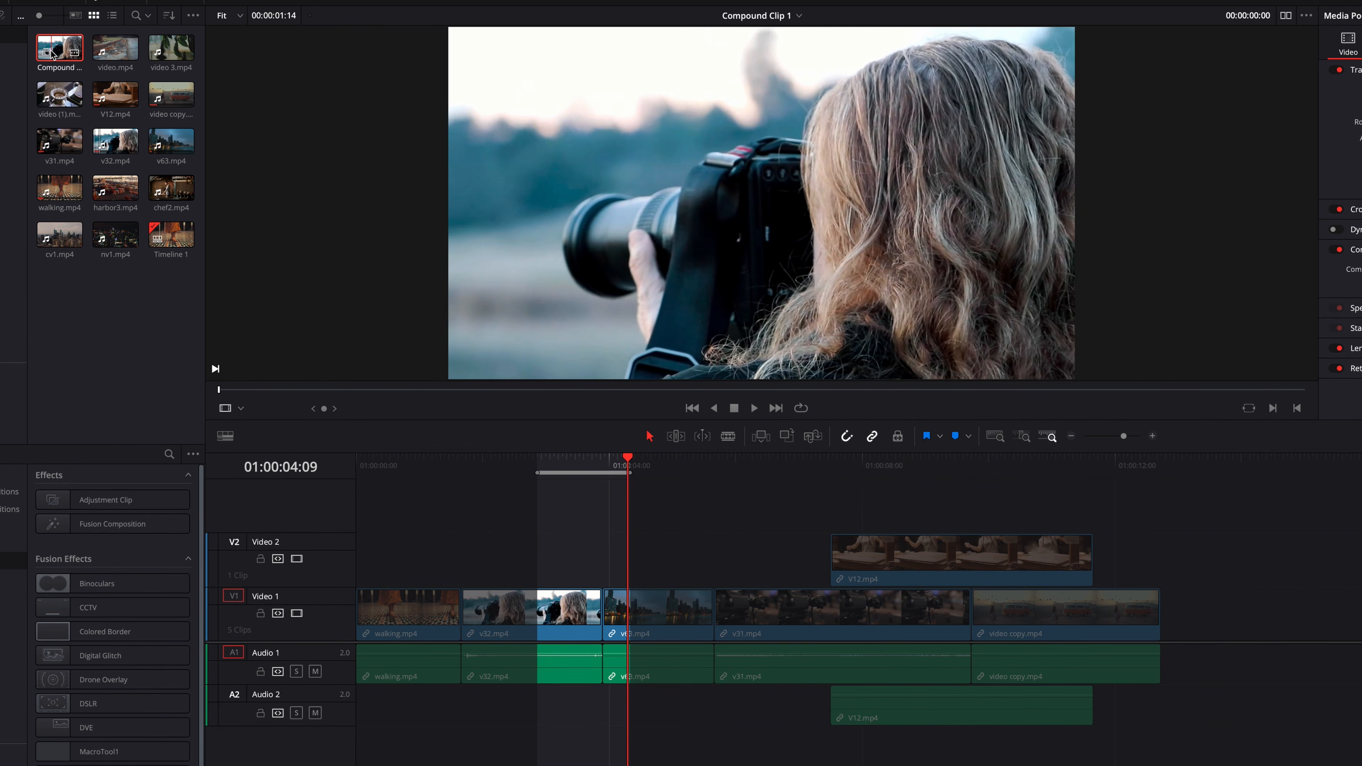
pyautogui.press('space')
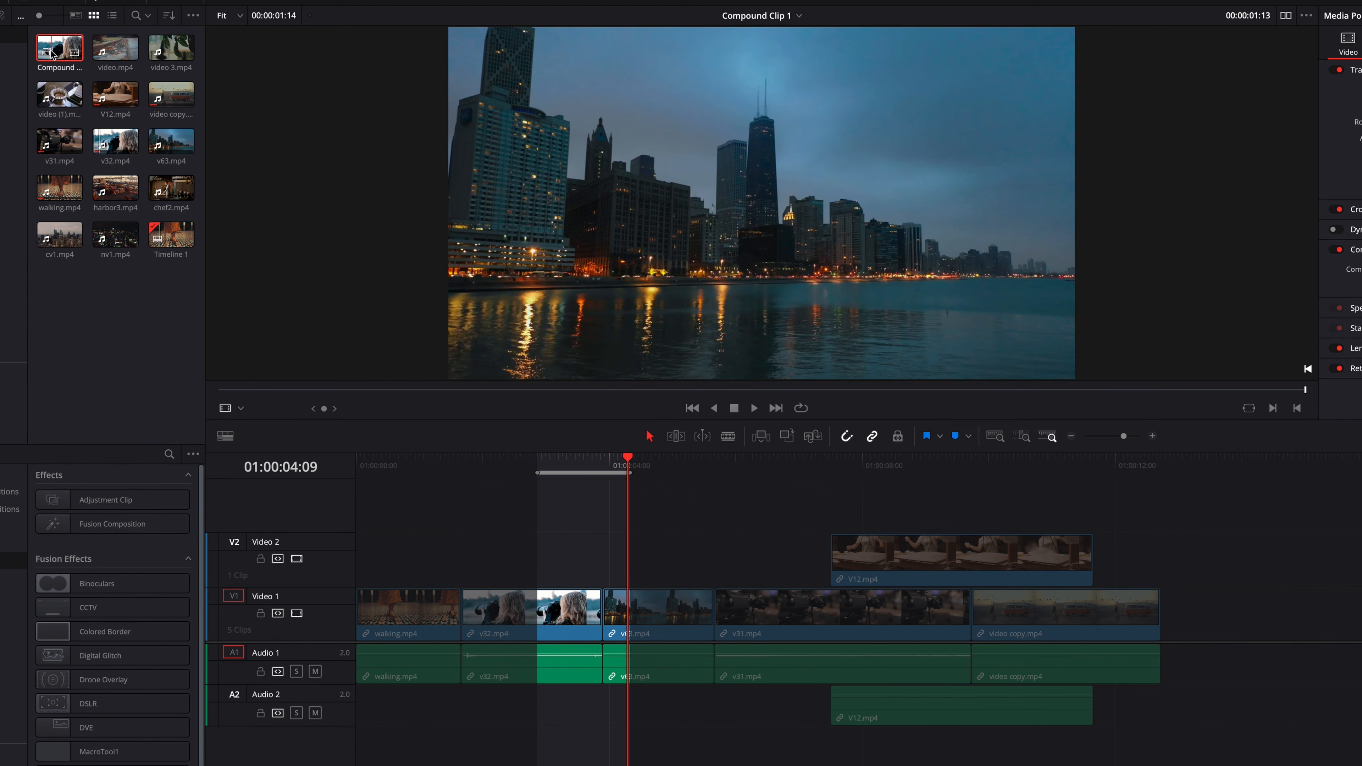
# - Mark an In point on v31.mp4 before V12.mp4 begins, and an Out point at 01:00:08:08 across both clips
pyautogui.click(846, 463)
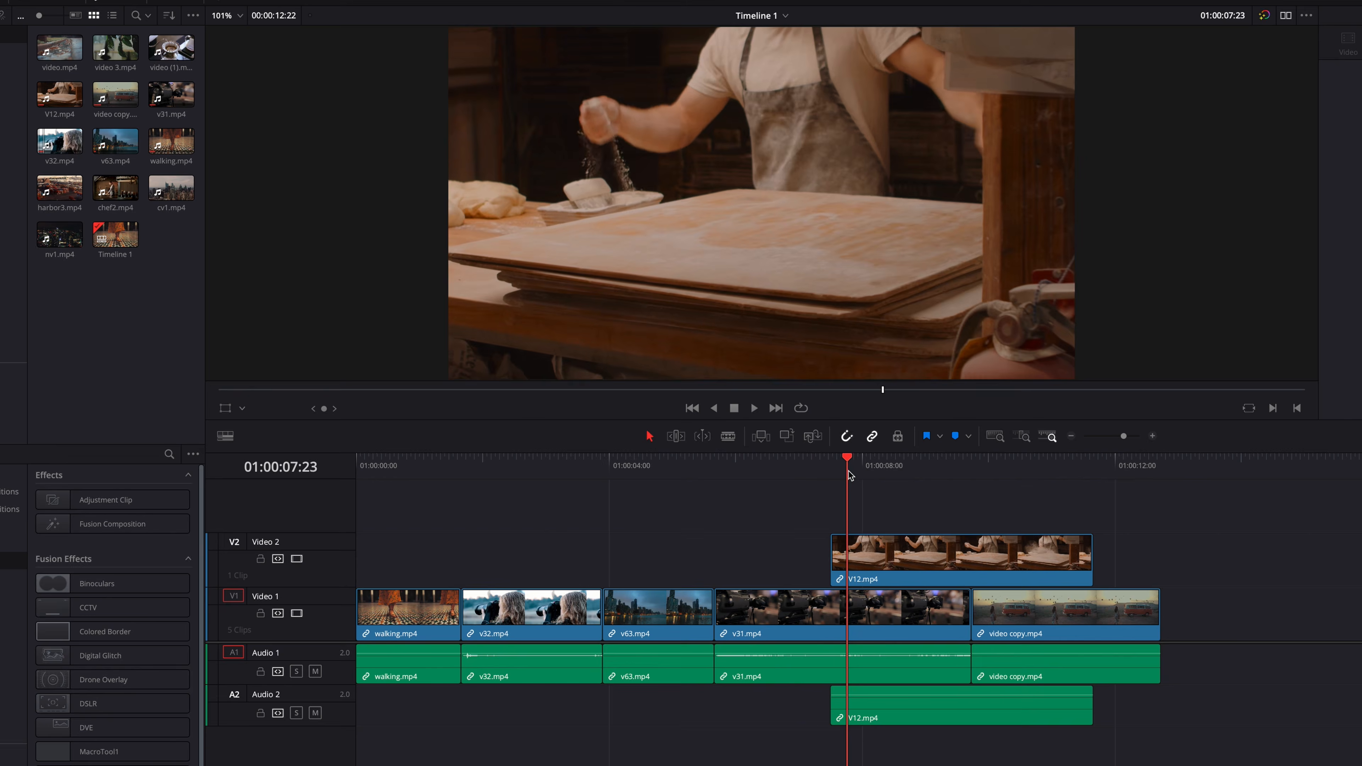
pyautogui.click(802, 462)
pyautogui.press('i')
pyautogui.click(878, 463)
pyautogui.press('o')
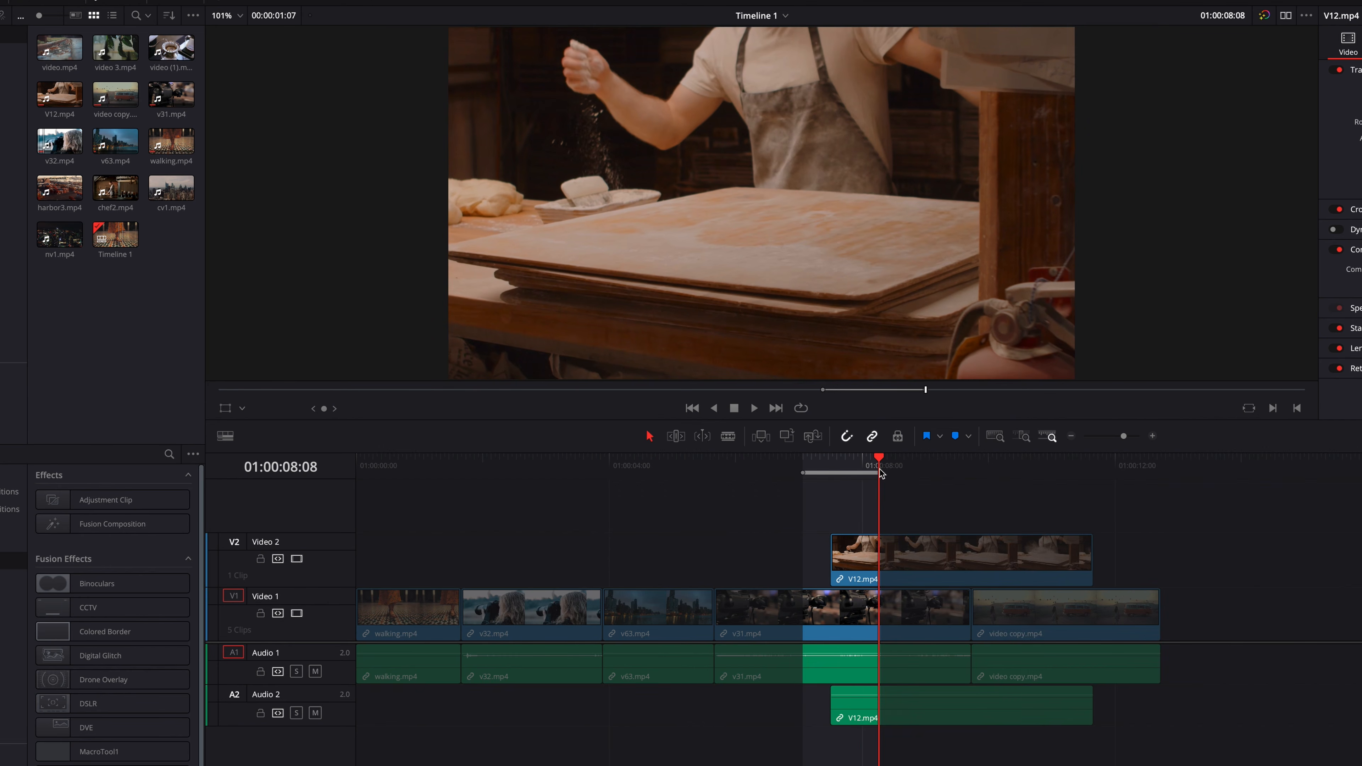
# - Convert the range across v31.mp4 and V12.mp4 to Compound Clip 1, preview it in the source viewer, and undo its creation
pyautogui.rightClick(852, 473)
pyautogui.click(938, 521)
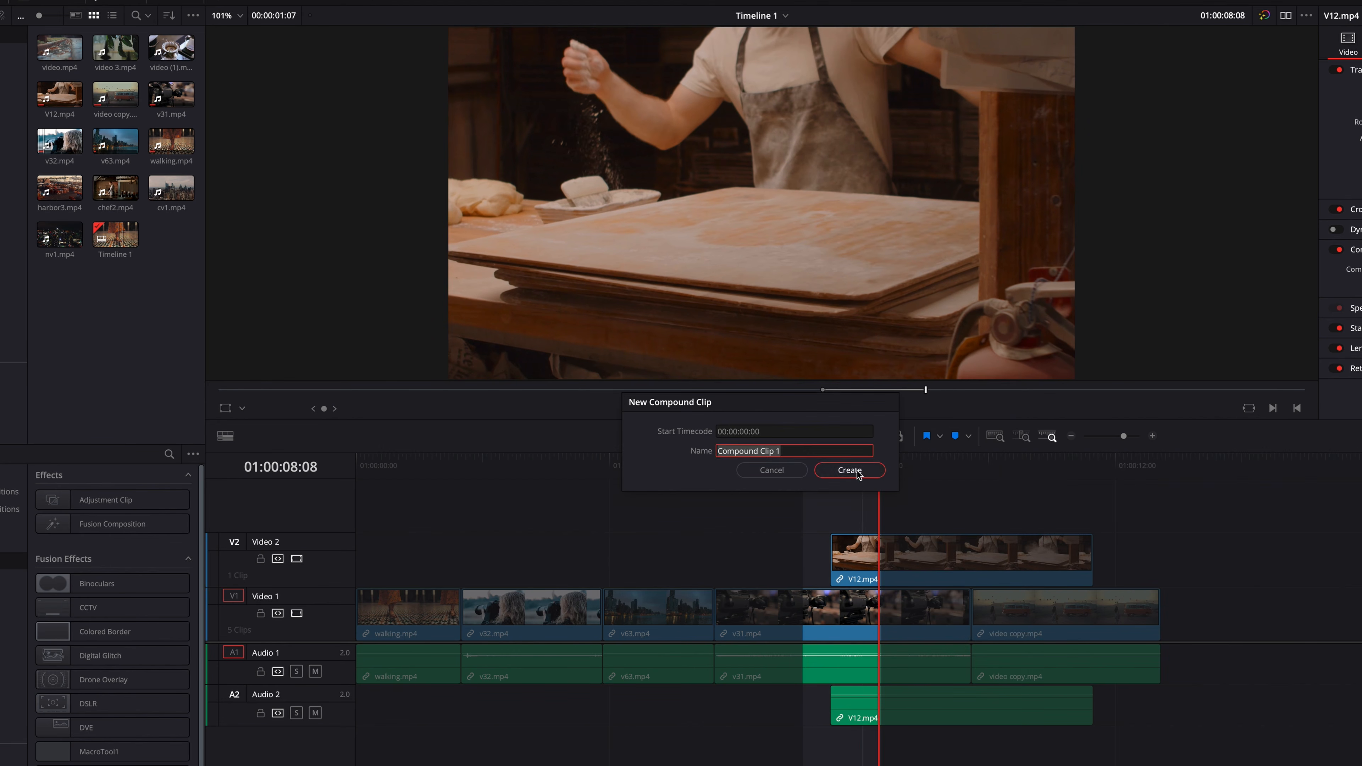
pyautogui.click(851, 470)
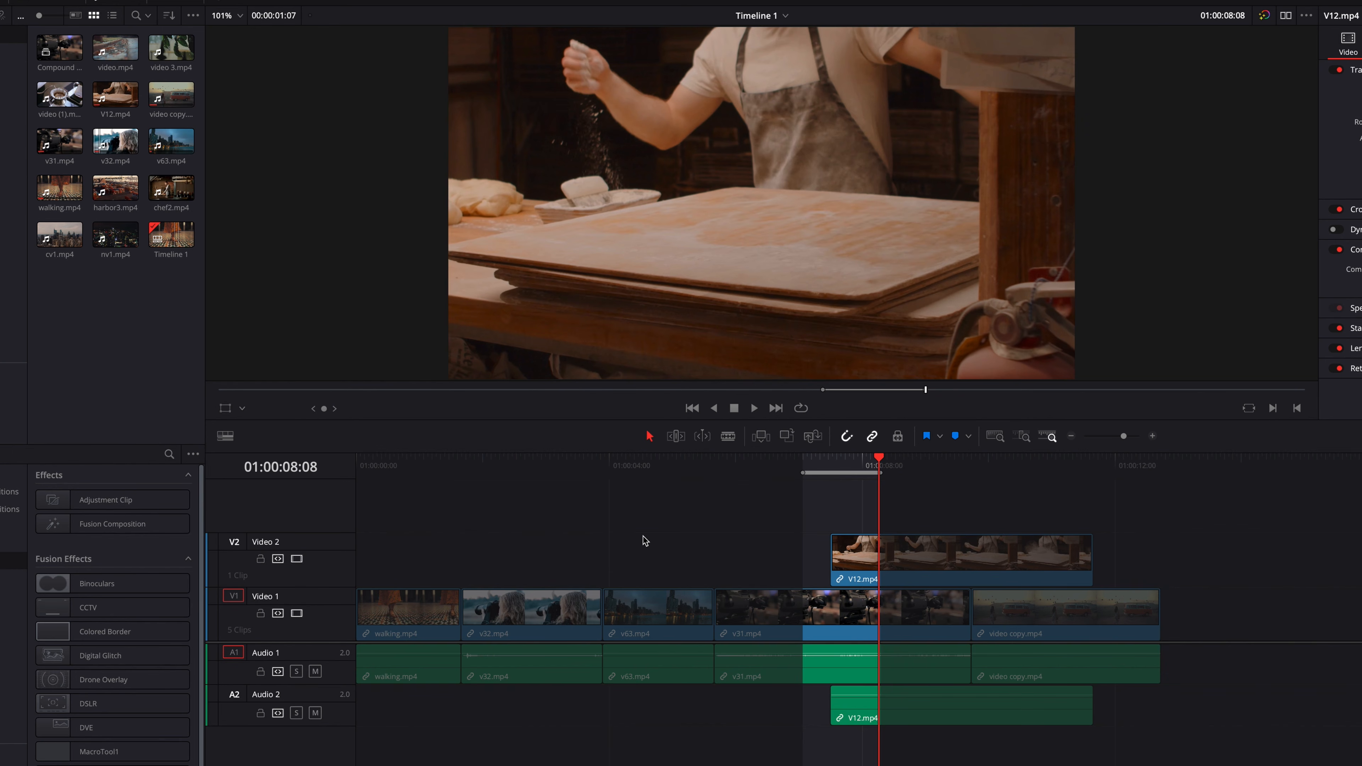
pyautogui.click(53, 47)
pyautogui.doubleClick(53, 47)
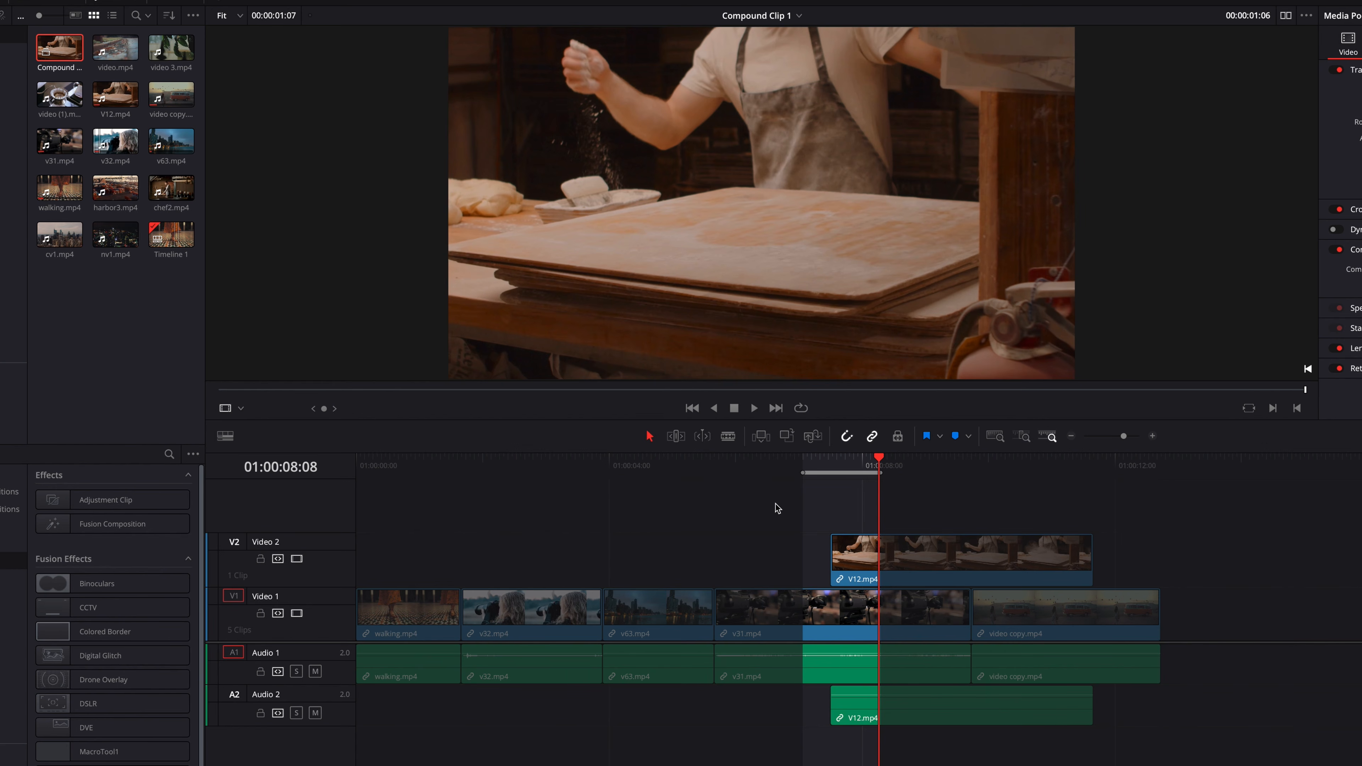
pyautogui.click(750, 508)
pyautogui.hotkey('ctrl', 'z')
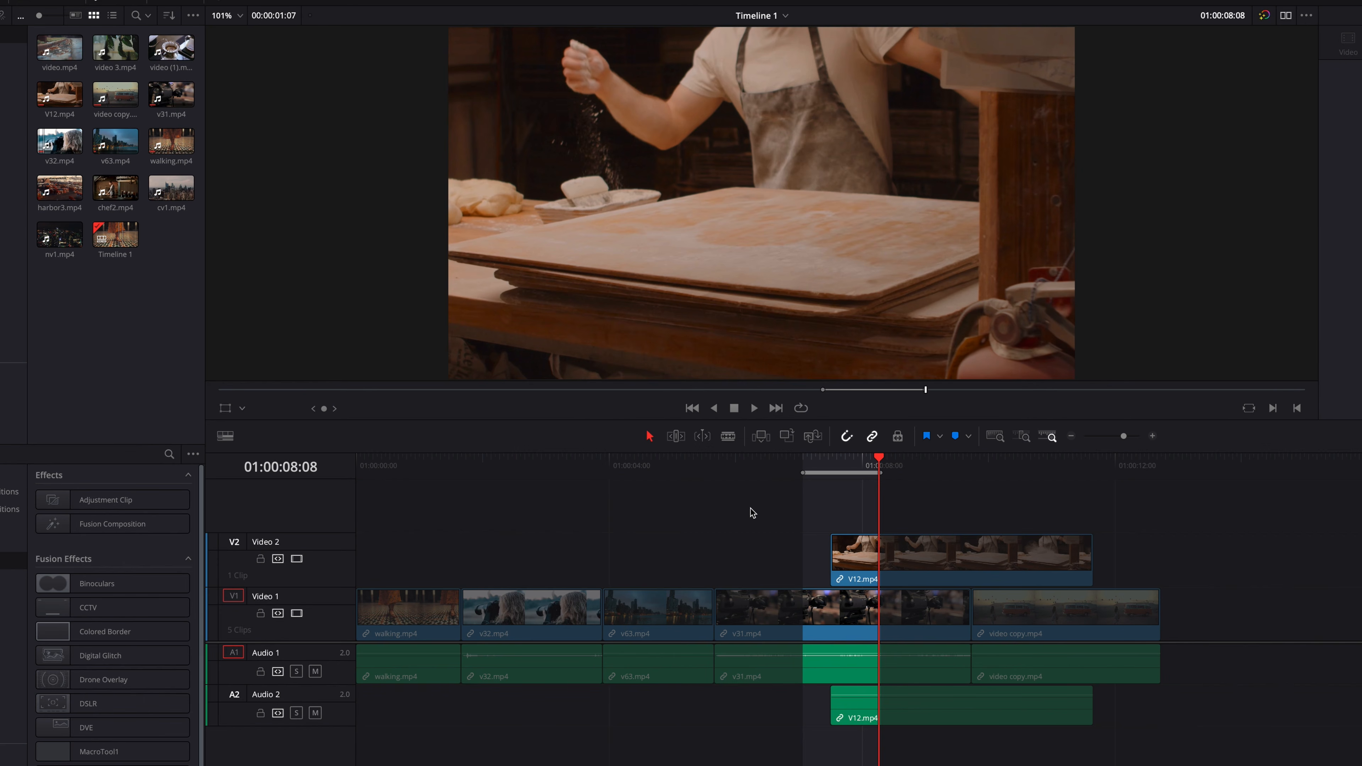
# - Clear the In and Out points and combine the whole V12.mp4 and v31.mp4 clips into Compound Clip 1
pyautogui.hotkey('alt', 'x')
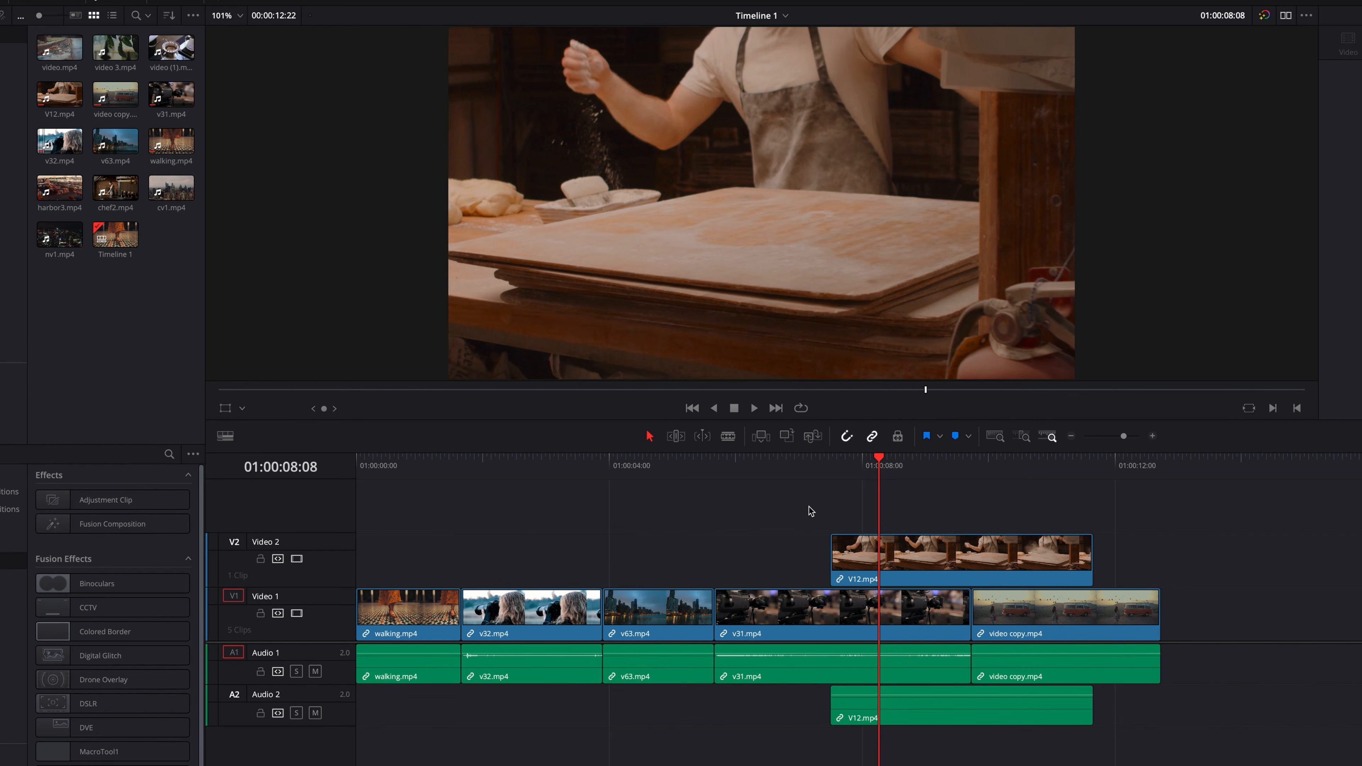
pyautogui.moveTo(803, 506); pyautogui.dragTo(870, 604)
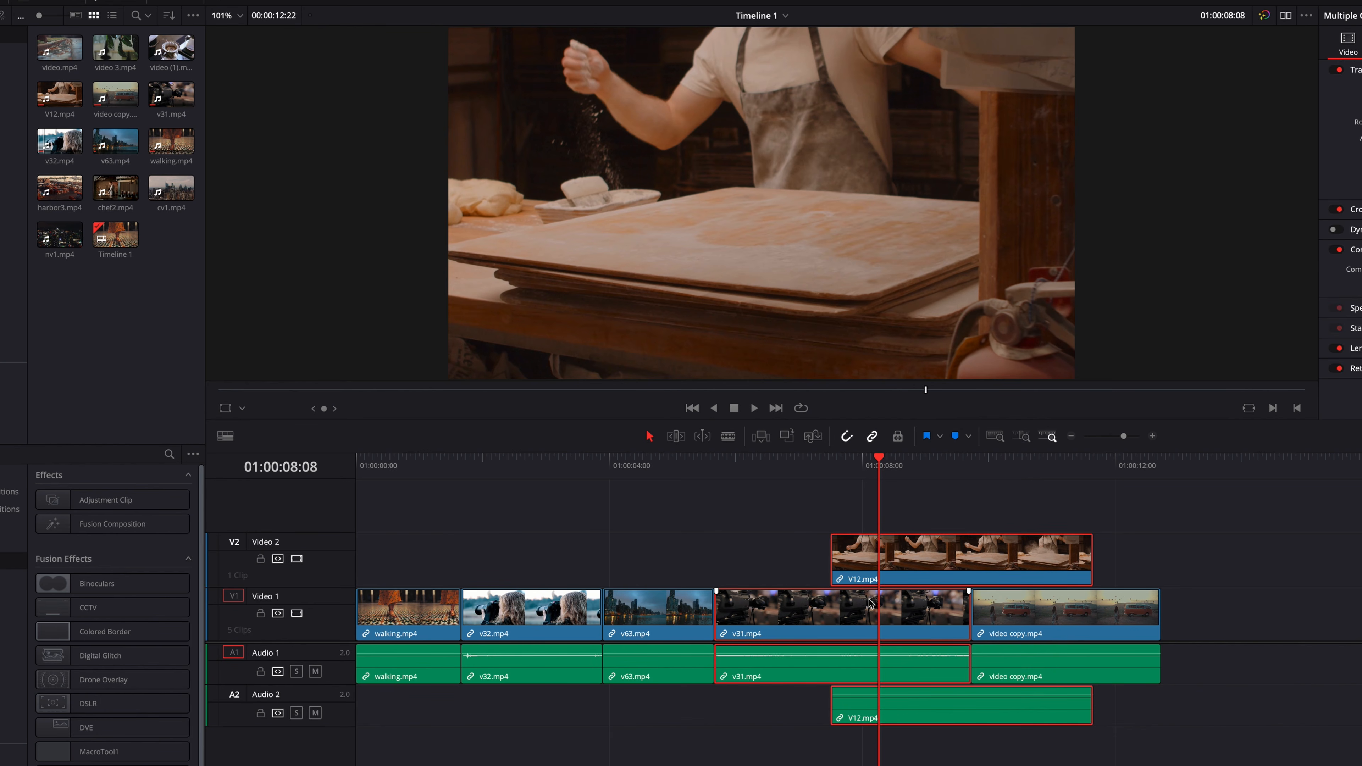
pyautogui.rightClick(839, 608)
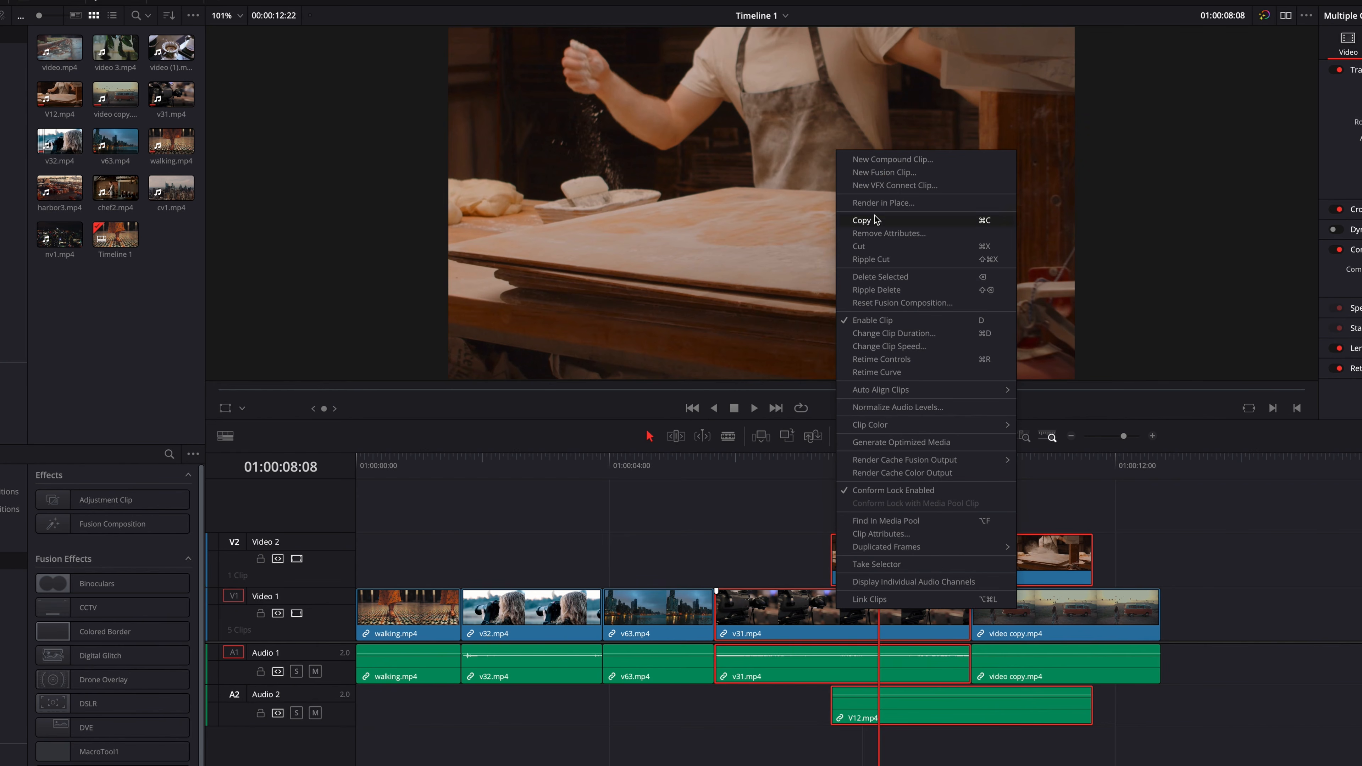
pyautogui.click(906, 160)
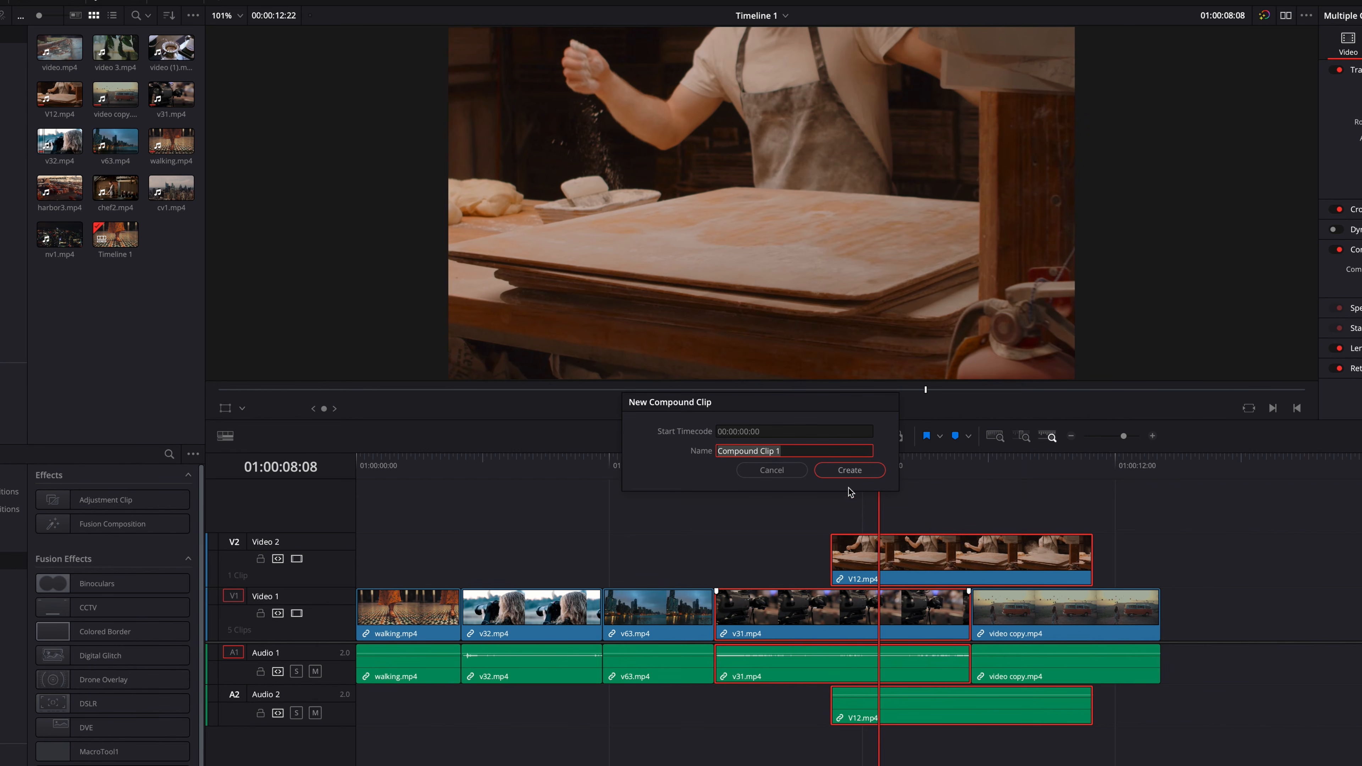
pyautogui.click(848, 469)
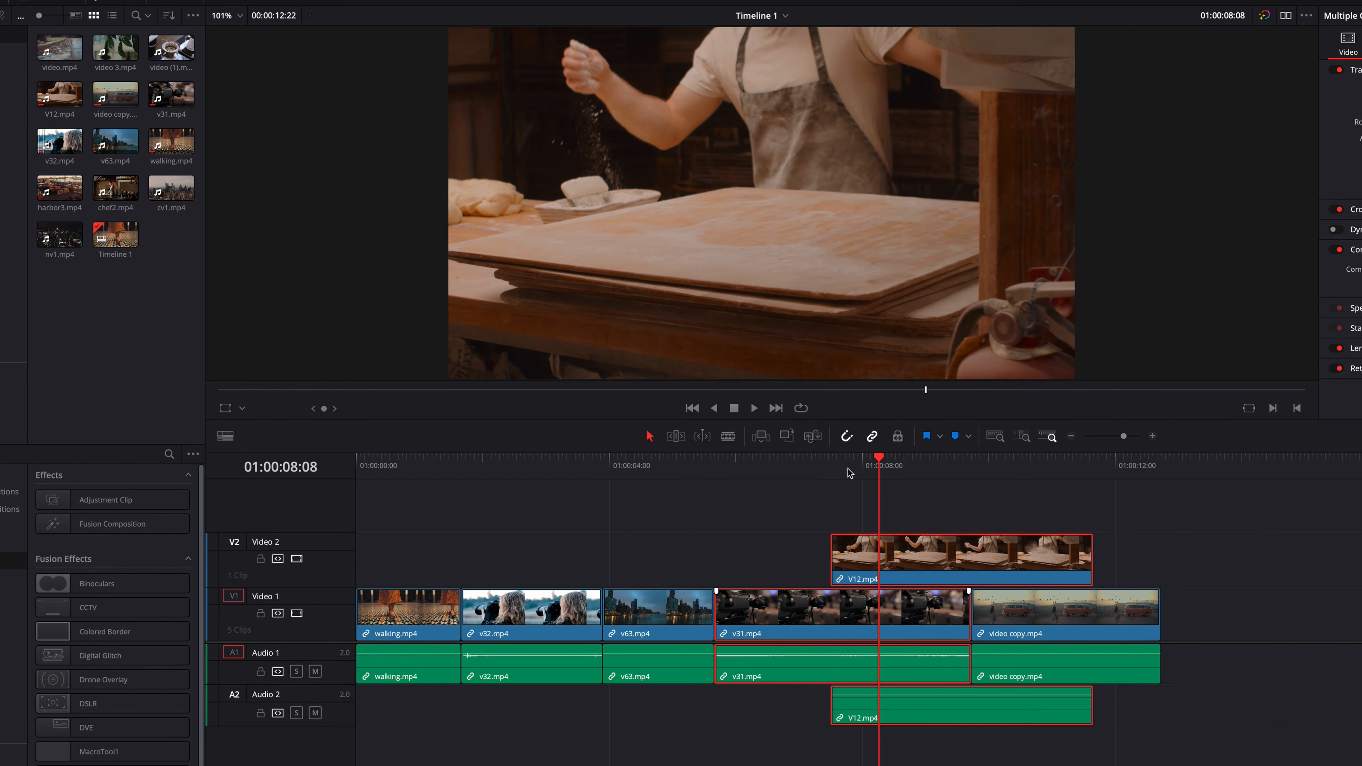
# - Mark the timeline from 01:00:07:10 to 01:00:08:07 over the compound clip and deselect the clip
pyautogui.click(819, 461)
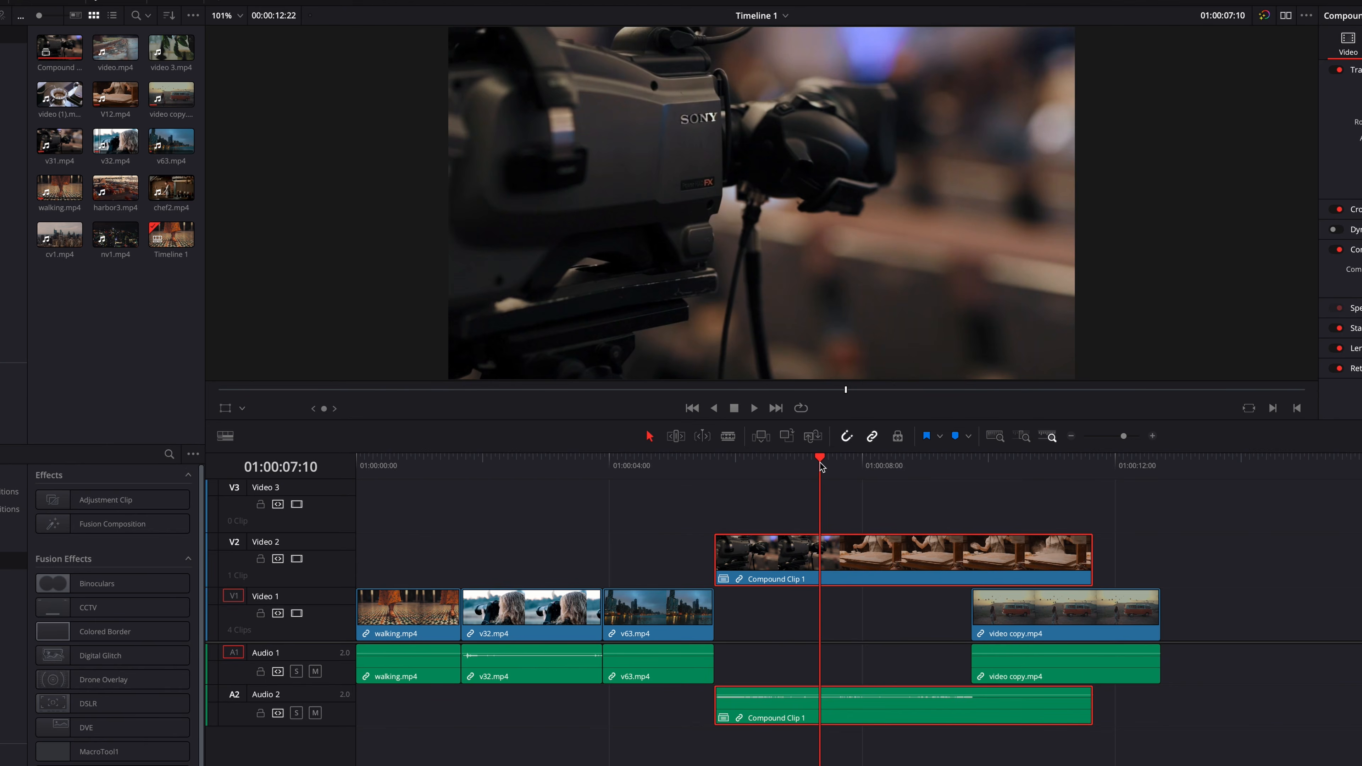
pyautogui.press('i')
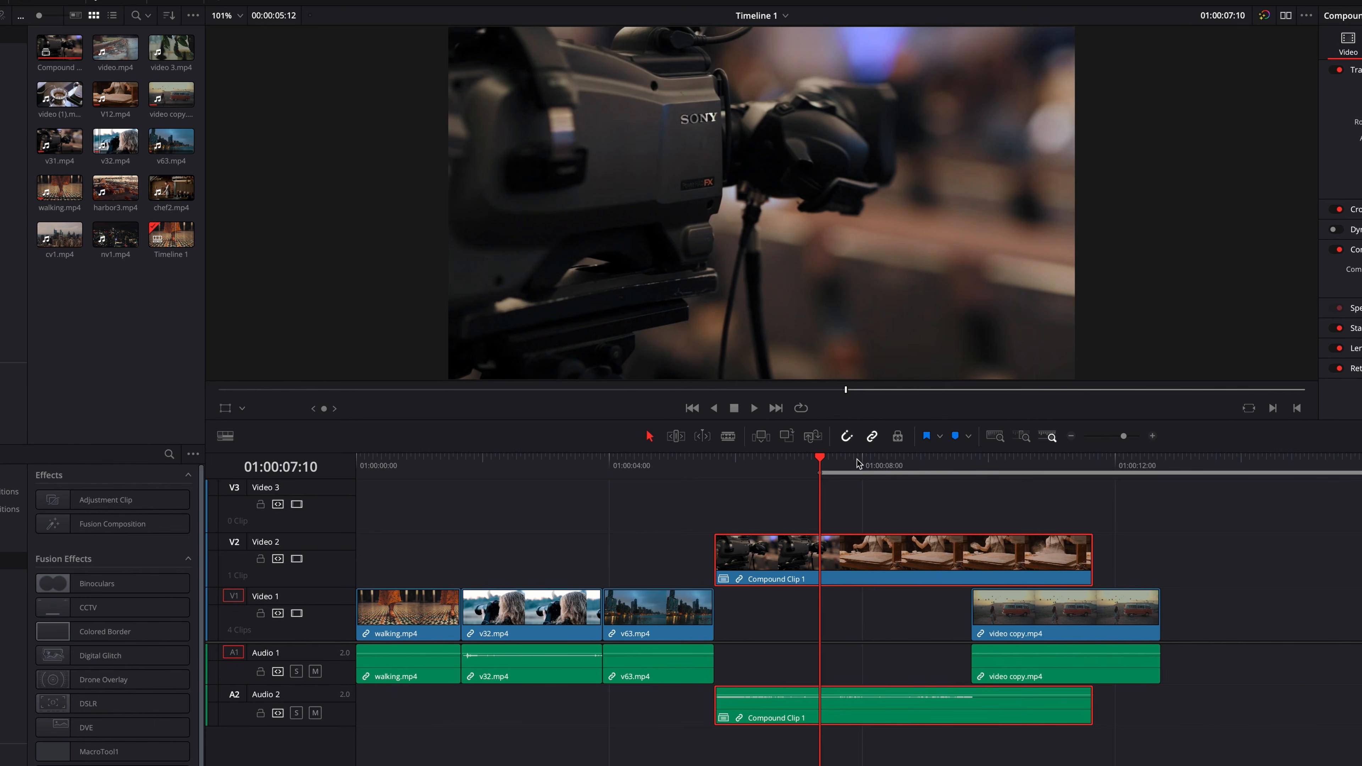
pyautogui.moveTo(862, 462); pyautogui.dragTo(877, 466)
pyautogui.press('o')
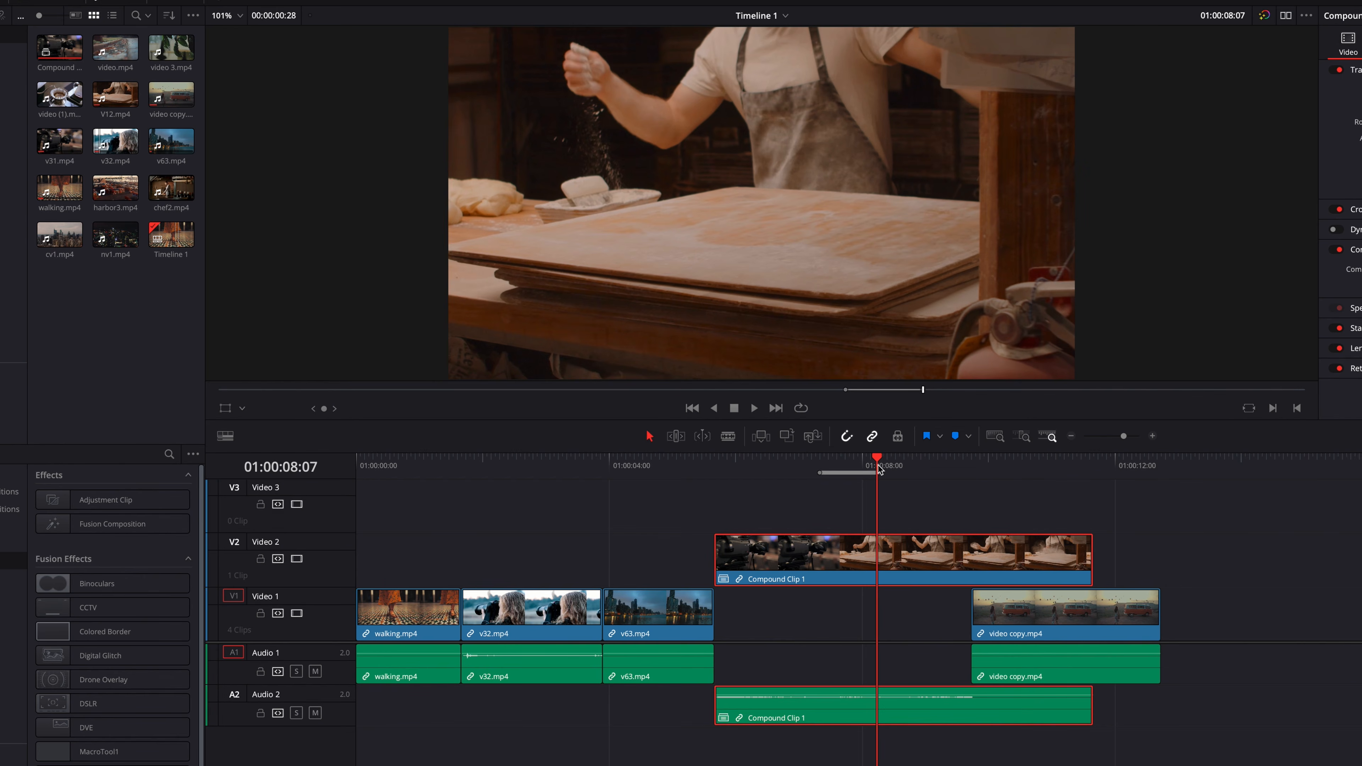
pyautogui.click(906, 491)
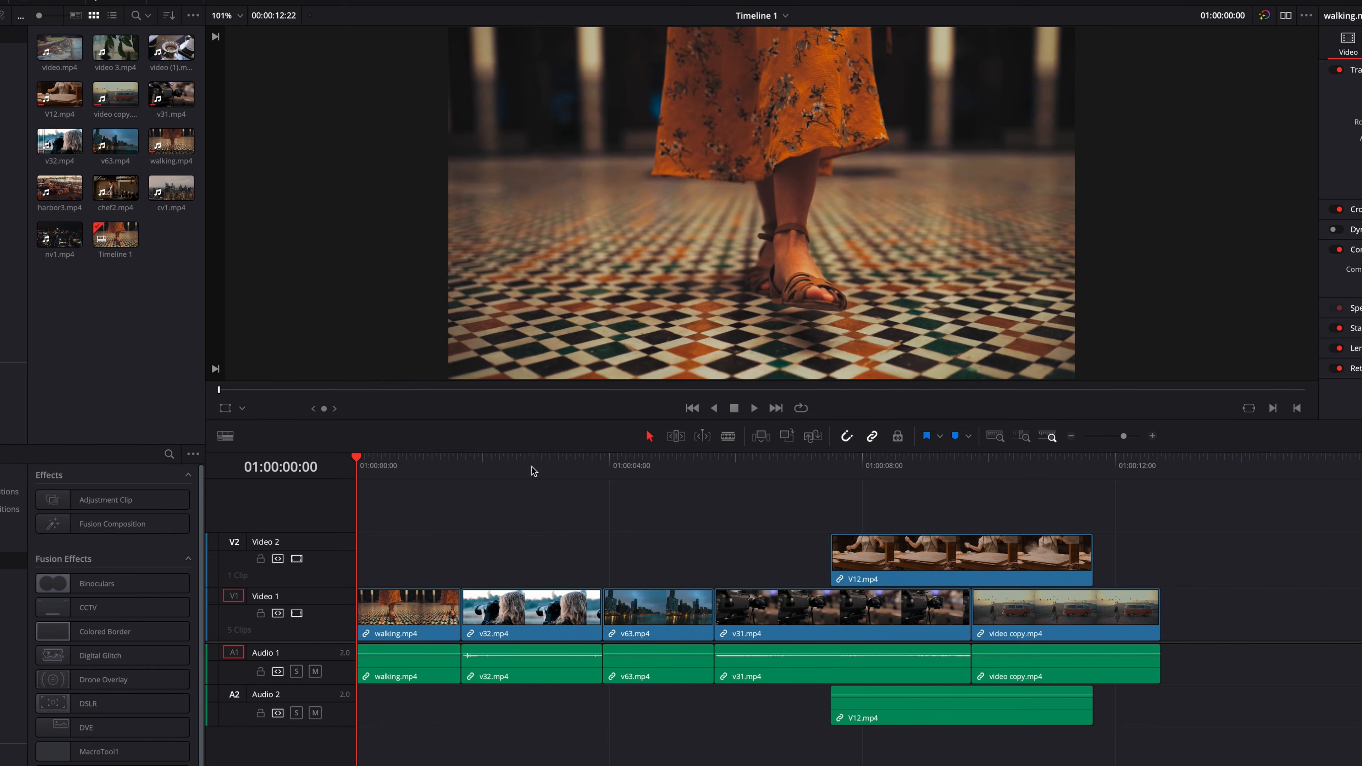
# - Mark the timeline from 01:00:03:12 to 01:00:04:08 across v32.mp4 and v63.mp4
pyautogui.click(571, 466)
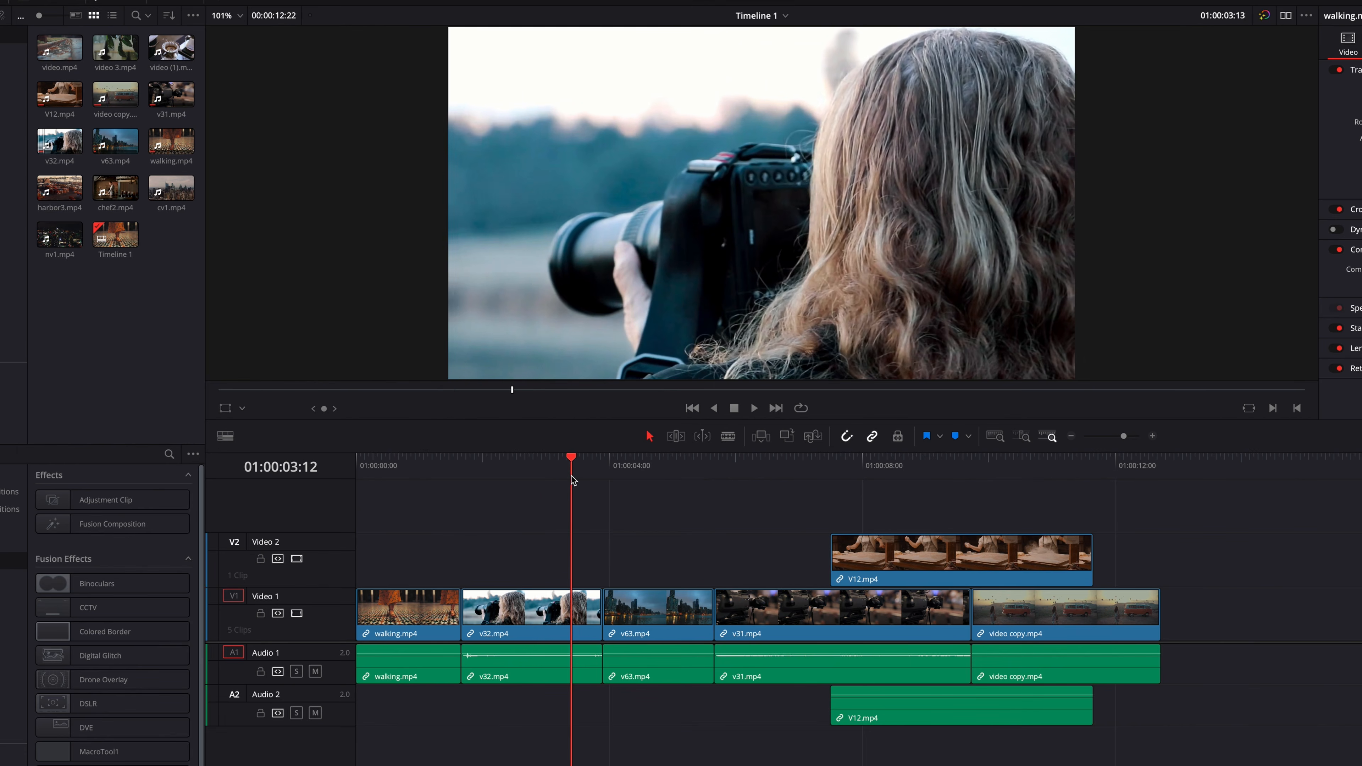
pyautogui.press('i')
pyautogui.click(625, 467)
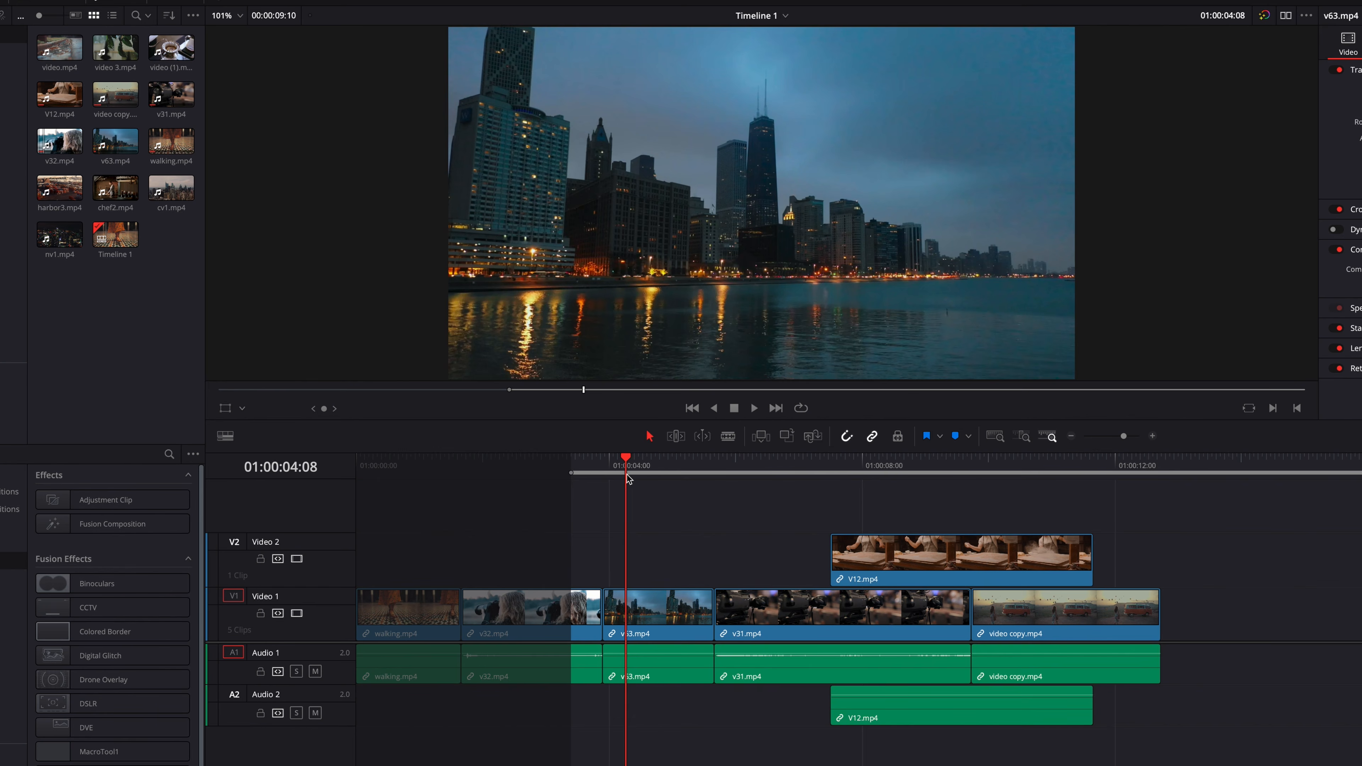
pyautogui.press('o')
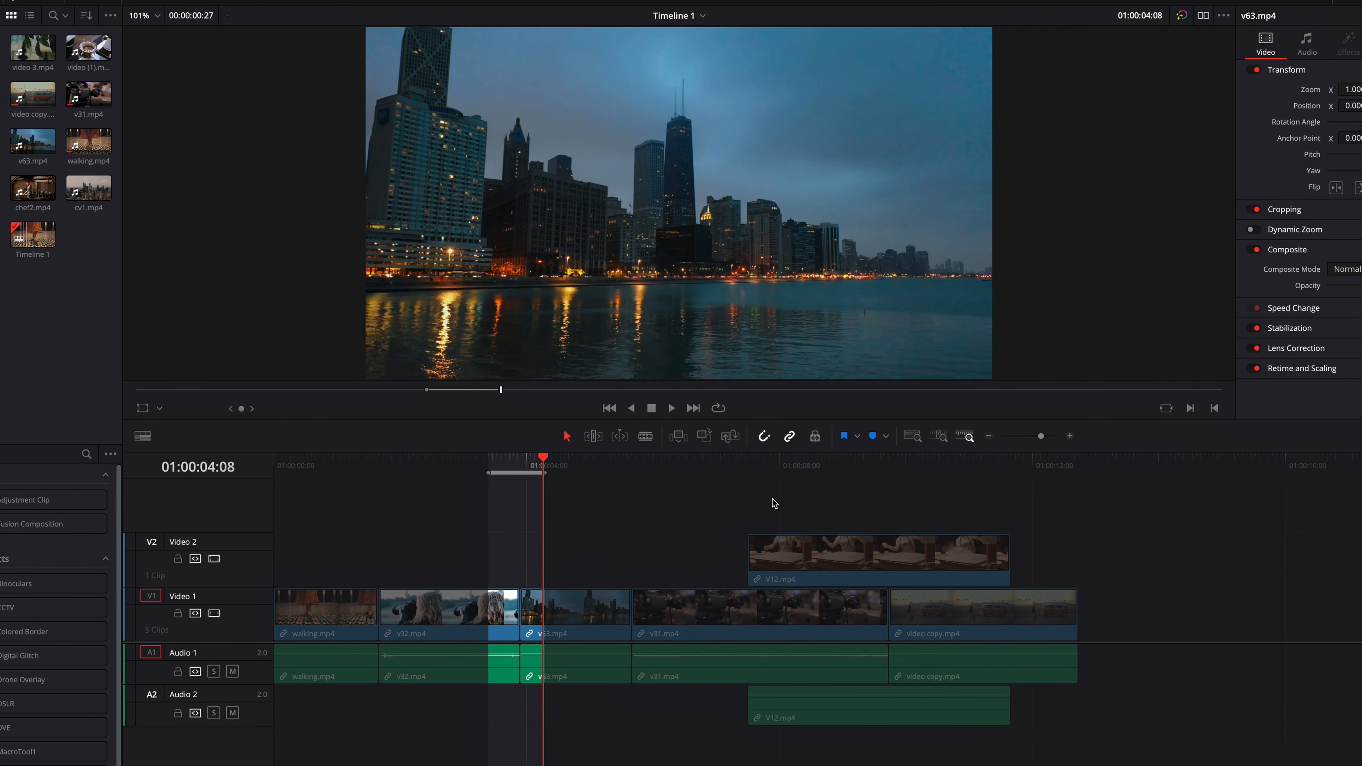
# - Copy the marked range, clear the marks, and paste it at 01:00:13:01 and over the end of v32.mp4, undoing both pastes
pyautogui.hotkey('alt', 'x')
pyautogui.moveTo(778, 466); pyautogui.dragTo(1098, 473)
pyautogui.hotkey('ctrl', 'v')
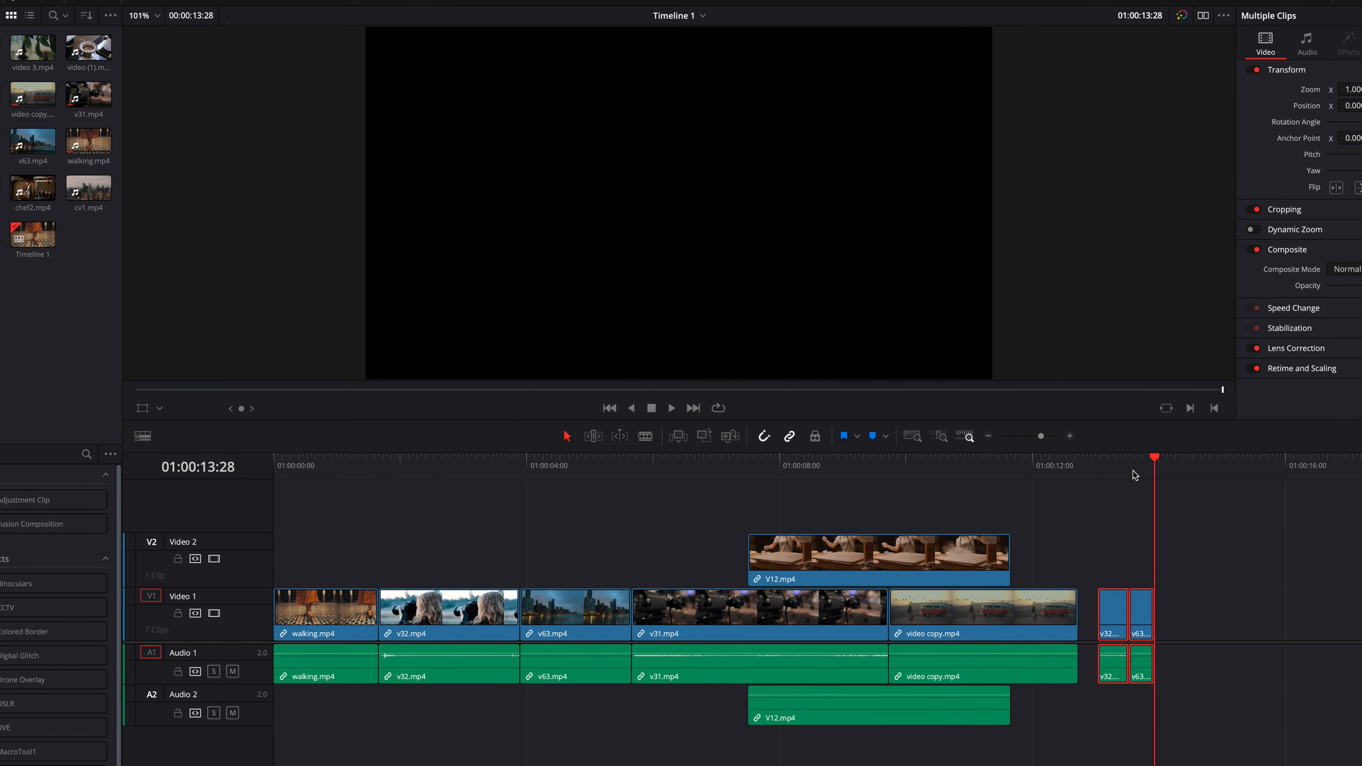
pyautogui.hotkey('ctrl', 'z')
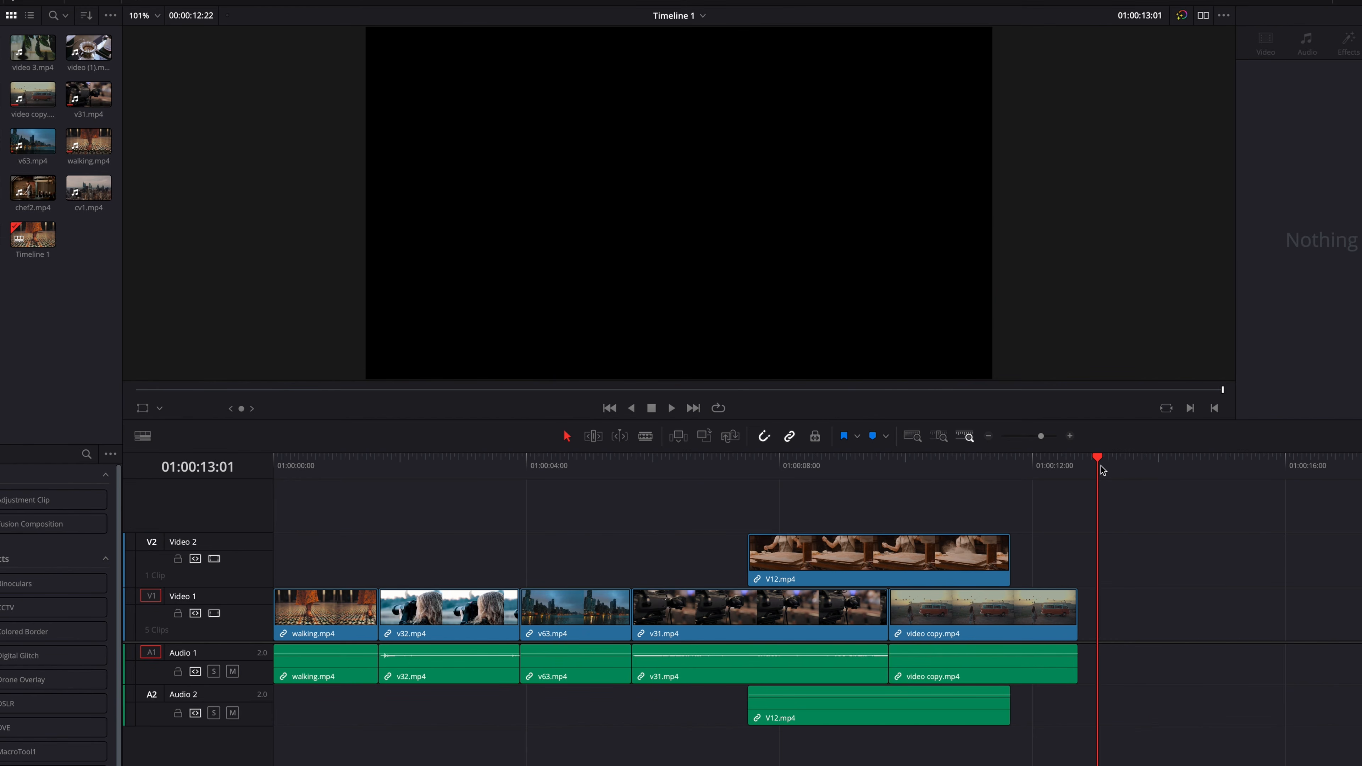
pyautogui.click(465, 463)
pyautogui.hotkey('ctrl', 'v')
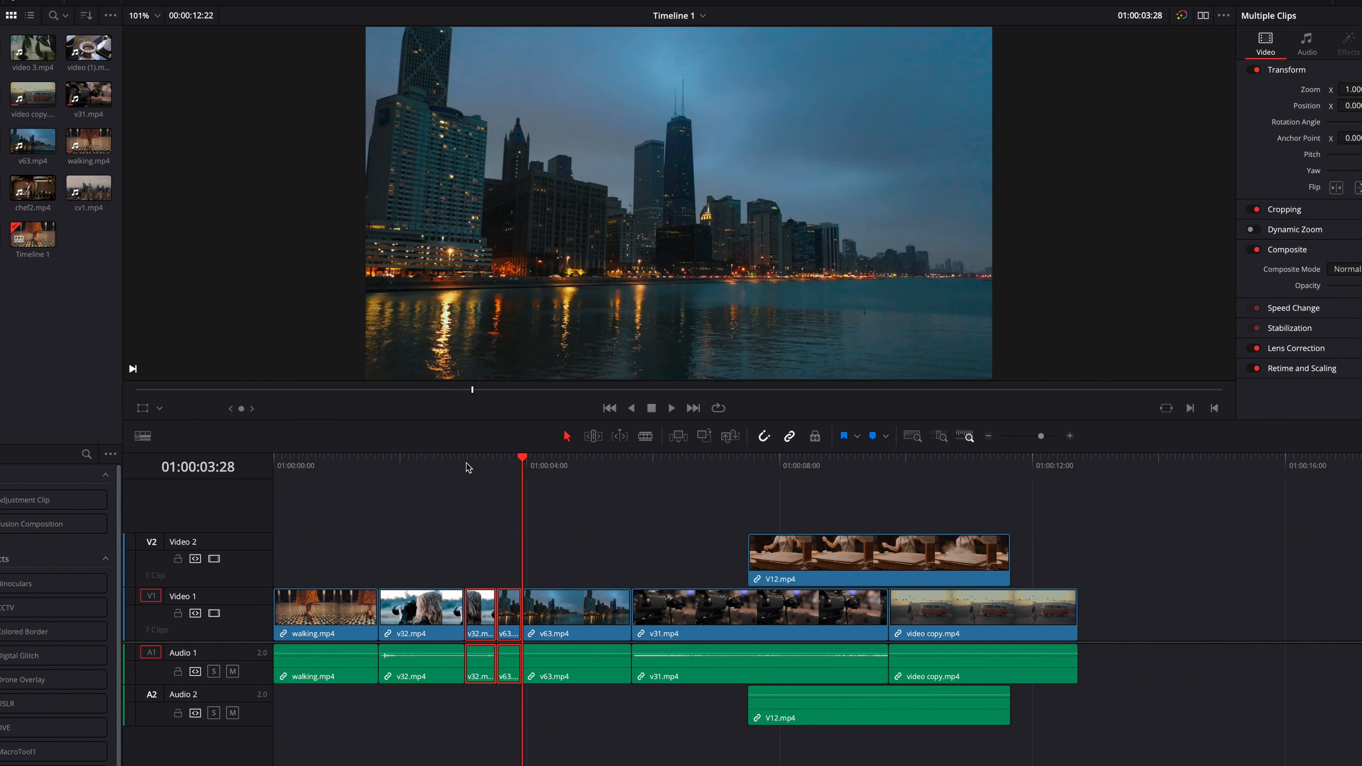
pyautogui.hotkey('ctrl', 'z')
# - Mark the timeline from 01:00:02:27 to 01:00:04:10, paste the copied range at the In point, and undo the paste
pyautogui.moveTo(463, 464); pyautogui.dragTo(456, 465)
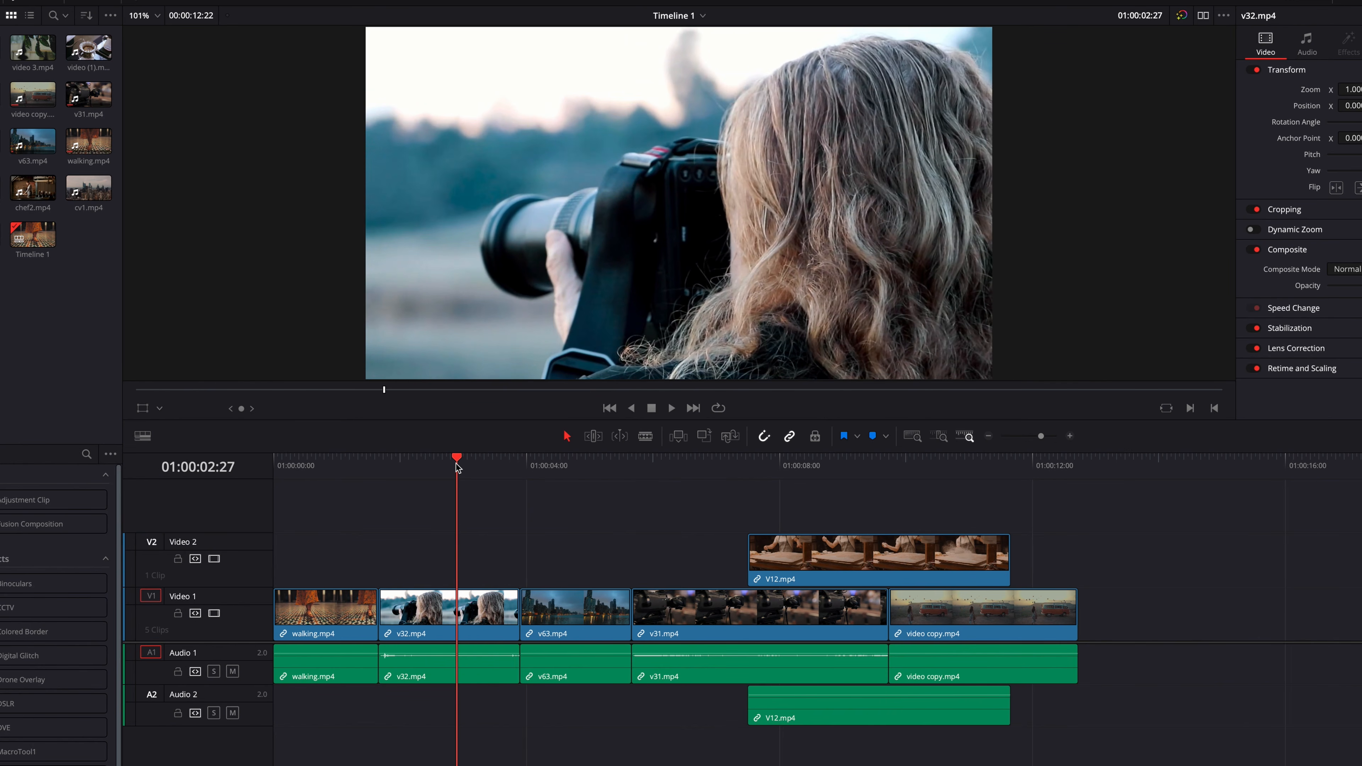
pyautogui.press('i')
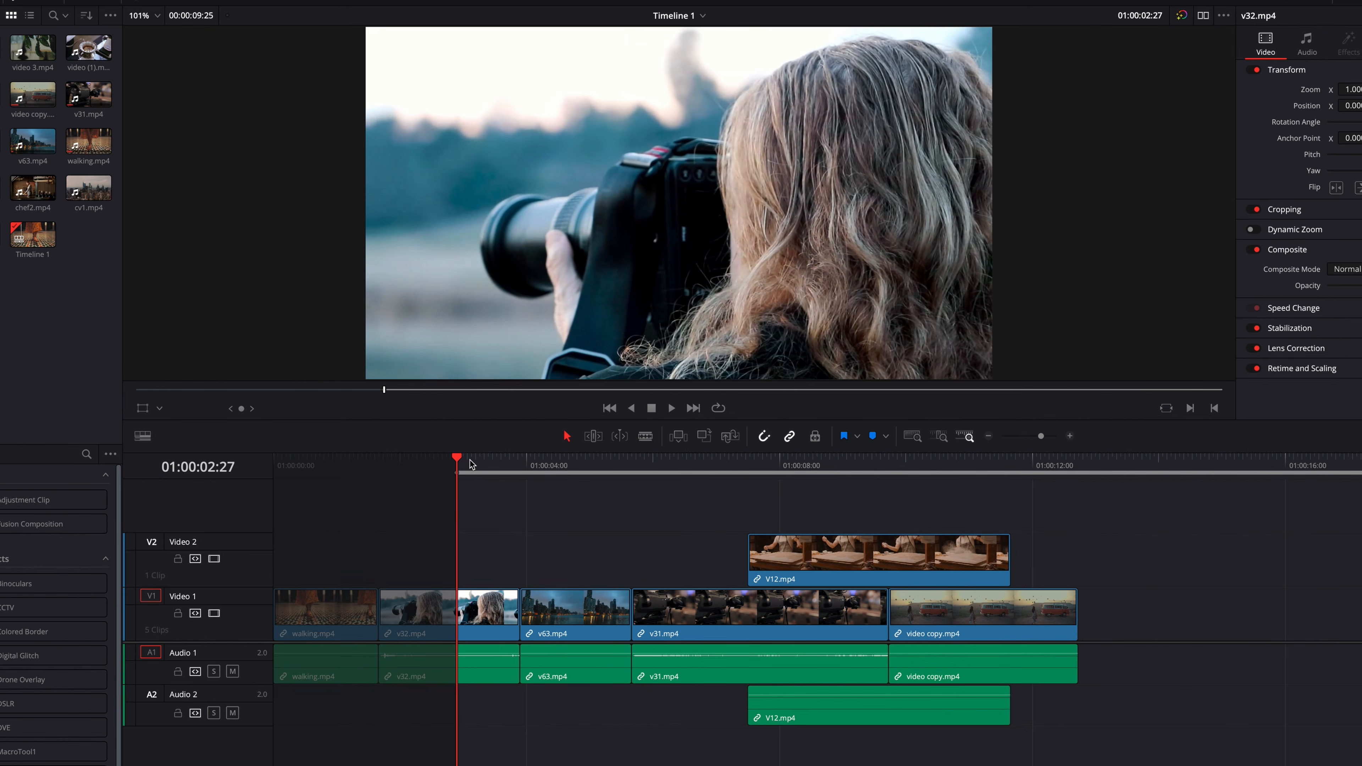
pyautogui.press('space')
pyautogui.press('space')
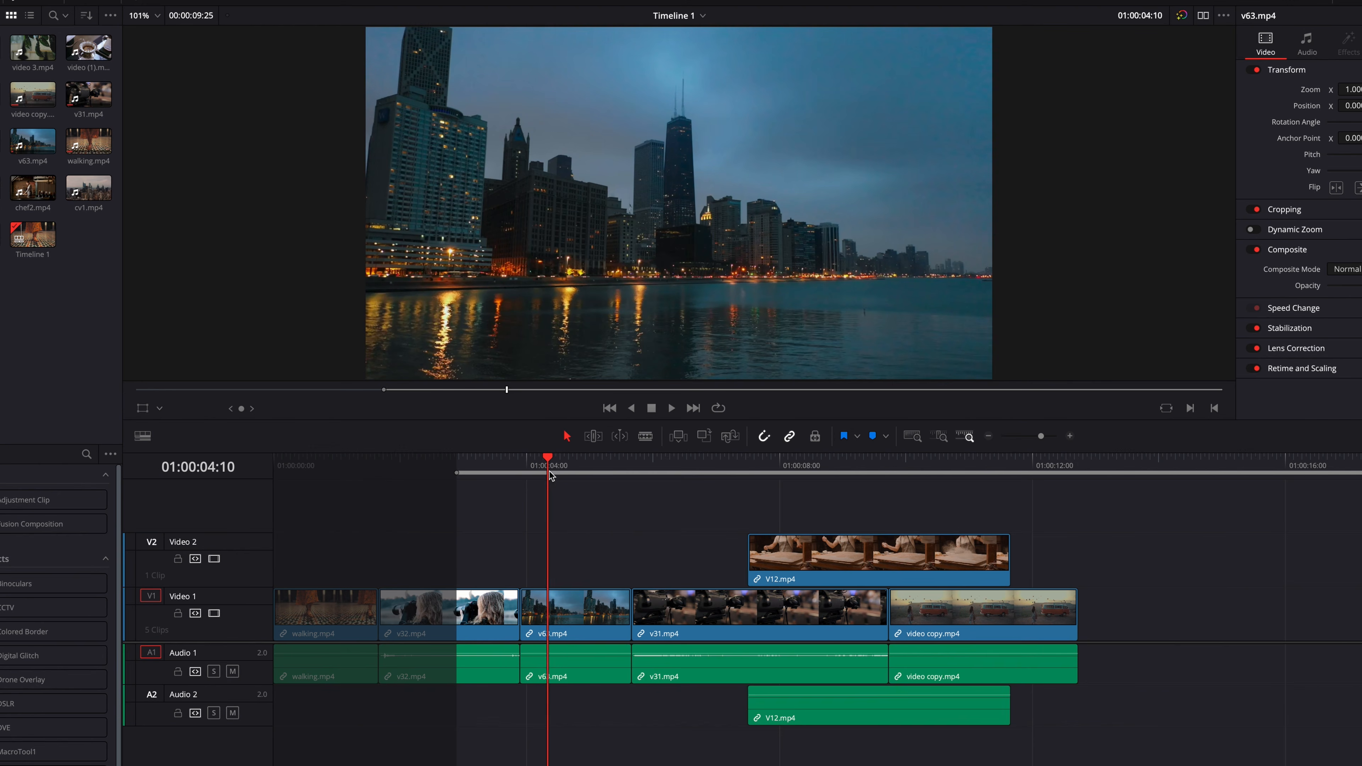
pyautogui.press('o')
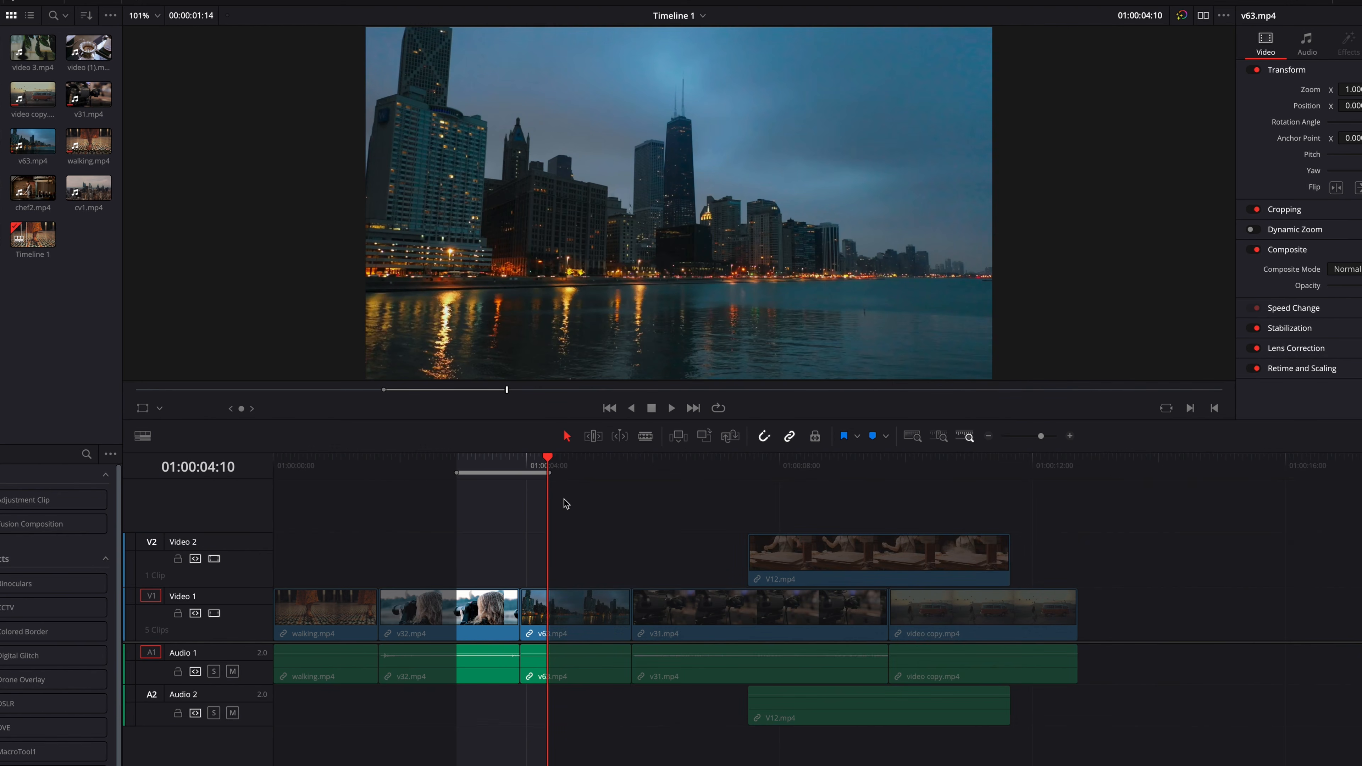
pyautogui.press('super+v')
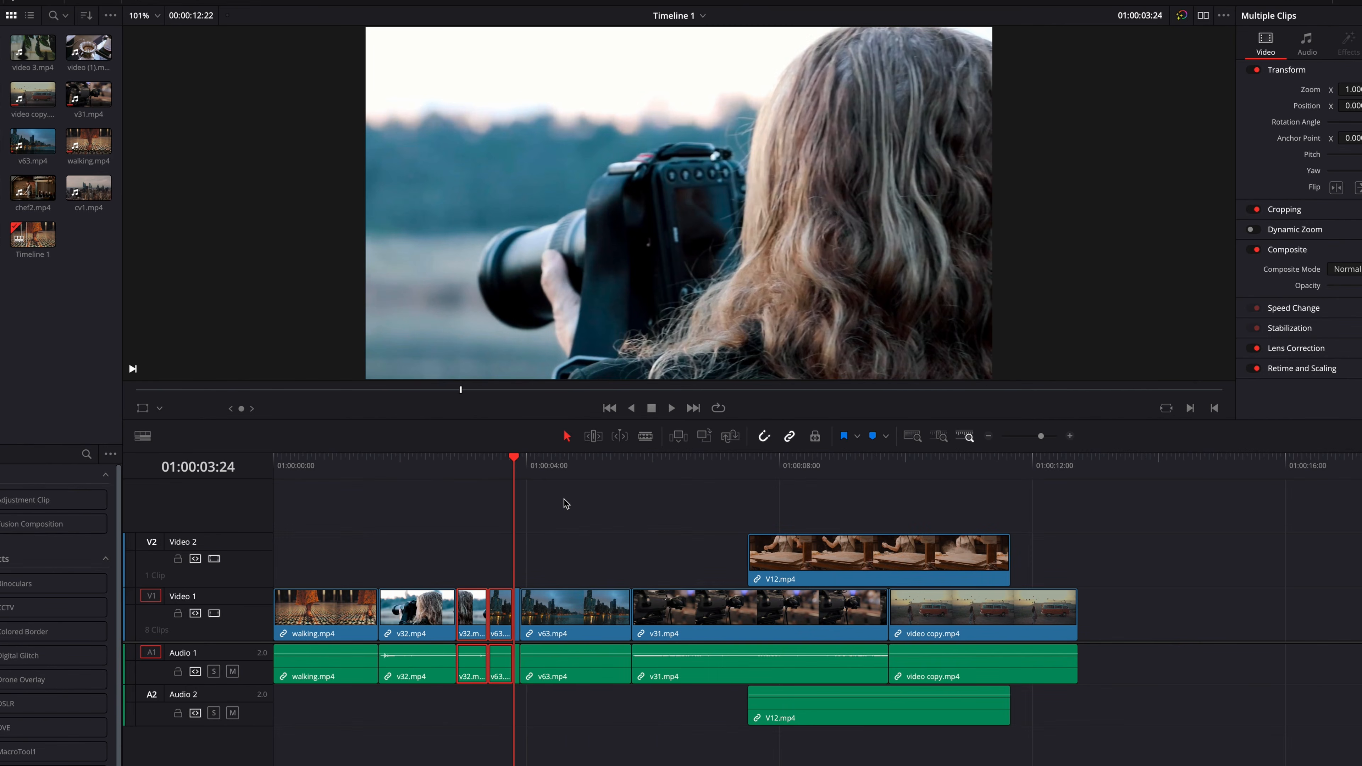
pyautogui.press('super+z')
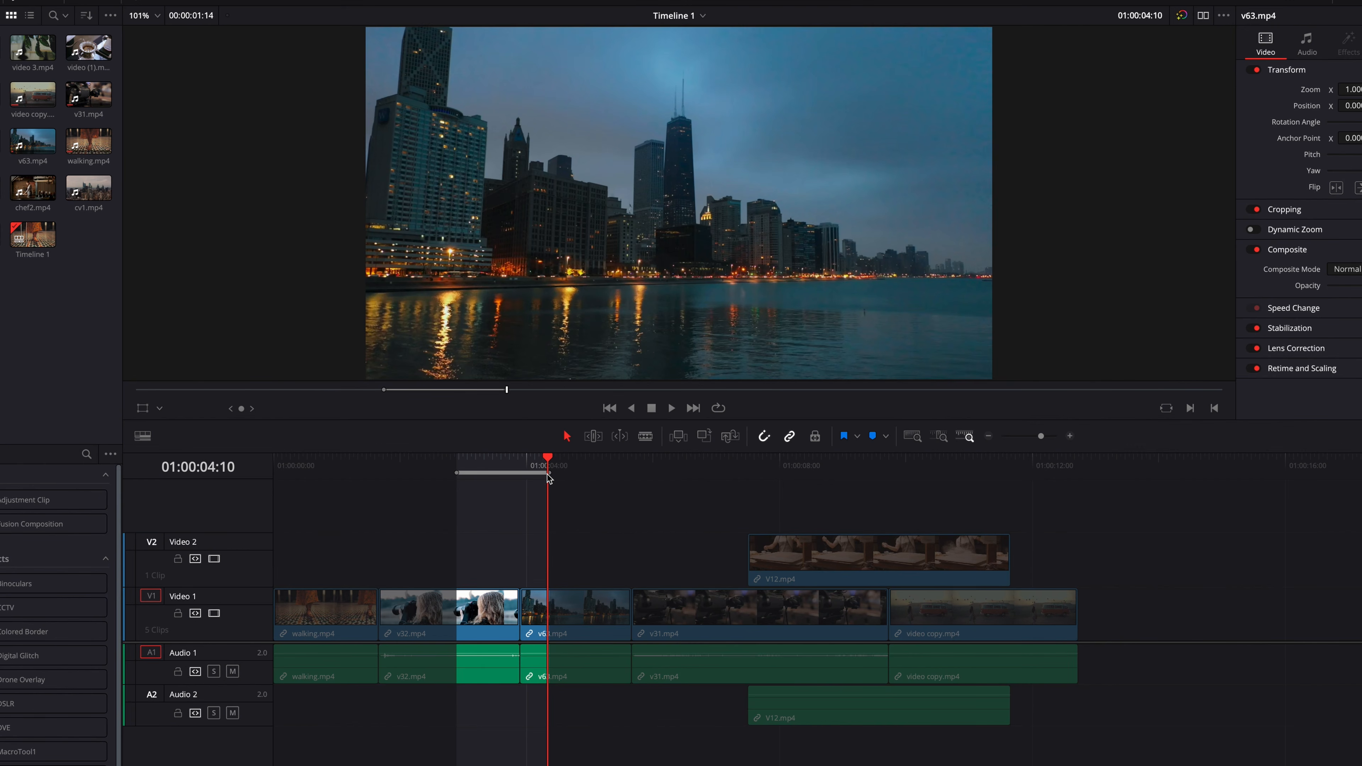
# - Shorten the marked range to 10 frames within v32.mp4, paste the copied content into it, undo the paste, and clear the marks
pyautogui.moveTo(523, 468); pyautogui.dragTo(475, 485)
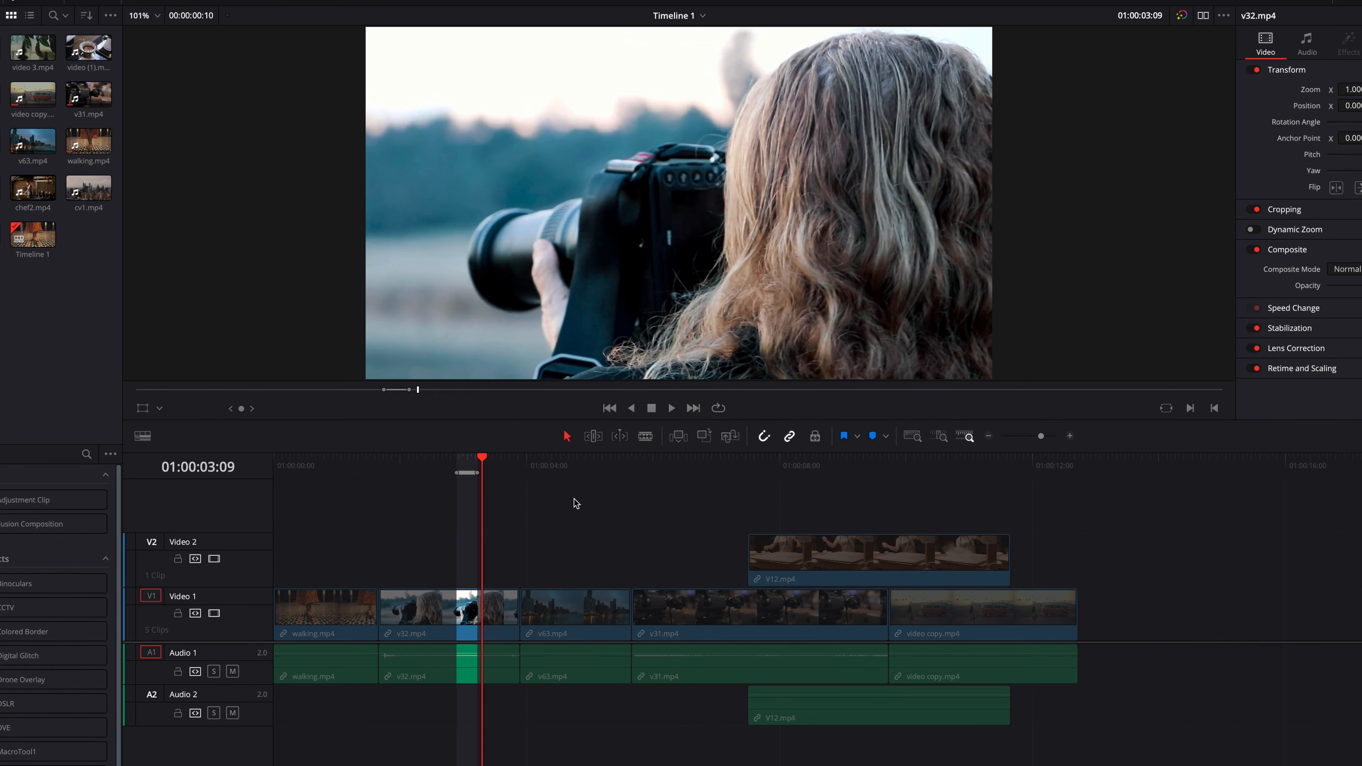
pyautogui.hotkey('ctrl', 'b')
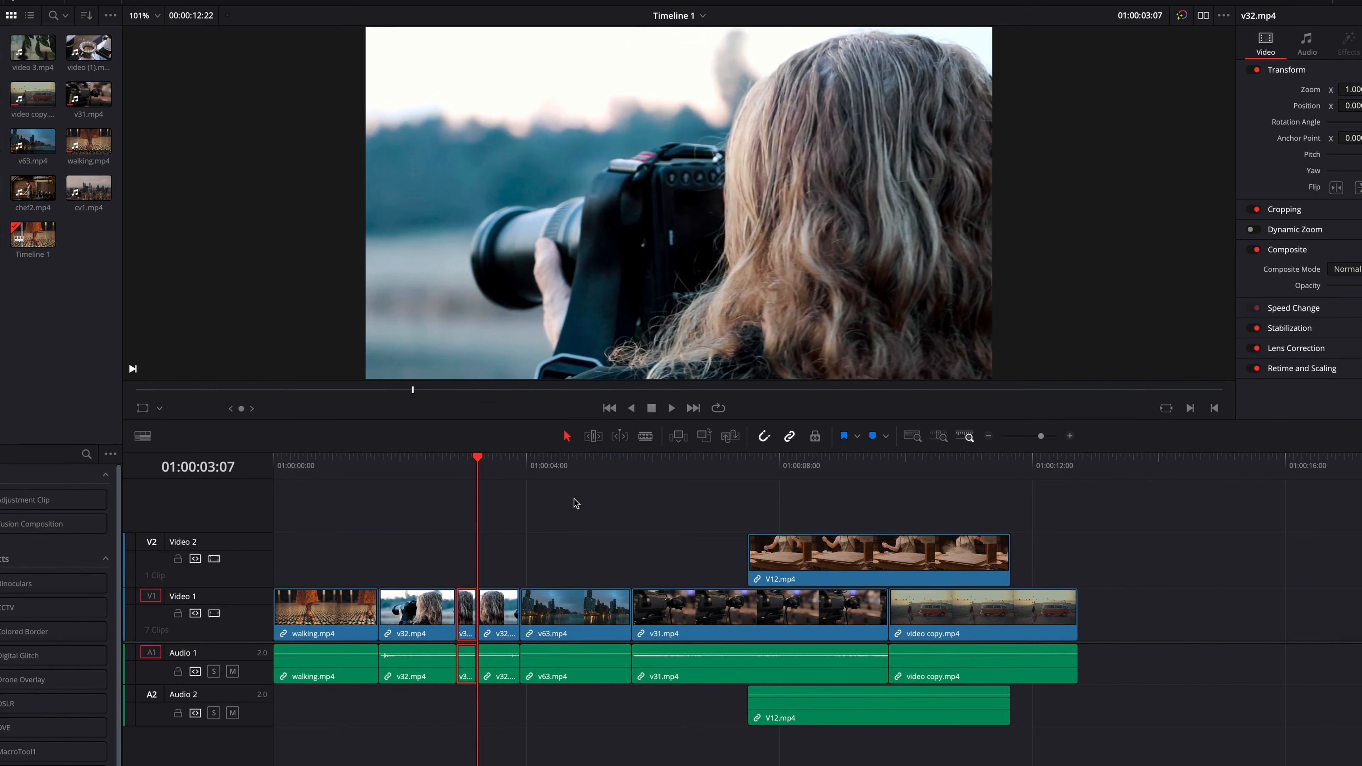
pyautogui.hotkey('ctrl', 'z')
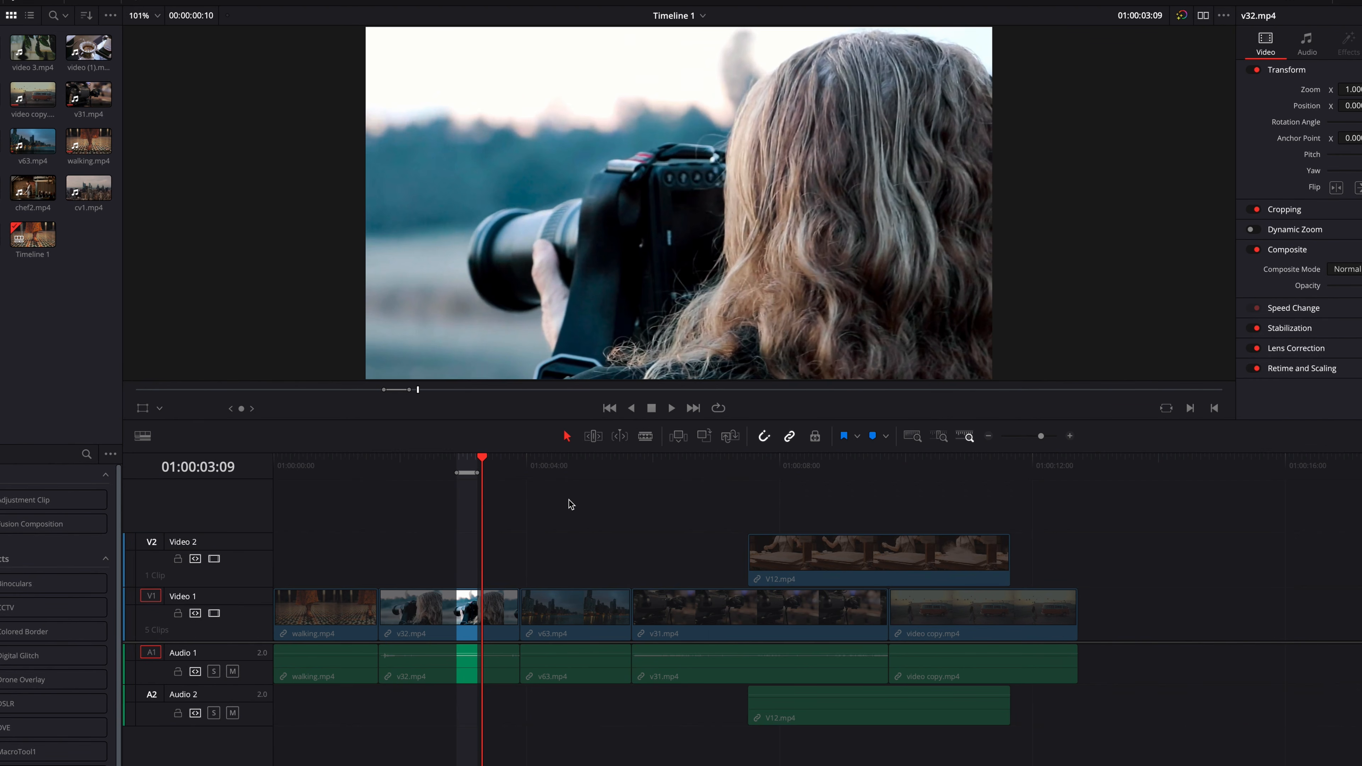
pyautogui.hotkey('ctrl', 'shift', 'z')
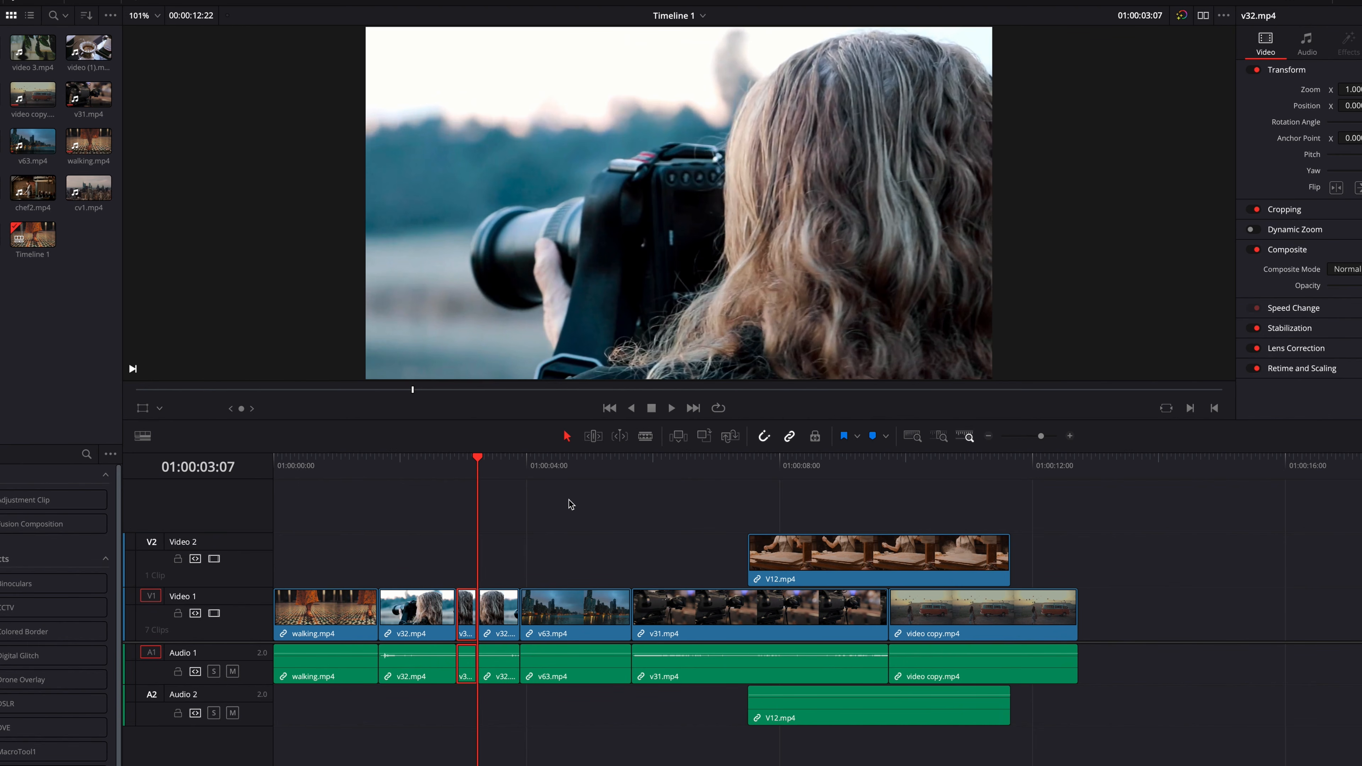
pyautogui.hotkey('ctrl', 'z')
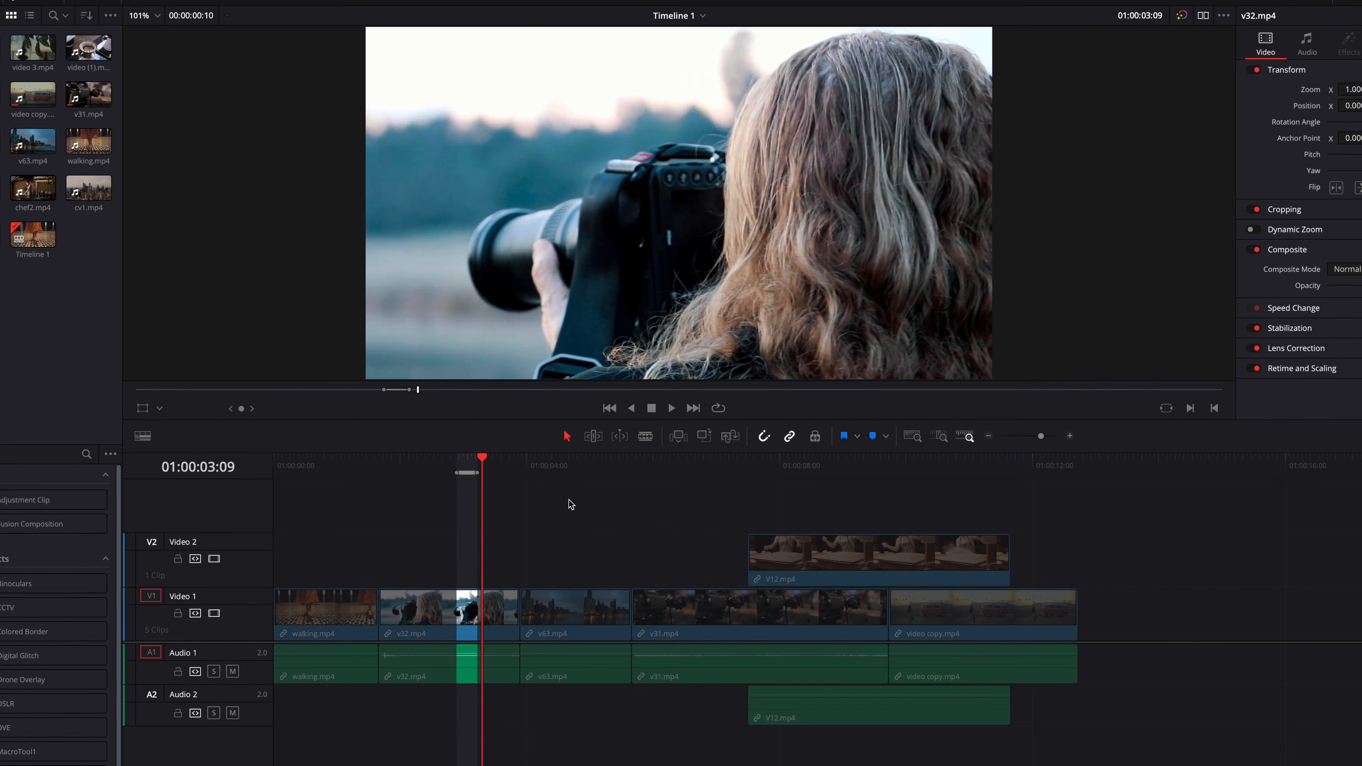
pyautogui.hotkey('alt', 'x')
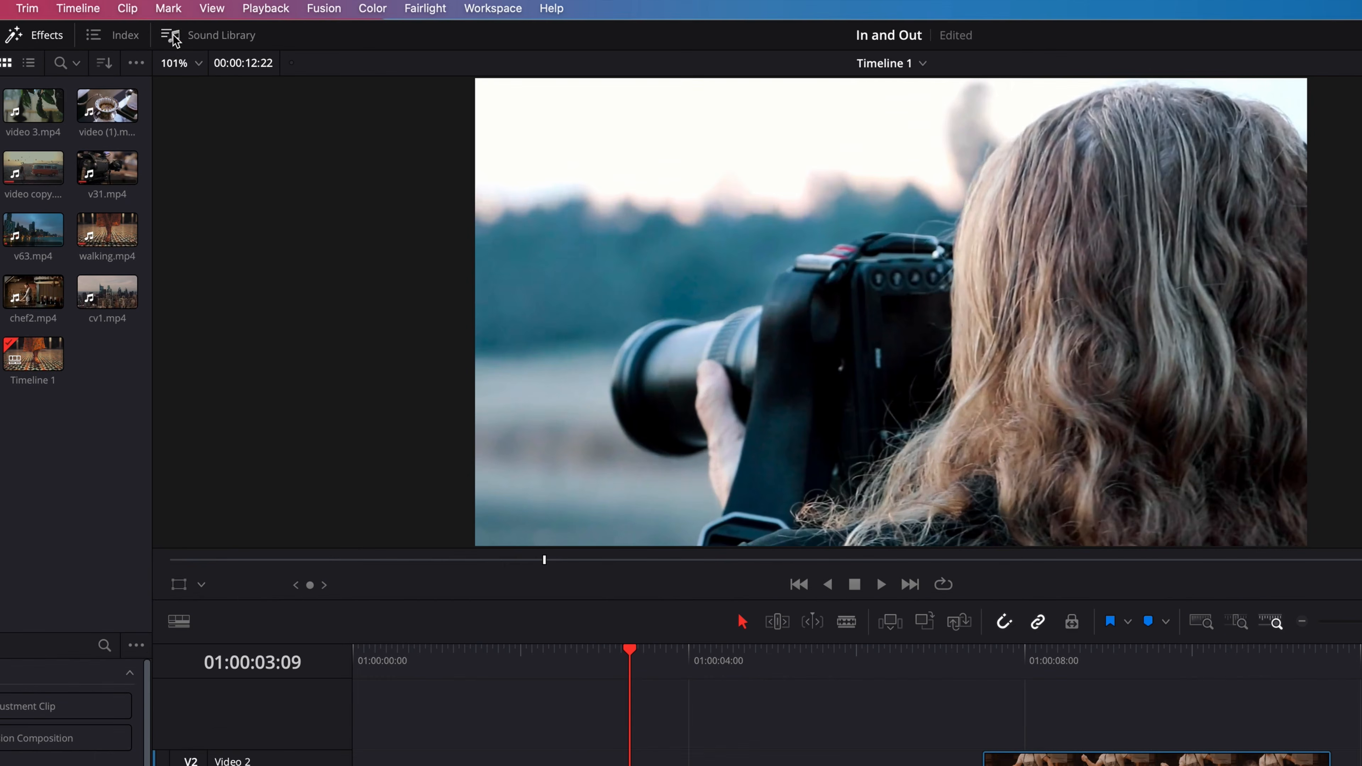
# - Use Mark Clip on the whole v32.mp4 clip and on the whole v63.mp4 clip, clearing the In and Out points after each
pyautogui.click(170, 9)
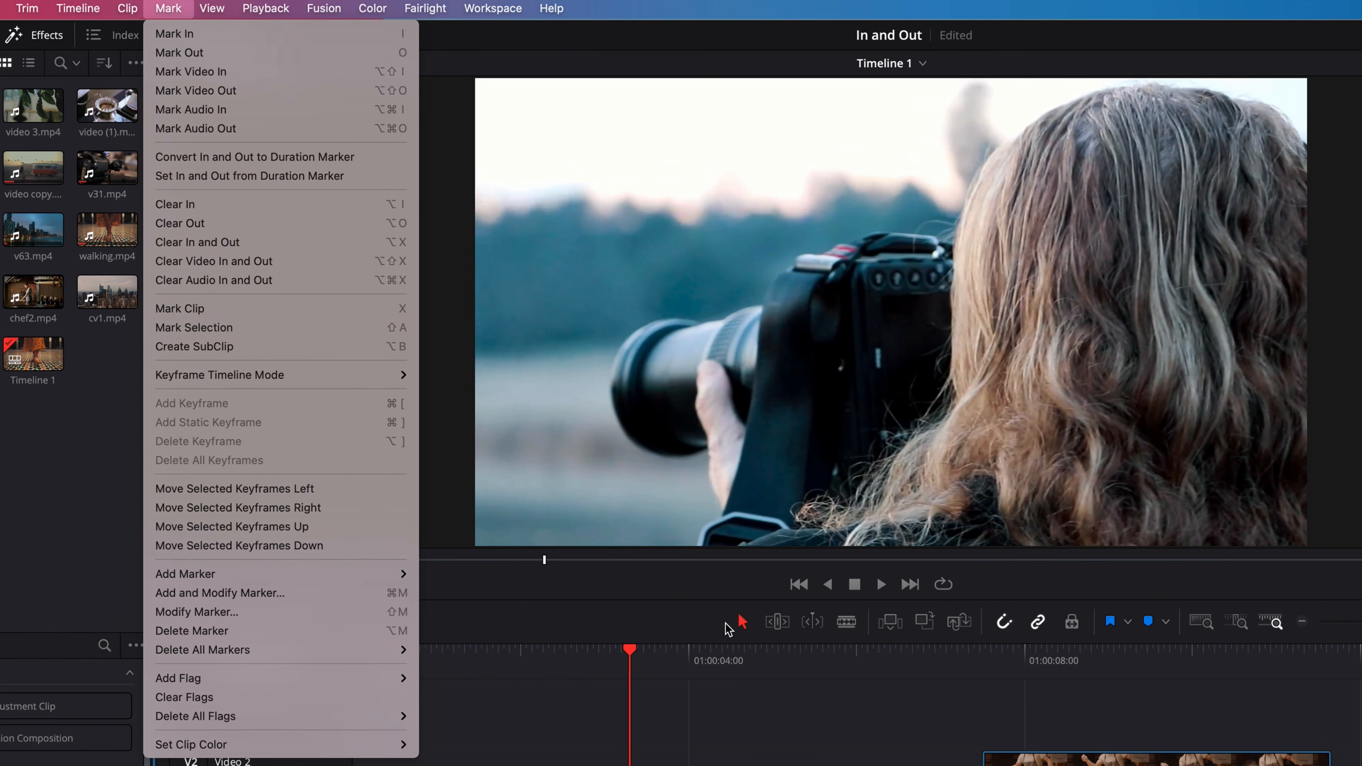
pyautogui.click(640, 625)
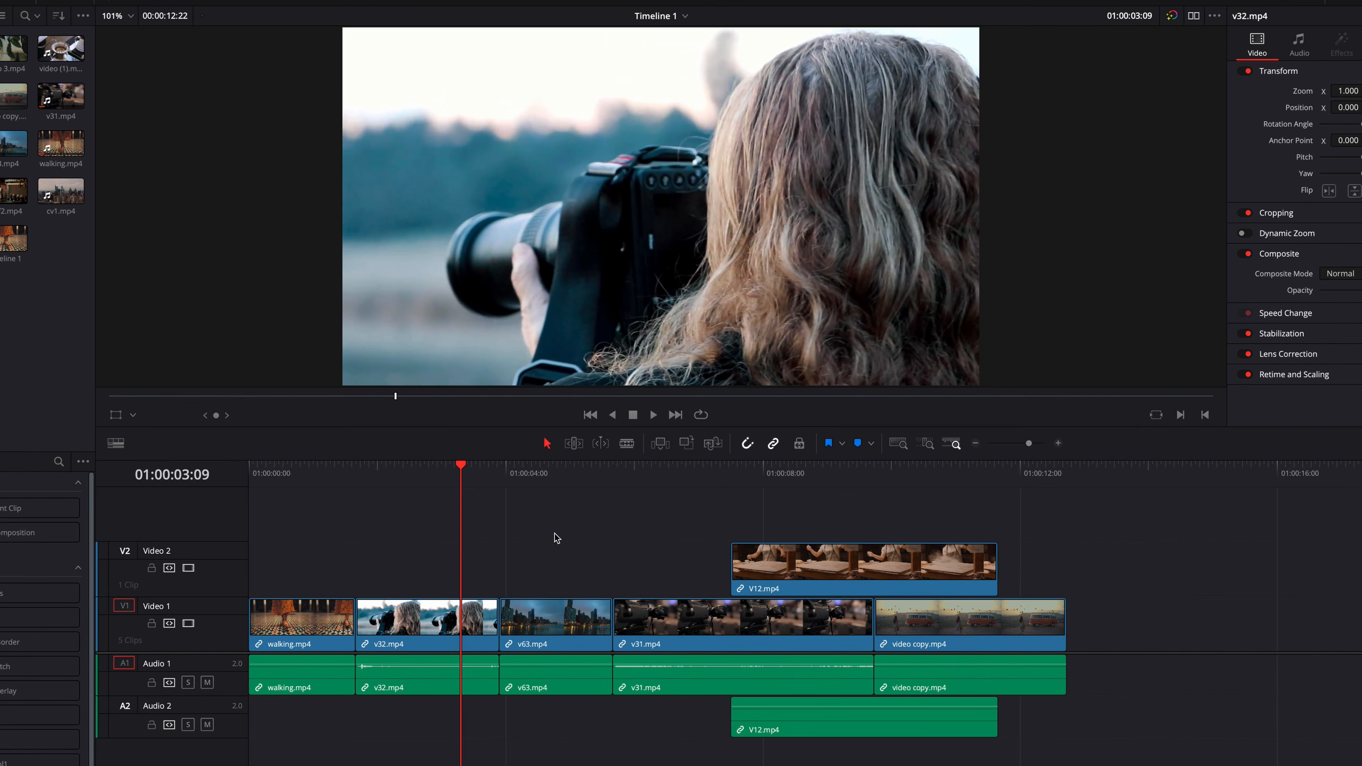
pyautogui.press('x')
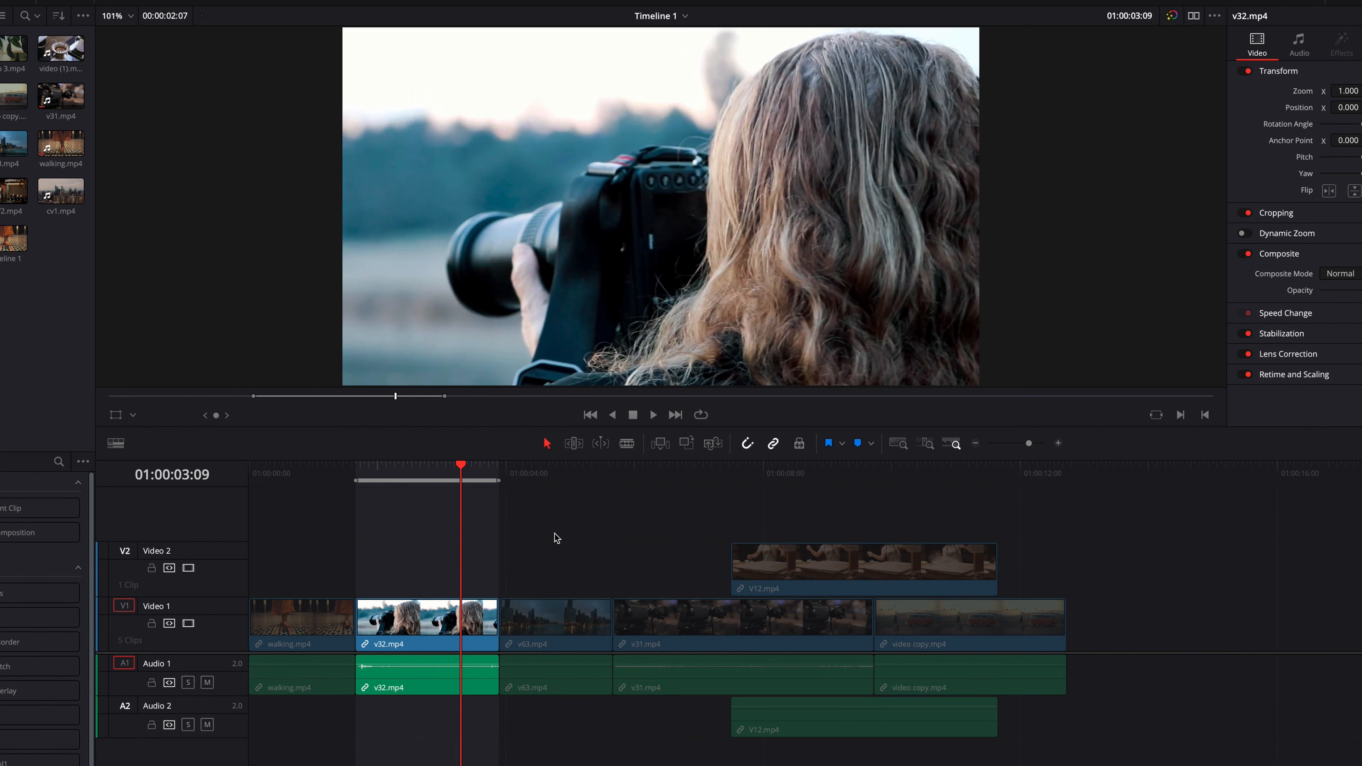
pyautogui.hotkey('alt', 'x')
pyautogui.moveTo(559, 477)
pyautogui.mouseDown()
pyautogui.moveTo(618, 486)
pyautogui.moveTo(556, 492)
pyautogui.mouseUp()
pyautogui.press('x')
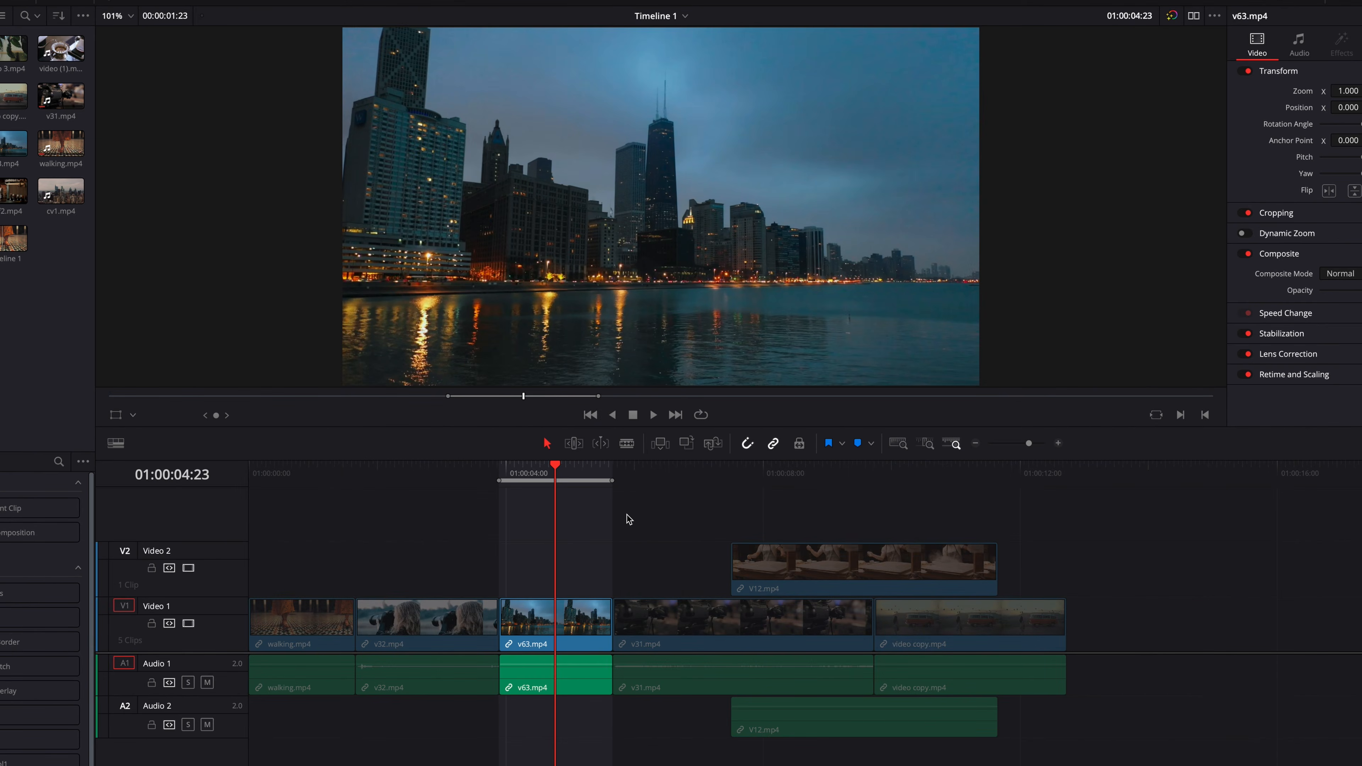
pyautogui.hotkey('alt', 'x')
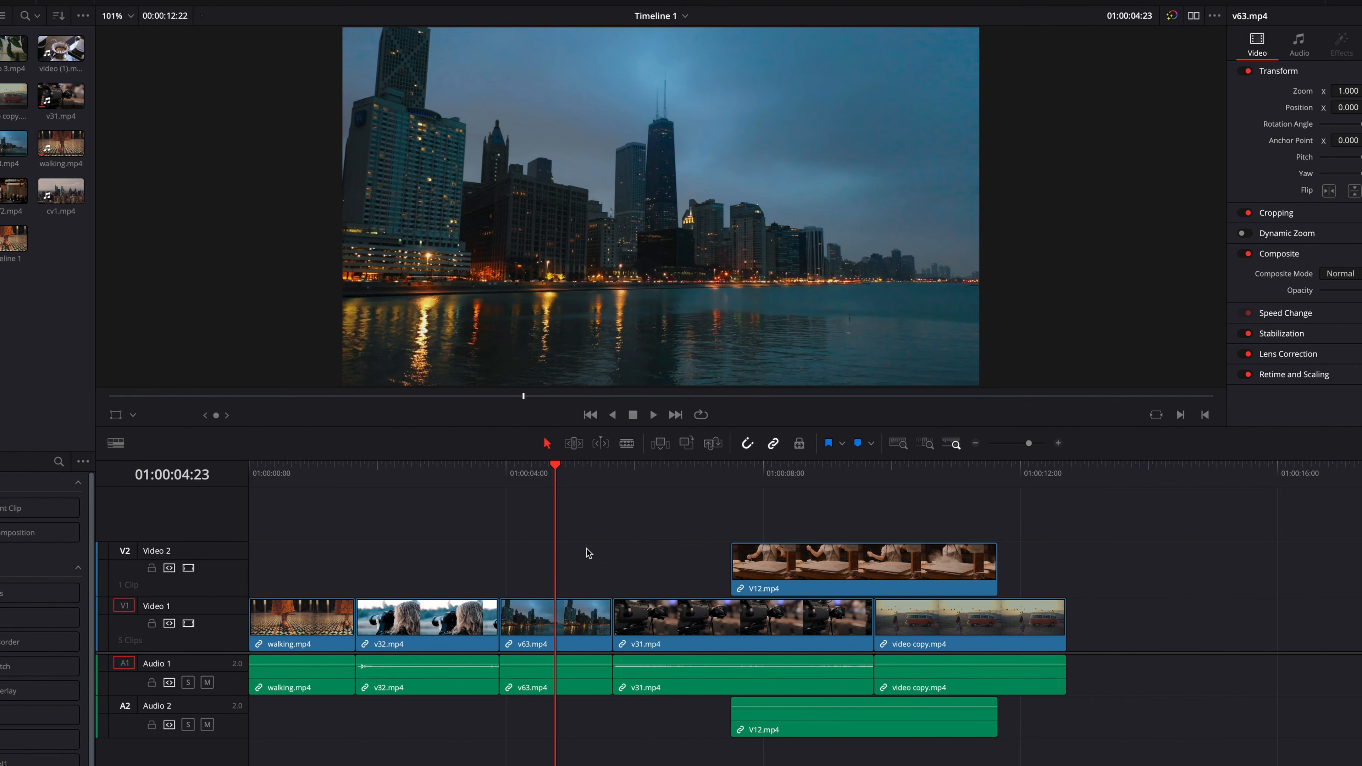
# - Select v63.mp4 and v31.mp4 together, try Mark Clip on the selection, and clear the marks
pyautogui.moveTo(580, 562); pyautogui.dragTo(672, 605)
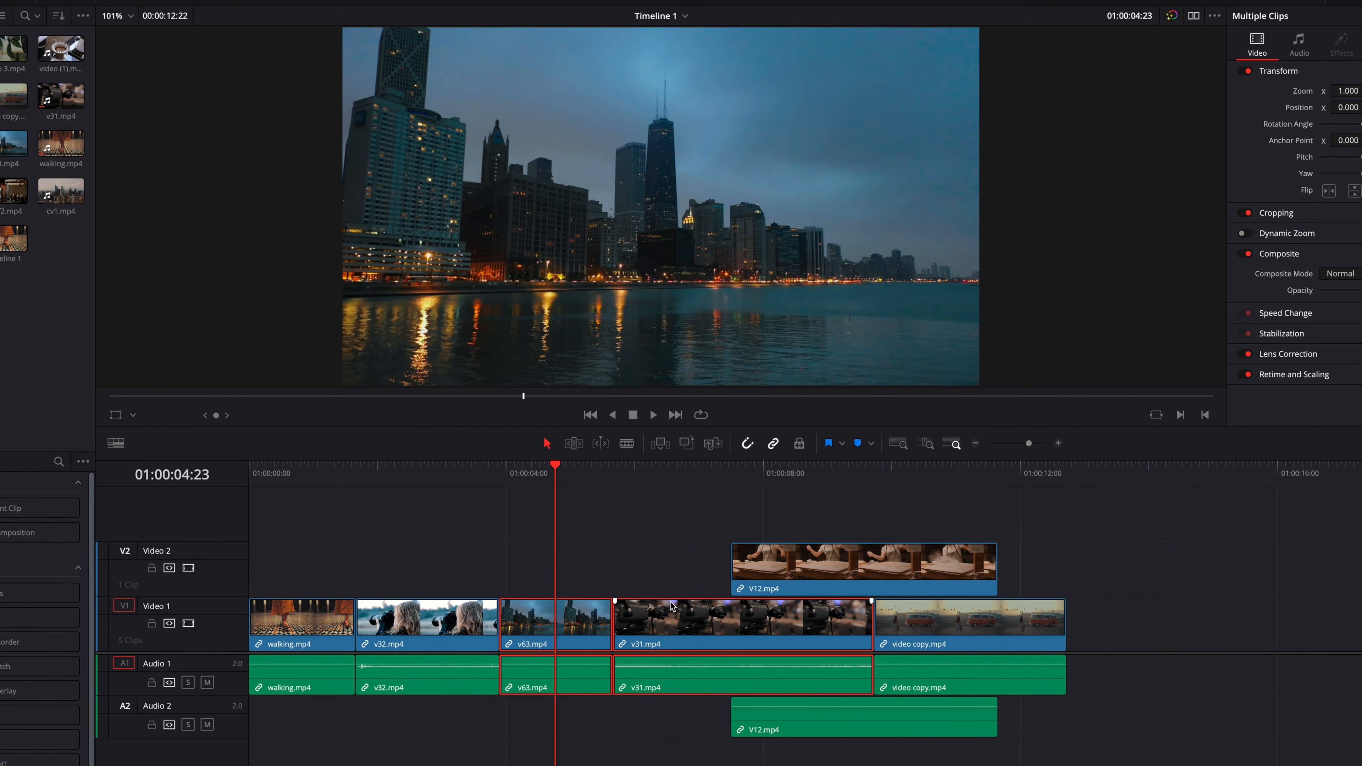
pyautogui.press('x')
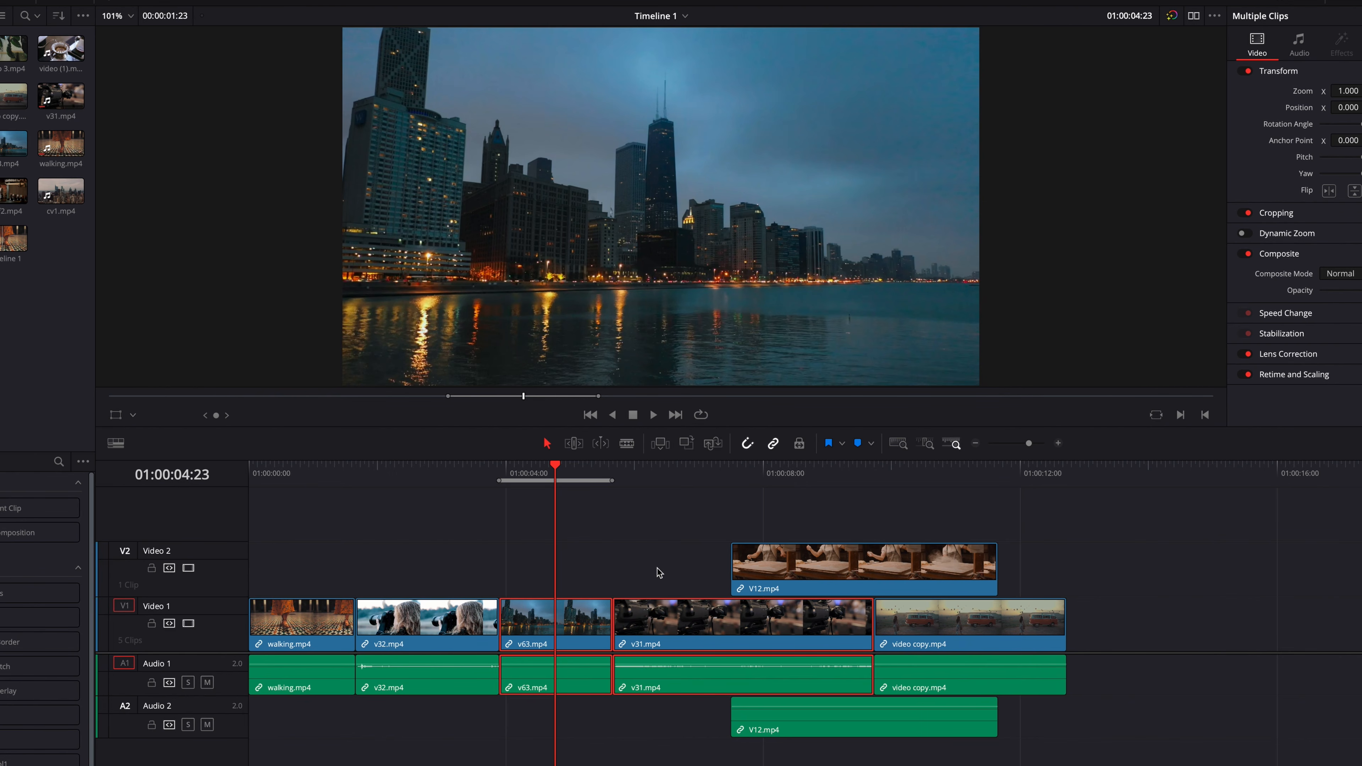
pyautogui.hotkey('alt', 'x')
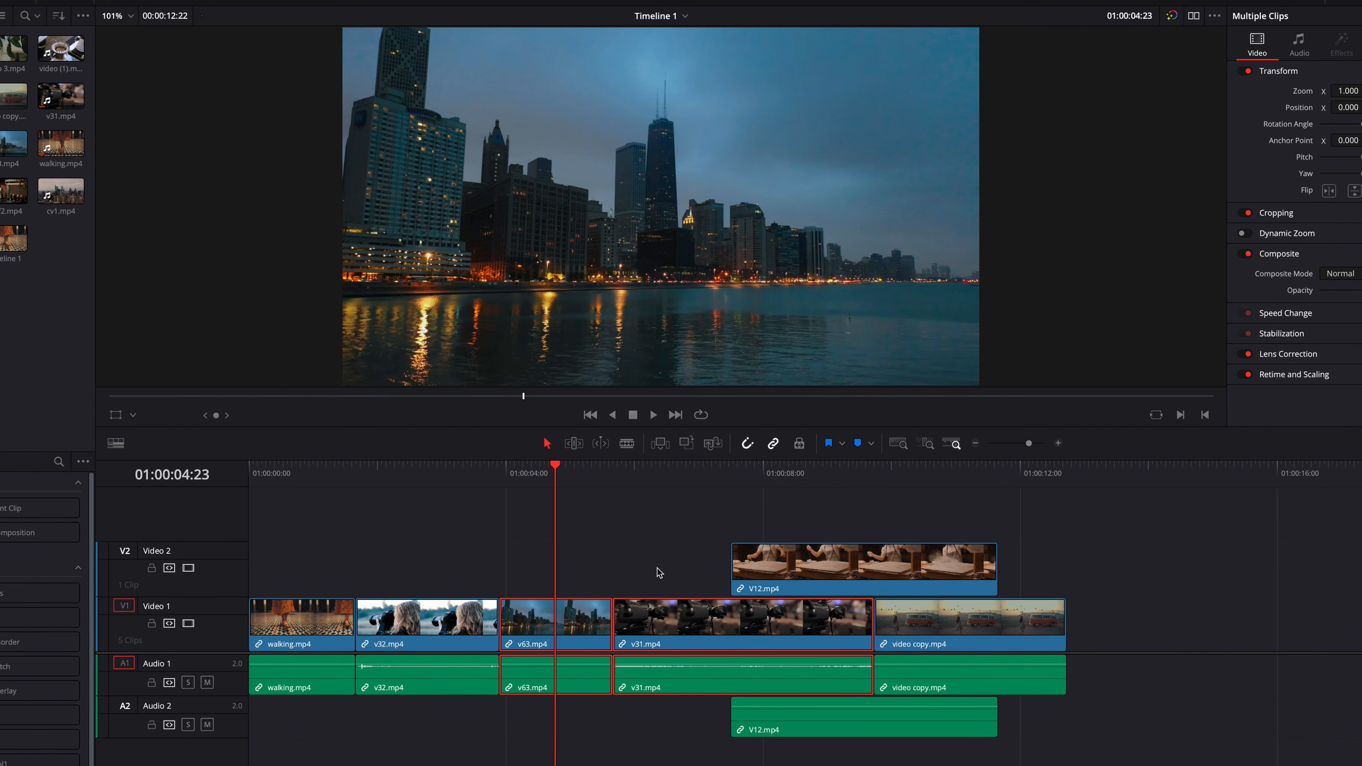
# - Mark the span of the selected clips with Mark Selection, deselect them, delete everything in the marked range, and undo the deletion
pyautogui.hotkey('shift', 'a')
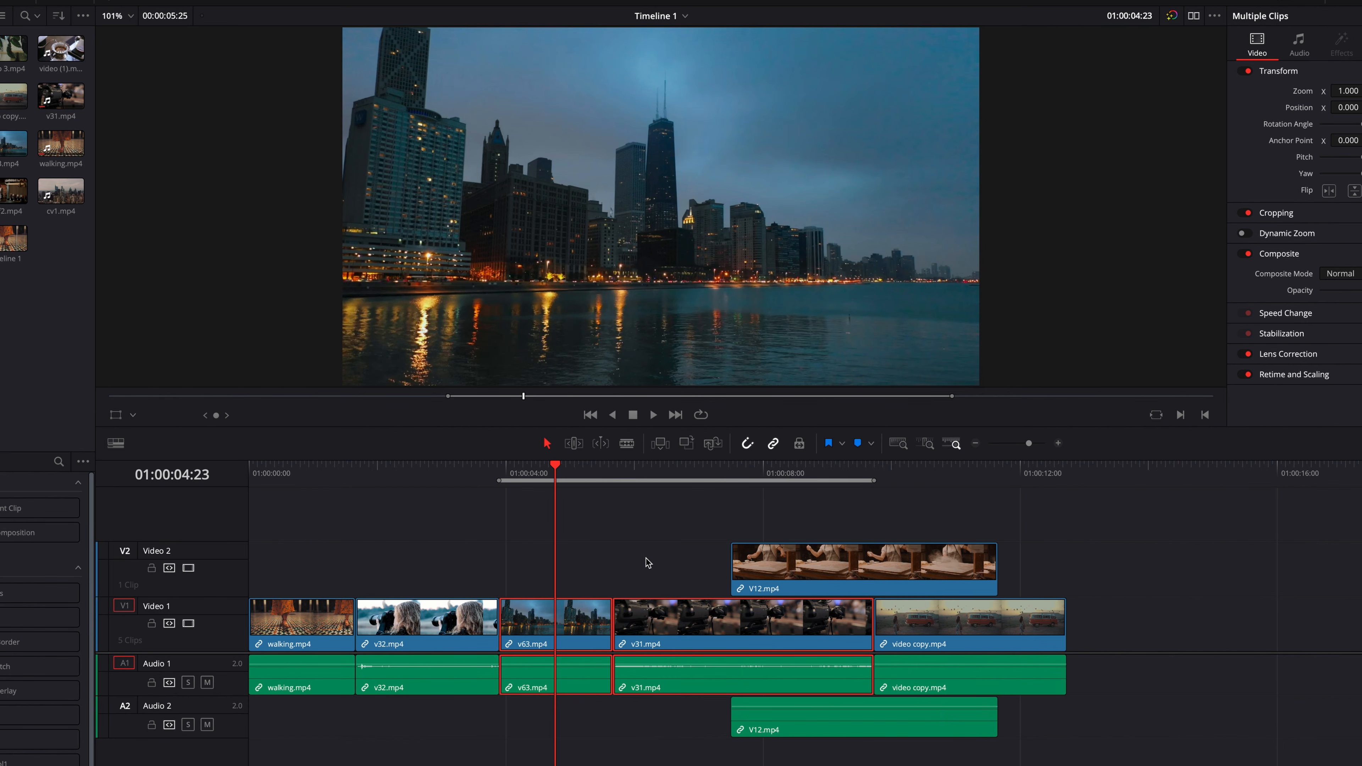
pyautogui.click(646, 558)
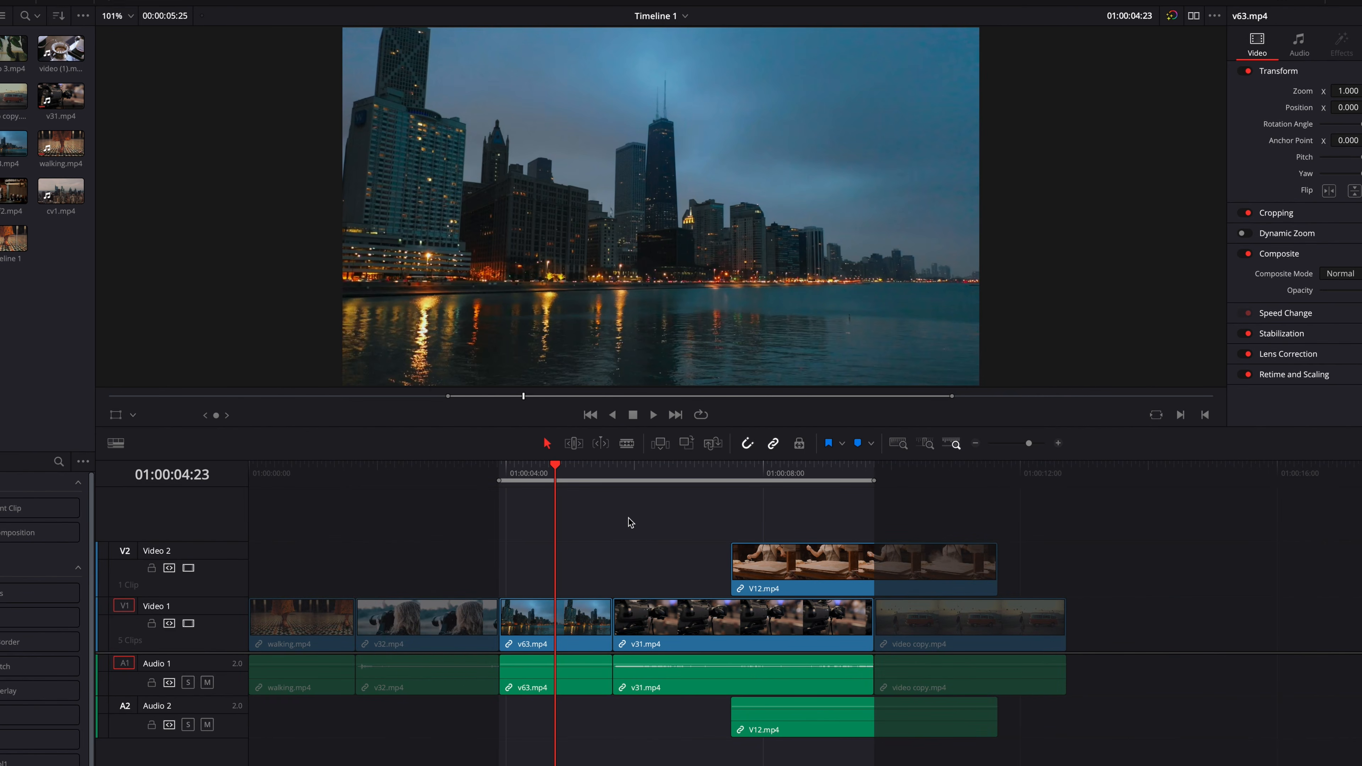
pyautogui.press('BackSpace')
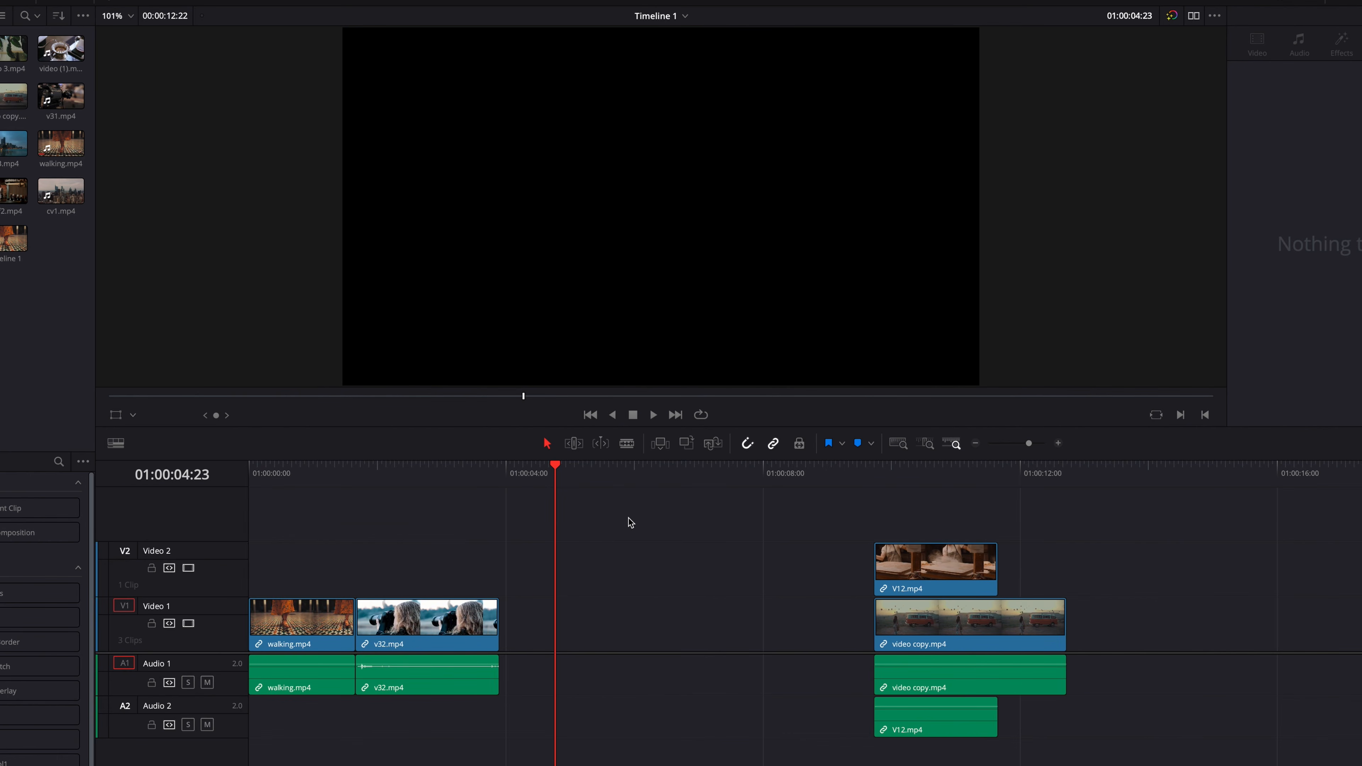
pyautogui.hotkey('ctrl', 'z')
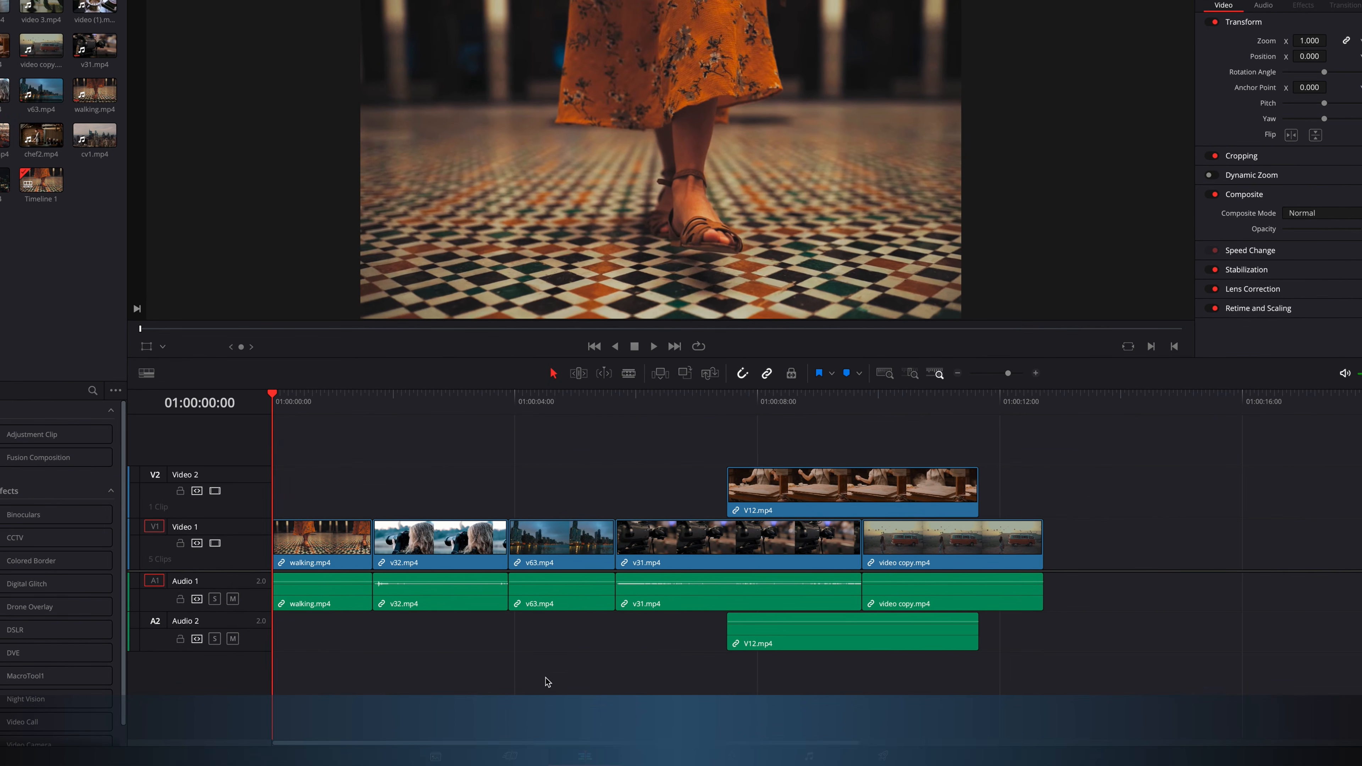
# - Switch to the Cut page, mark a range of about one second over v32.mp4, and clear the In and Out points
pyautogui.click(509, 755)
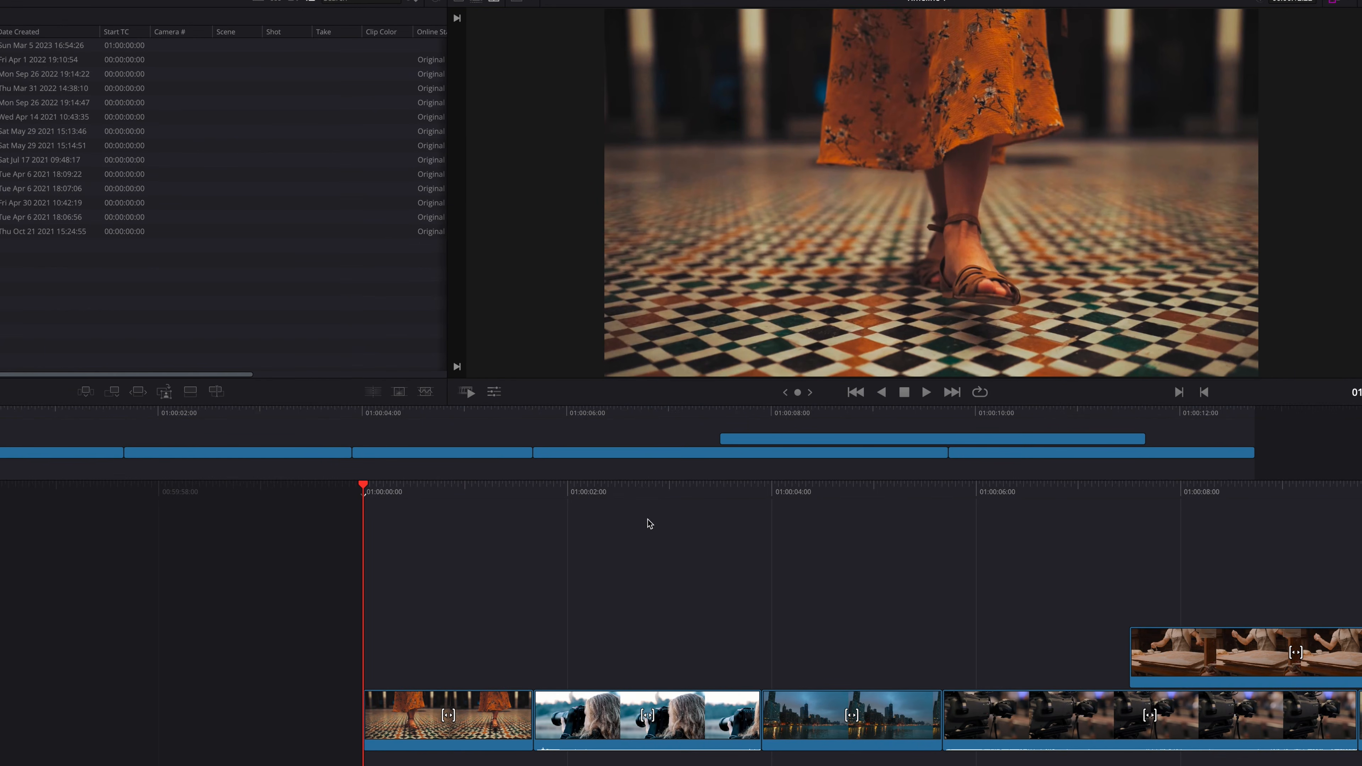
pyautogui.moveTo(552, 490)
pyautogui.mouseDown()
pyautogui.moveTo(673, 488)
pyautogui.moveTo(547, 493)
pyautogui.mouseUp()
pyautogui.press('o')
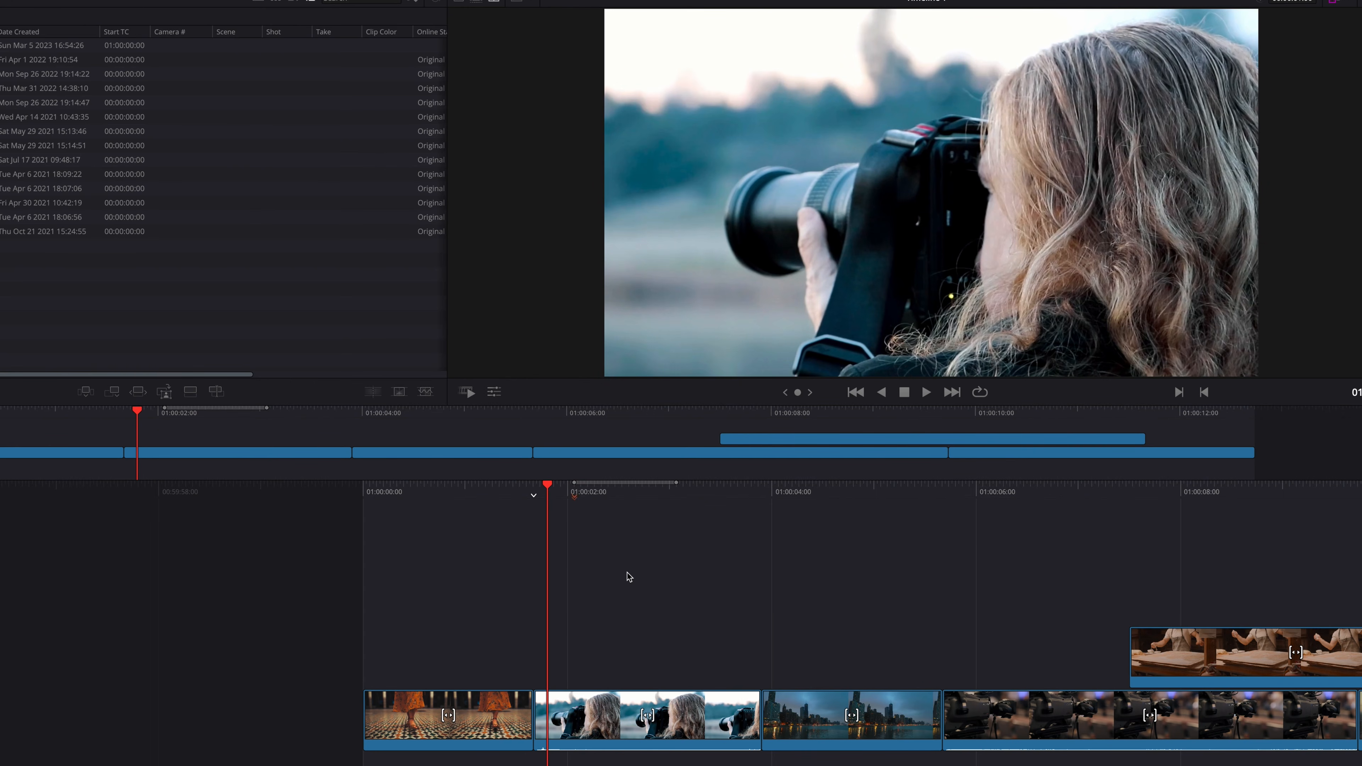
pyautogui.hotkey('alt', 'x')
# - Mark a range over v32.mp4 from shortly after the clip's start to 01:00:03:06 and clear the In and Out points
pyautogui.click(1179, 392)
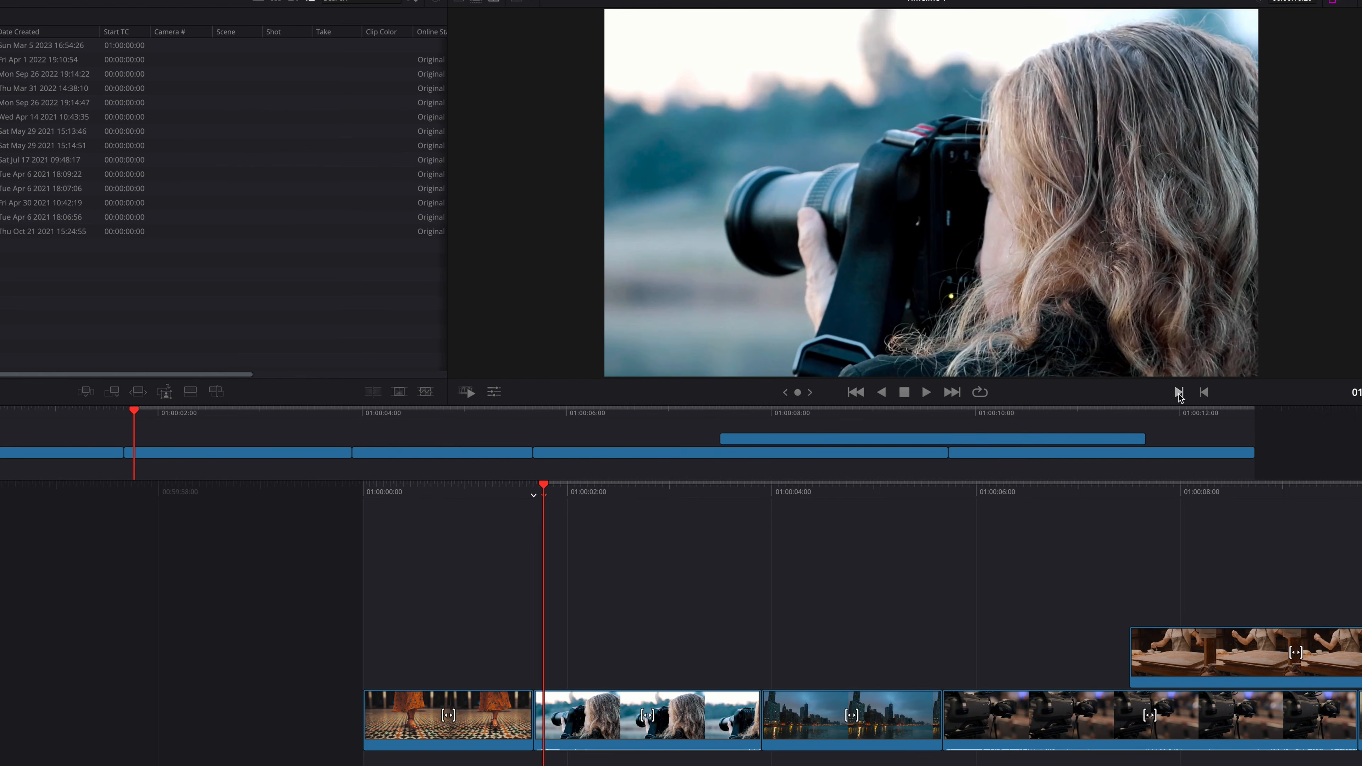
pyautogui.moveTo(677, 490); pyautogui.dragTo(691, 491)
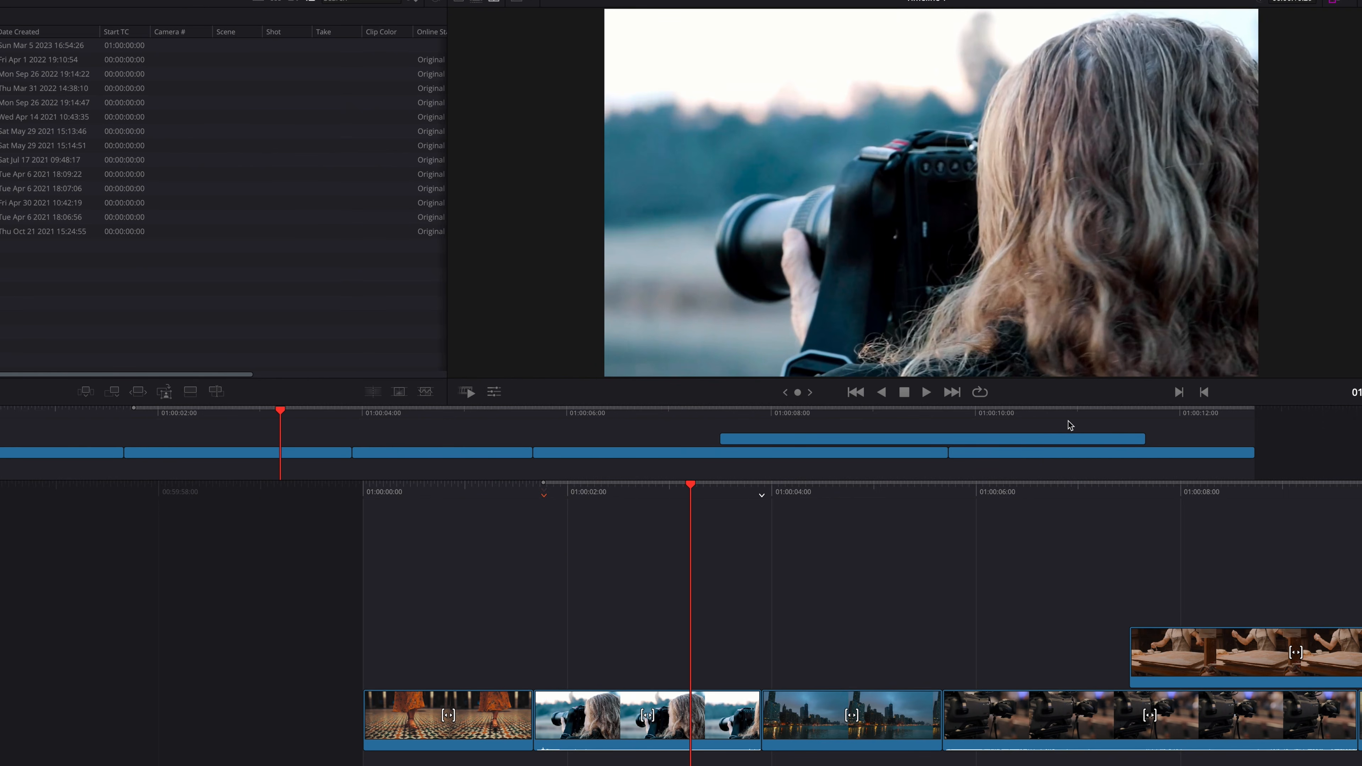
pyautogui.click(1204, 392)
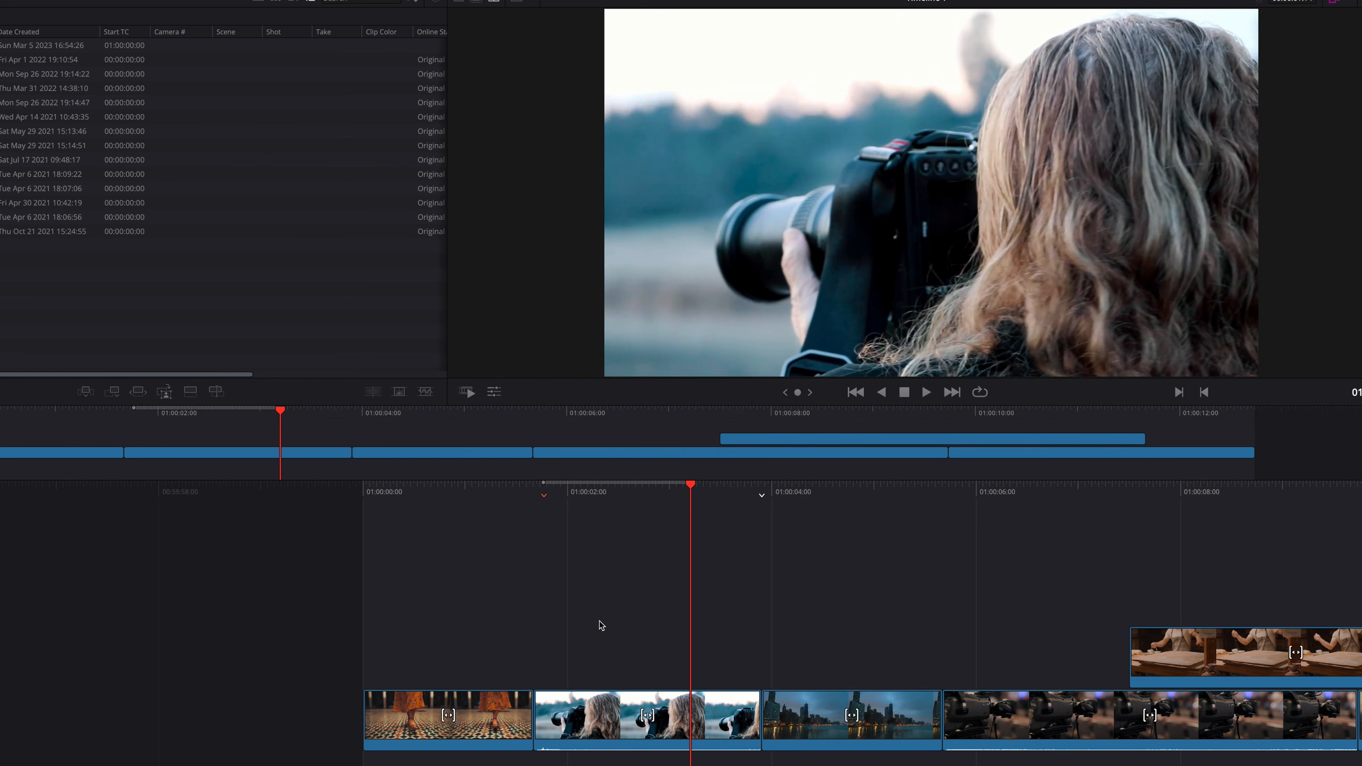
pyautogui.hotkey('alt', 'x')
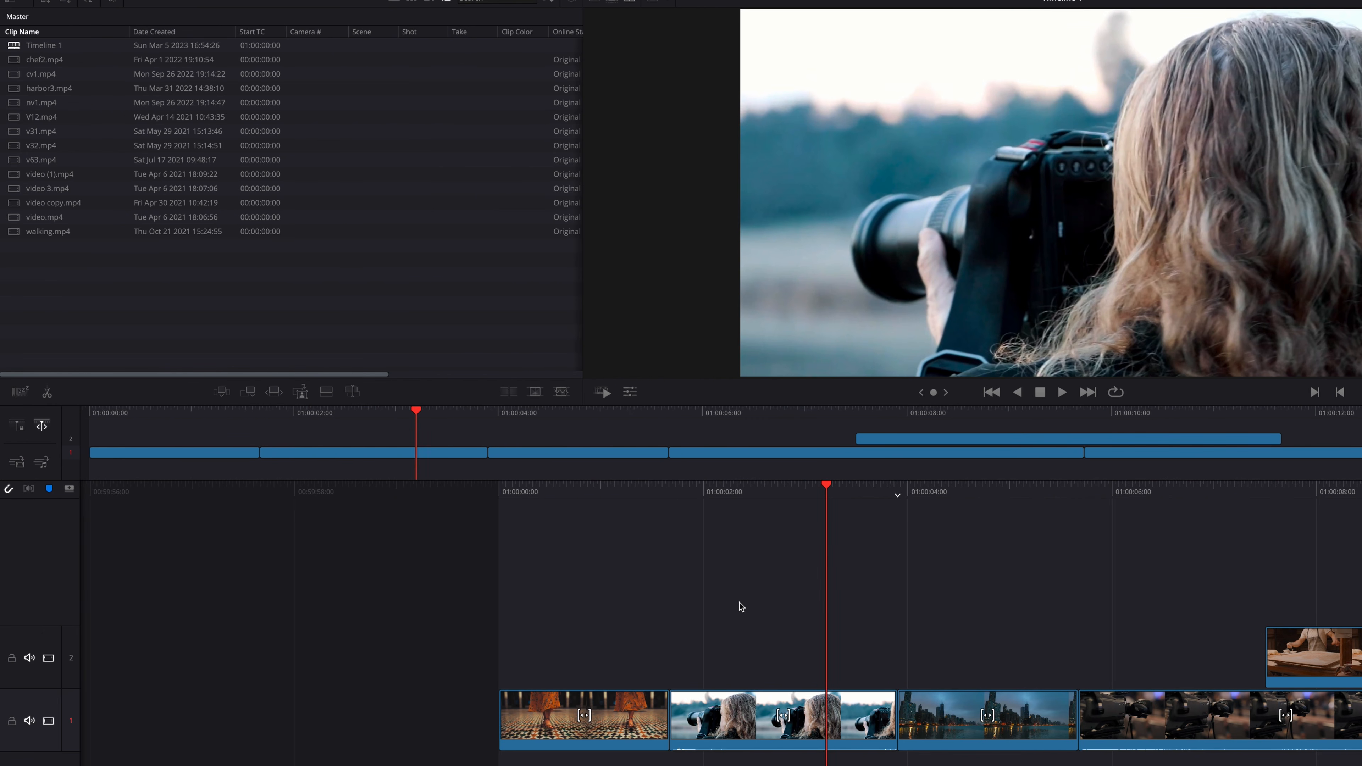
# - Load V12.mp4 in the source viewer and trim it at both ends to a short middle portion
pyautogui.click(57, 118)
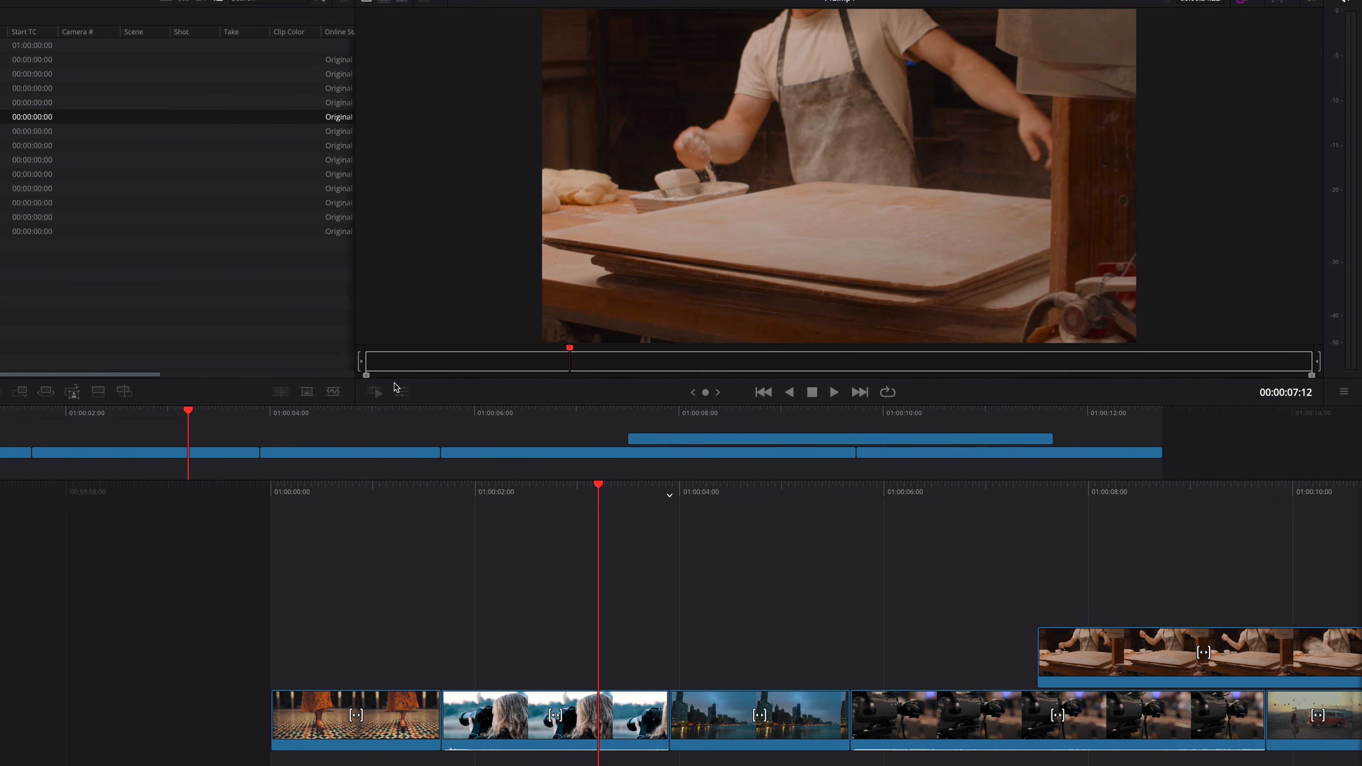
pyautogui.moveTo(367, 375); pyautogui.dragTo(611, 379)
pyautogui.moveTo(1312, 375); pyautogui.dragTo(623, 375)
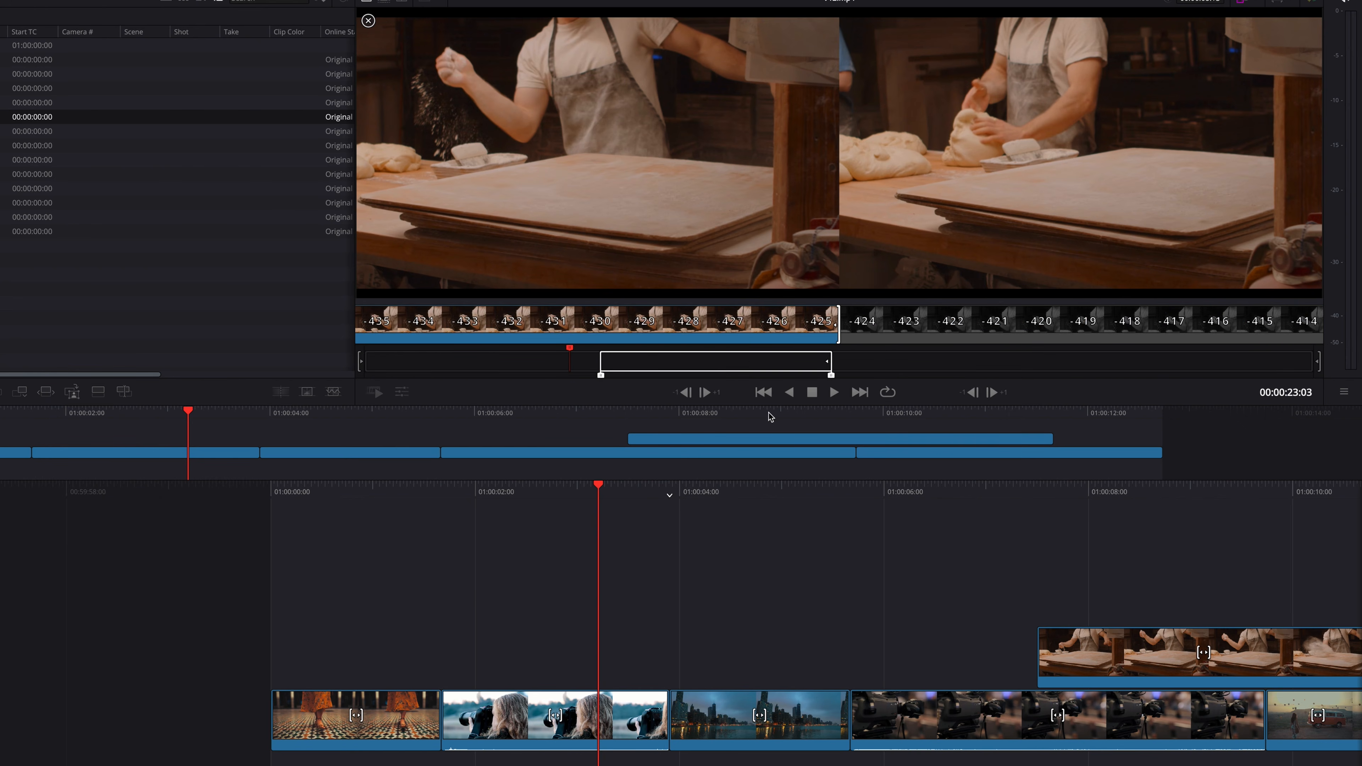
pyautogui.moveTo(619, 425); pyautogui.dragTo(645, 427)
# - Place the trimmed V12.mp4 portion on track 2 at 01:00:03:06, delete it, and return to the Edit page
pyautogui.moveTo(881, 211); pyautogui.dragTo(662, 637)
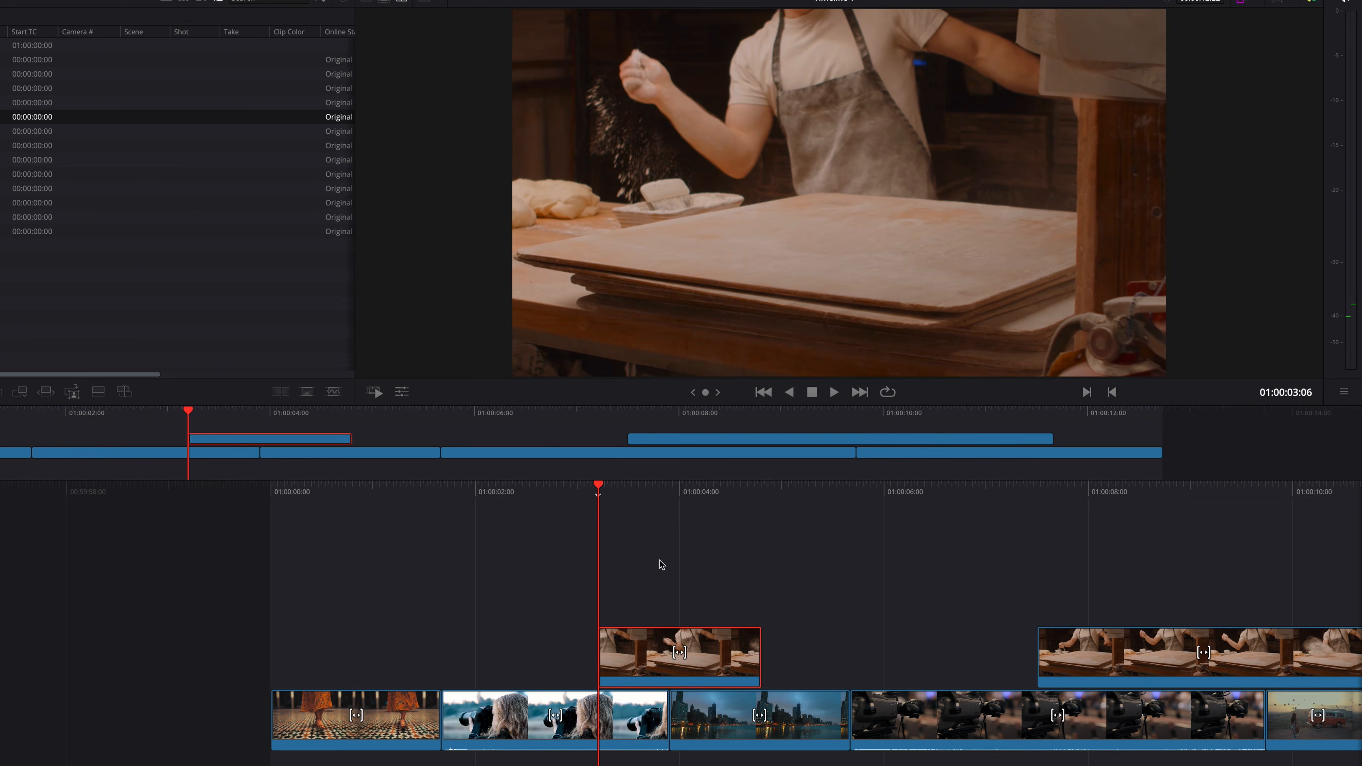
pyautogui.press('Delete')
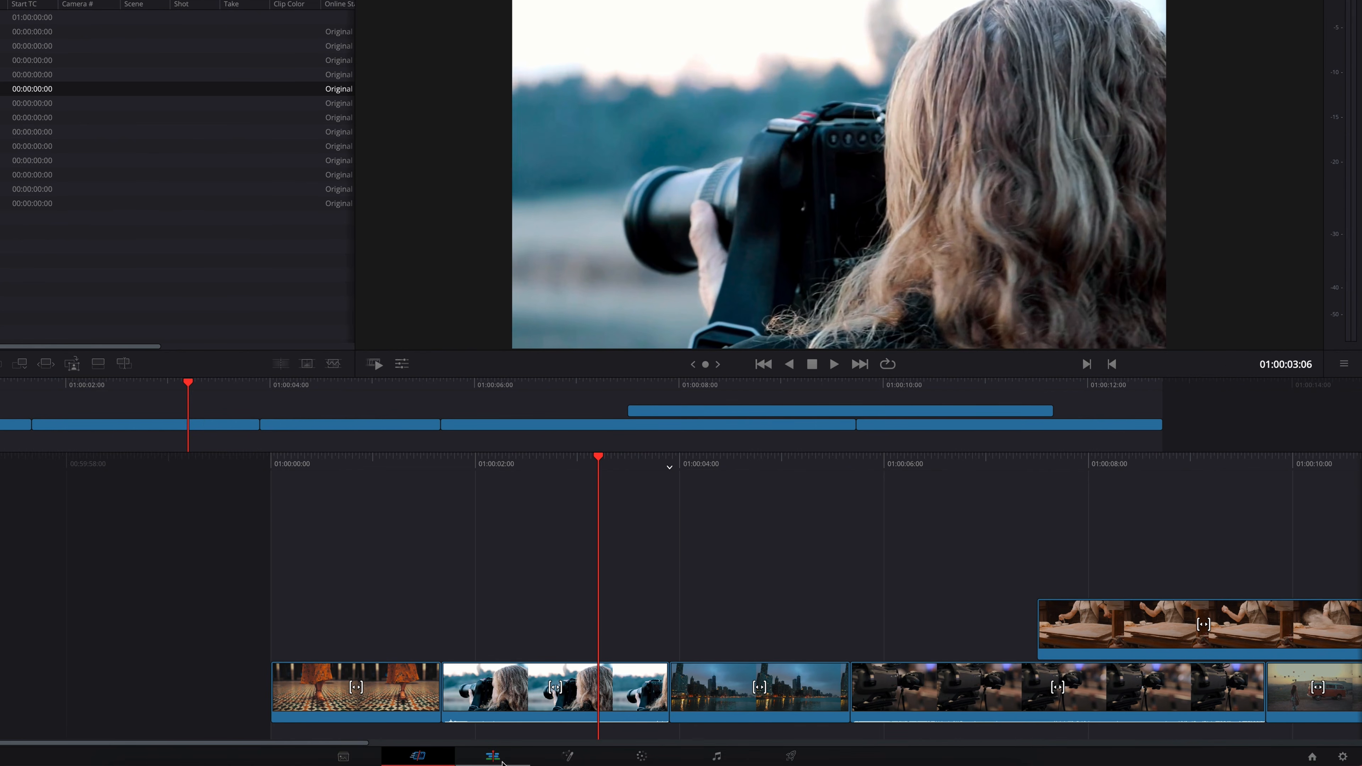
pyautogui.click(498, 756)
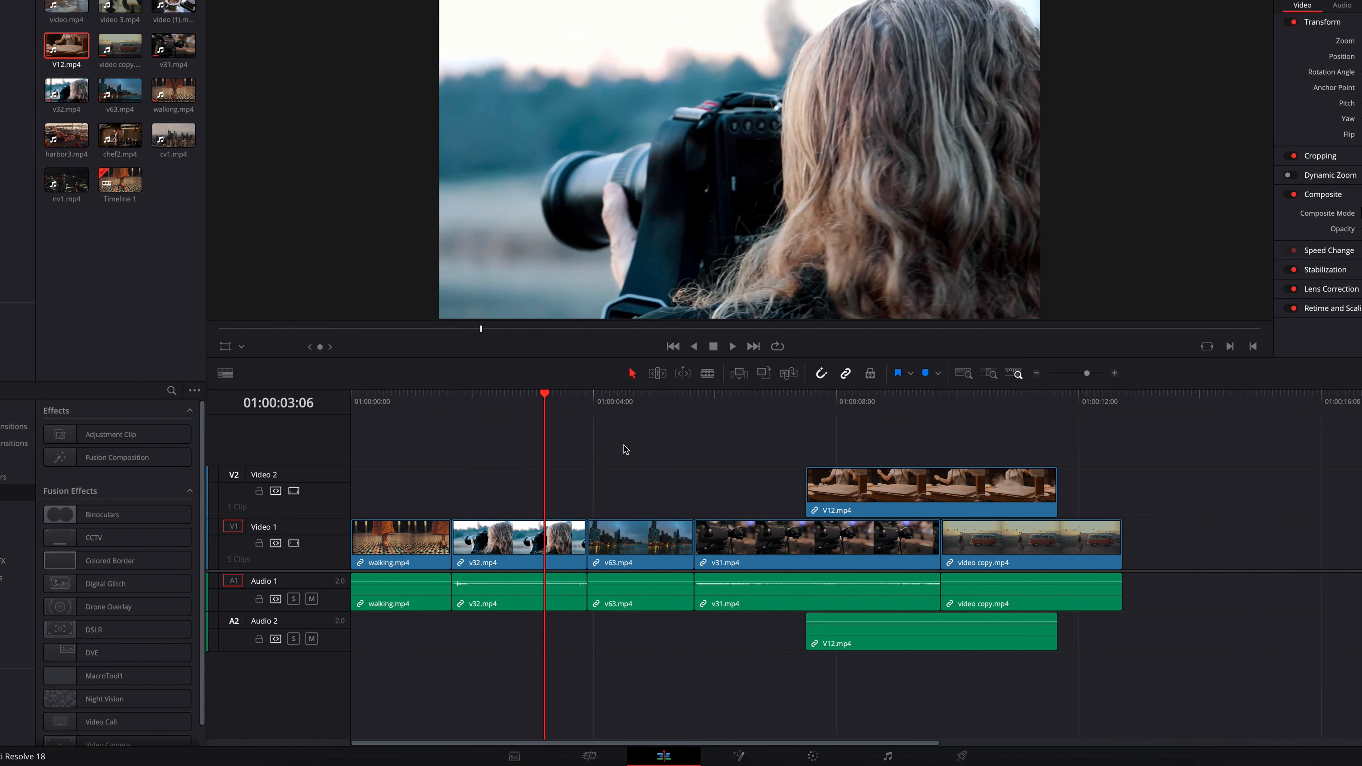
# - Add a Fusion Composition on track 3 at 01:00:03:06, open it on the Fusion page, and feed a text node reading "TEXT" into MediaOut1
pyautogui.moveTo(174, 457); pyautogui.dragTo(602, 456)
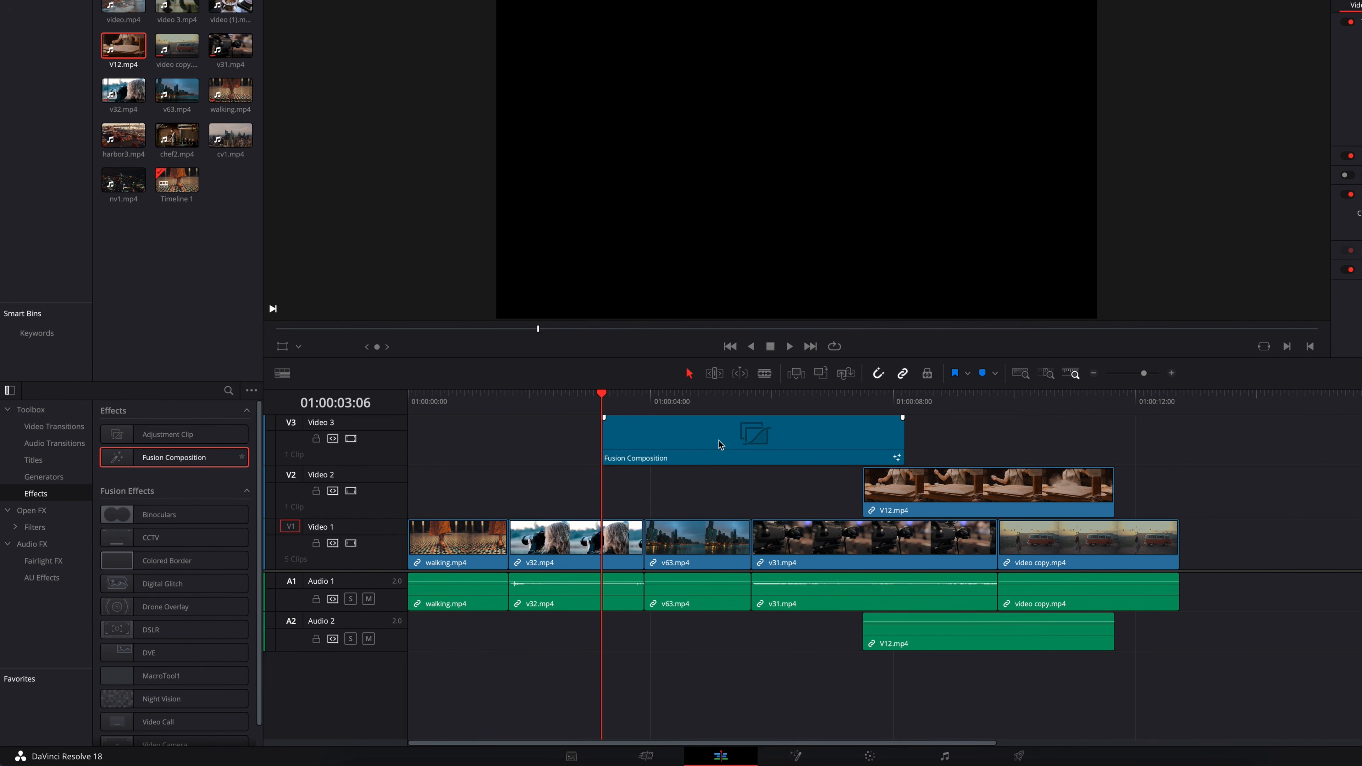
pyautogui.click(795, 756)
pyautogui.moveTo(361, 431); pyautogui.dragTo(514, 572)
pyautogui.click(1216, 199)
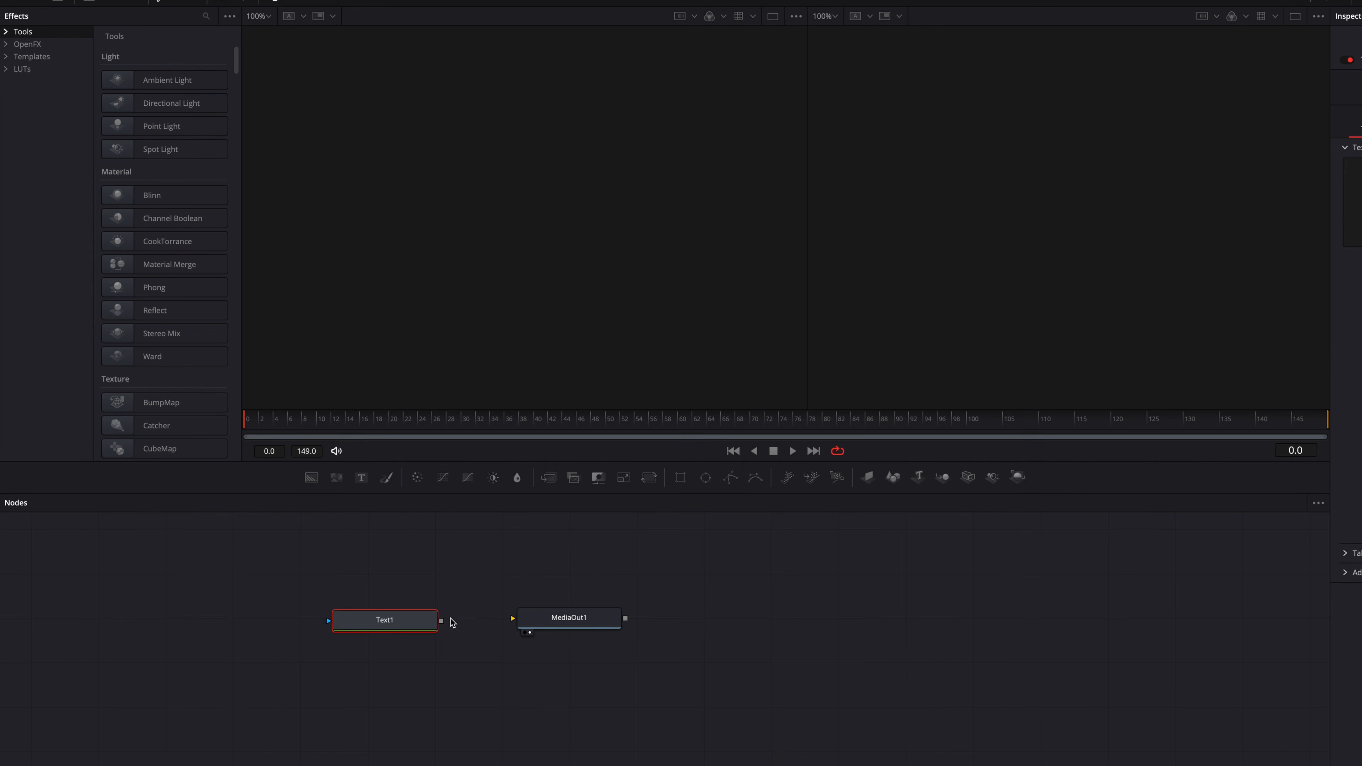
pyautogui.write('TEXT')
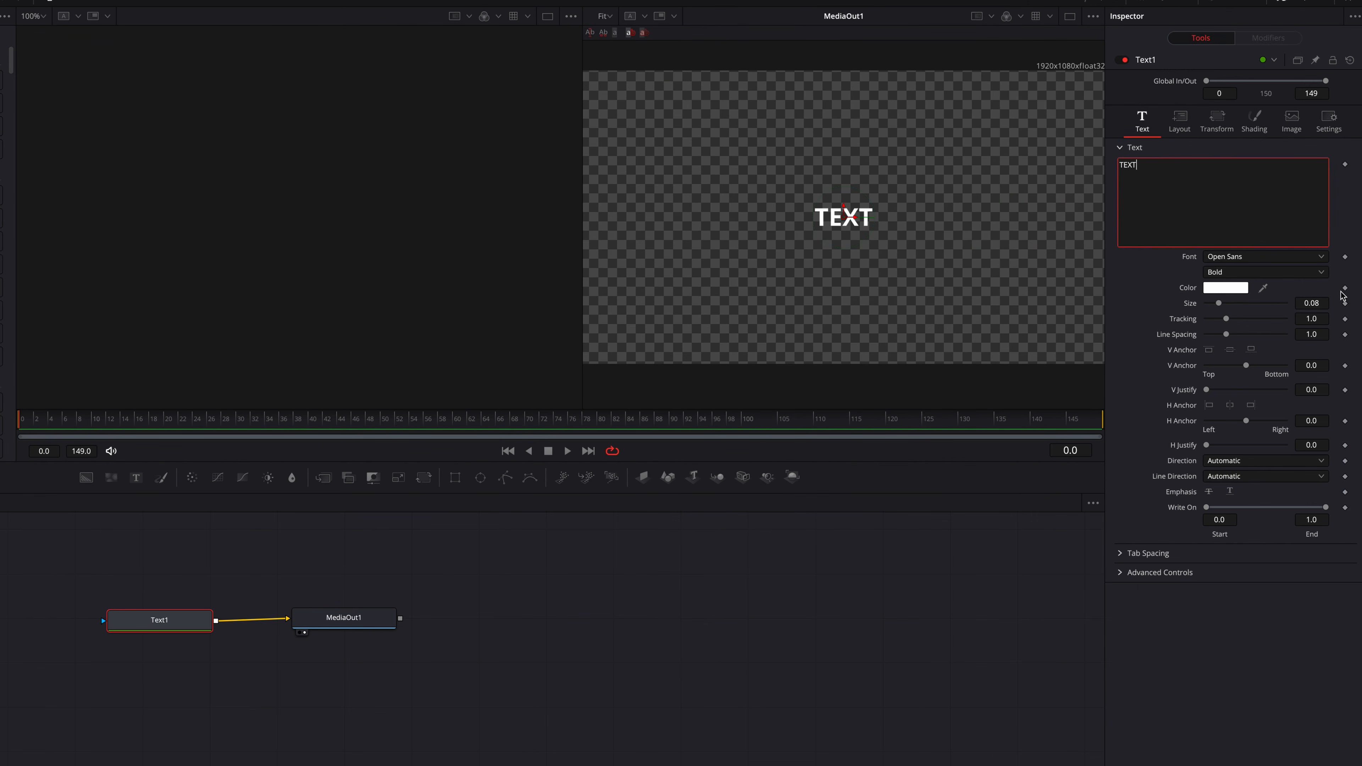
# - Animate the text size from 0.08 at frame 0 to 0.5 at frame 149 and play the animation from the start
pyautogui.click(1345, 303)
pyautogui.moveTo(1077, 425); pyautogui.dragTo(1096, 424)
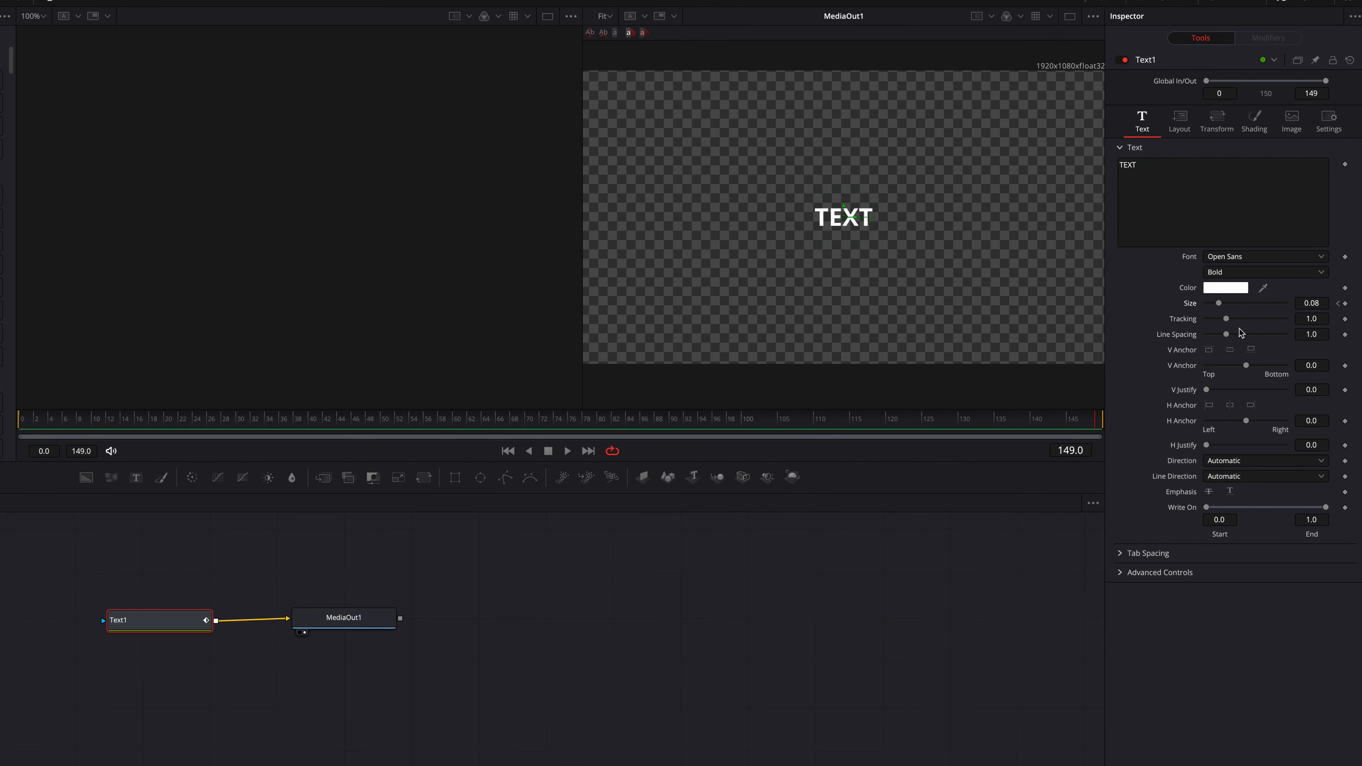
pyautogui.moveTo(1219, 305); pyautogui.dragTo(1291, 322)
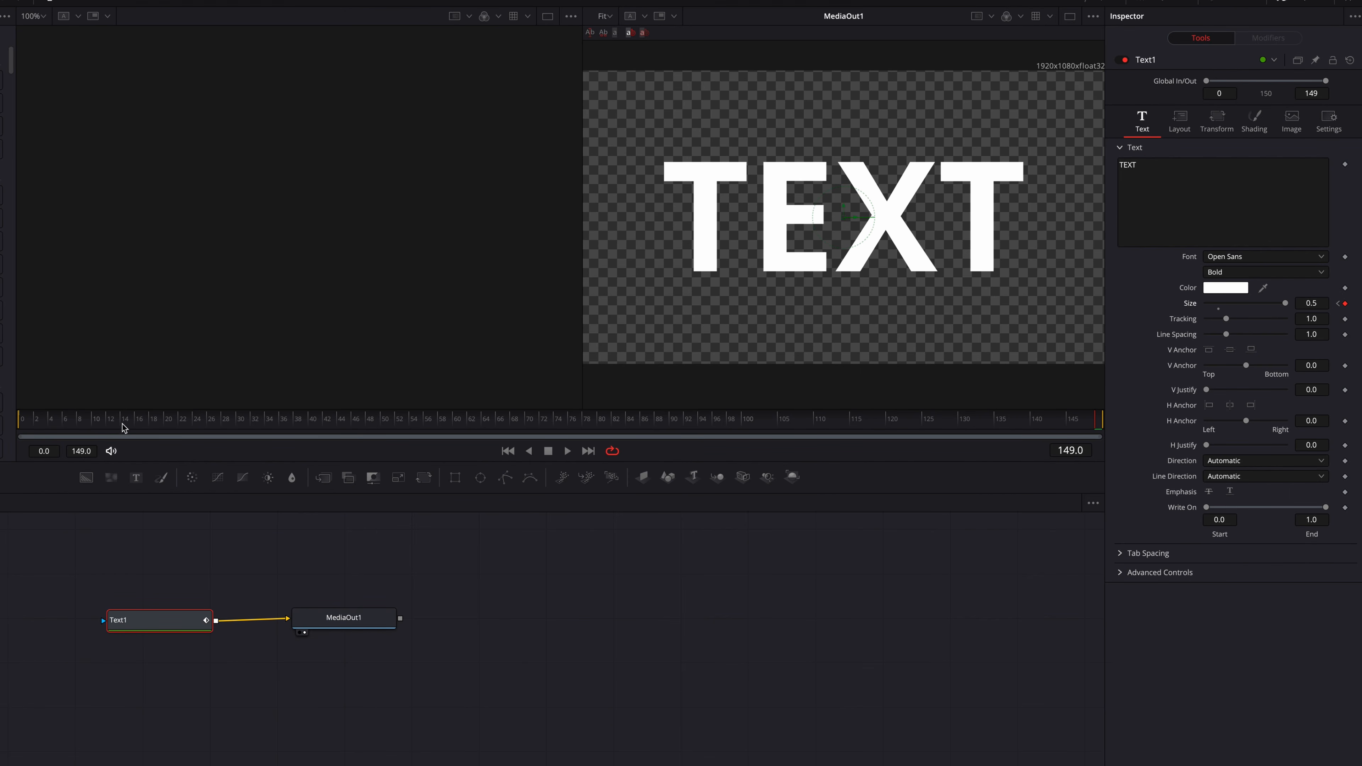
pyautogui.moveTo(101, 418); pyautogui.dragTo(19, 419)
pyautogui.press('space')
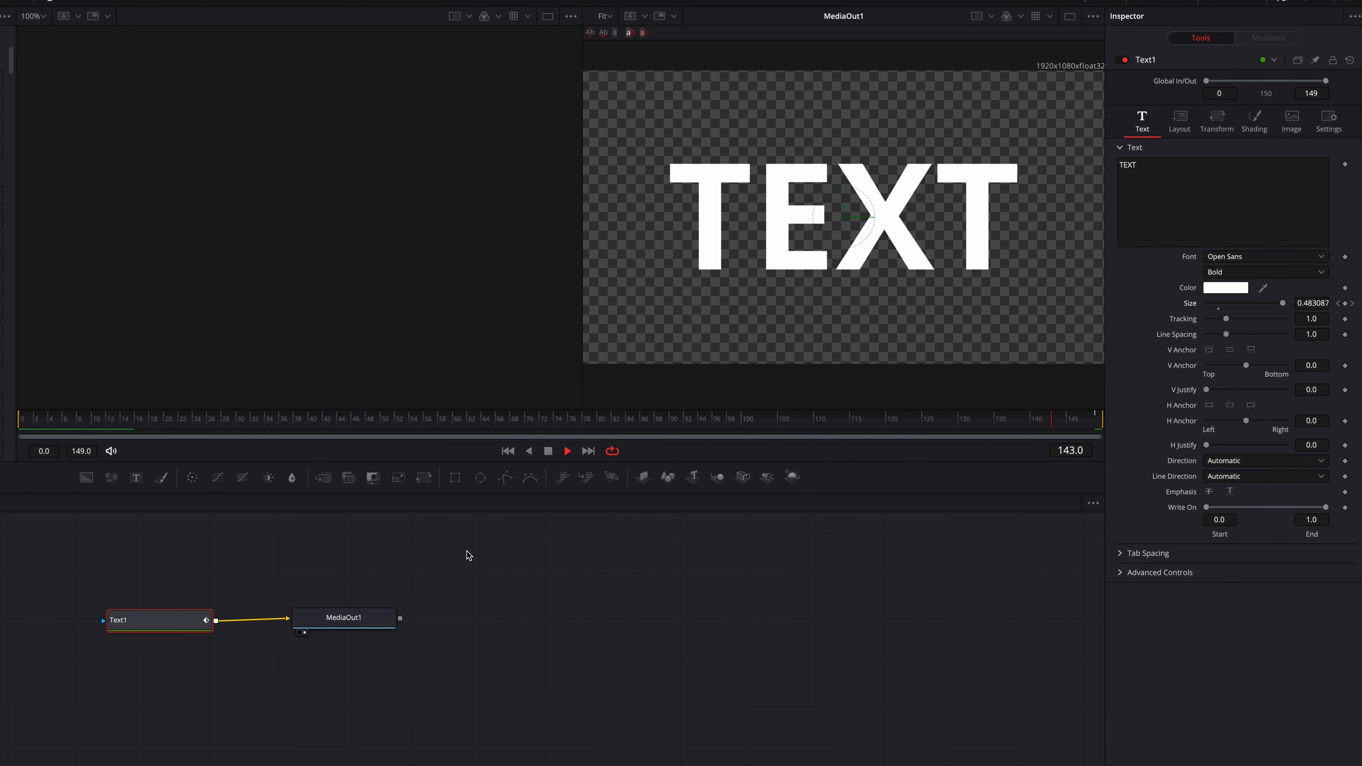
pyautogui.press('space')
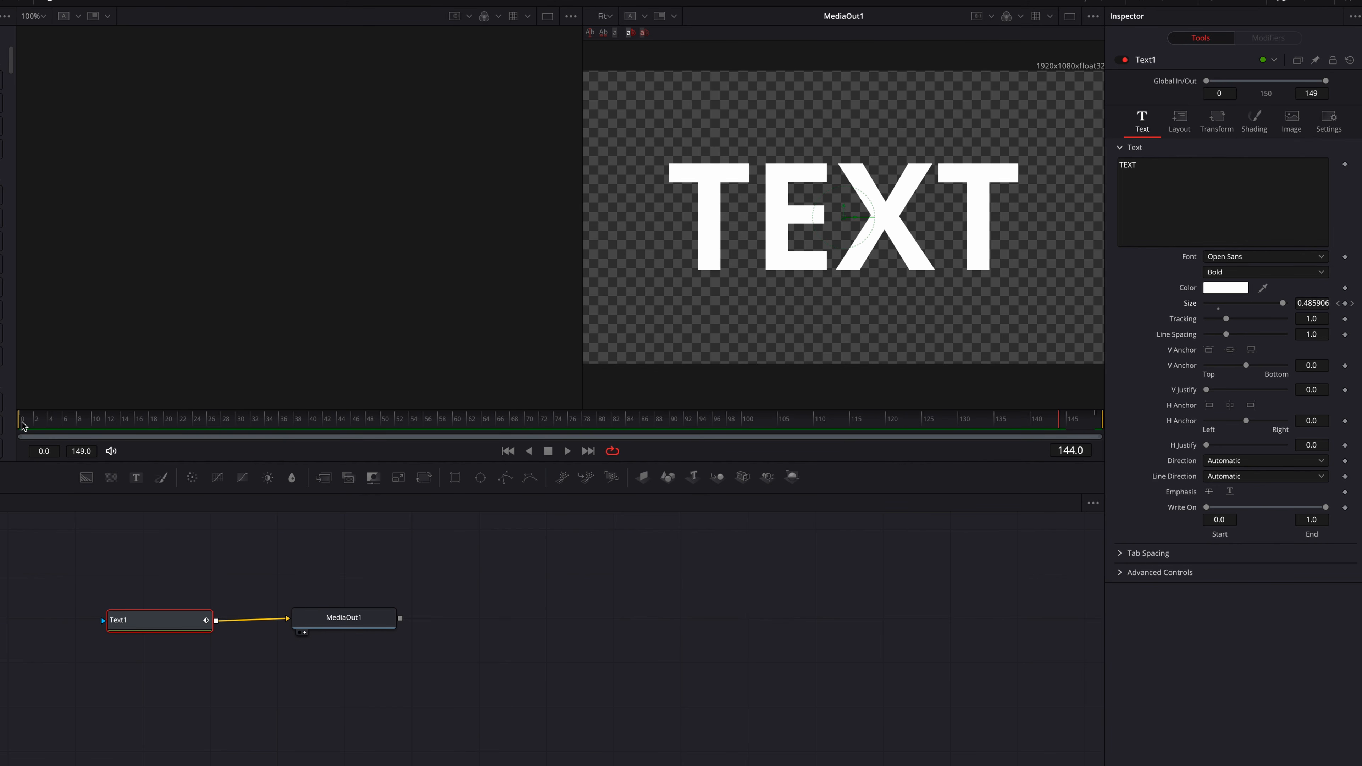
# - Limit the Fusion playback range to frames 20 to 26 and play that range
pyautogui.moveTo(19, 424); pyautogui.dragTo(162, 444)
pyautogui.moveTo(1102, 421); pyautogui.dragTo(217, 488)
pyautogui.press('space')
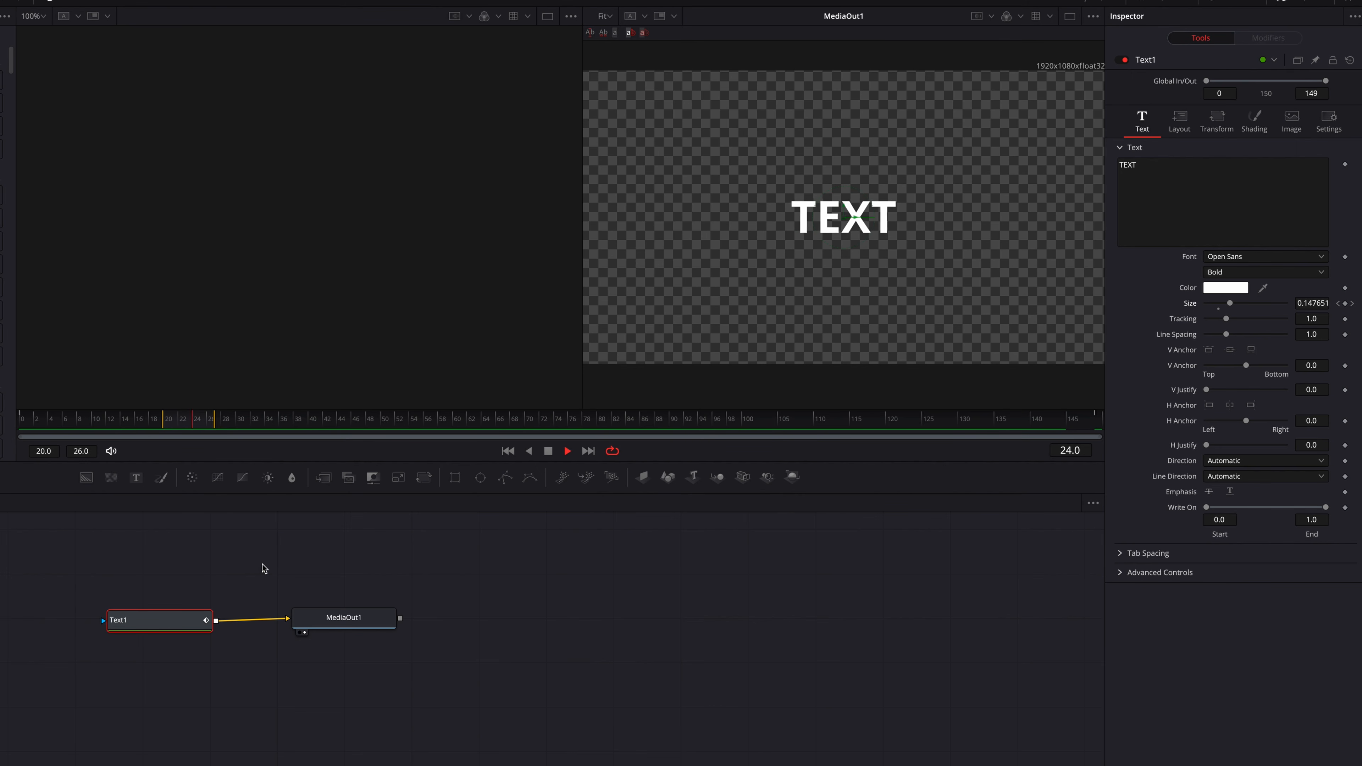
pyautogui.press('space')
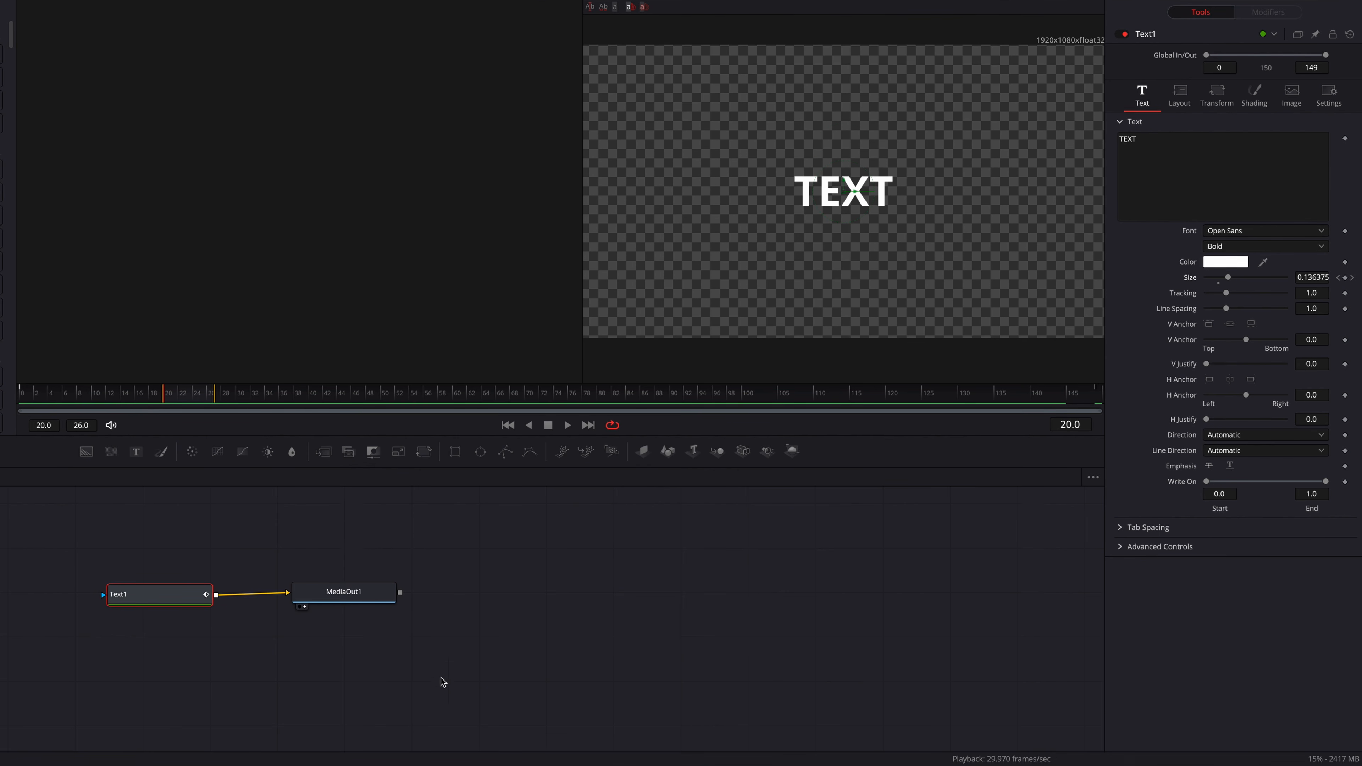
# - Play the Fusion Composition from its start on the Edit page, and return to the Fusion page to play the limited range
pyautogui.click(495, 754)
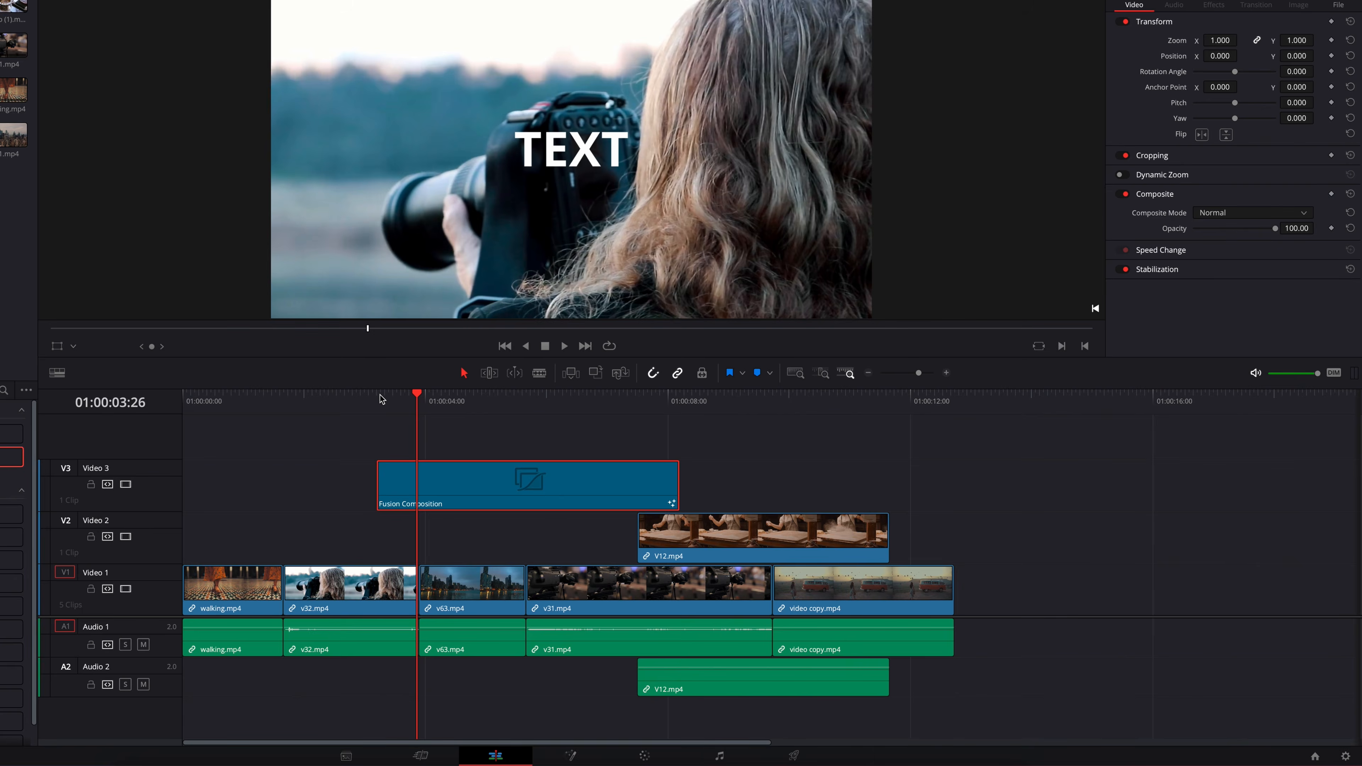
pyautogui.click(378, 395)
pyautogui.press('space')
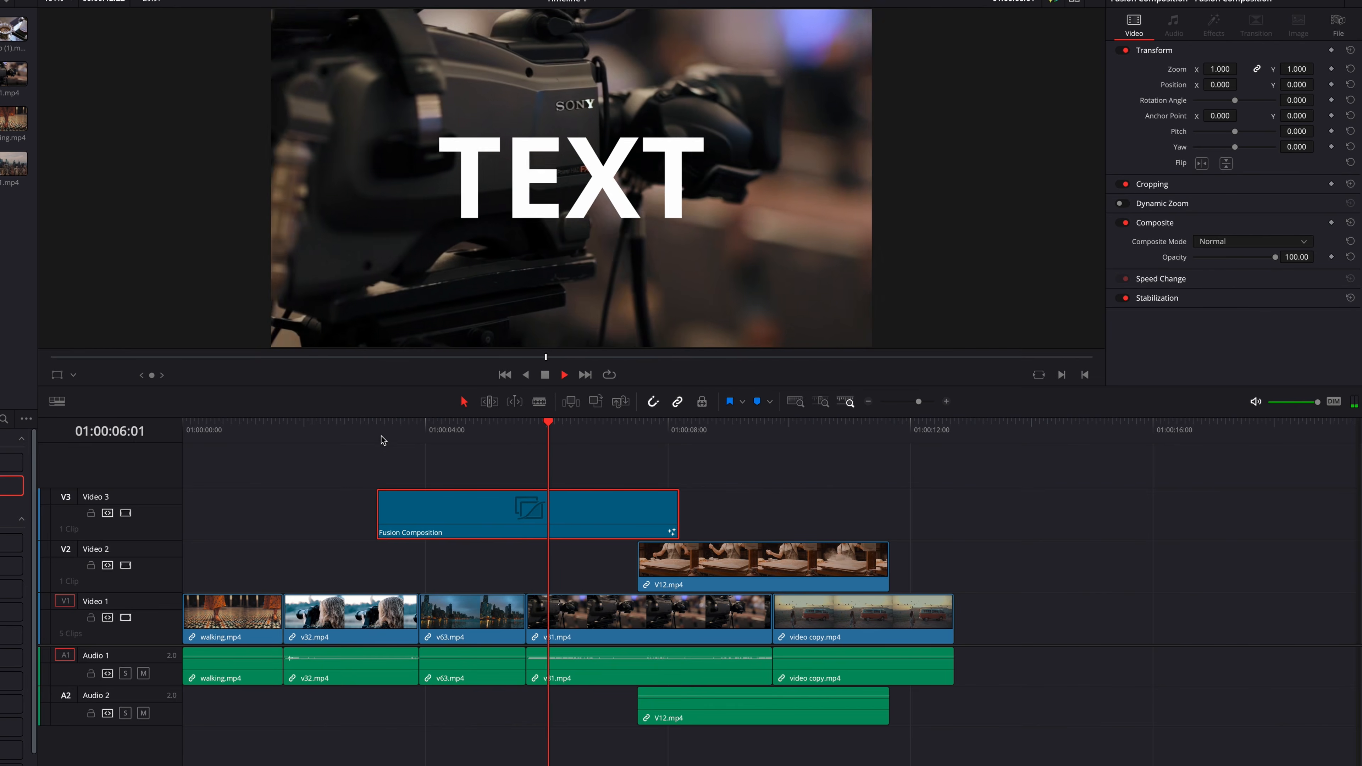
pyautogui.click(381, 431)
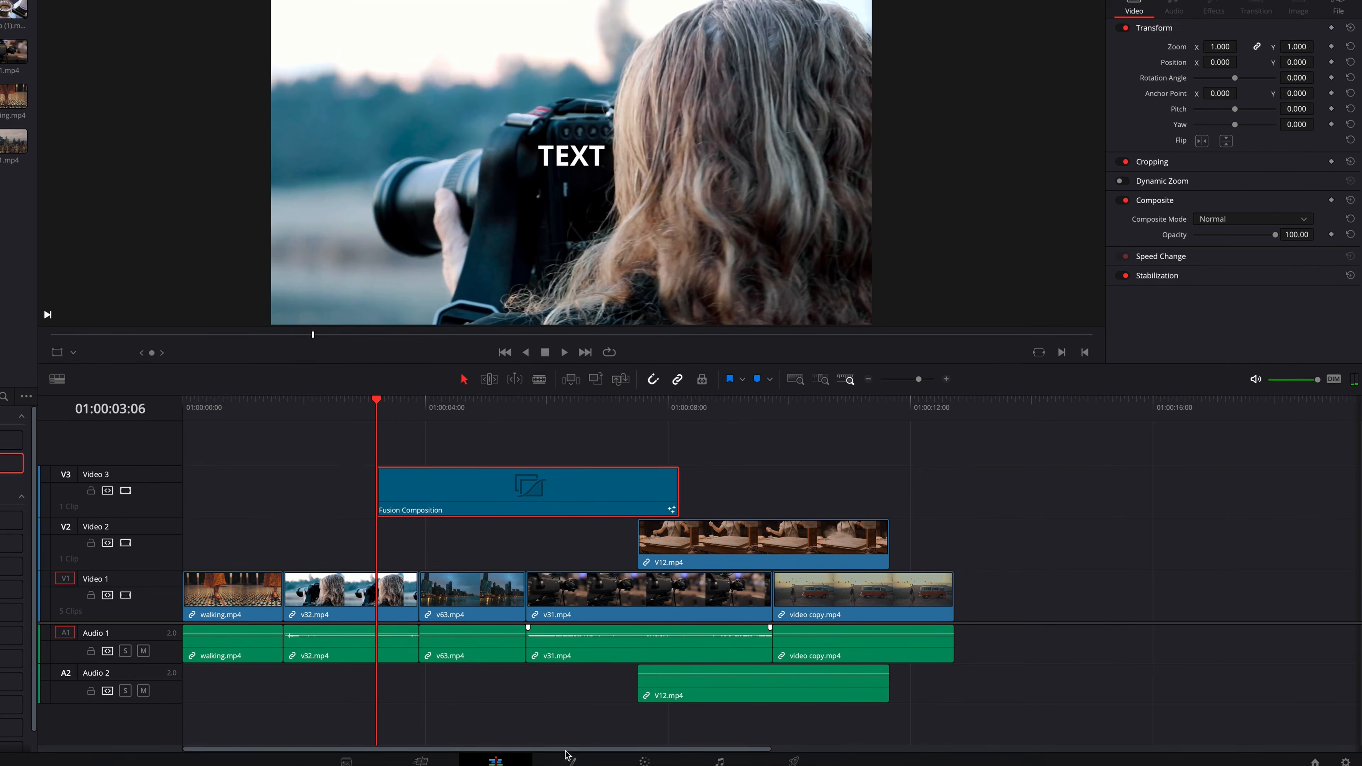
pyautogui.click(572, 756)
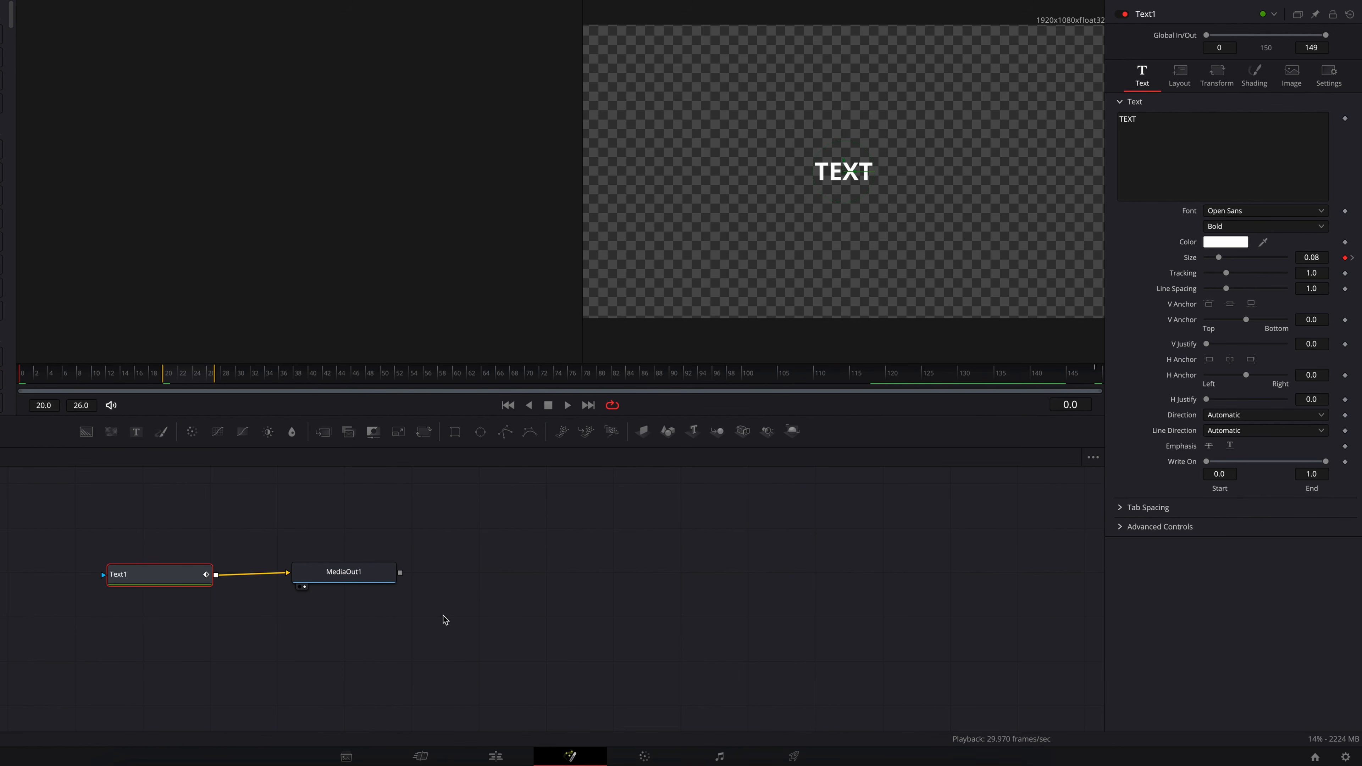
pyautogui.press('space')
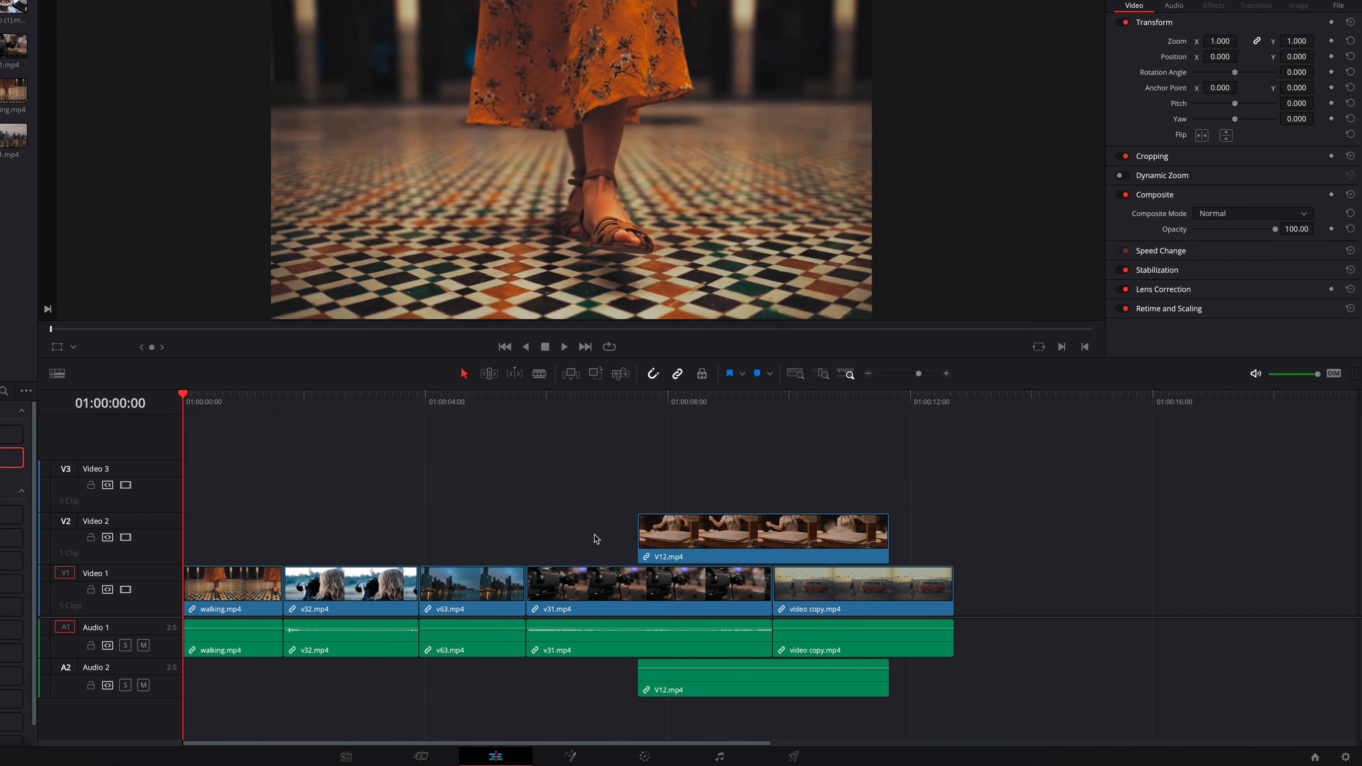
# - Mark a range inside v32.mp4 ending at 01:00:03:17 and open the Deliver page
pyautogui.click(332, 396)
pyautogui.press('i')
pyautogui.moveTo(399, 394); pyautogui.dragTo(399, 401)
pyautogui.press('o')
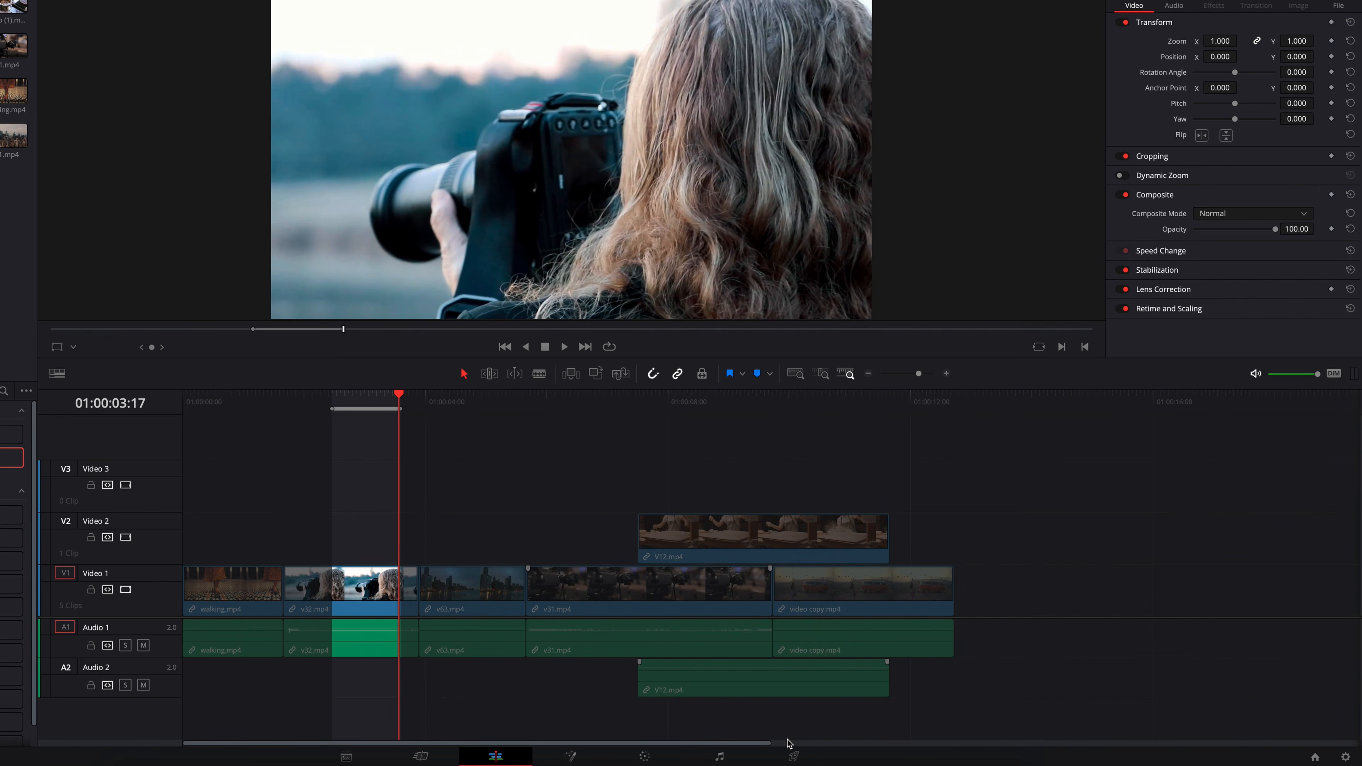
pyautogui.click(793, 756)
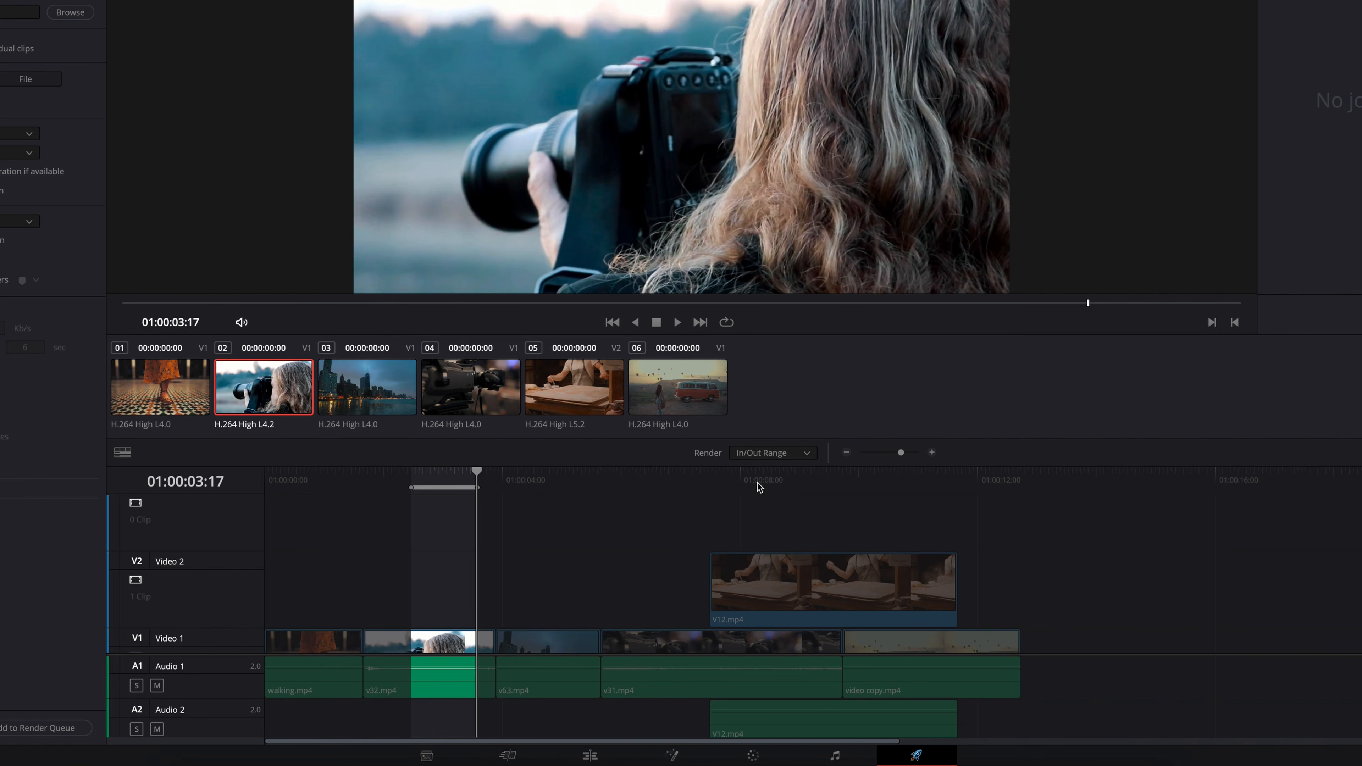
# - Return to the Edit page, clear the In and Out points, and reopen the Deliver page
pyautogui.click(590, 756)
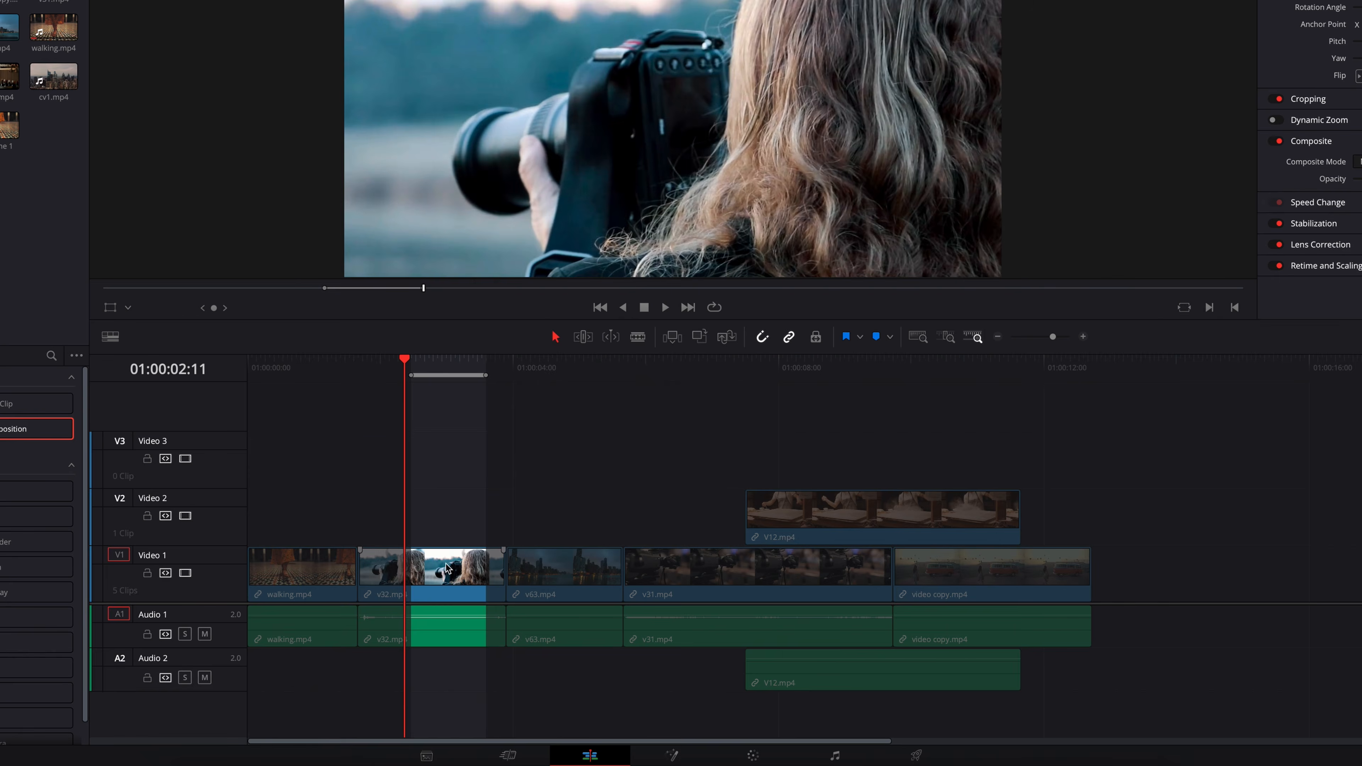
pyautogui.hotkey('alt', 'x')
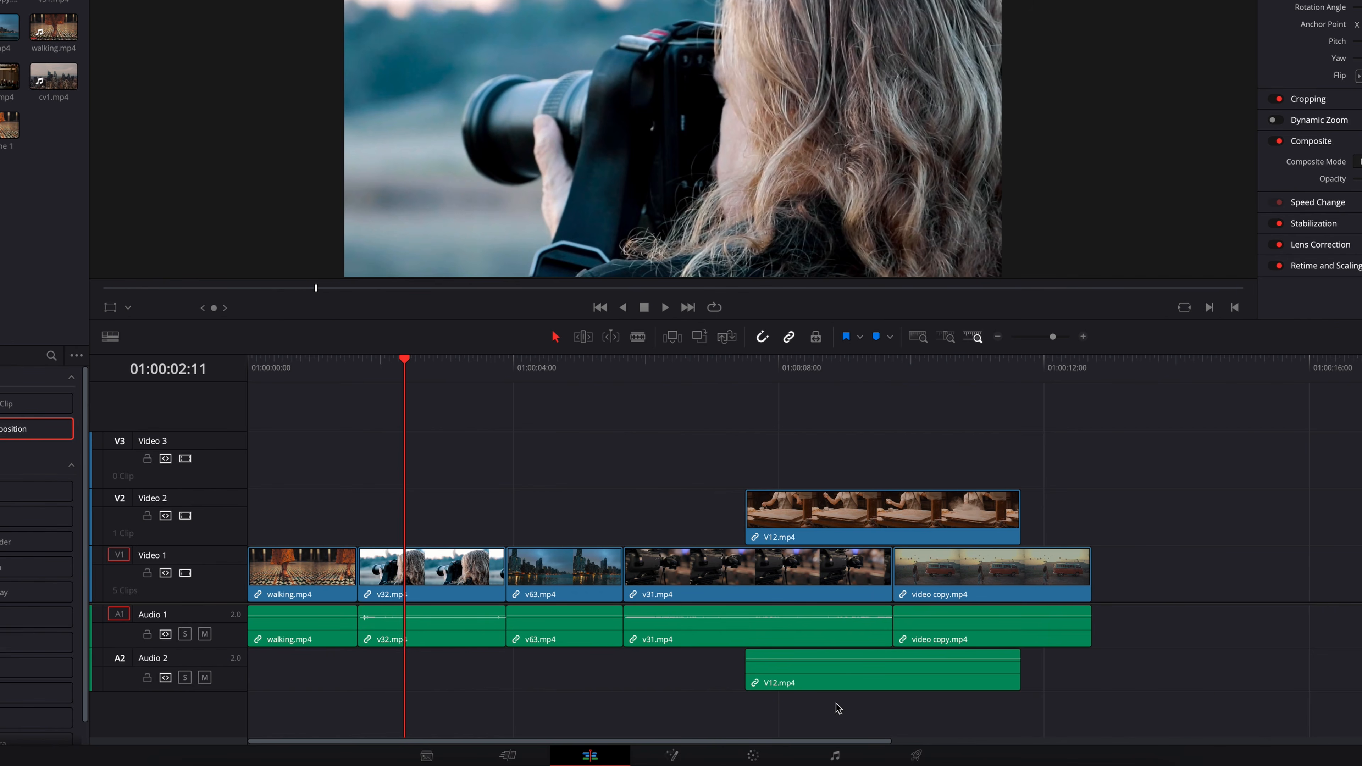
pyautogui.click(915, 755)
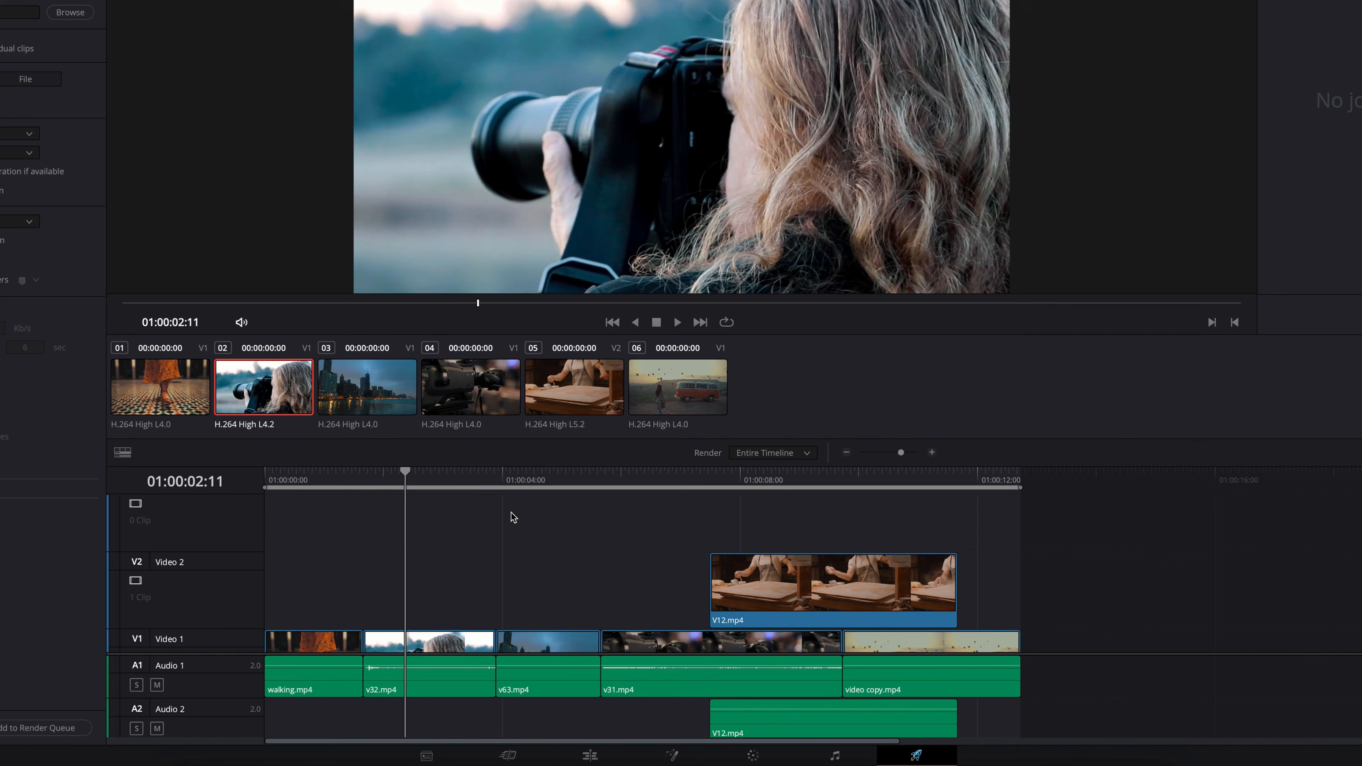
# - Mark a render range inside v32.mp4 ending at 01:00:03:00 on the Deliver page
pyautogui.moveTo(397, 477); pyautogui.dragTo(444, 476)
pyautogui.press('i')
pyautogui.press('o')
pyautogui.scroll(-1, 474, 513)
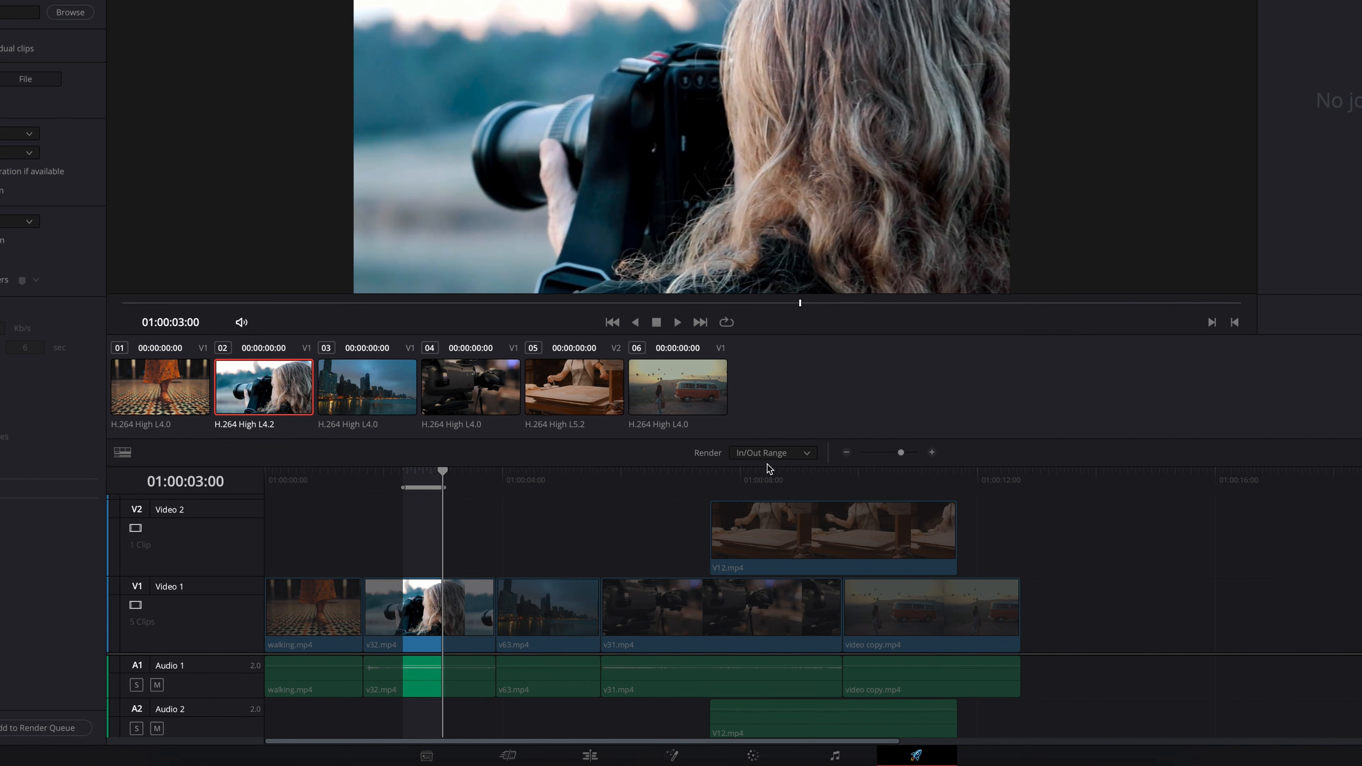
# - Set the render range to Entire Timeline and move the playhead to 01:00:00:00
pyautogui.click(786, 454)
pyautogui.click(788, 471)
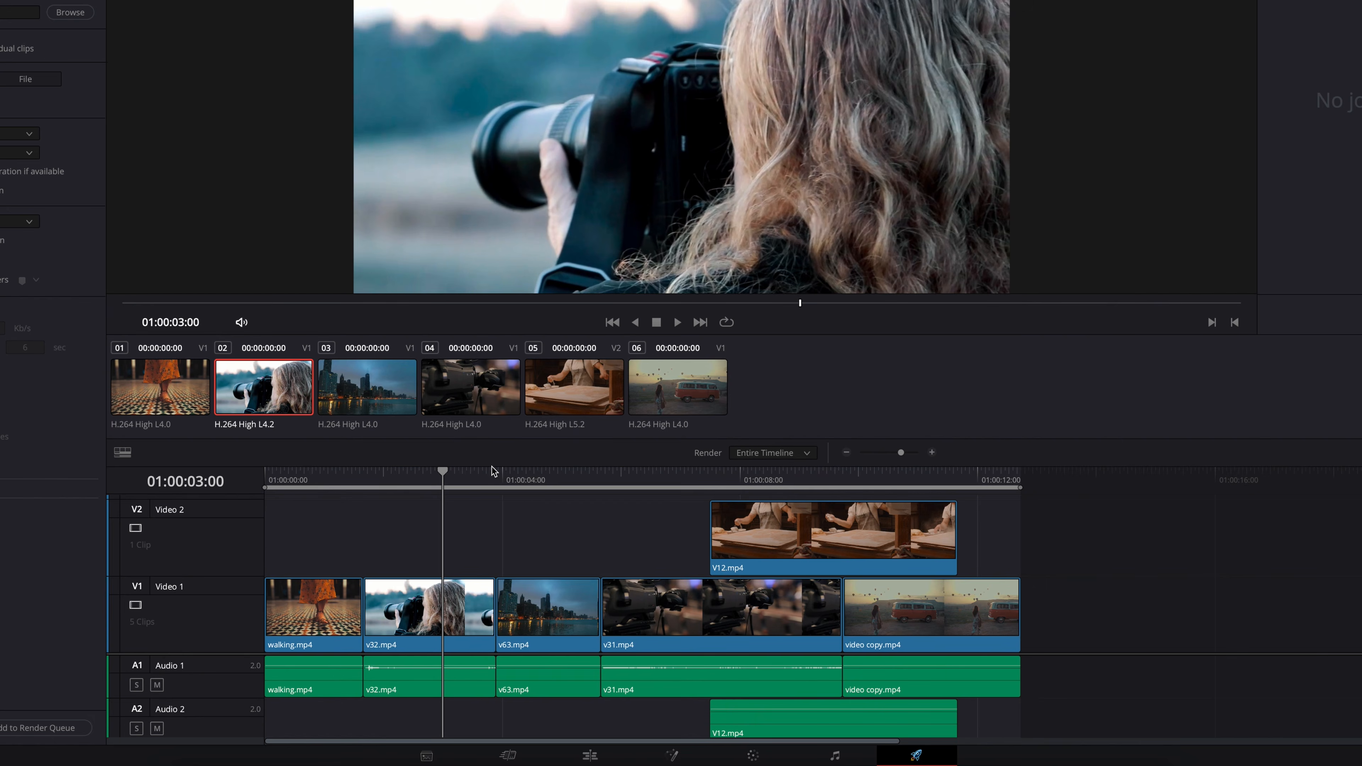
pyautogui.moveTo(366, 479); pyautogui.dragTo(261, 481)
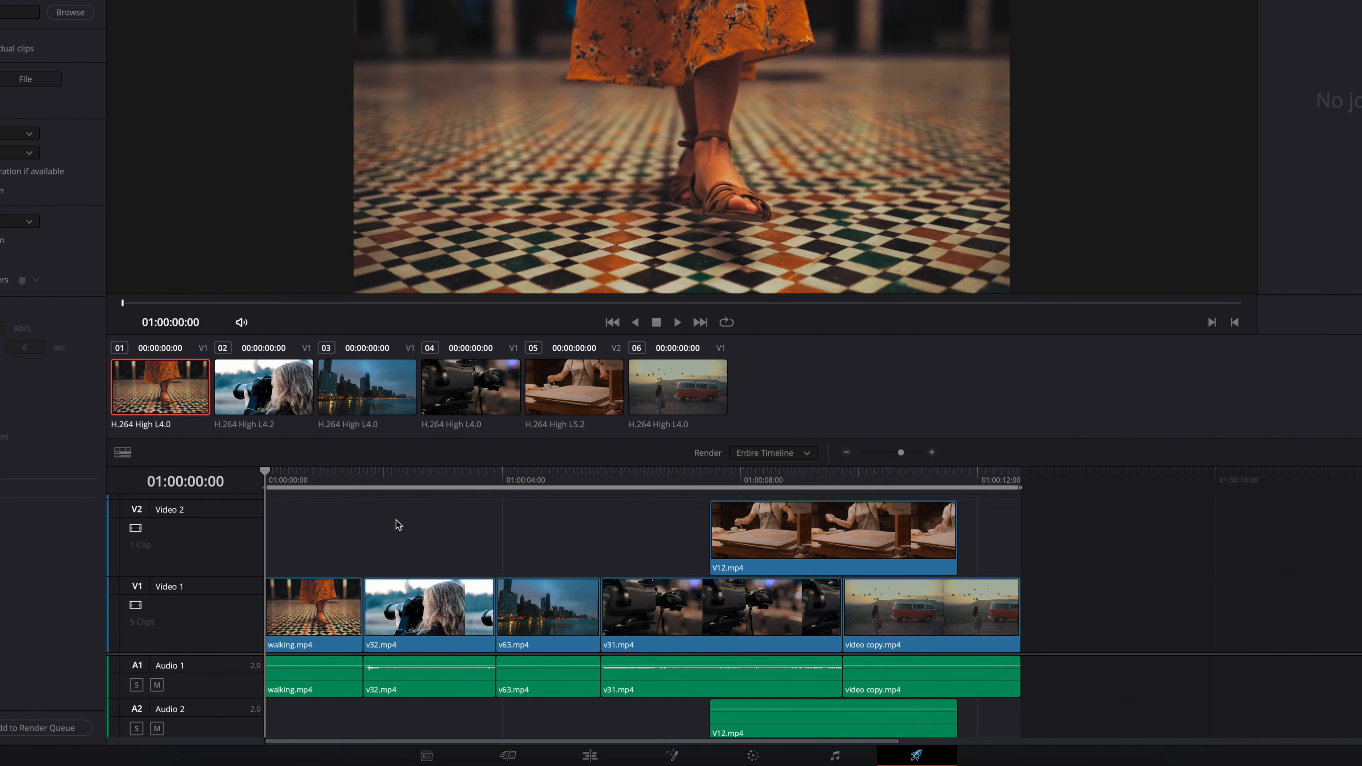